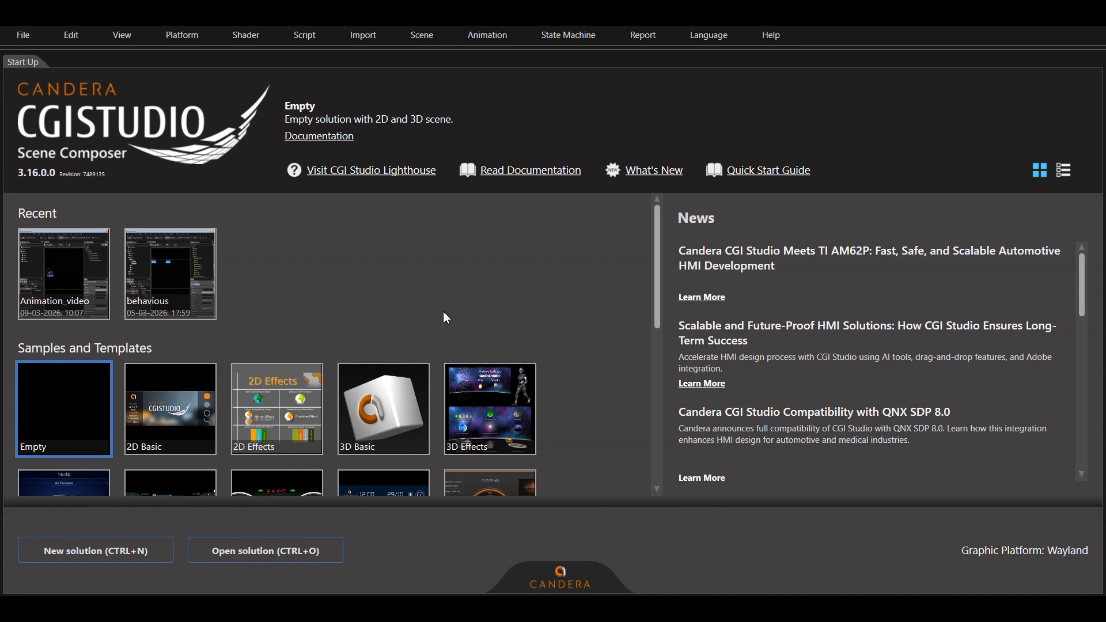
# Create a solution from the Empty template and save it as QuickStartSolution
pyautogui.doubleClick(76, 414)
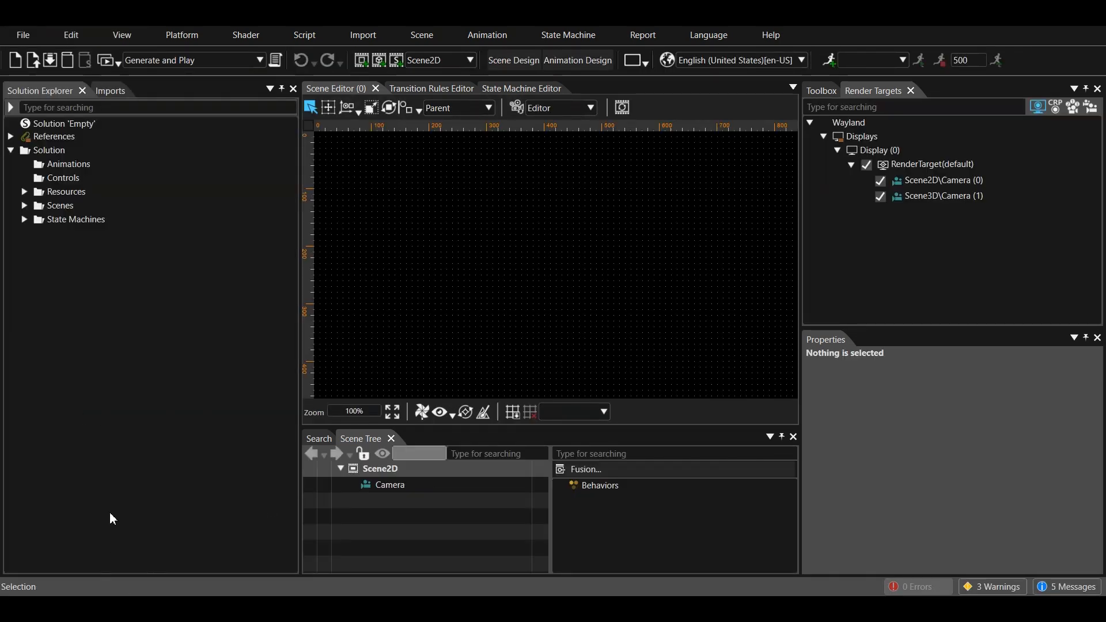
pyautogui.click(50, 60)
pyautogui.press('BackSpace')
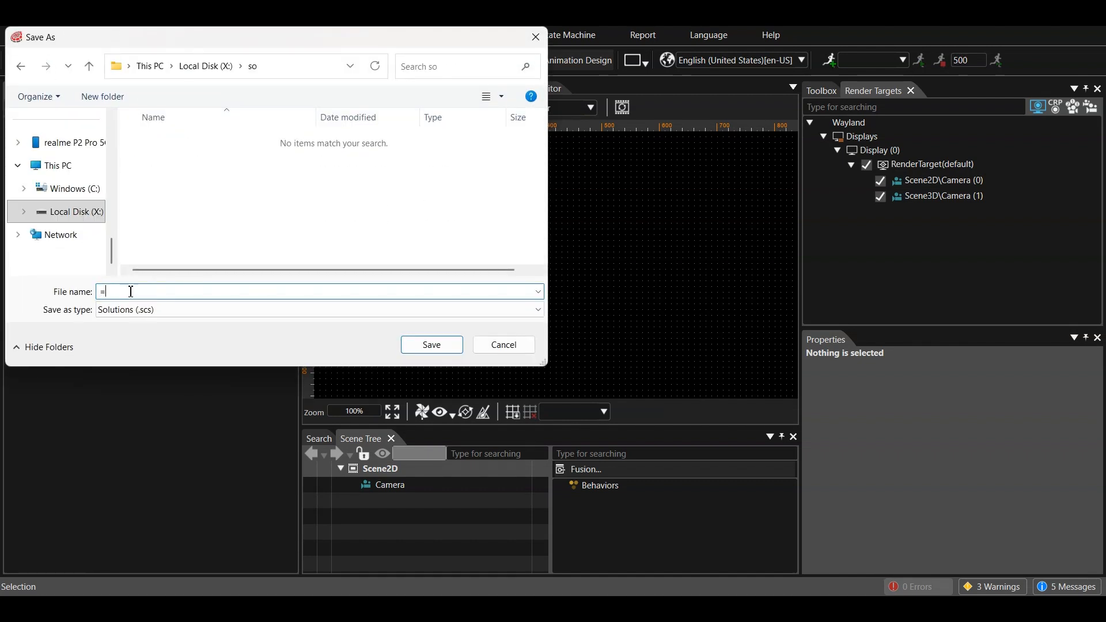
pyautogui.press('BackSpace')
pyautogui.write('QuickStart')
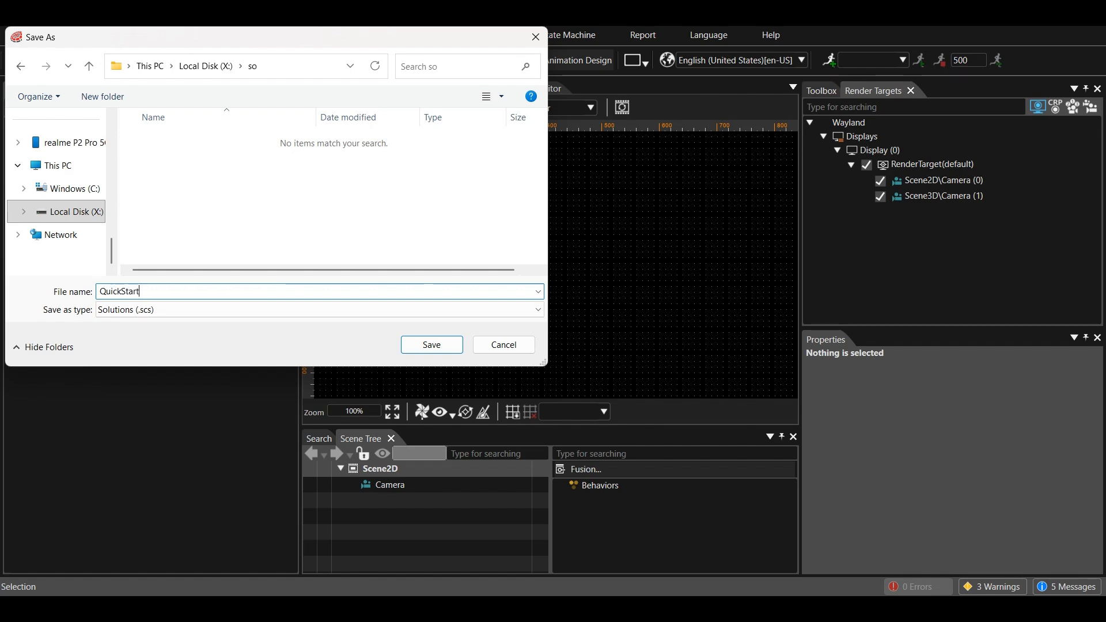
pyautogui.write('Solution')
pyautogui.click(454, 349)
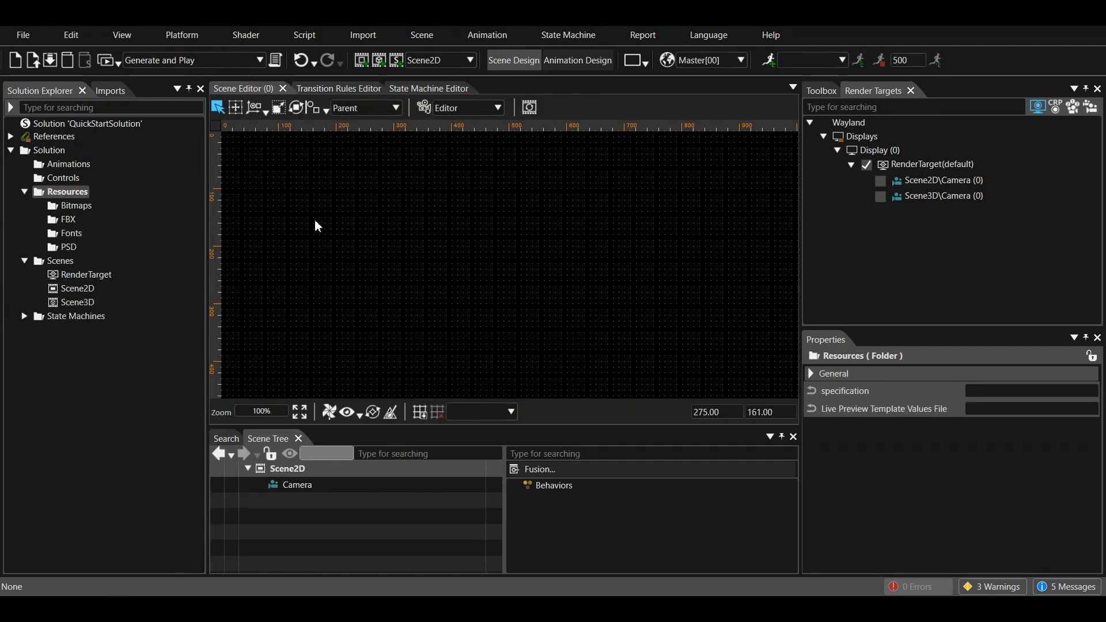
# Load the local Car_Cluster PSD file into the Smart Importer, mapping both missing OpenSans fonts to Open Sans Light
pyautogui.click(348, 33)
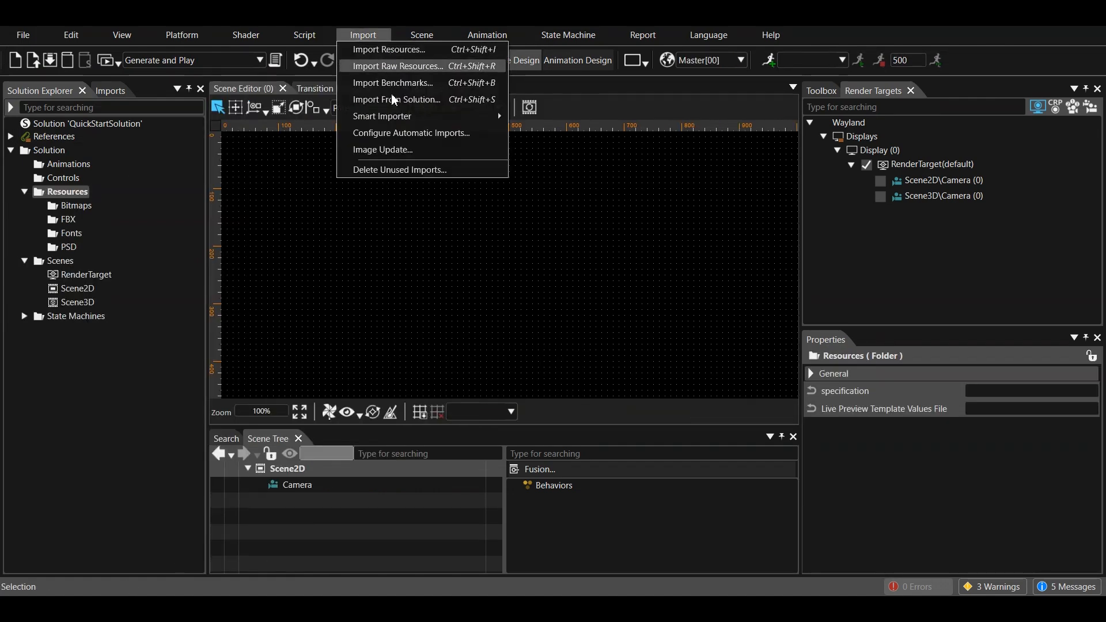
pyautogui.moveTo(404, 116)
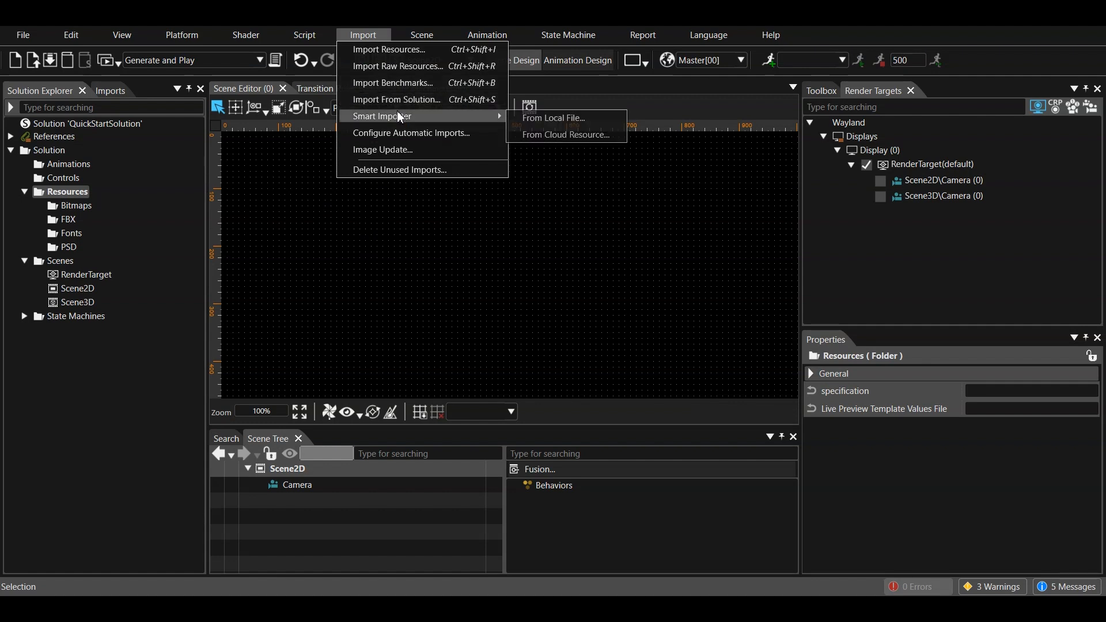
pyautogui.click(564, 119)
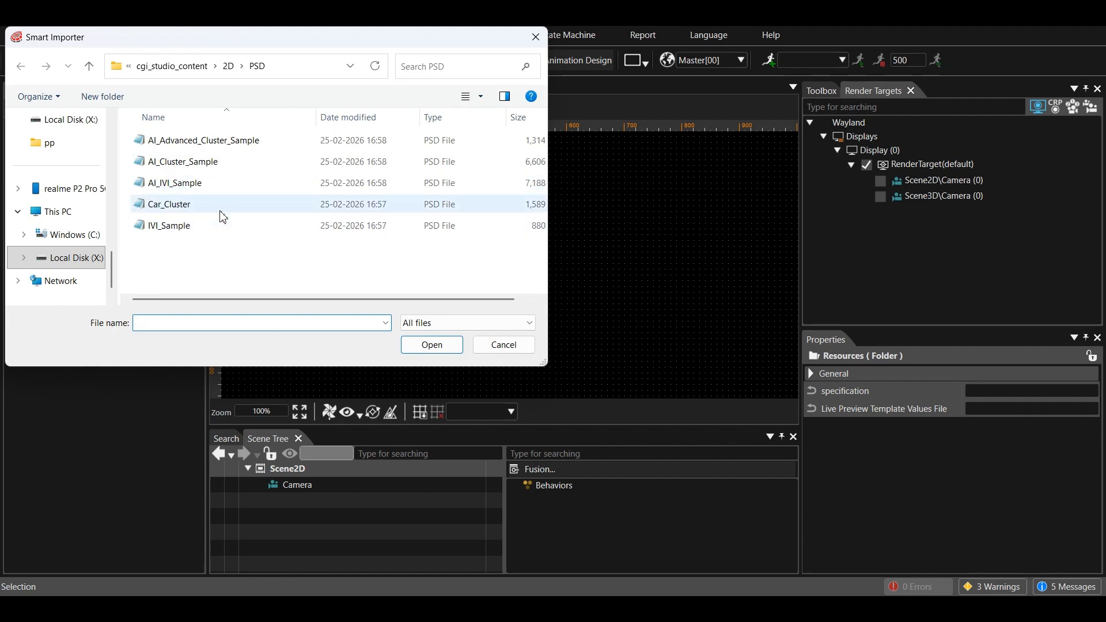
pyautogui.click(179, 208)
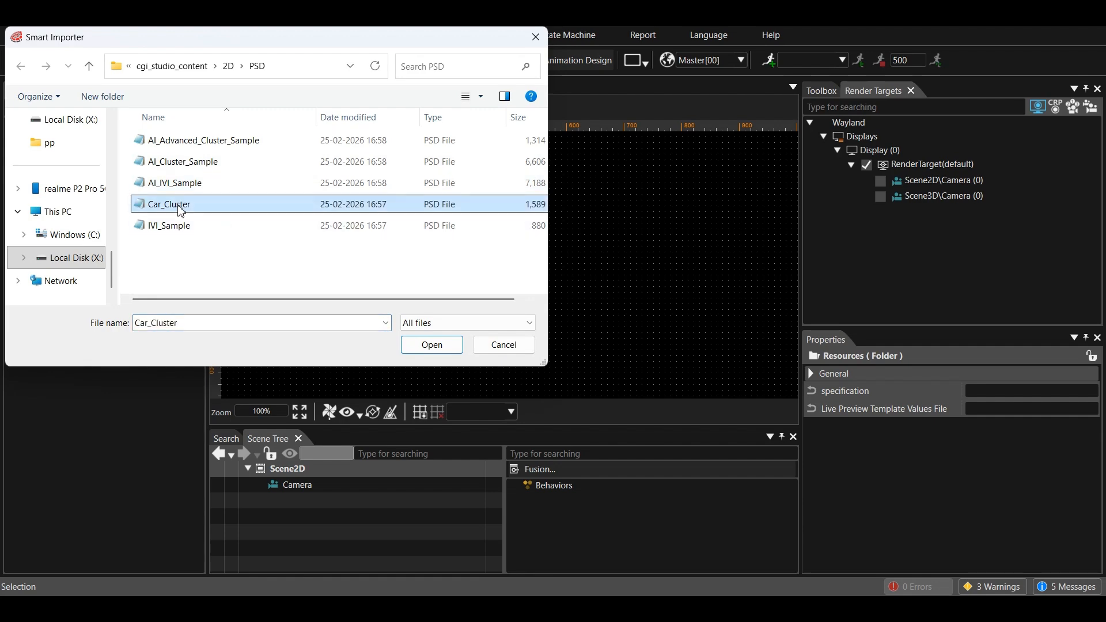
pyautogui.click(439, 347)
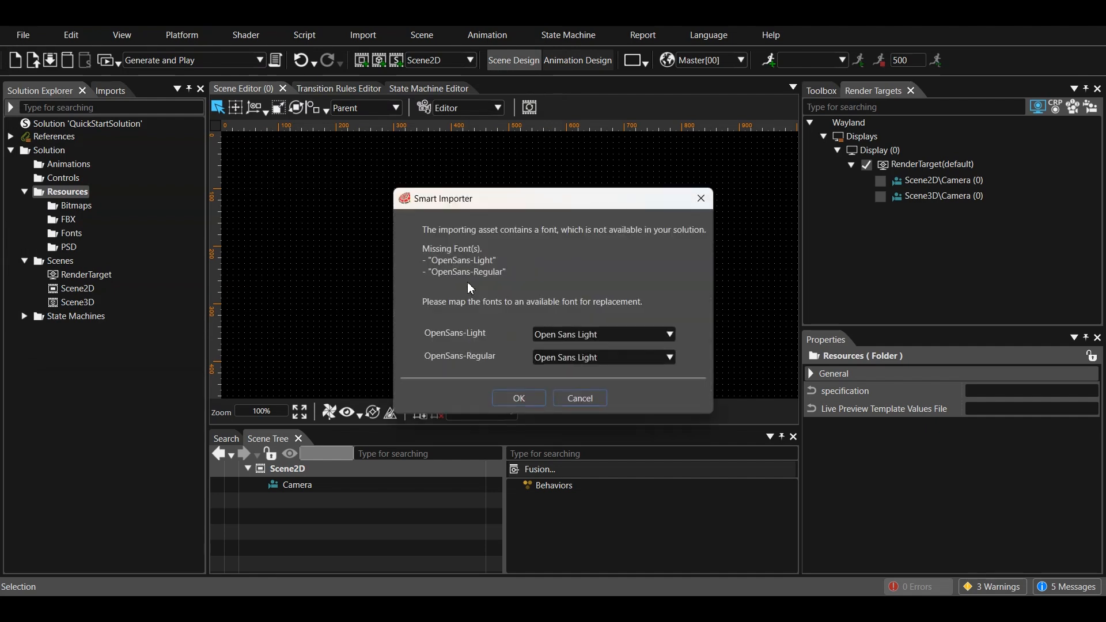
pyautogui.click(521, 397)
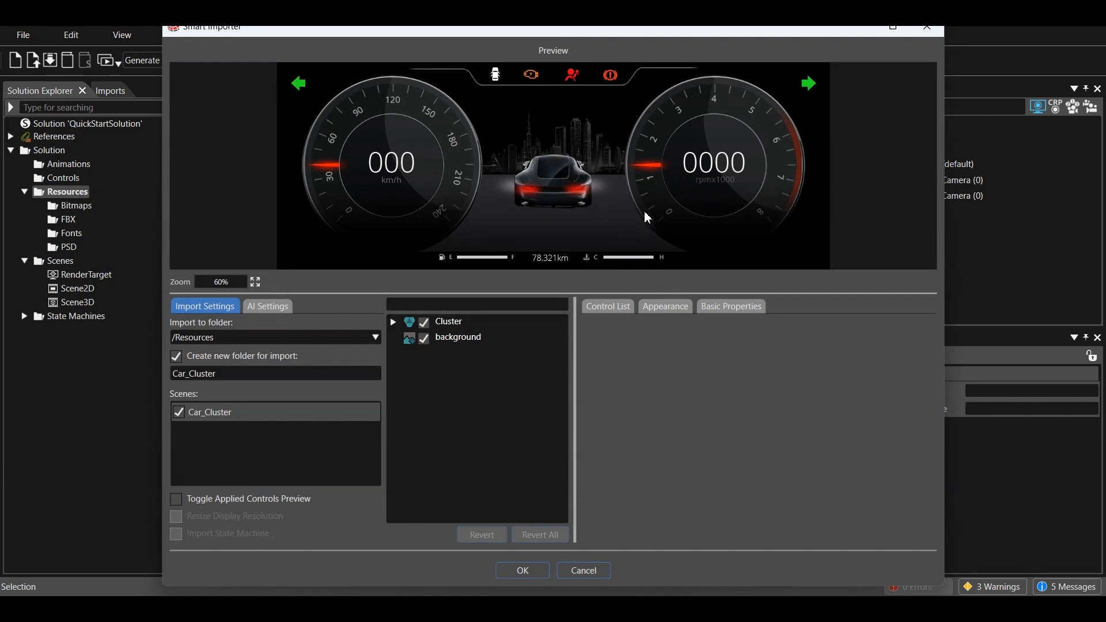
# Apply the ConstructionKit Gauge control to the Gauge left group inside Cluster
pyautogui.click(393, 321)
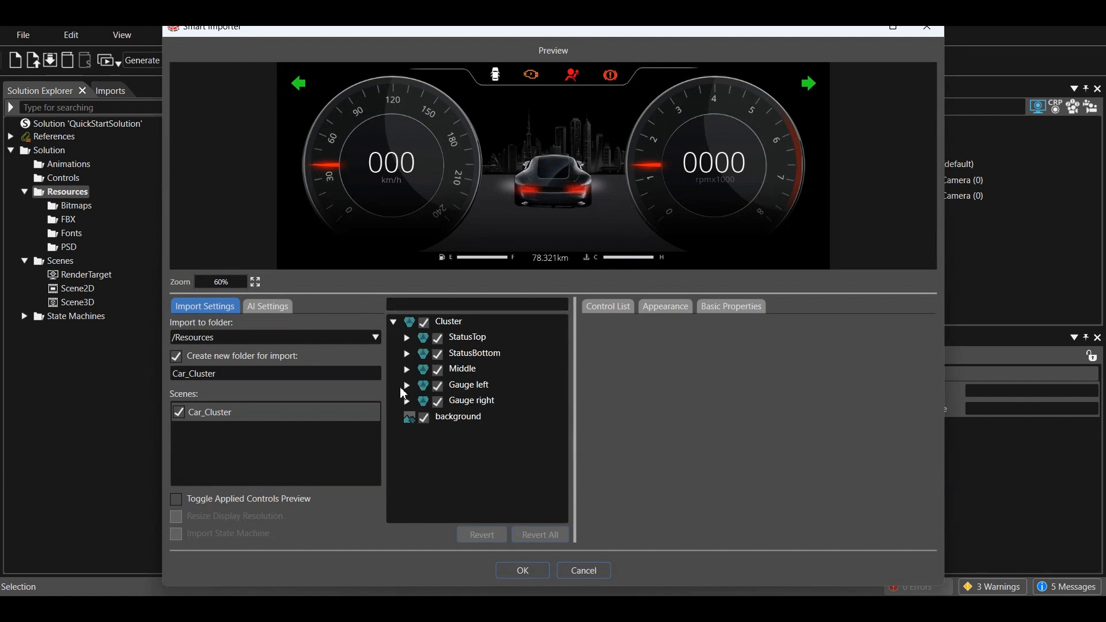
pyautogui.click(407, 385)
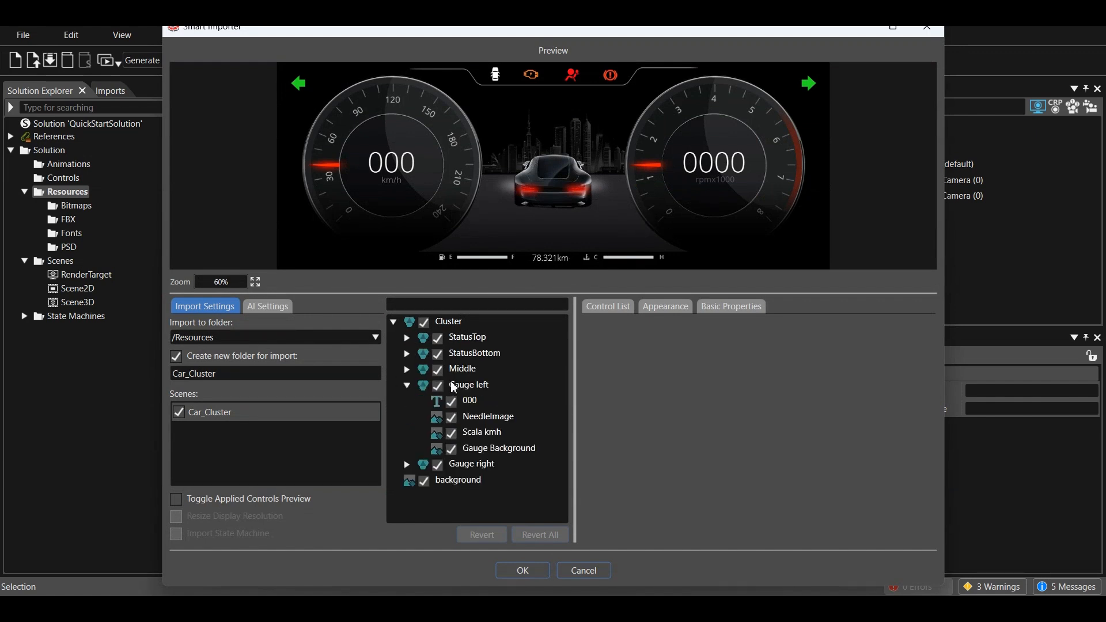
pyautogui.click(464, 387)
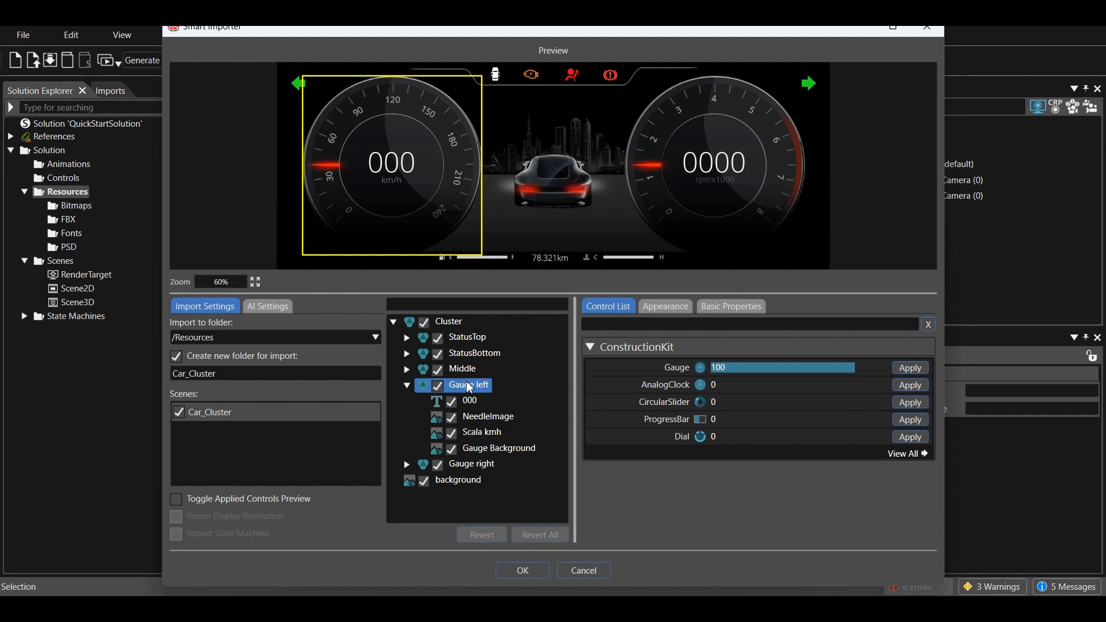
pyautogui.click(656, 367)
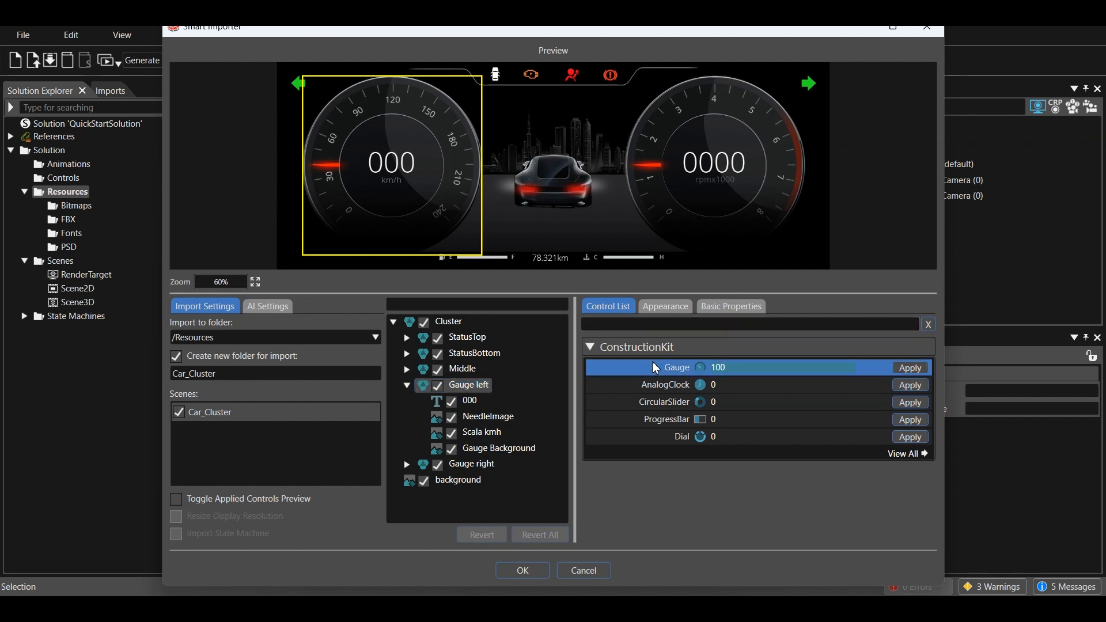
pyautogui.click(912, 368)
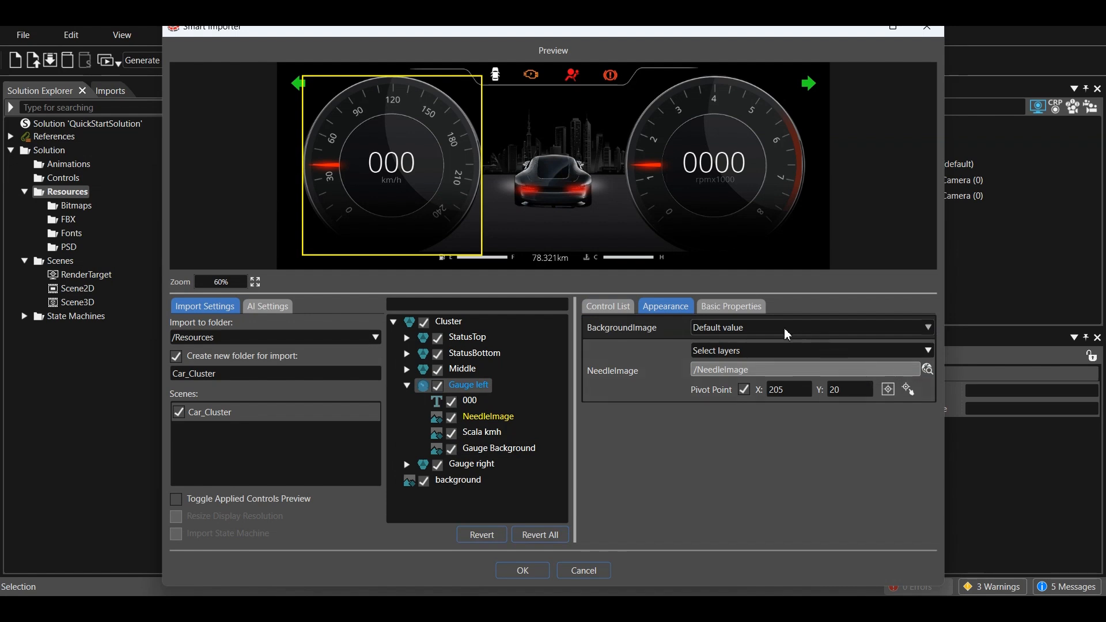
# Assign the Gauge Background layer as the left gauge's BackgroundImage, and enable and centre its pivot point
pyautogui.click(741, 328)
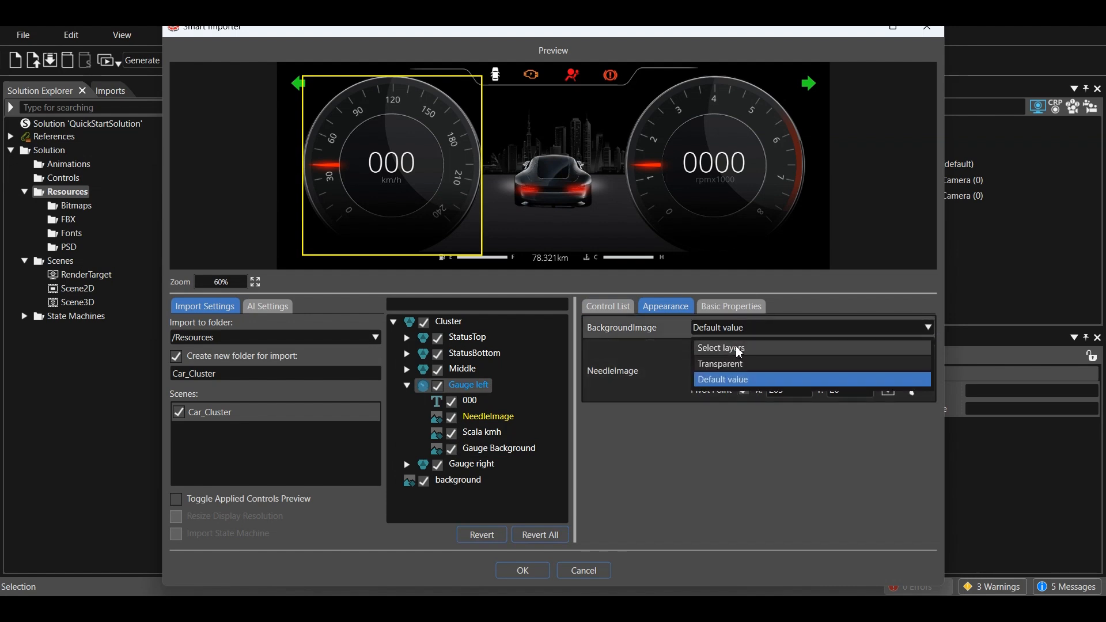
pyautogui.click(726, 348)
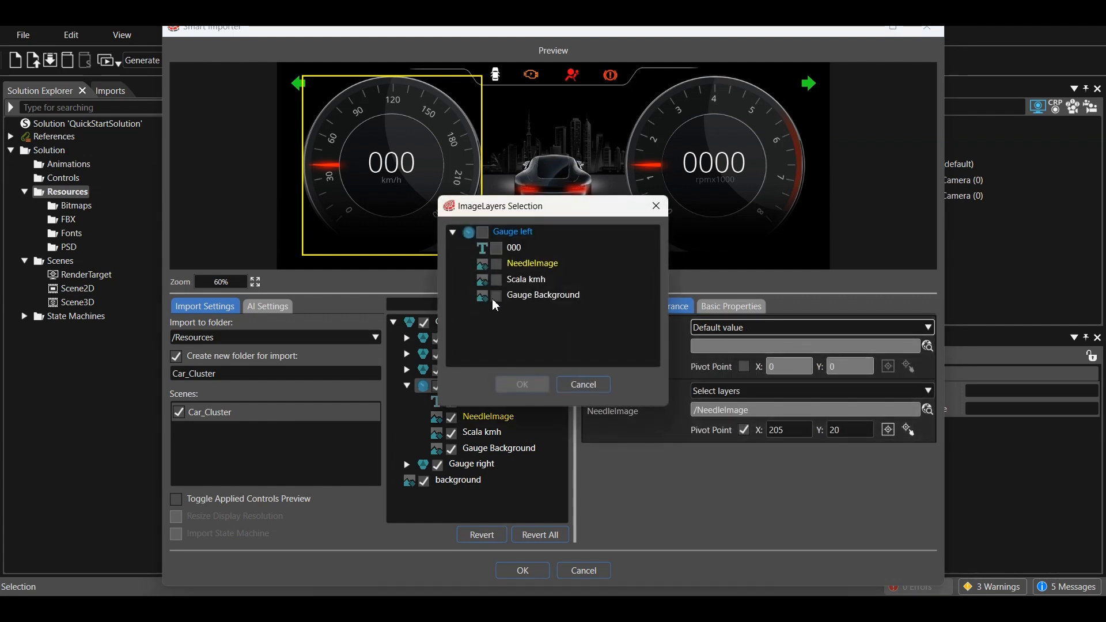
pyautogui.click(496, 296)
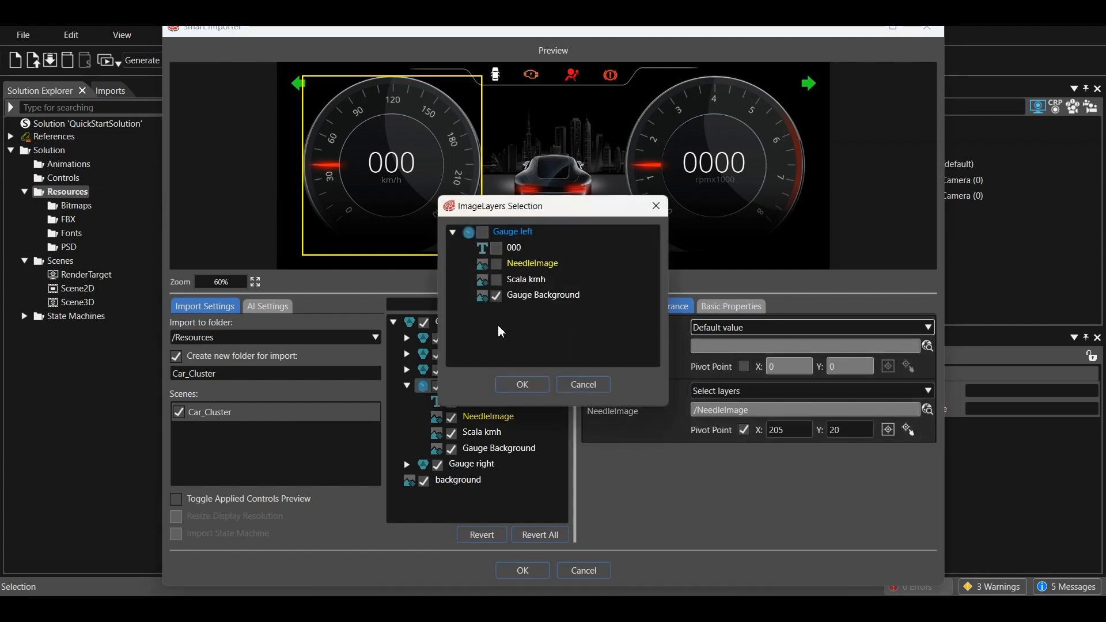
pyautogui.click(526, 382)
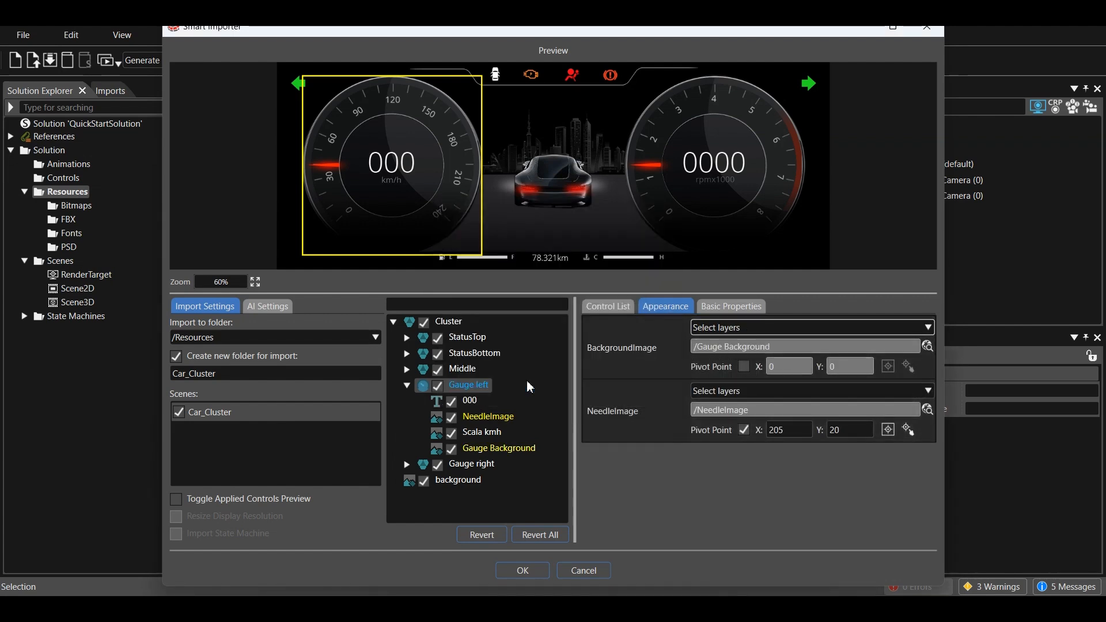
pyautogui.click(743, 367)
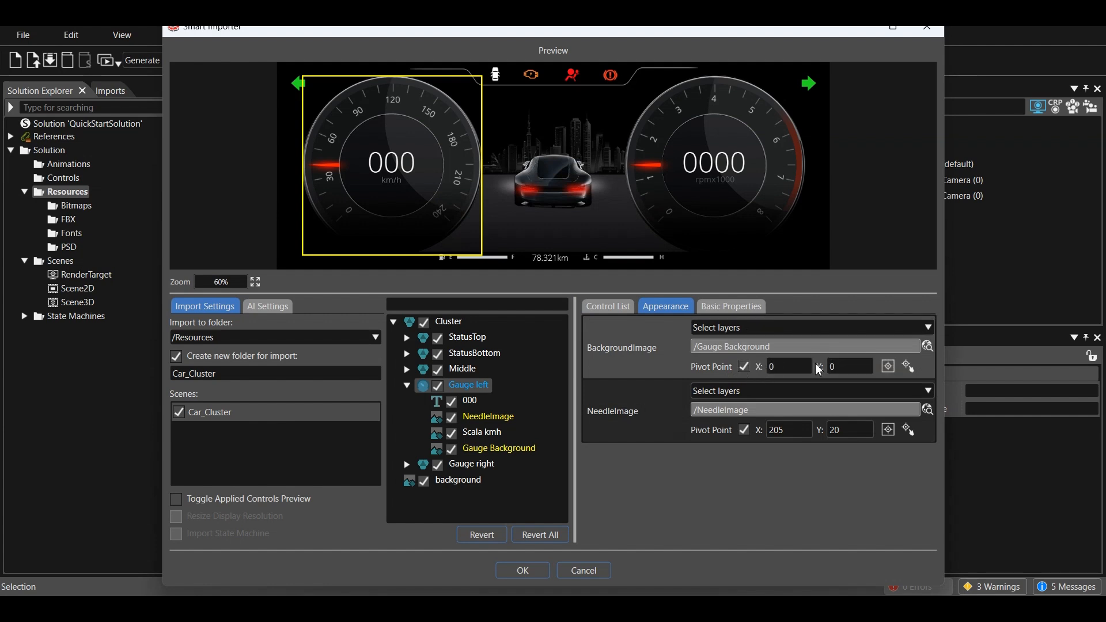
pyautogui.click(888, 368)
# Rename the Gauge left control as SpeedGauge in its basic properties
pyautogui.click(715, 309)
pyautogui.moveTo(752, 325); pyautogui.dragTo(808, 326)
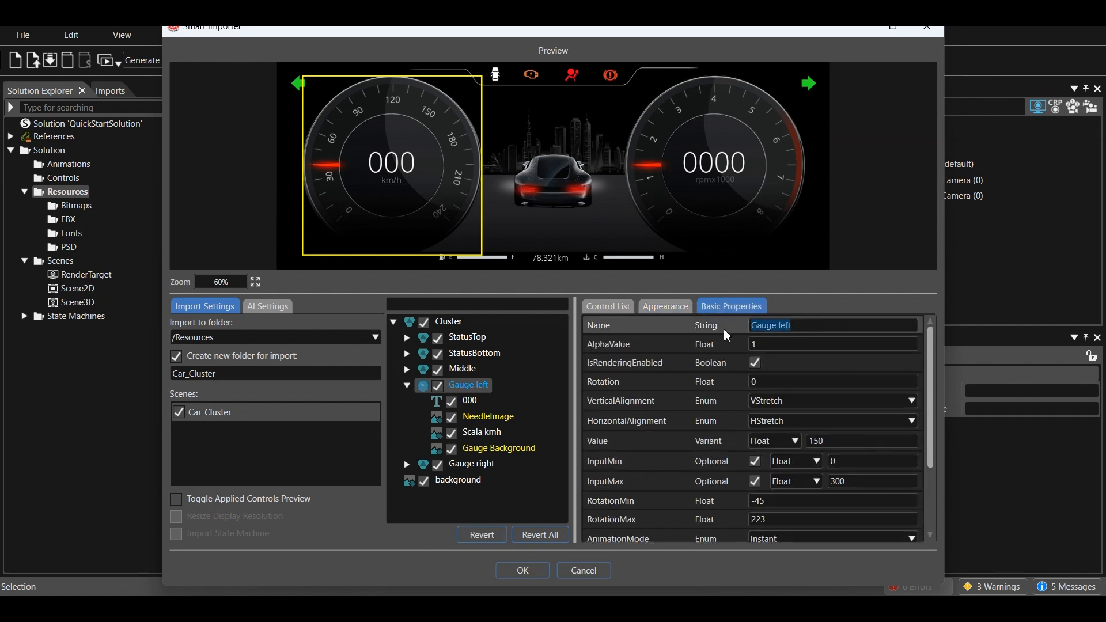
pyautogui.write('Speed')
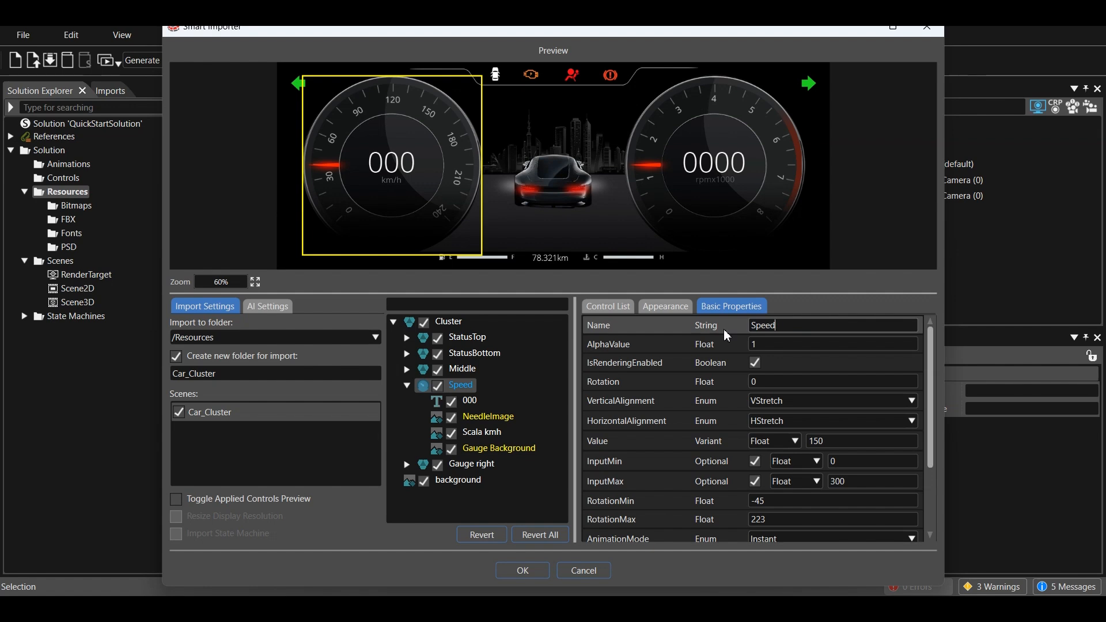
pyautogui.write('Gauge')
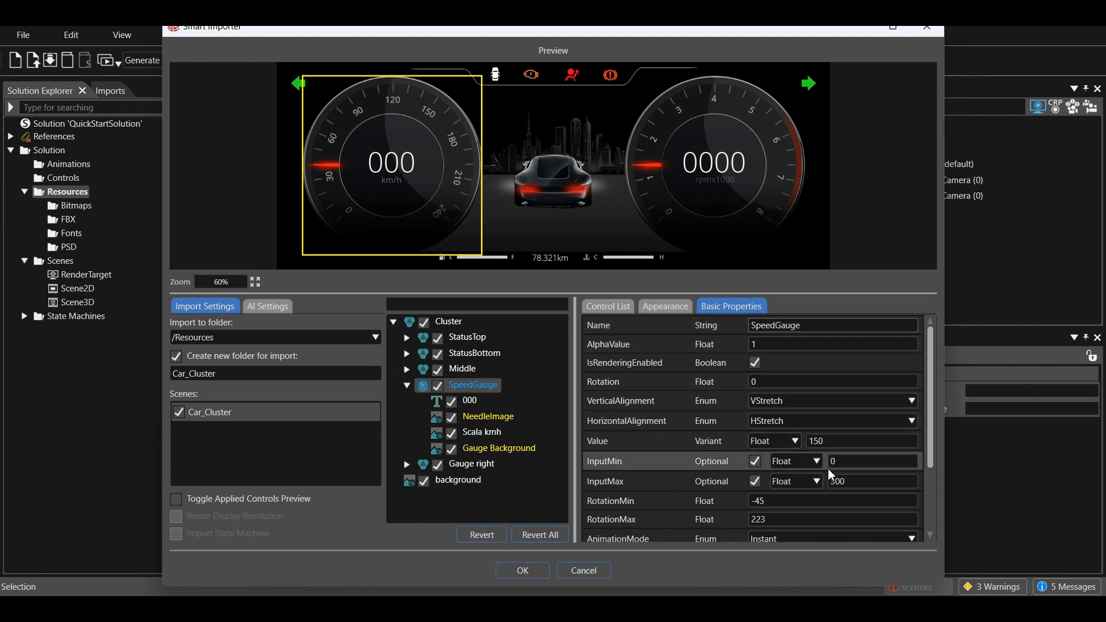
# Set SpeedGauge's InputMax to 240 and its RotationMax to 225
pyautogui.doubleClick(849, 481)
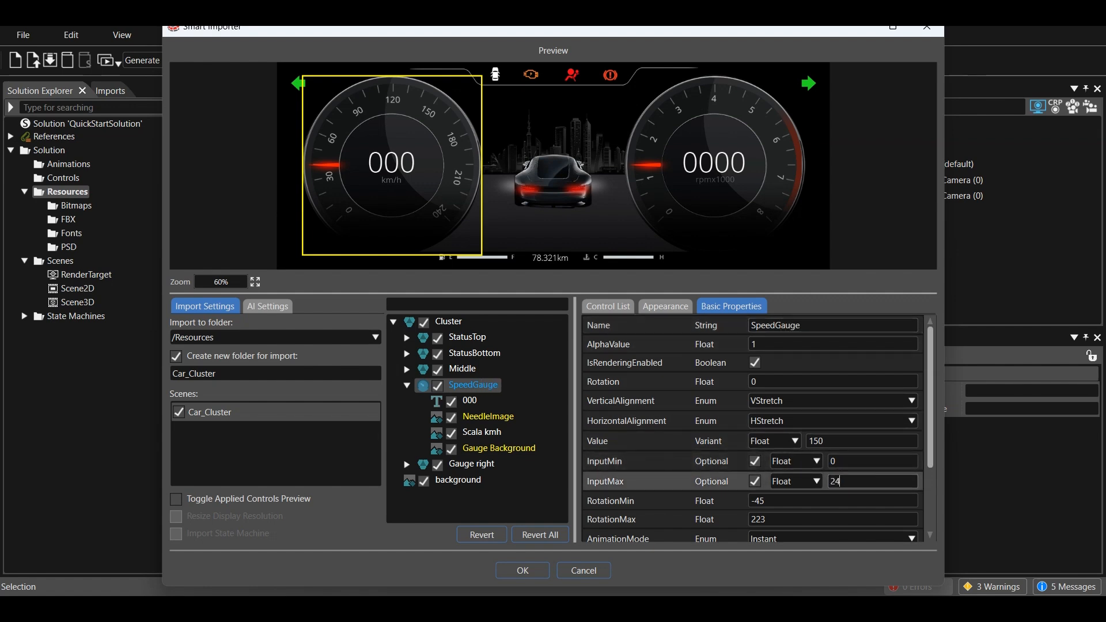
pyautogui.scroll(-1, 763, 485)
pyautogui.doubleClick(770, 464)
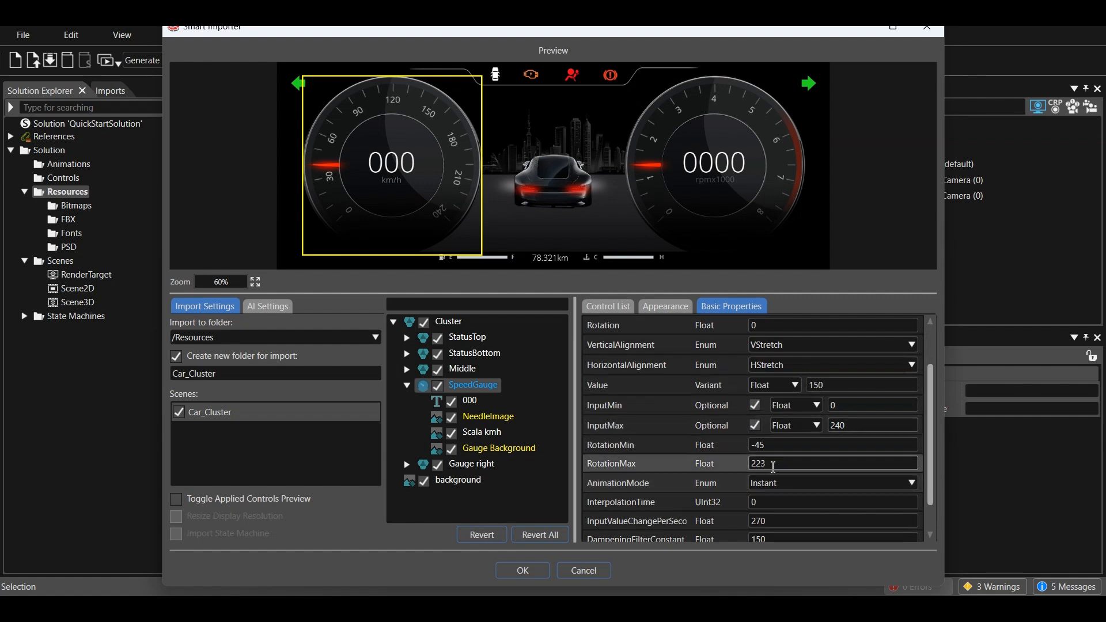
pyautogui.write('22')
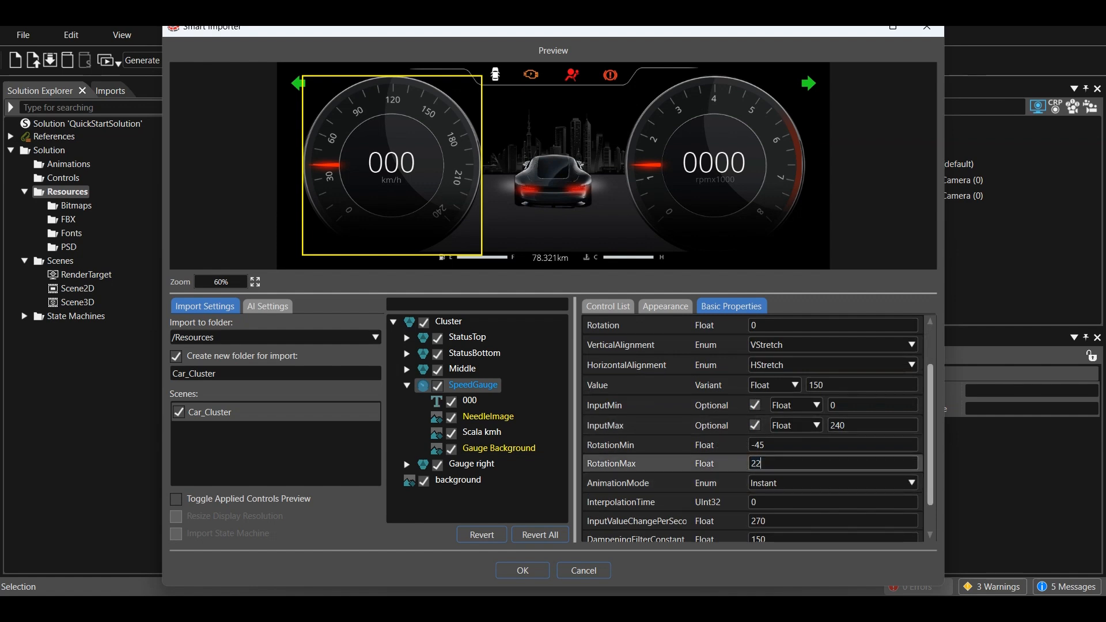
pyautogui.scroll(-1, 789, 466)
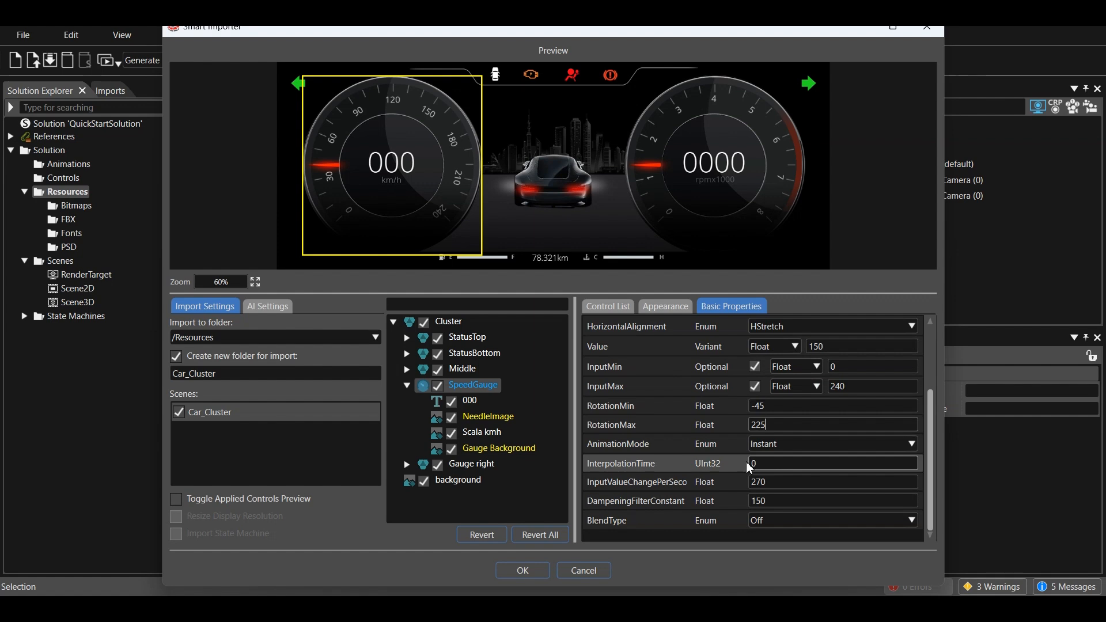
# Apply the Text Value control to the 000 text layer inside SpeedGauge
pyautogui.click(467, 403)
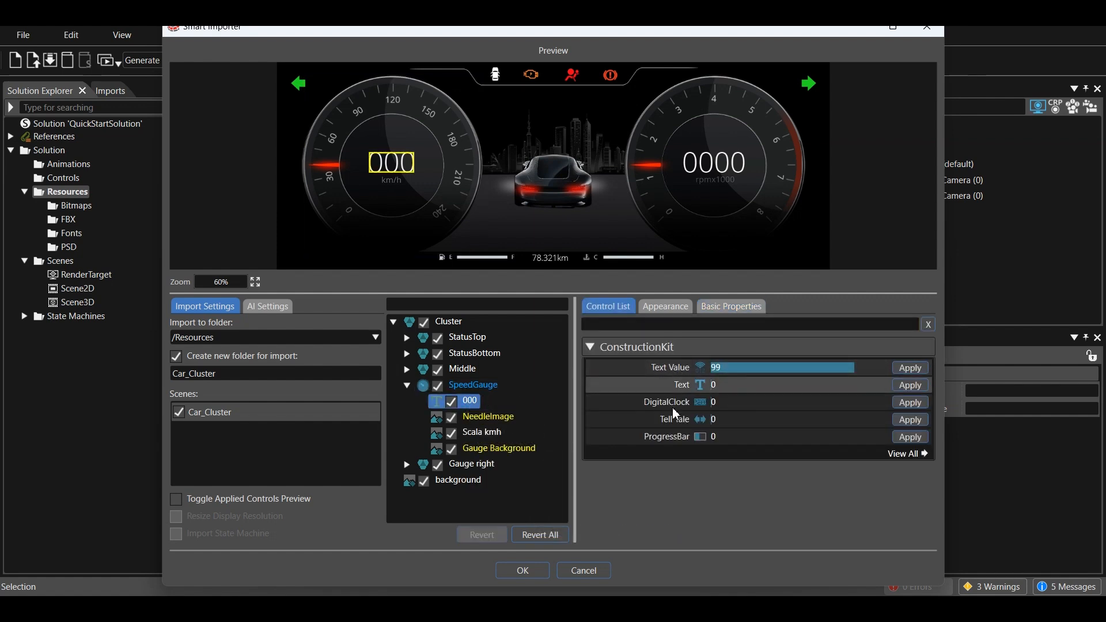
pyautogui.click(693, 369)
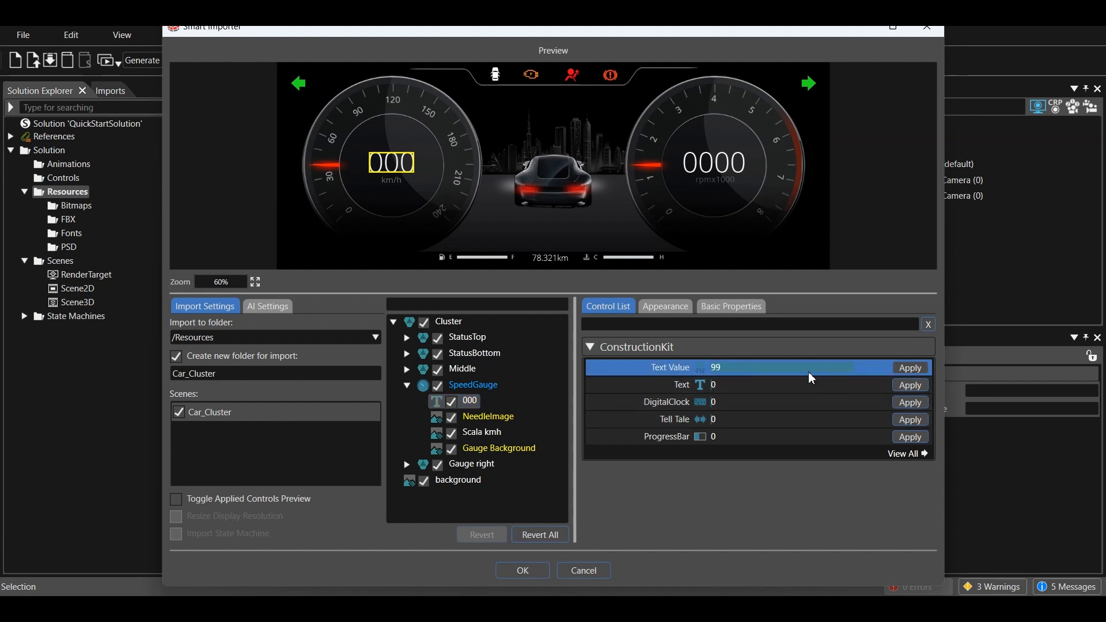
pyautogui.click(913, 369)
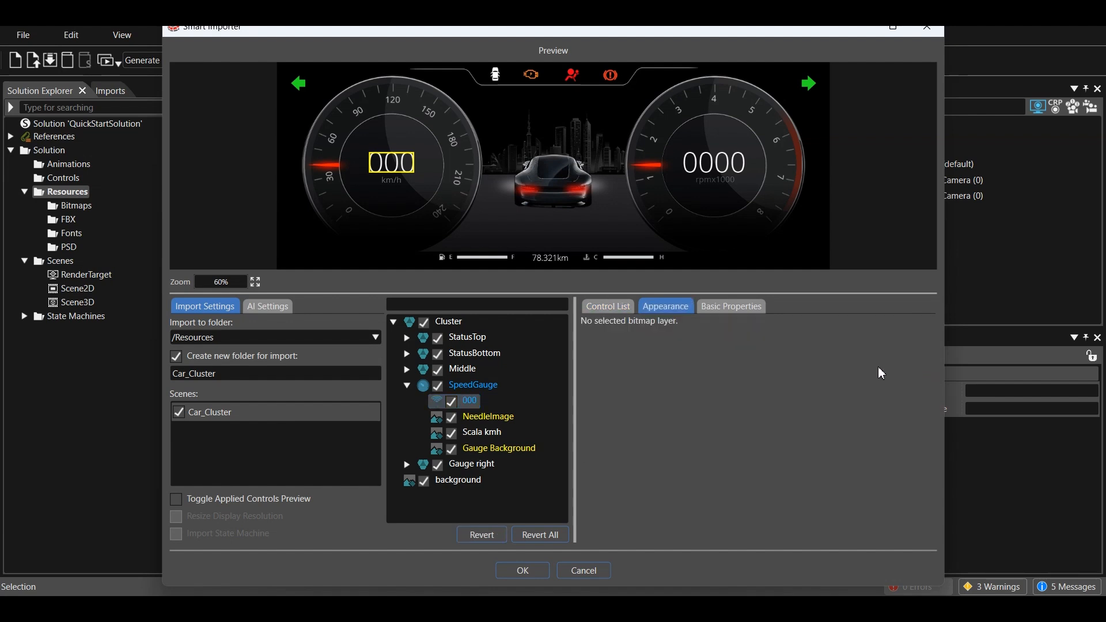
# Rename the 000 text value control as SpeedValue and open its FormatText property for editing
pyautogui.click(724, 307)
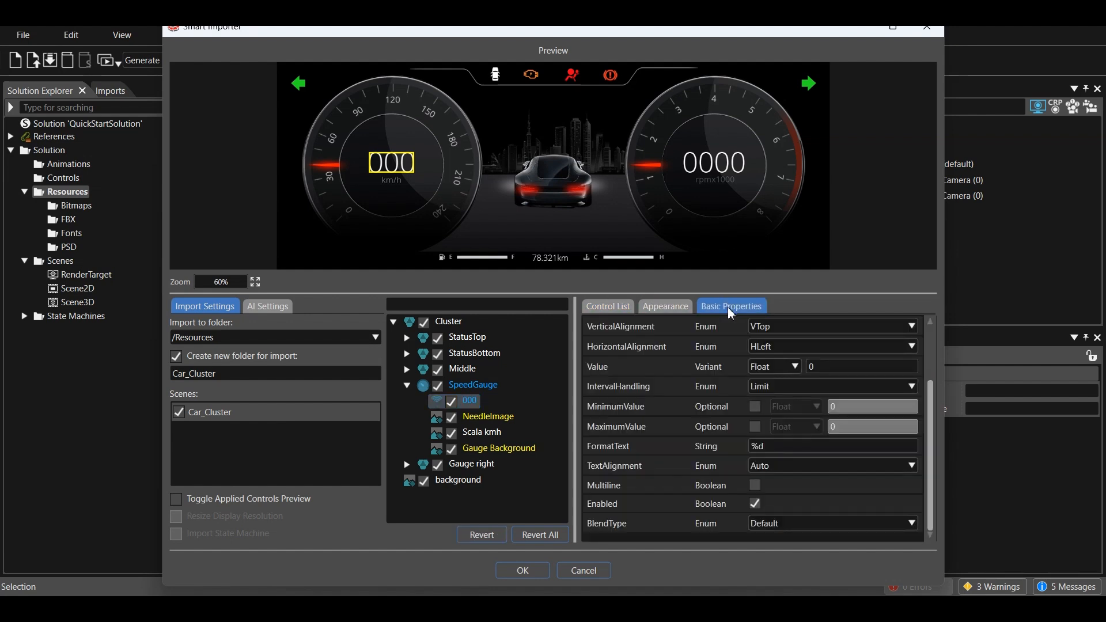
pyautogui.doubleClick(783, 329)
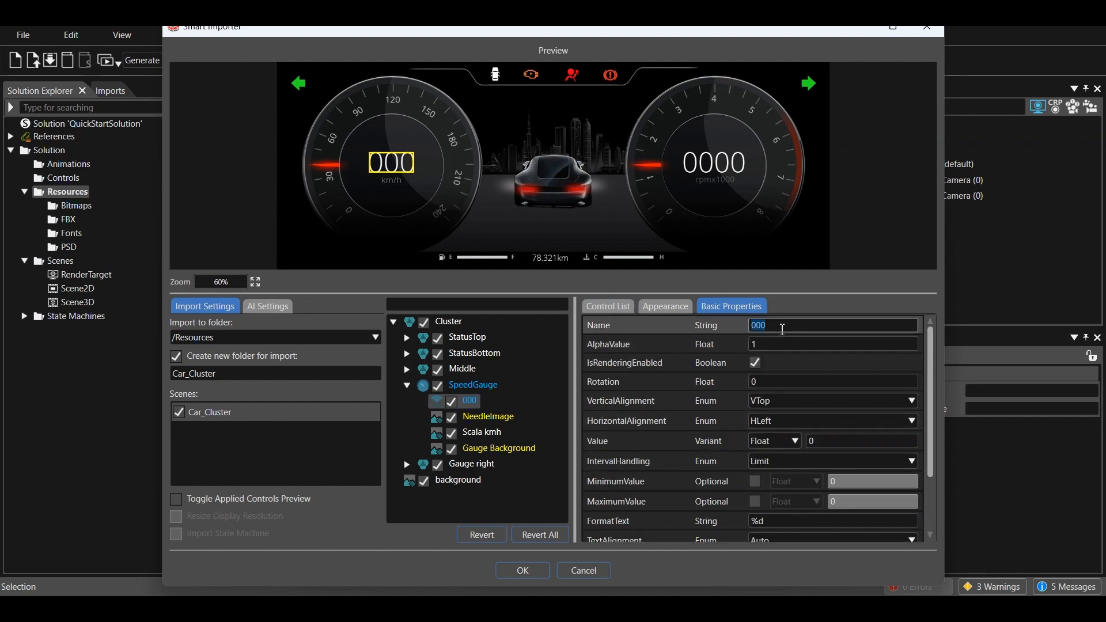
pyautogui.write('SpeedValue')
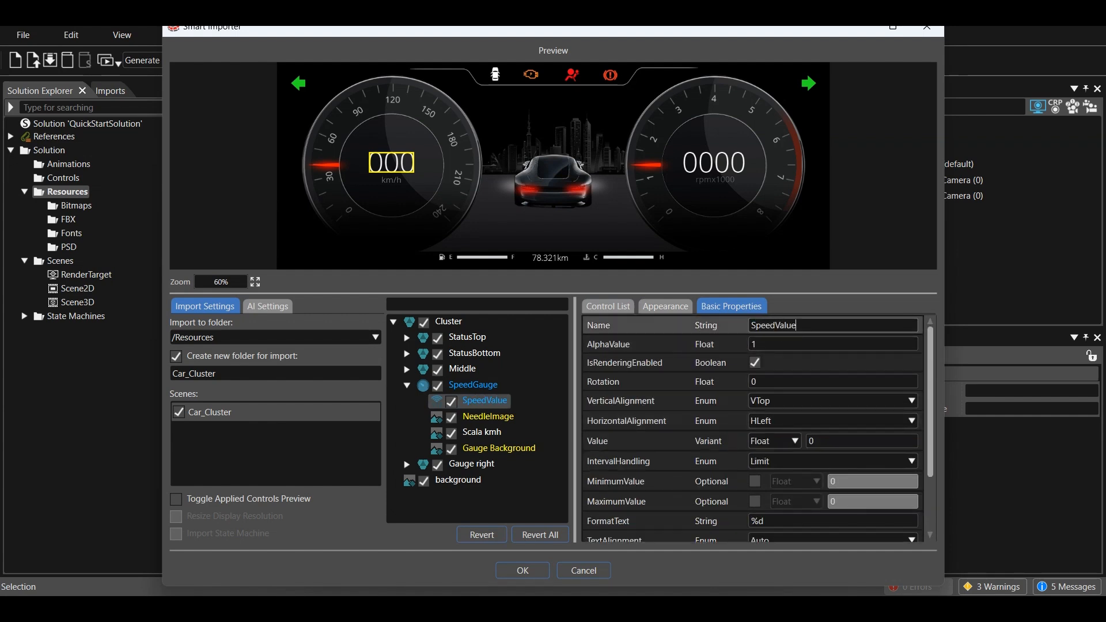
pyautogui.press('Return')
pyautogui.scroll(-2, 787, 417)
pyautogui.doubleClick(778, 448)
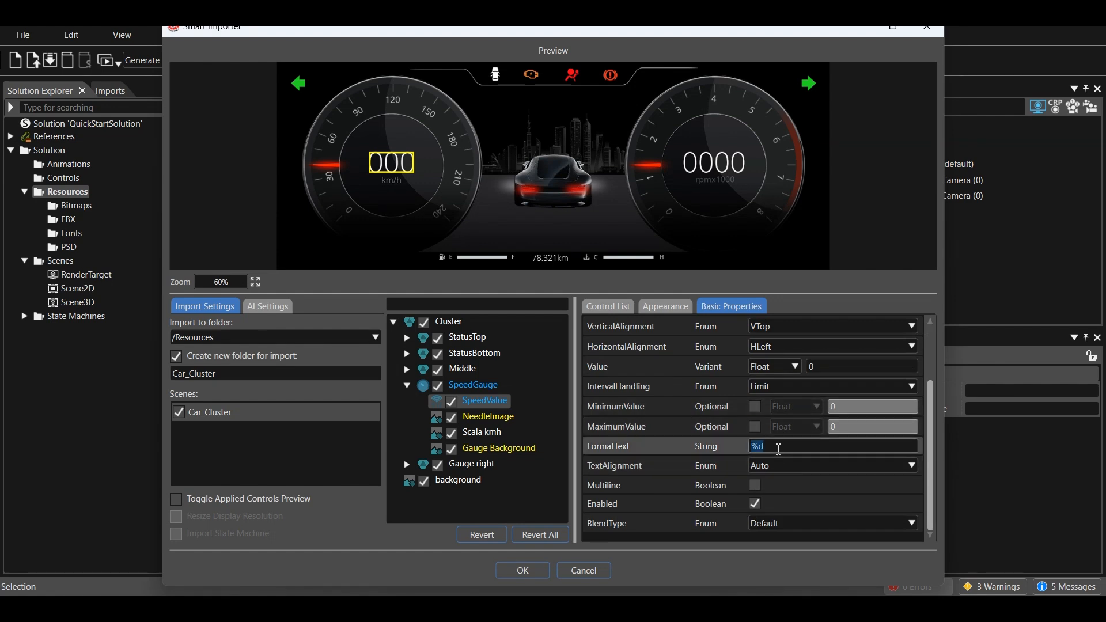
# Apply the Gauge control to Gauge right with its Gauge Background layer as BackgroundImage, pivot point centred at X 209, Y 209
pyautogui.click(462, 461)
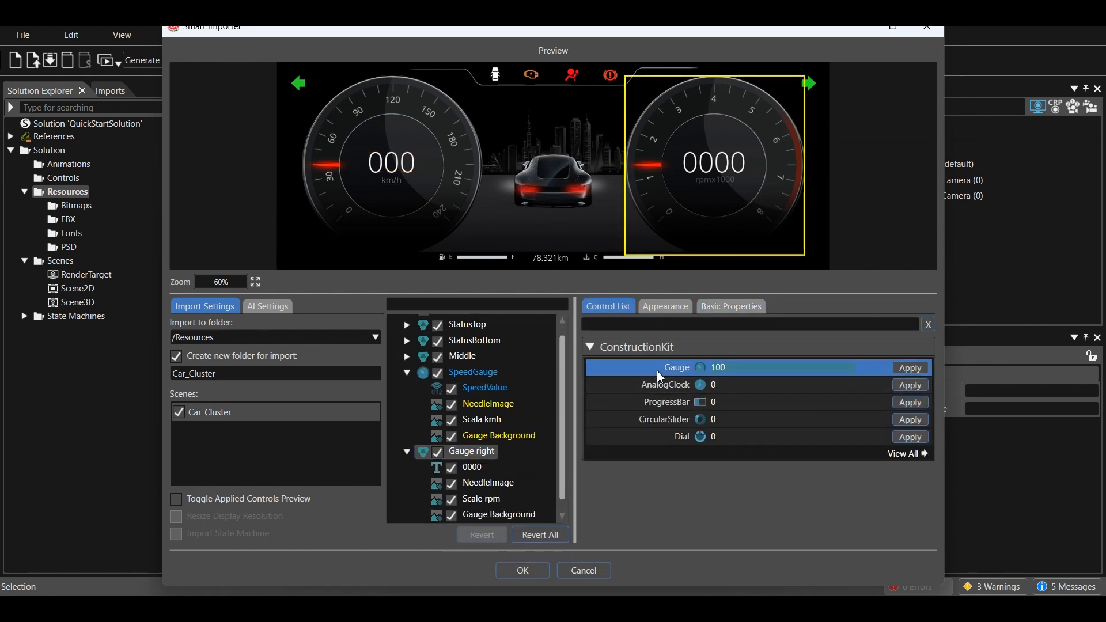
pyautogui.click(910, 368)
pyautogui.click(762, 333)
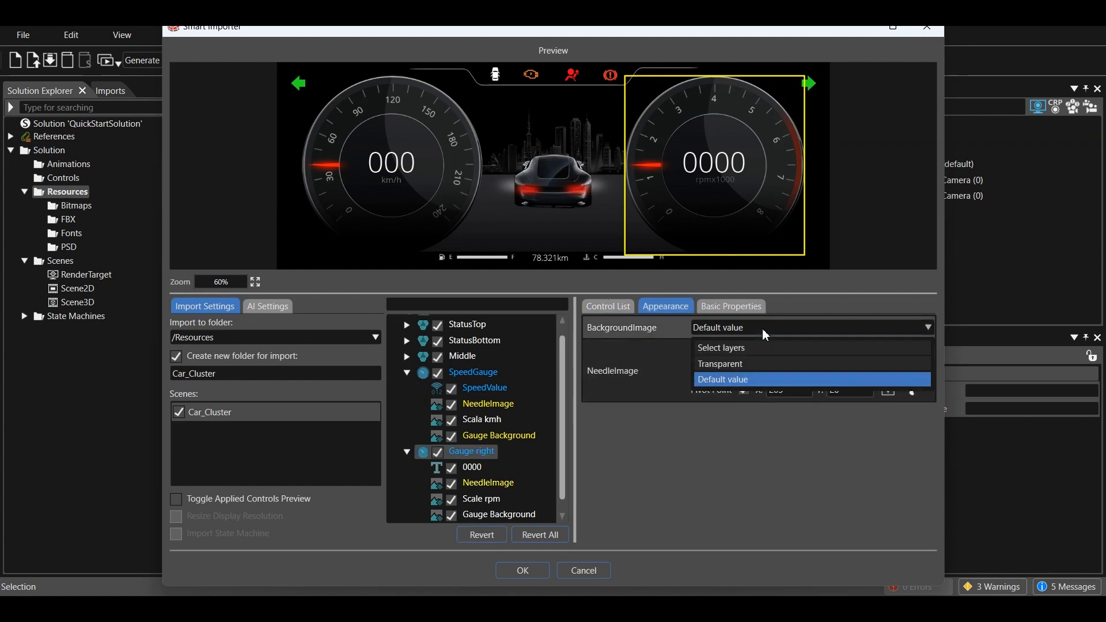
pyautogui.click(734, 348)
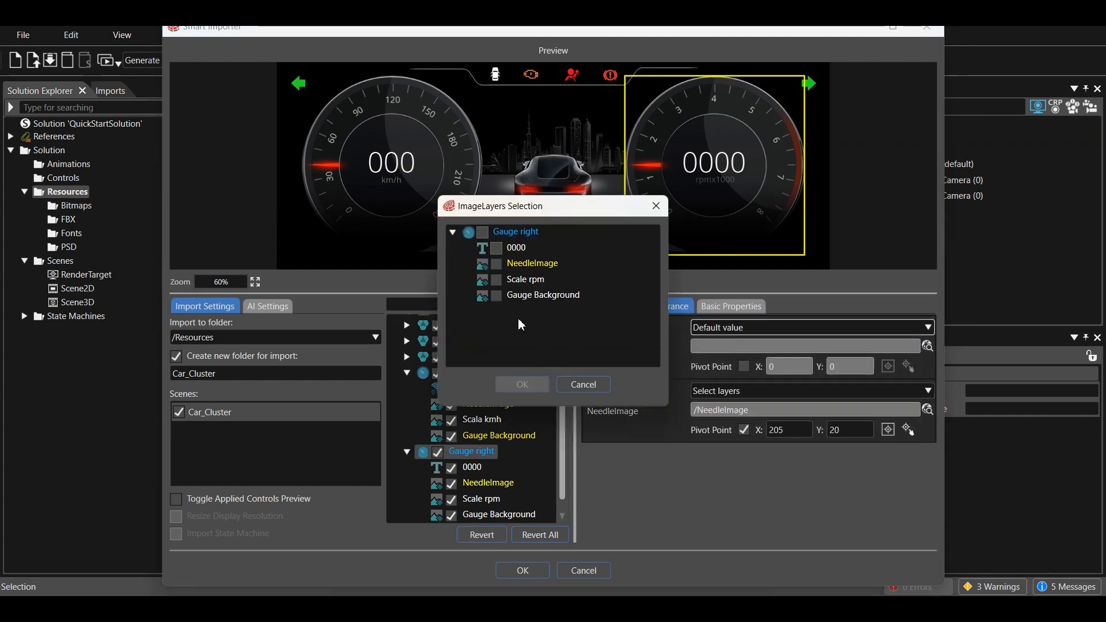
pyautogui.click(496, 295)
pyautogui.click(515, 382)
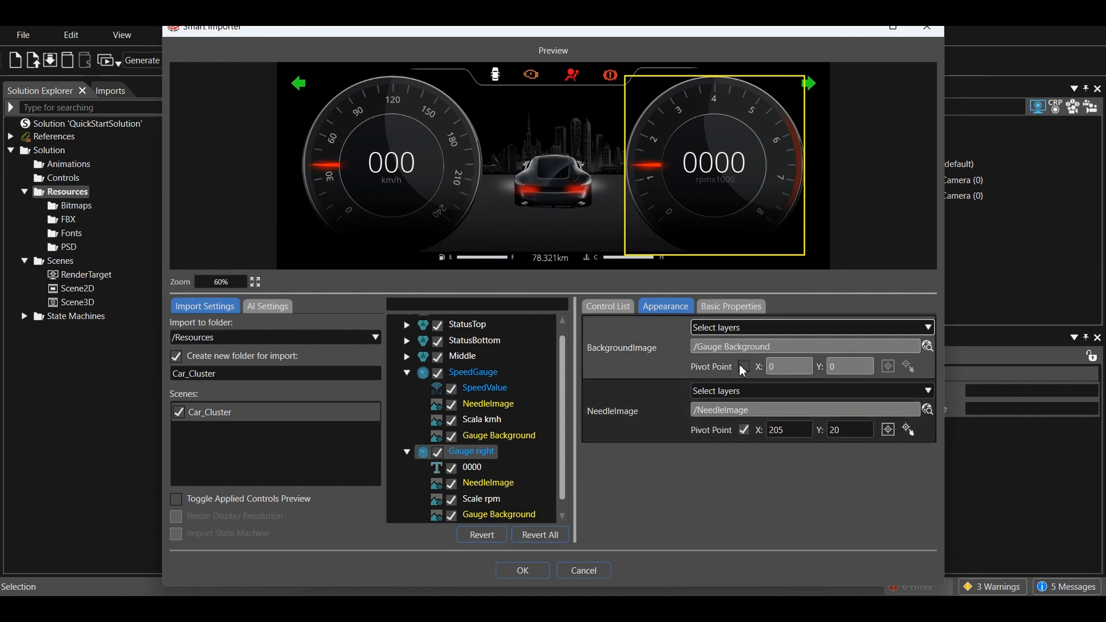
pyautogui.click(743, 369)
pyautogui.click(889, 367)
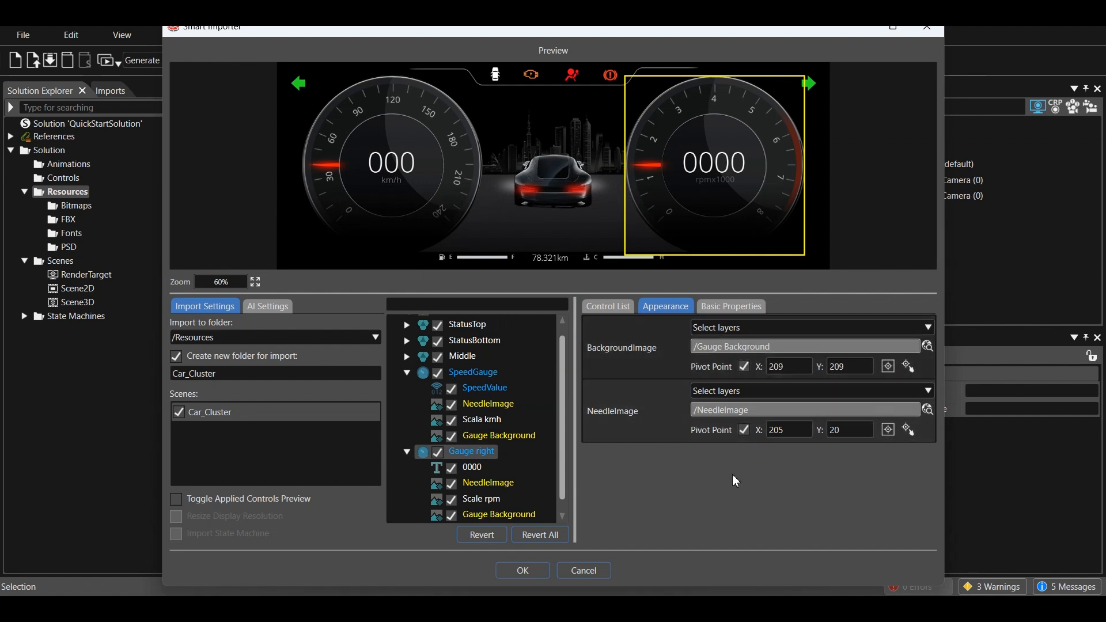
# Rename the Gauge right control as RPMGauge in its basic properties
pyautogui.click(727, 306)
pyautogui.click(807, 327)
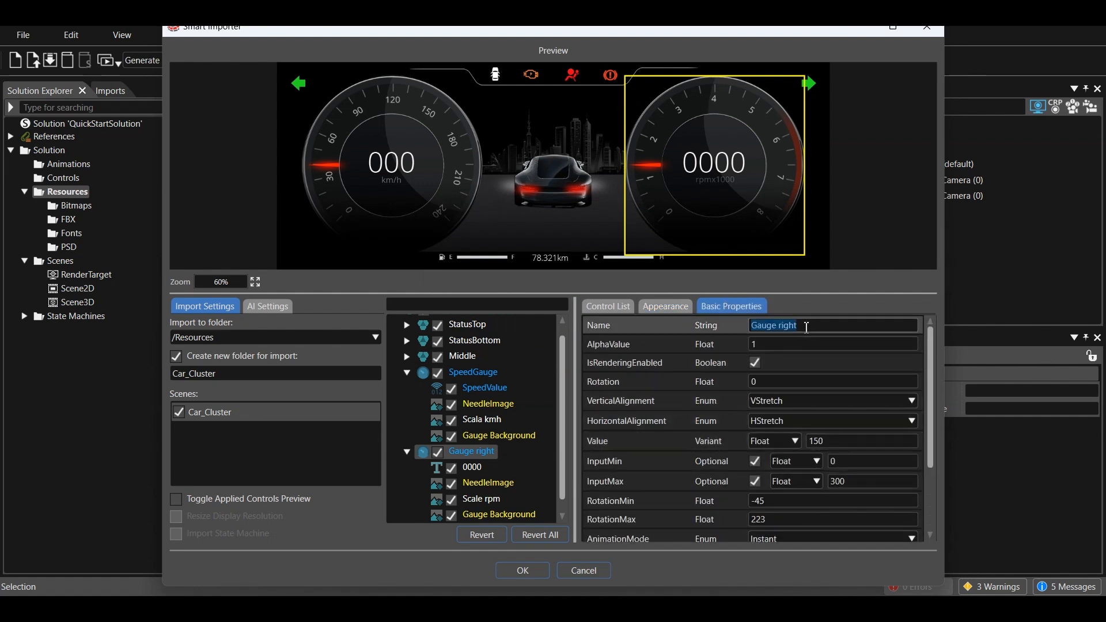
pyautogui.write('RPMG')
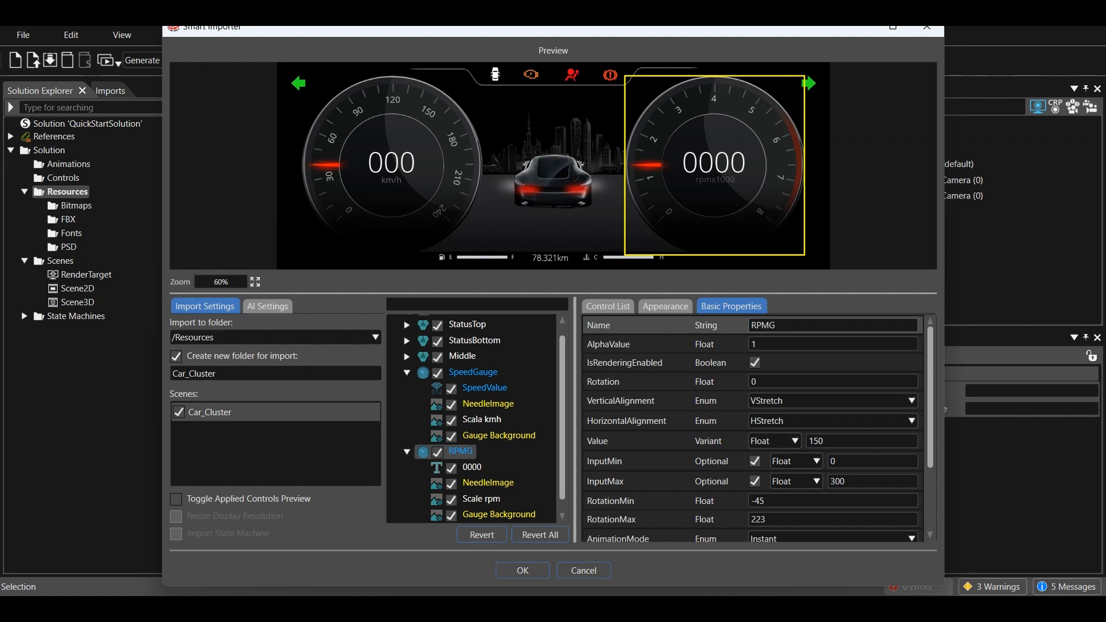
pyautogui.write('auge')
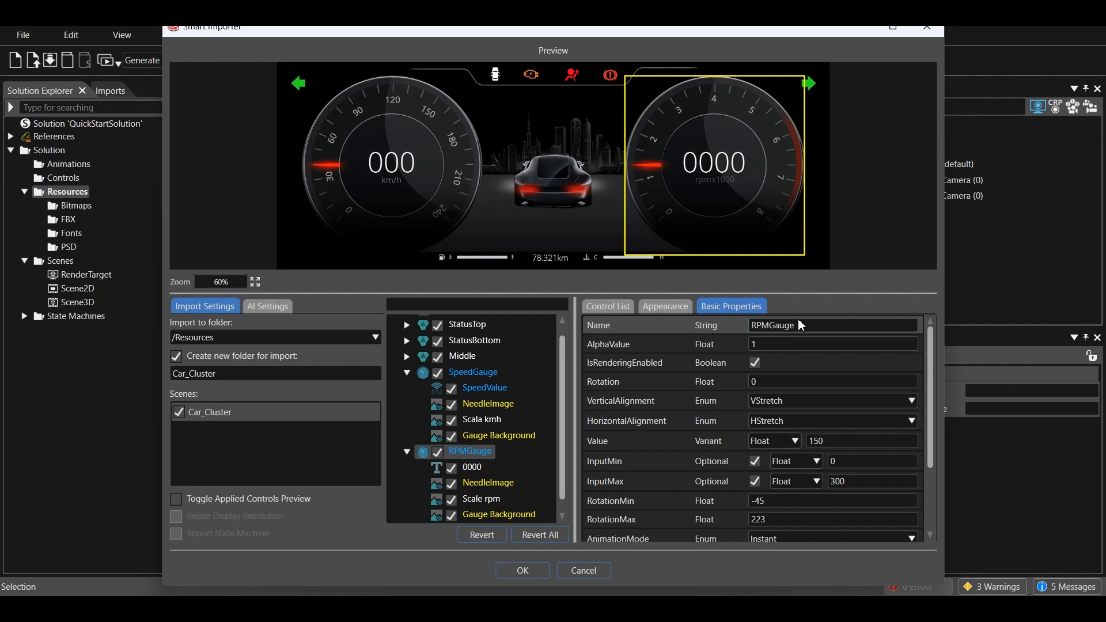
# Set RPMGauge's InputMax to 8000 and its RotationMax to 225
pyautogui.doubleClick(842, 482)
pyautogui.write('8000')
pyautogui.scroll(-2, 851, 482)
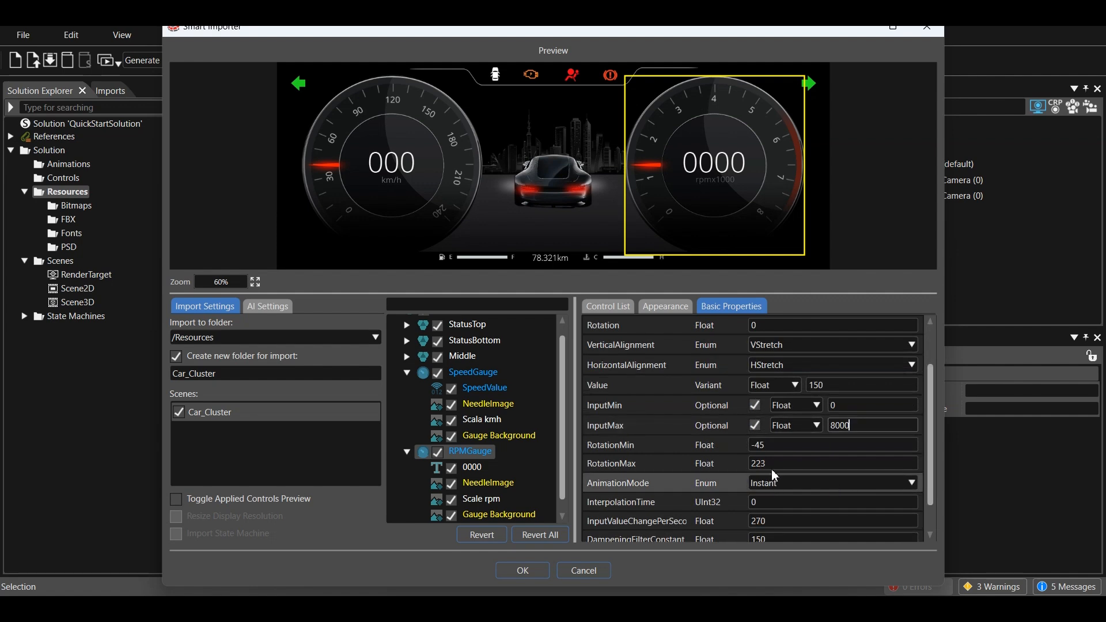
pyautogui.doubleClick(835, 464)
pyautogui.write('22')
pyautogui.scroll(-2, 669, 469)
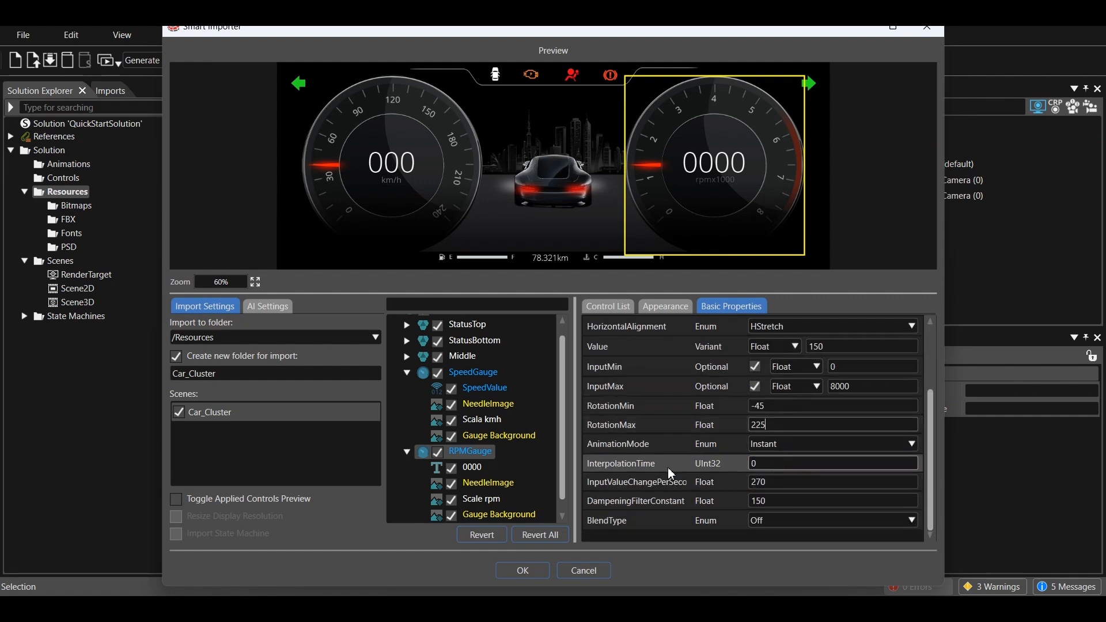
# Apply the Text Value control to the 0000 text layer inside RPMGauge and rename it RPMValue
pyautogui.click(473, 470)
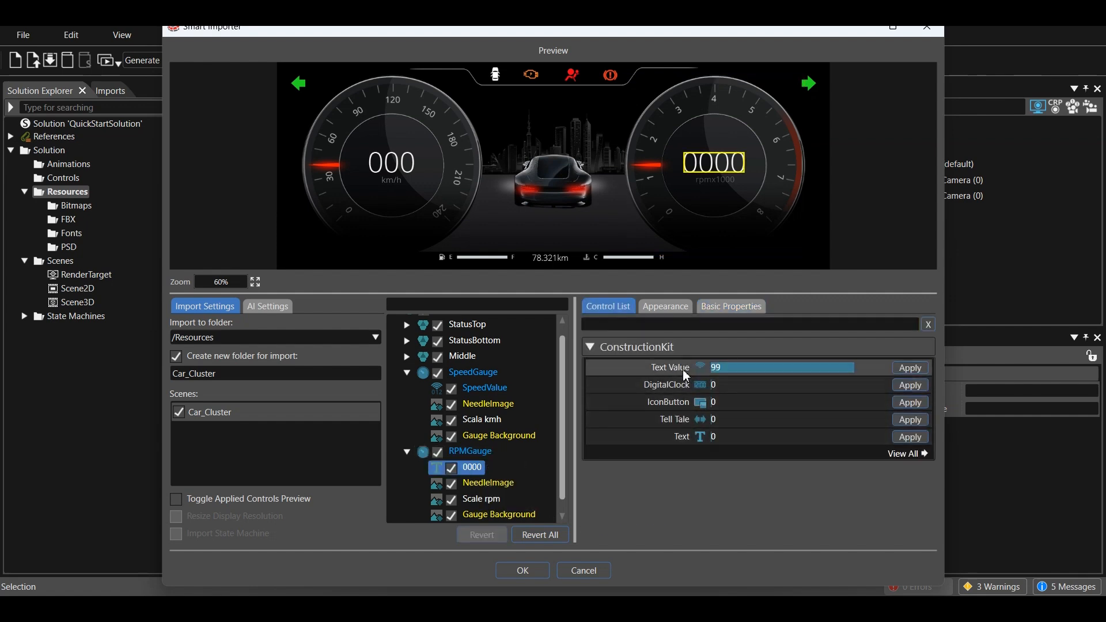
pyautogui.click(911, 368)
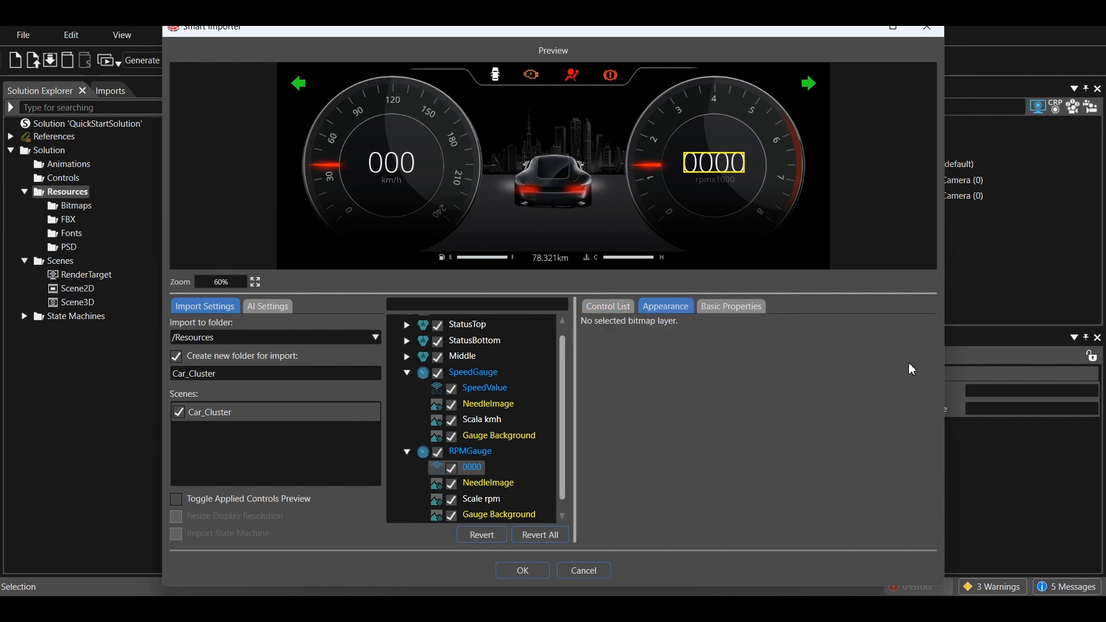
pyautogui.click(736, 311)
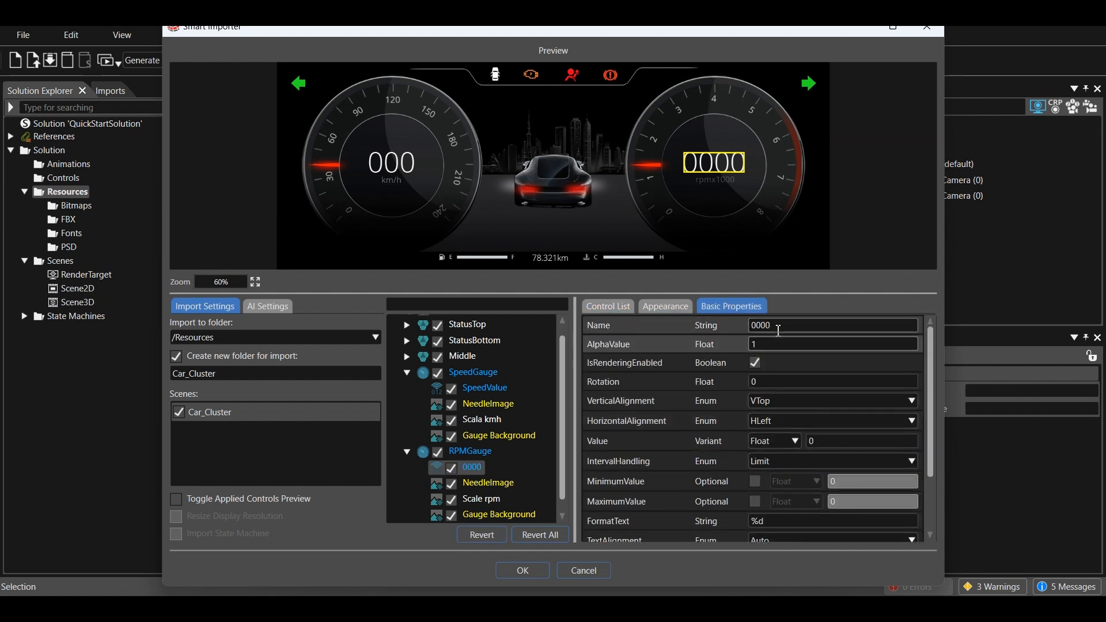
pyautogui.doubleClick(778, 330)
pyautogui.write('RP')
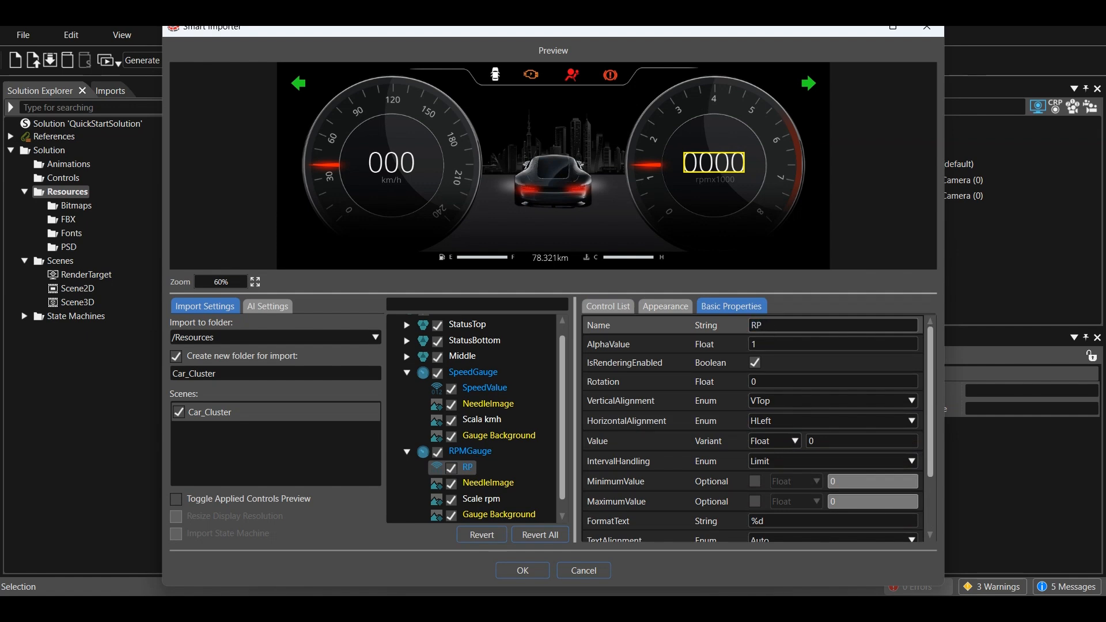
pyautogui.write('MValue')
# Set the FormatText property of RPMValue to %04d
pyautogui.scroll(-4, 780, 383)
pyautogui.click(782, 448)
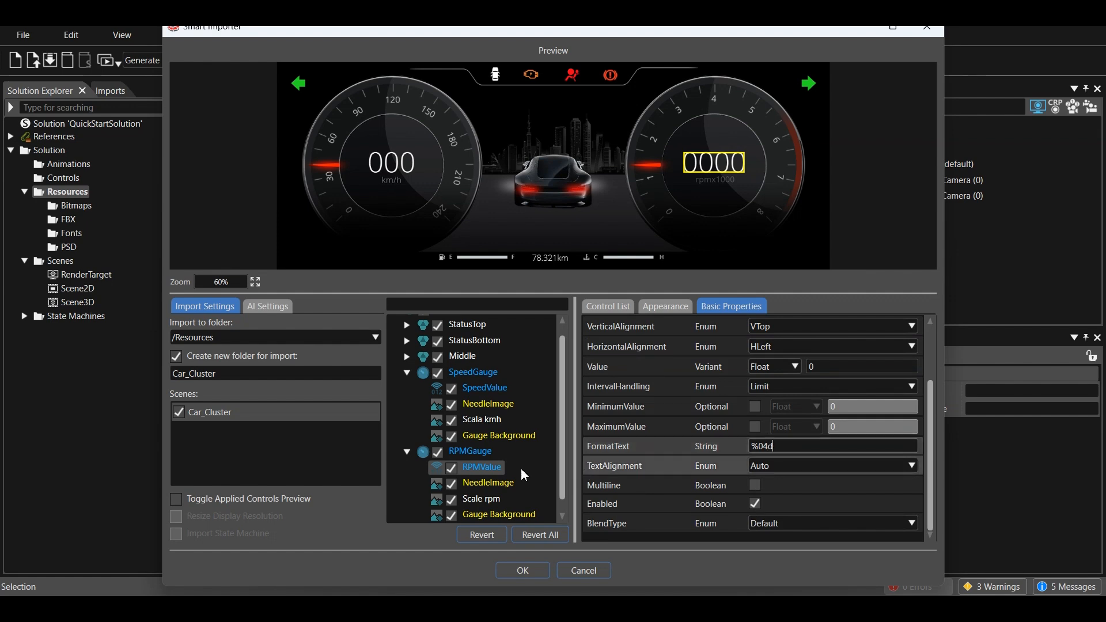
pyautogui.scroll(-1, 482, 469)
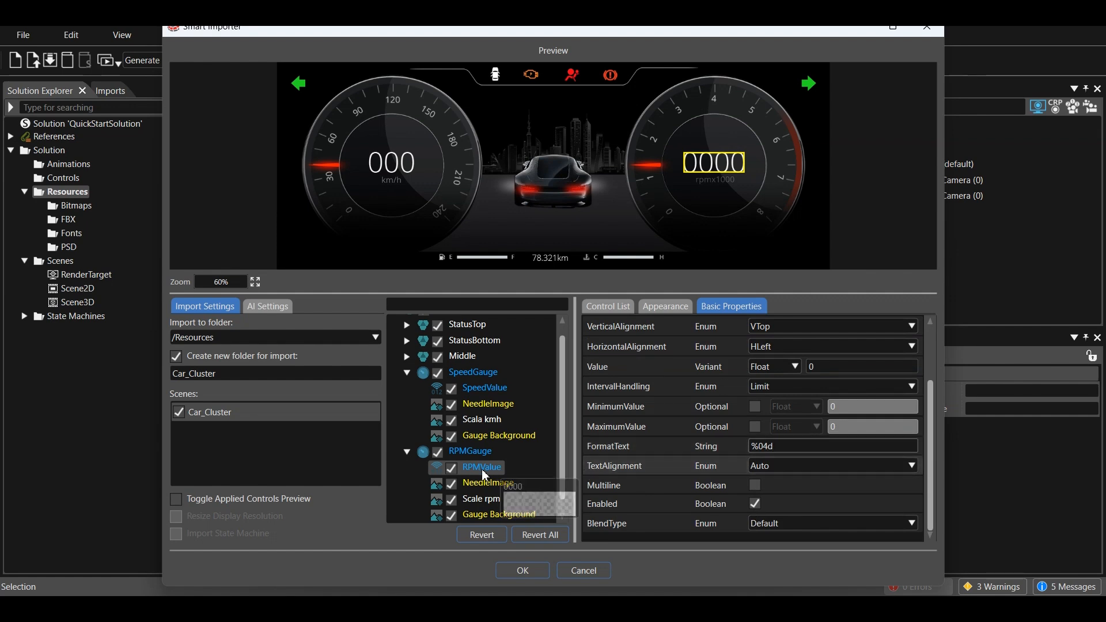
# Apply the Tell Tale control to the Airbag group in StatusTop's Telltales and show its basic properties
pyautogui.click(407, 436)
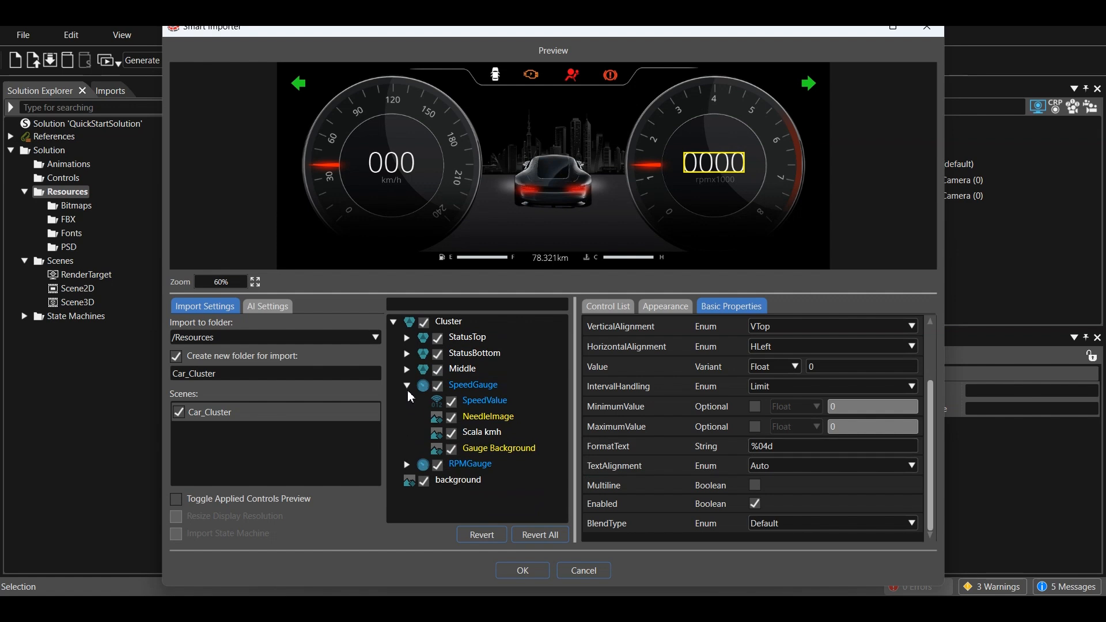
pyautogui.click(407, 386)
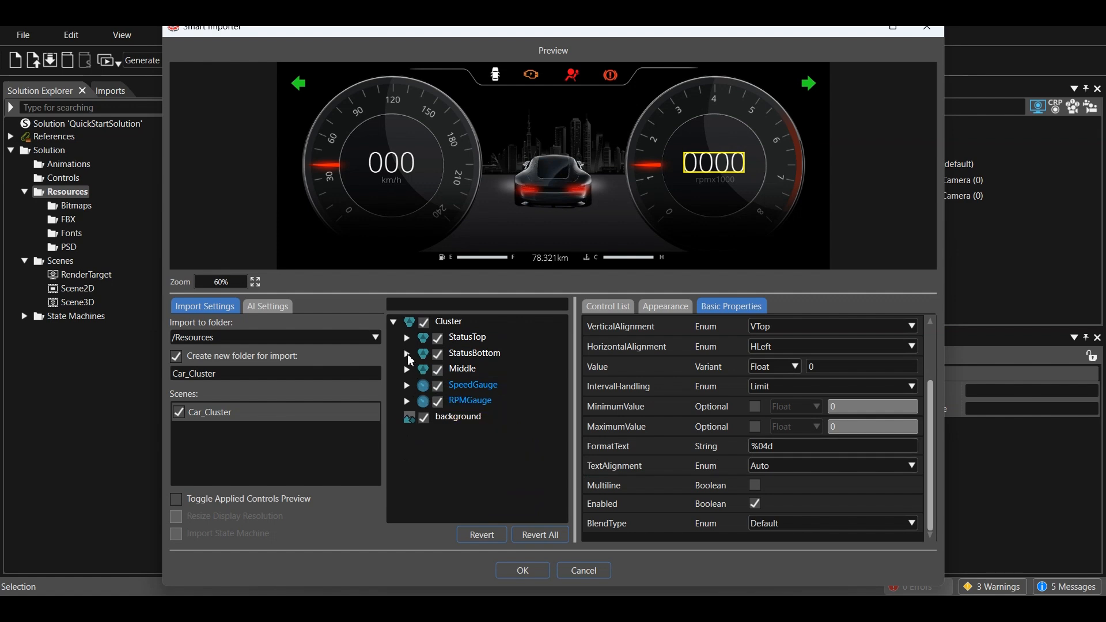
pyautogui.click(407, 338)
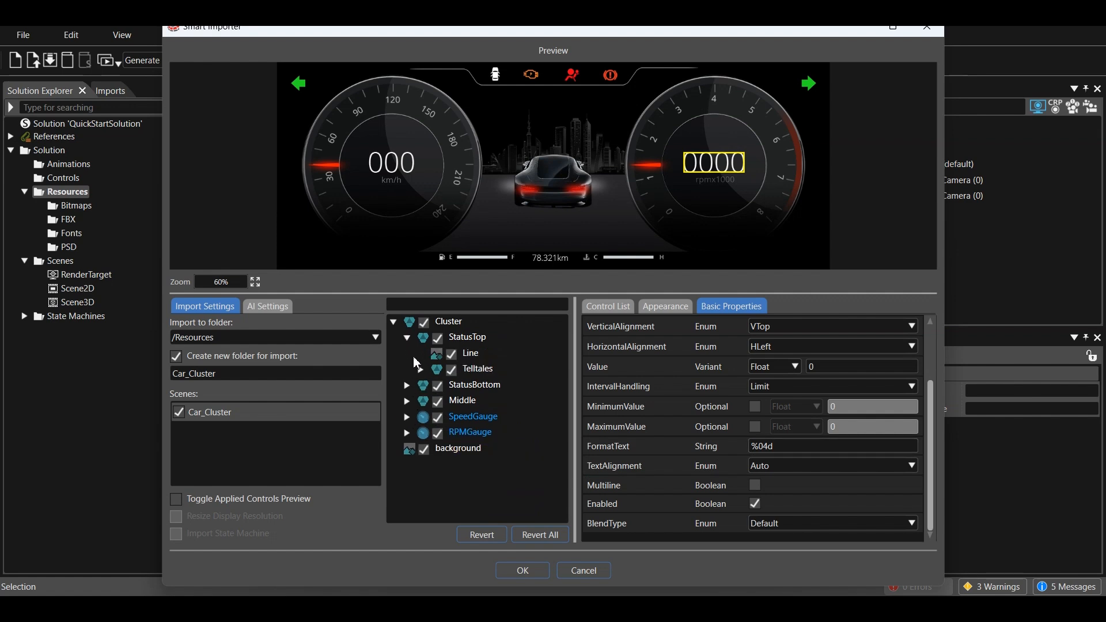
pyautogui.click(421, 369)
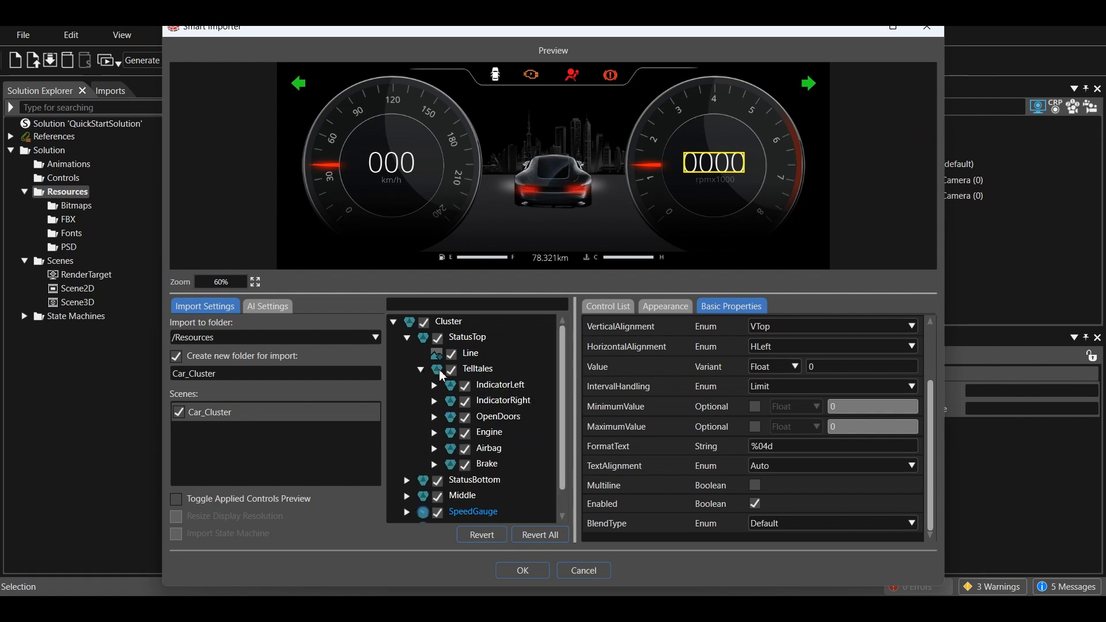
pyautogui.doubleClick(494, 448)
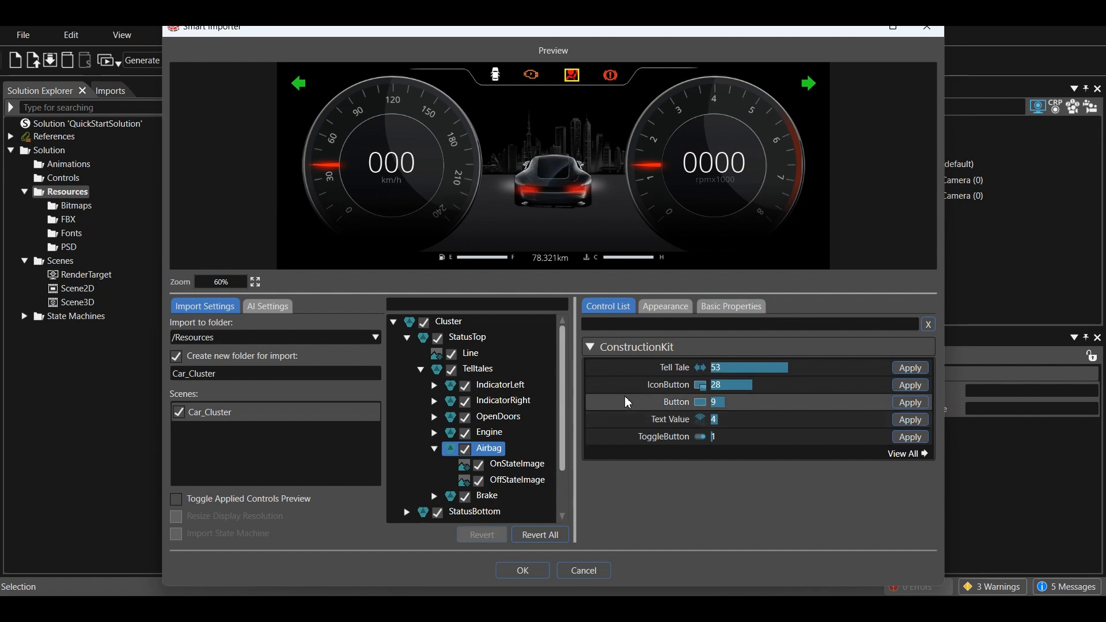
pyautogui.click(910, 368)
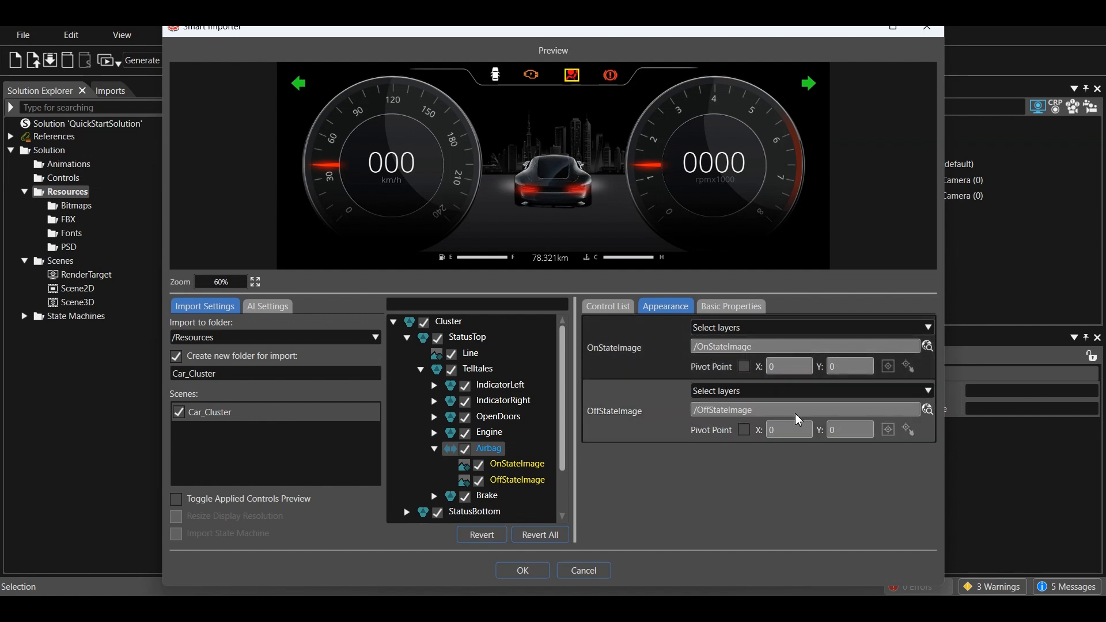
pyautogui.click(730, 309)
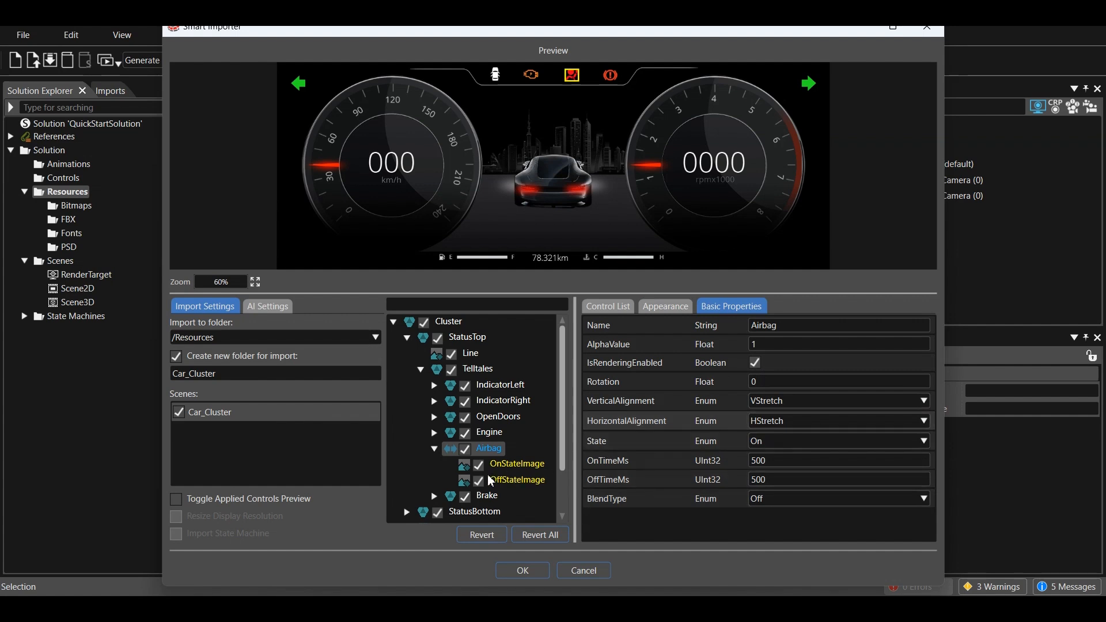
# Apply the Tell Tale control to the Brake group in Telltales and show its basic properties
pyautogui.scroll(-2, 491, 481)
pyautogui.click(487, 461)
pyautogui.click(650, 421)
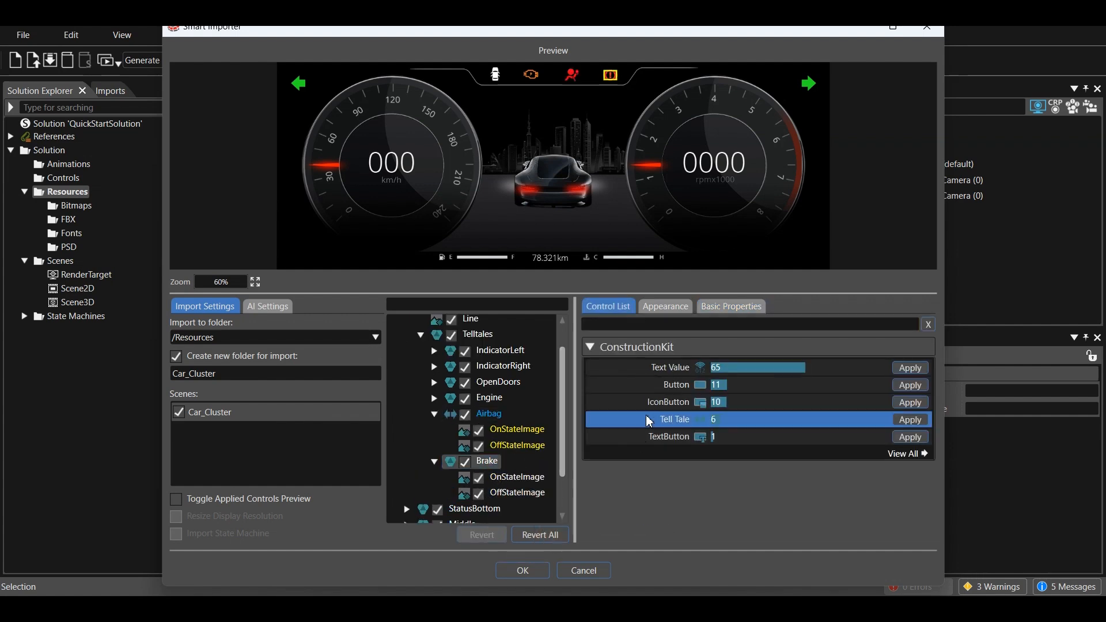
pyautogui.click(911, 420)
pyautogui.click(731, 306)
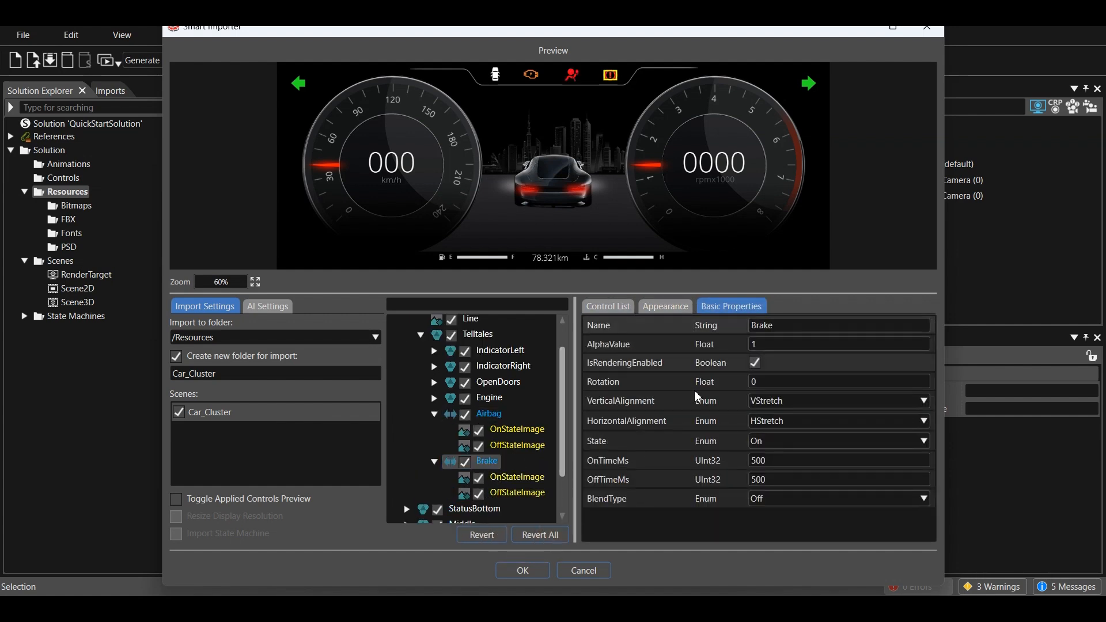
# Apply the Tell Tale control to the Engine and OpenDoors groups in Telltales, showing the basic properties of each
pyautogui.scroll(1, 437, 403)
pyautogui.click(484, 409)
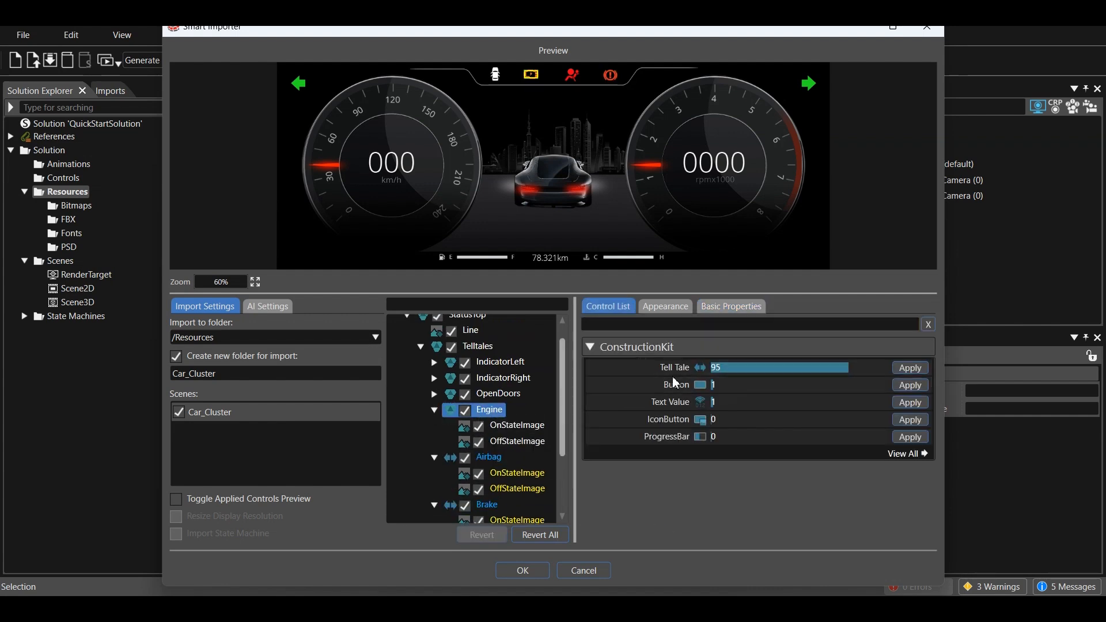
pyautogui.click(911, 367)
pyautogui.click(731, 306)
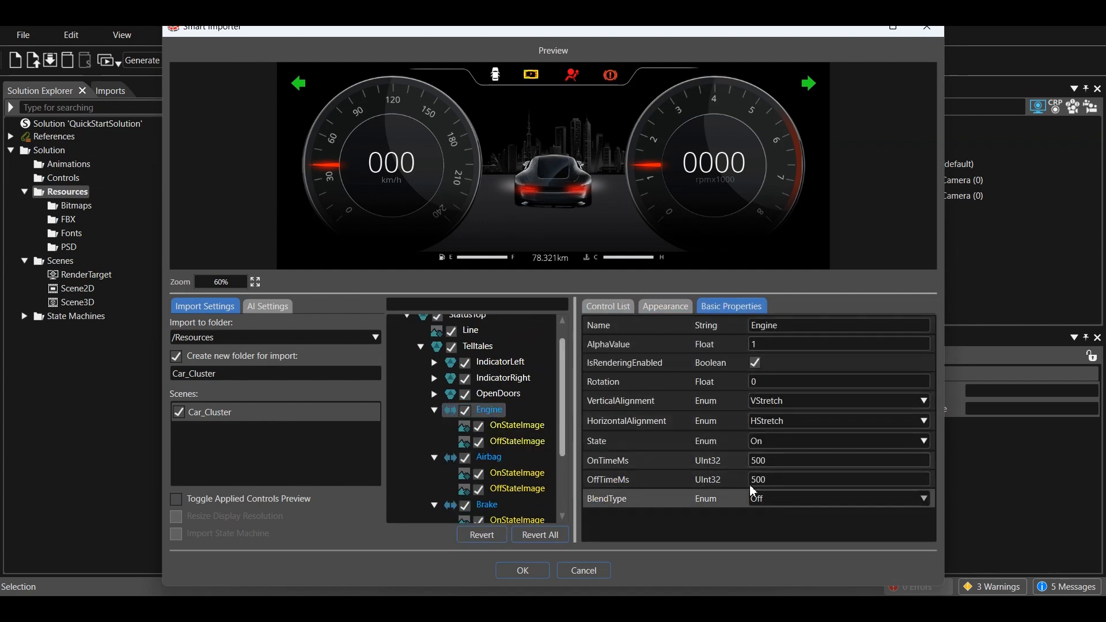
pyautogui.click(496, 394)
pyautogui.click(910, 366)
pyautogui.click(711, 306)
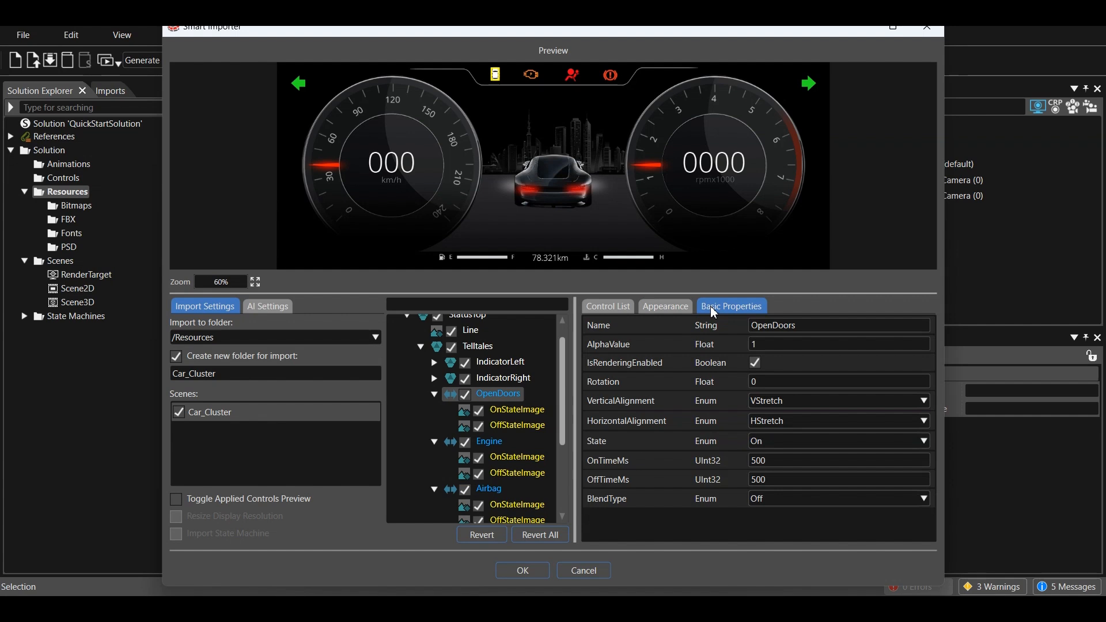
# Apply the Tell Tale control to the IndicatorLeft and IndicatorRight groups, showing the basic properties of each
pyautogui.click(497, 361)
pyautogui.click(909, 367)
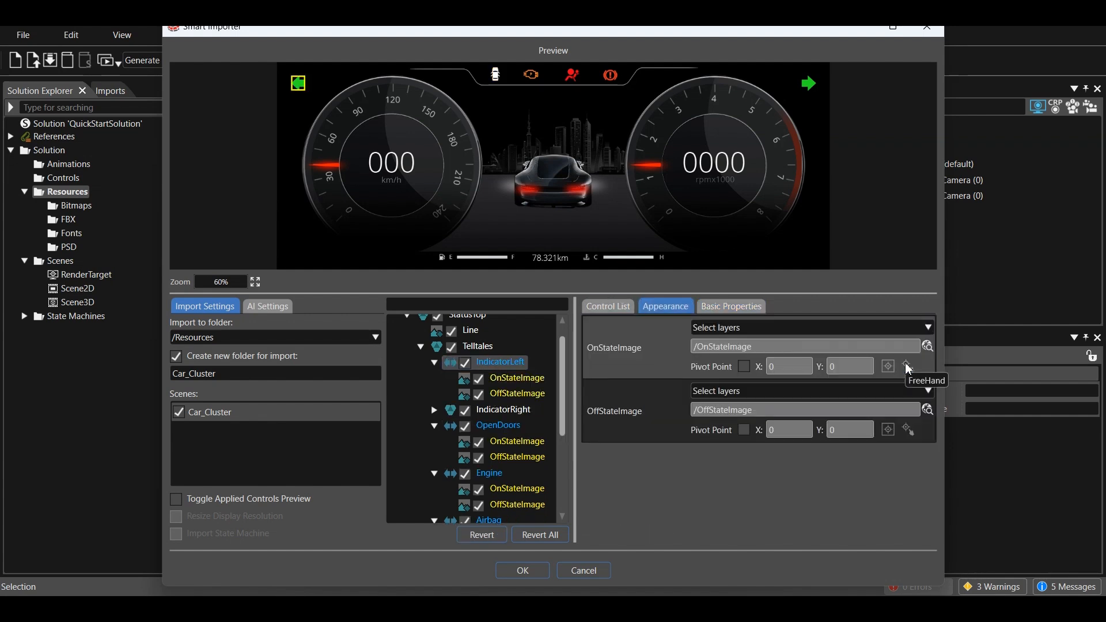
pyautogui.click(708, 306)
pyautogui.click(497, 409)
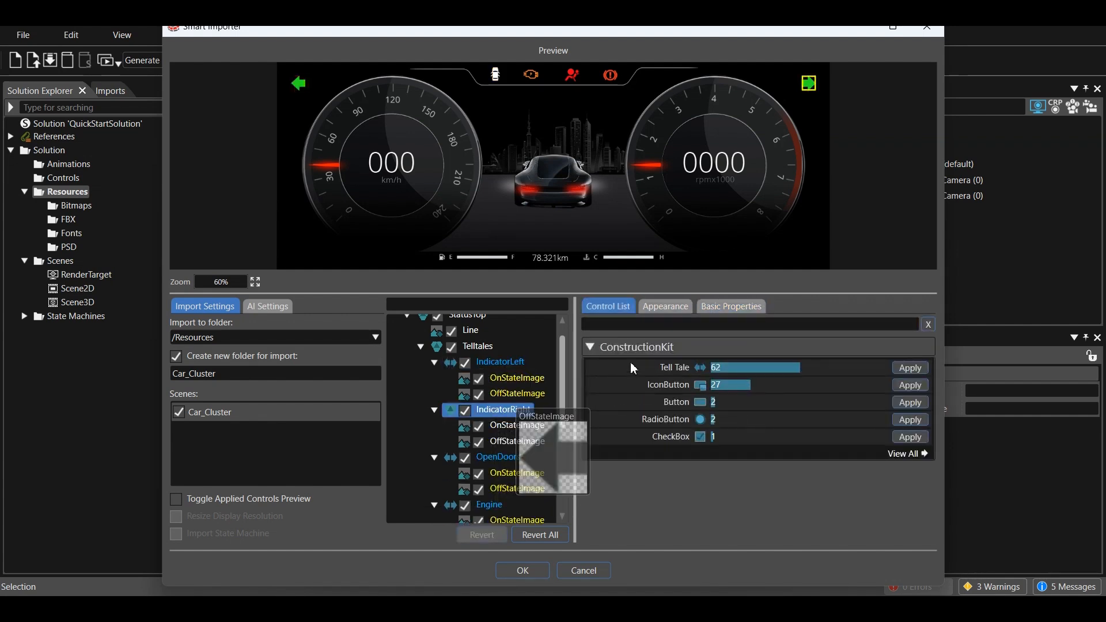
pyautogui.click(897, 367)
pyautogui.click(726, 307)
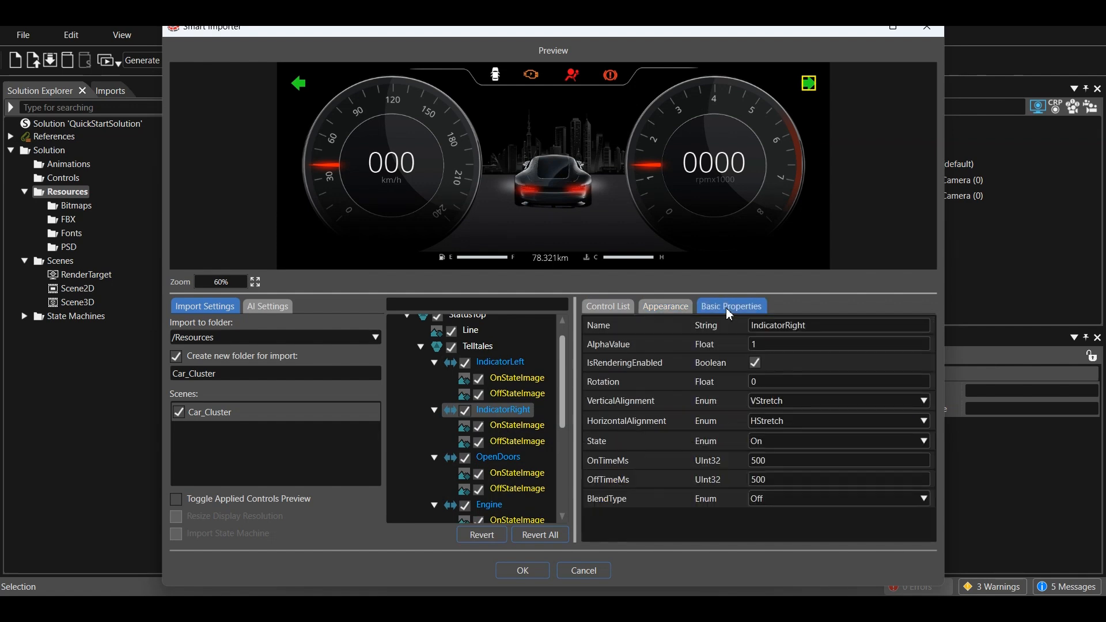
# Apply the Text control to the 78.321km text layer in StatusBottom and show its basic properties
pyautogui.scroll(1, 490, 404)
pyautogui.click(421, 370)
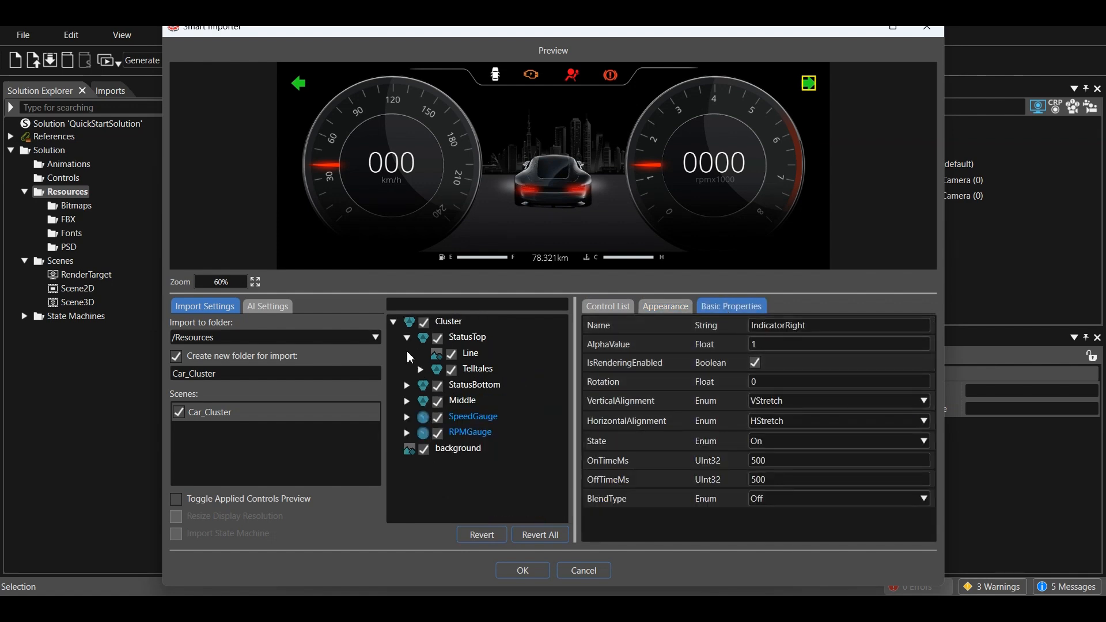
pyautogui.click(407, 338)
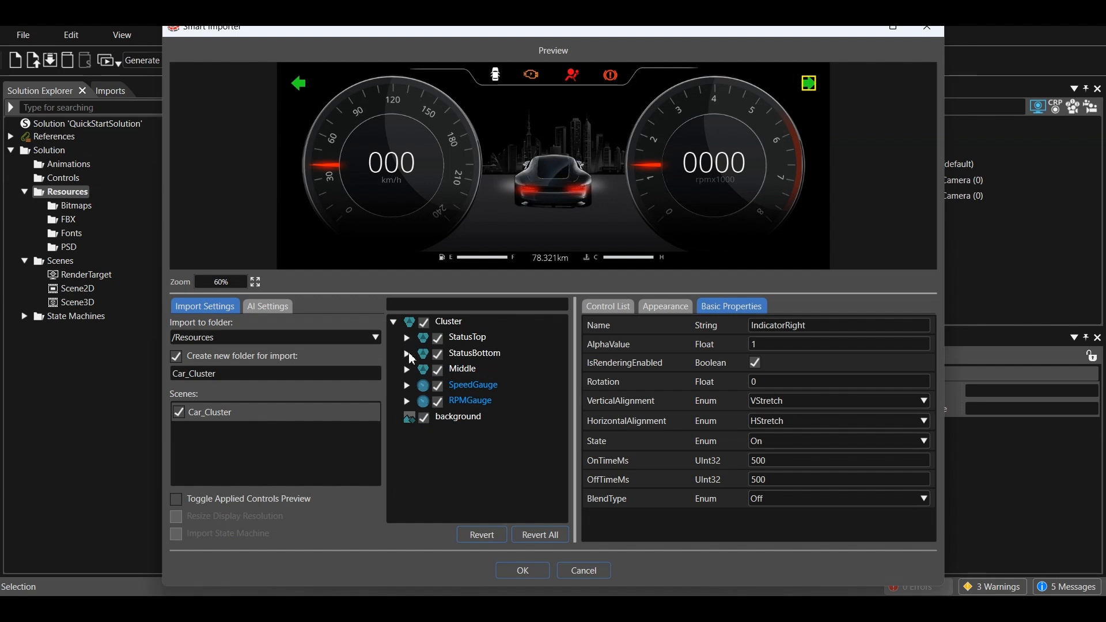
pyautogui.click(408, 354)
pyautogui.click(493, 369)
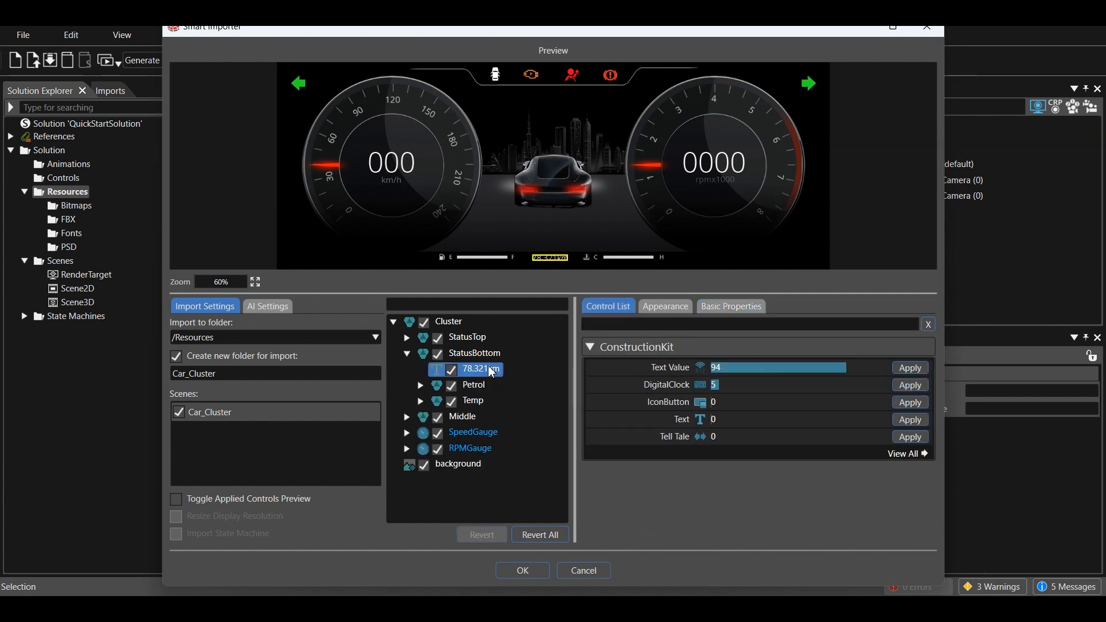
pyautogui.click(746, 426)
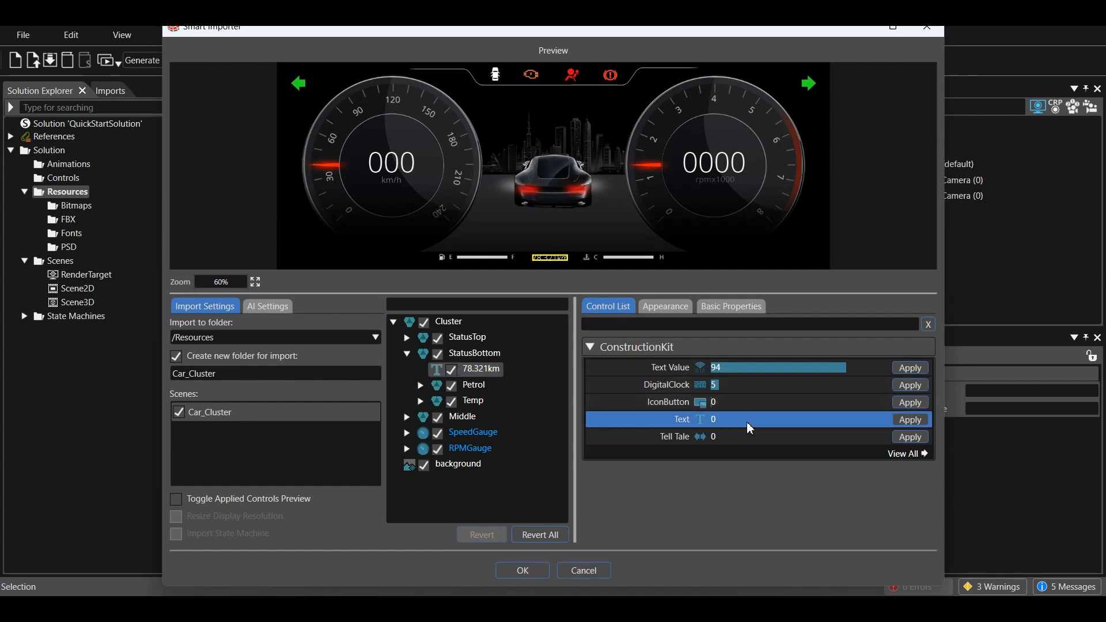
pyautogui.click(909, 420)
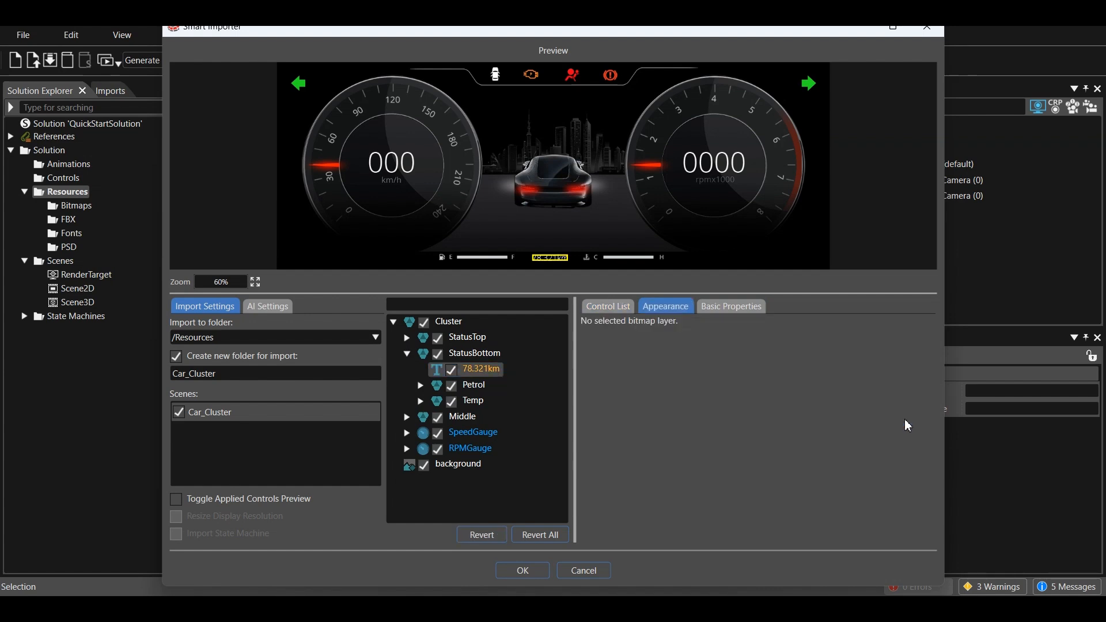
pyautogui.click(725, 307)
# Rename the 78.321km text control as Odometer and look through its remaining basic properties
pyautogui.click(801, 326)
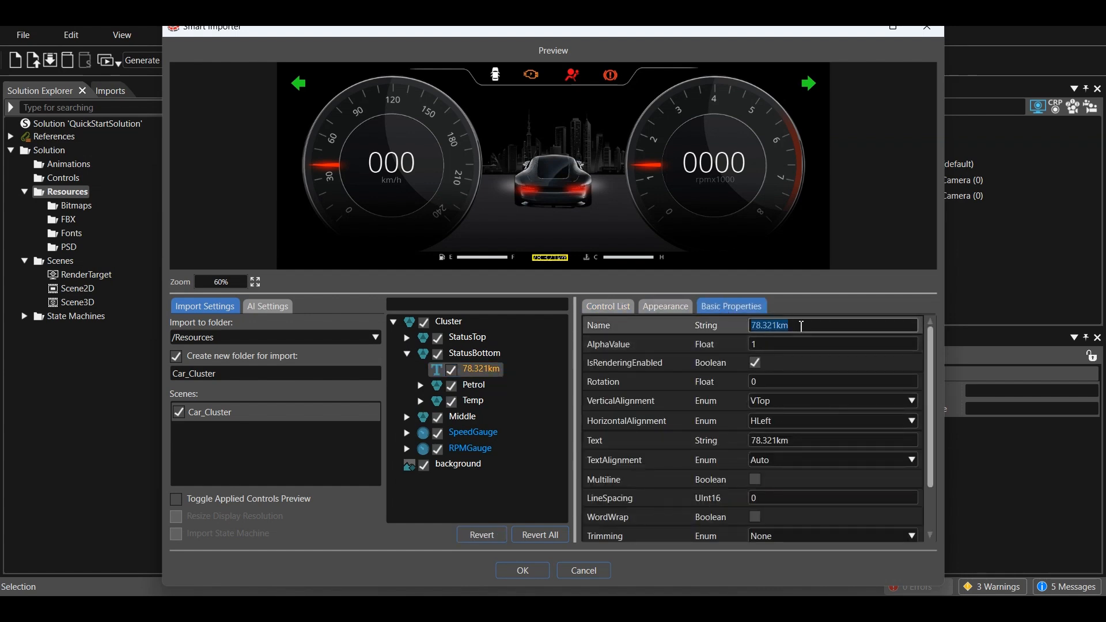
pyautogui.write('Odometer')
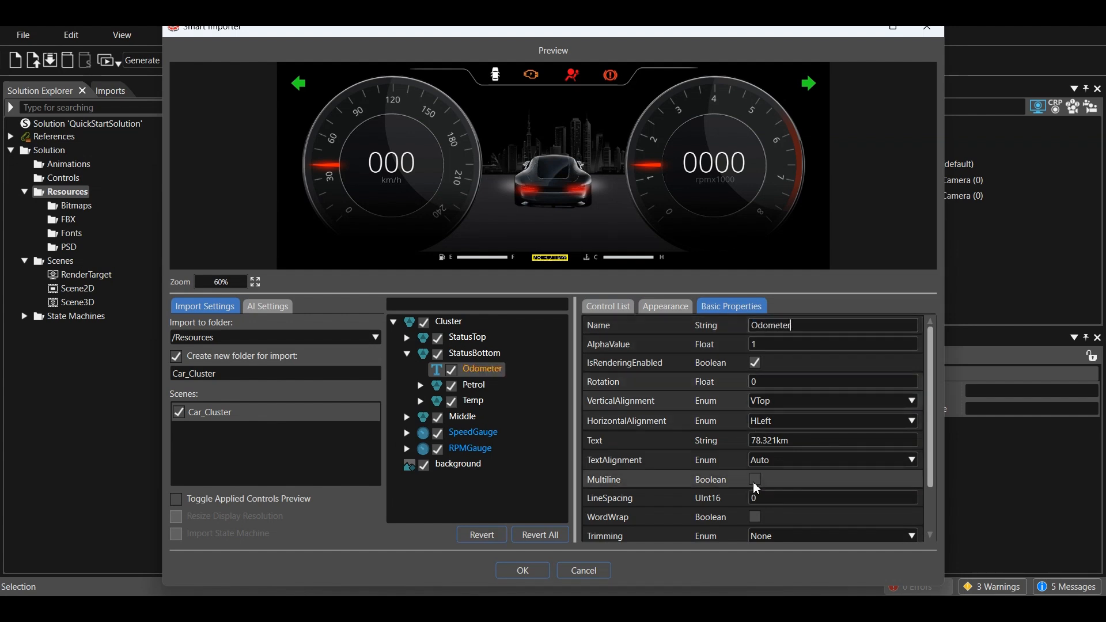
pyautogui.scroll(-1, 784, 460)
pyautogui.scroll(1, 784, 464)
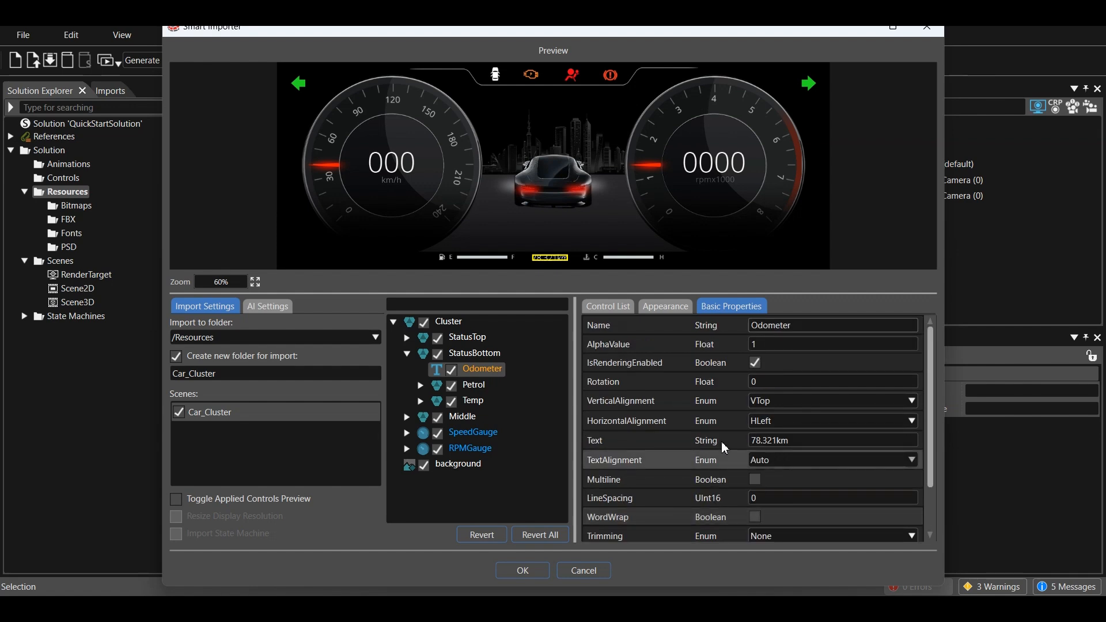
# Apply the ProgressBar control to the Petrol group in StatusBottom and review its basic properties
pyautogui.doubleClick(475, 386)
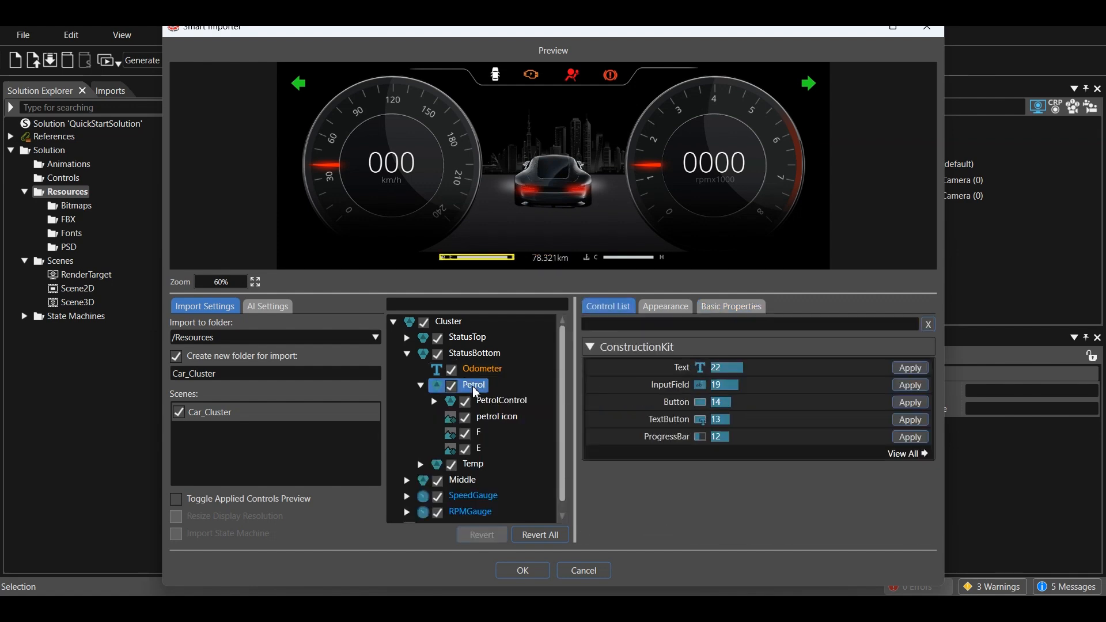
pyautogui.click(684, 445)
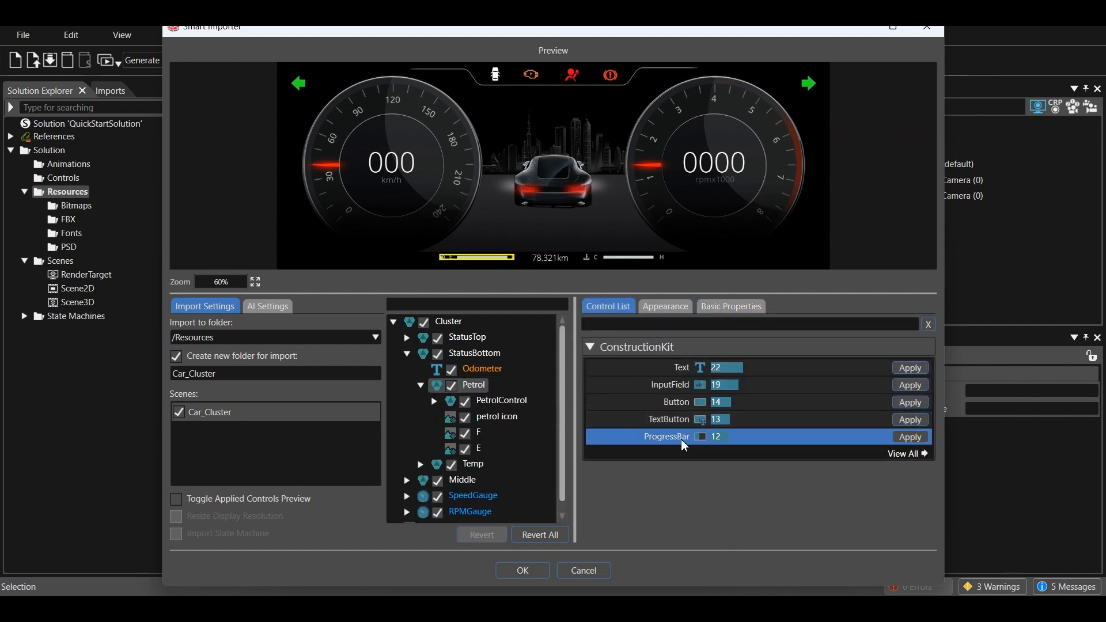
pyautogui.click(910, 436)
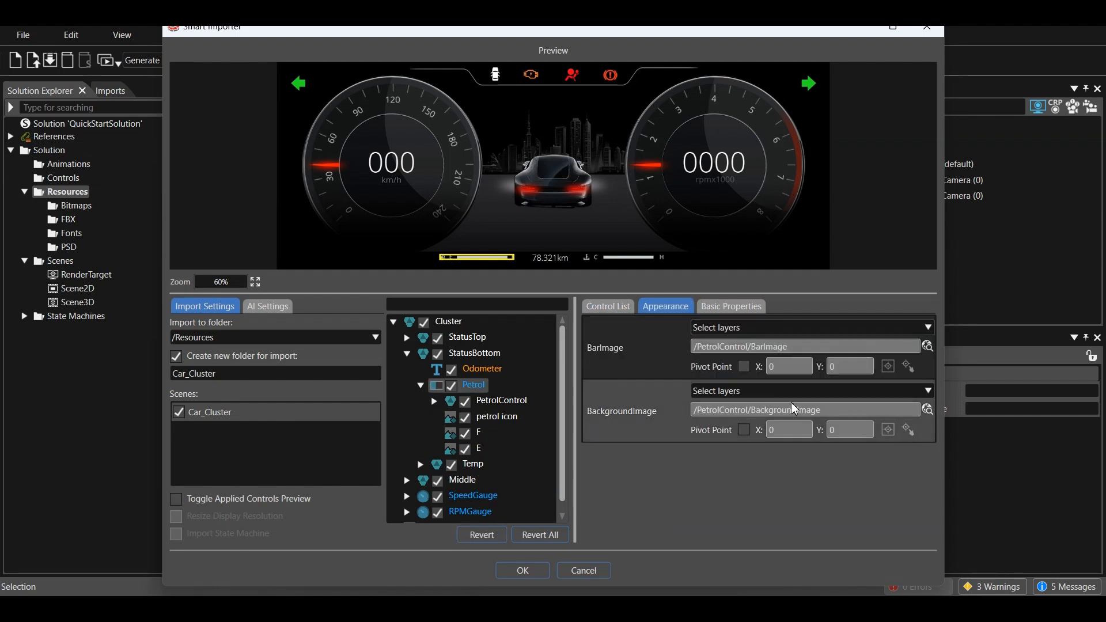
pyautogui.click(714, 306)
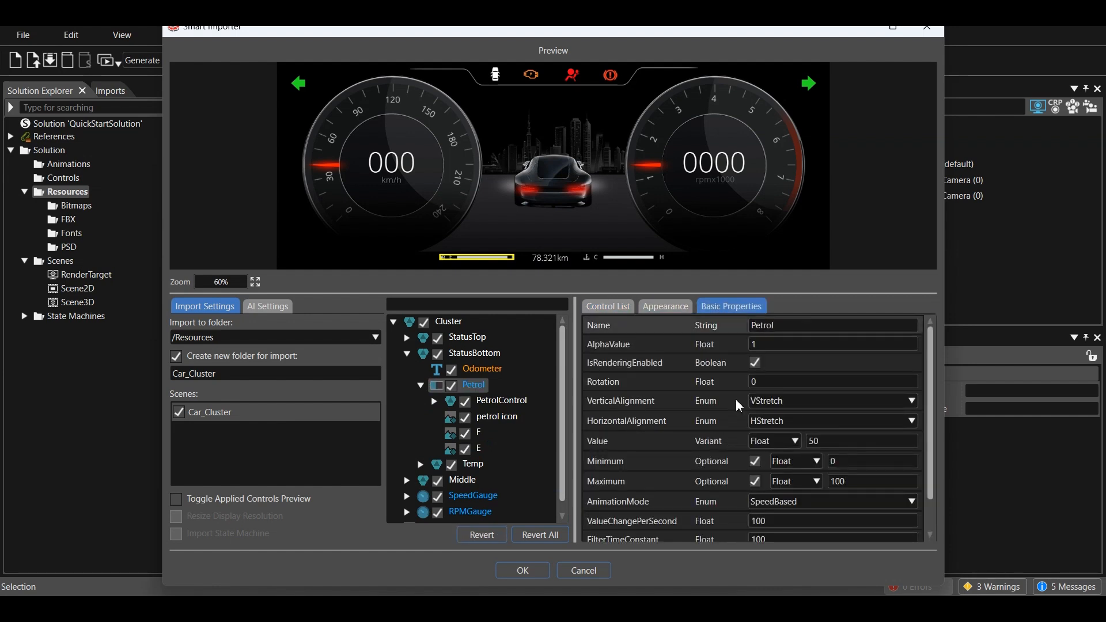
pyautogui.scroll(-1, 722, 490)
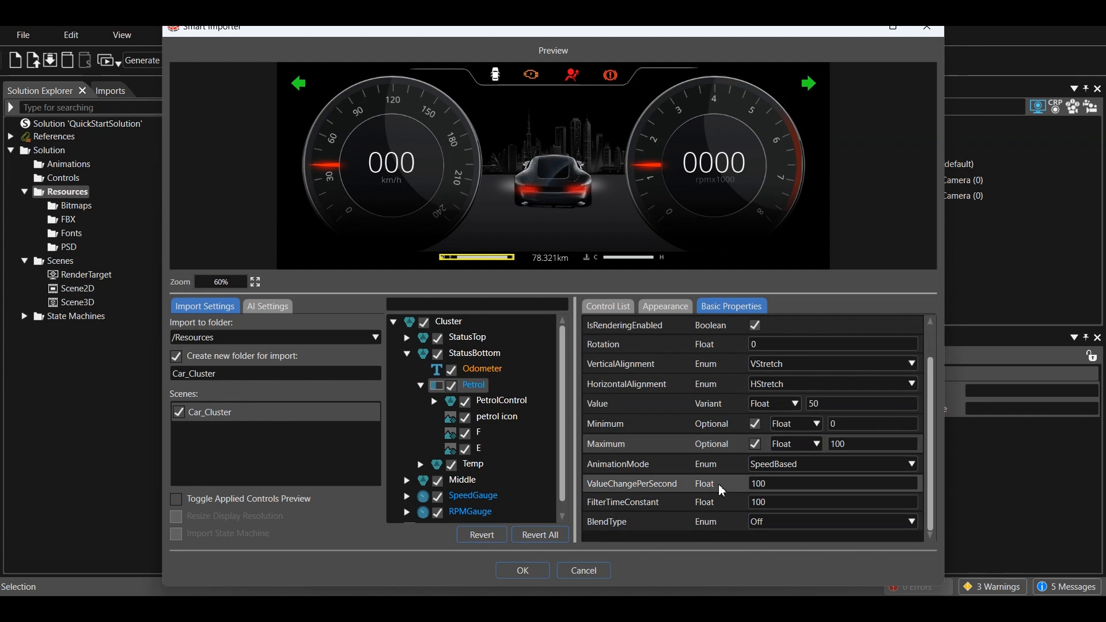
pyautogui.scroll(1, 721, 490)
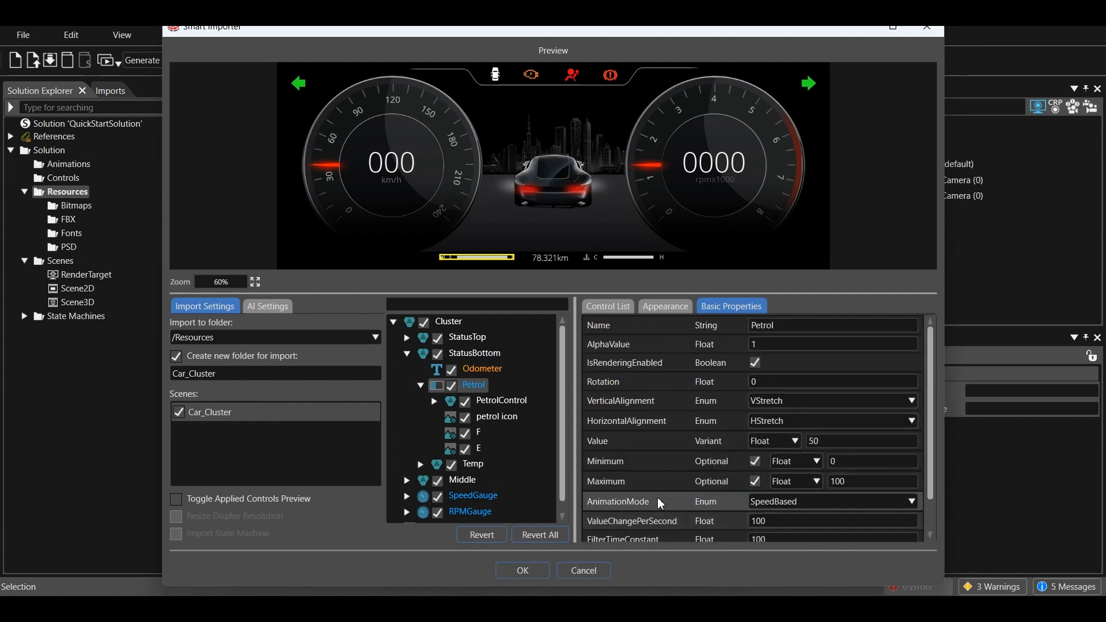
# Apply the ProgressBar control to the Temp group in StatusBottom and show its basic properties
pyautogui.click(472, 464)
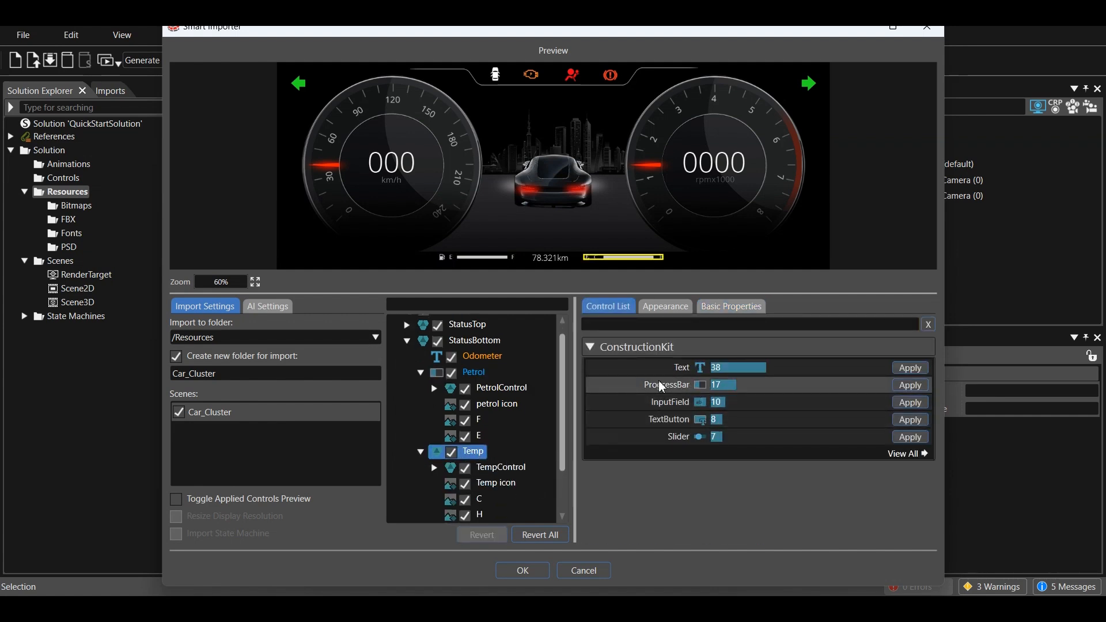
pyautogui.click(662, 386)
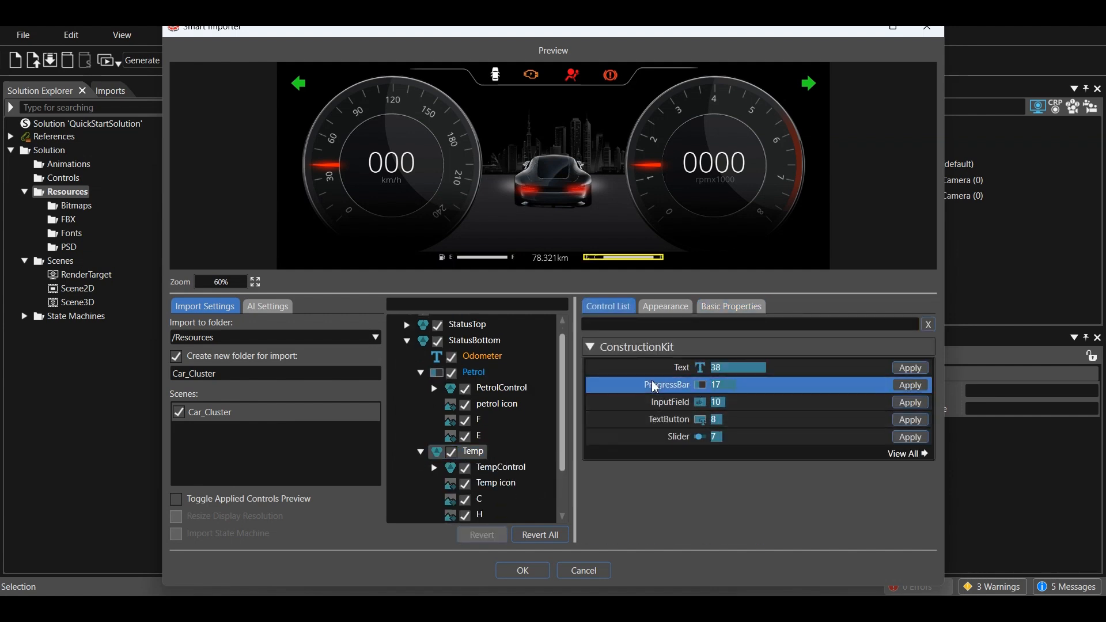
pyautogui.click(918, 390)
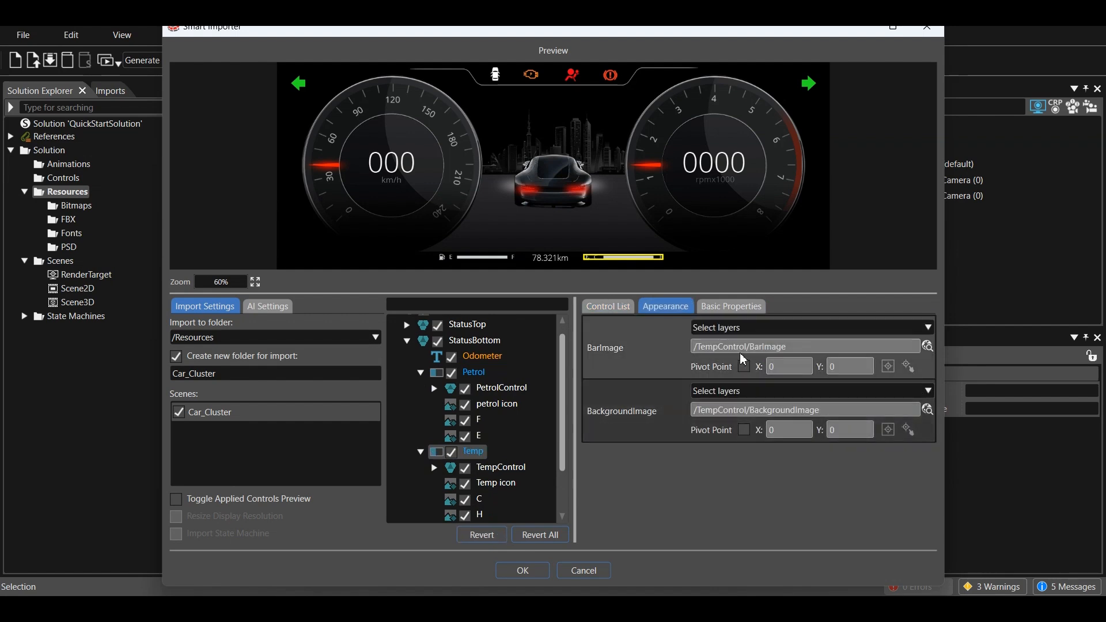
pyautogui.click(731, 307)
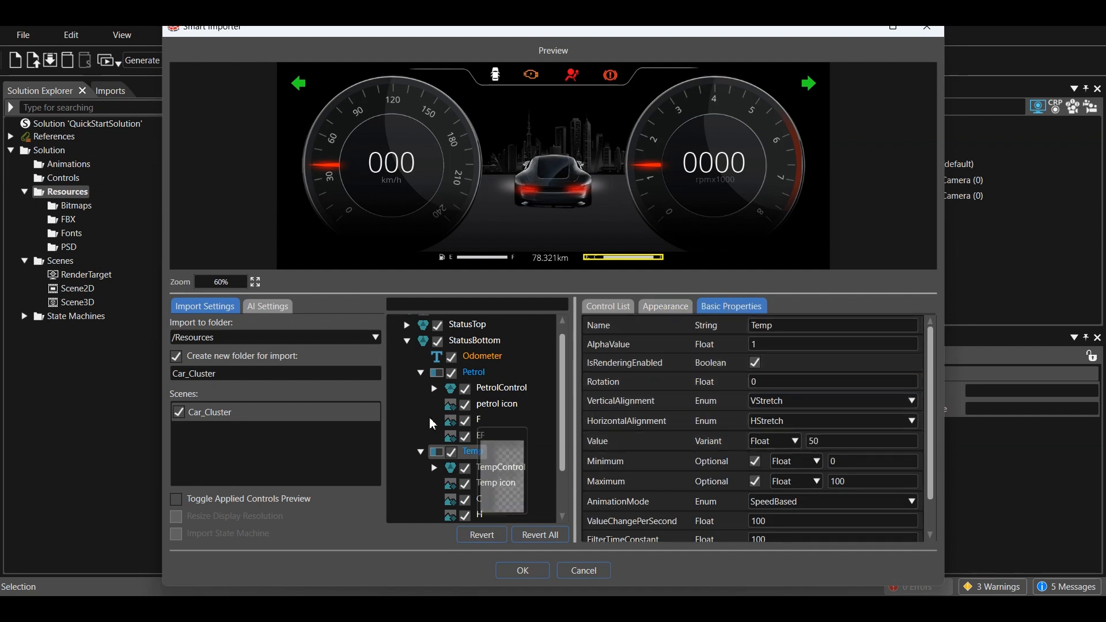
# Collapse the Temp, Petrol and StatusBottom groups in the layer tree and expand the Middle group
pyautogui.click(420, 452)
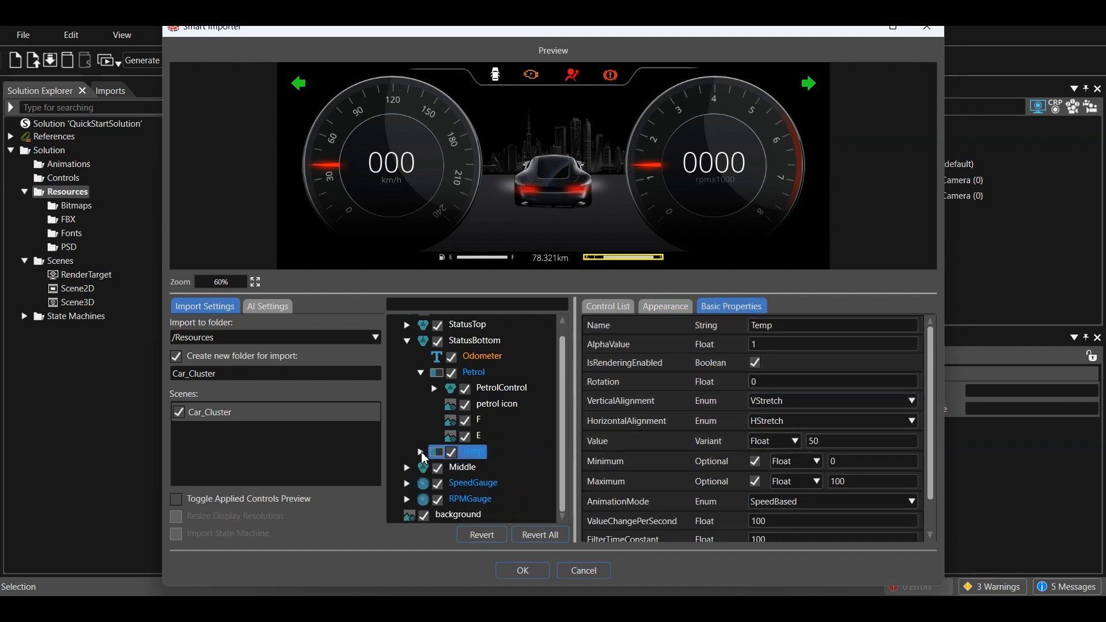
pyautogui.click(421, 373)
pyautogui.click(408, 354)
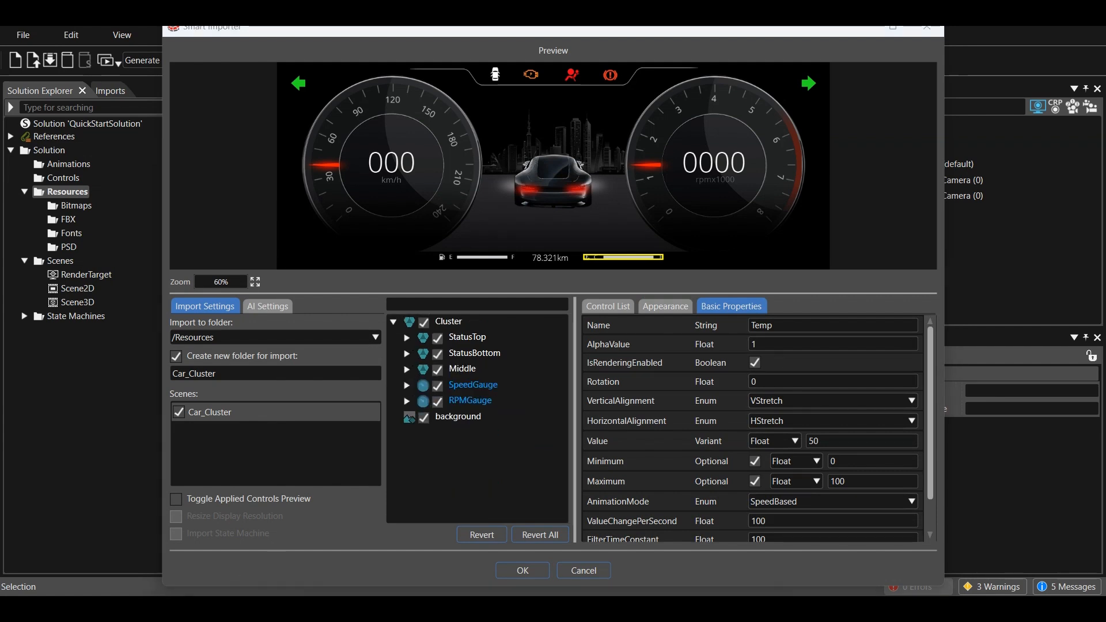
pyautogui.click(407, 371)
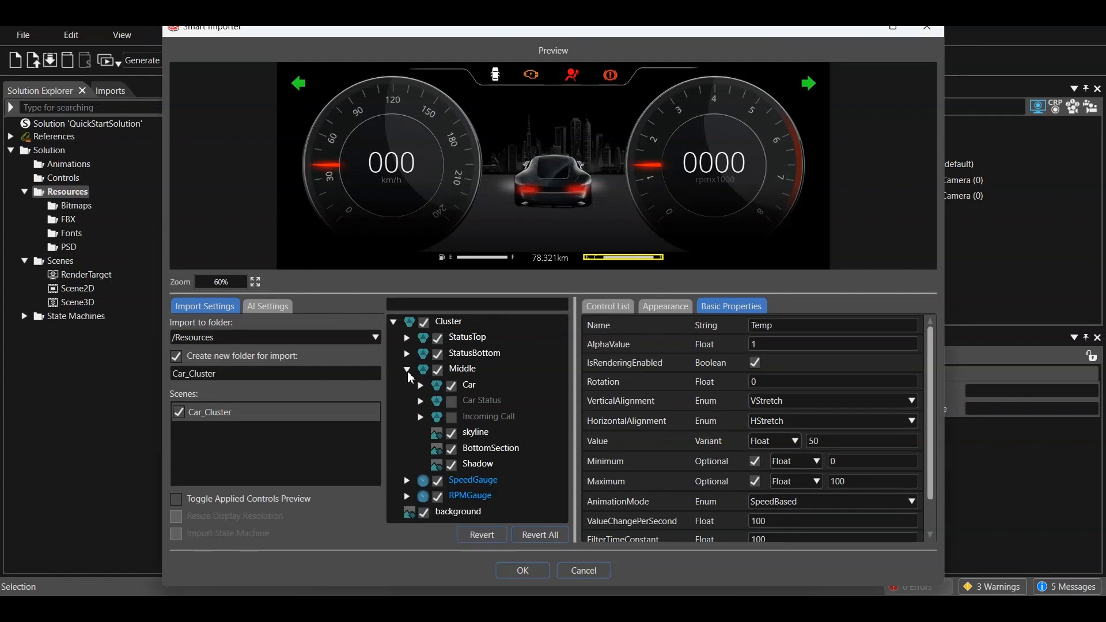
# Clone the Car_Cluster scene in the import settings under the name Car_Status
pyautogui.click(239, 406)
pyautogui.rightClick(241, 406)
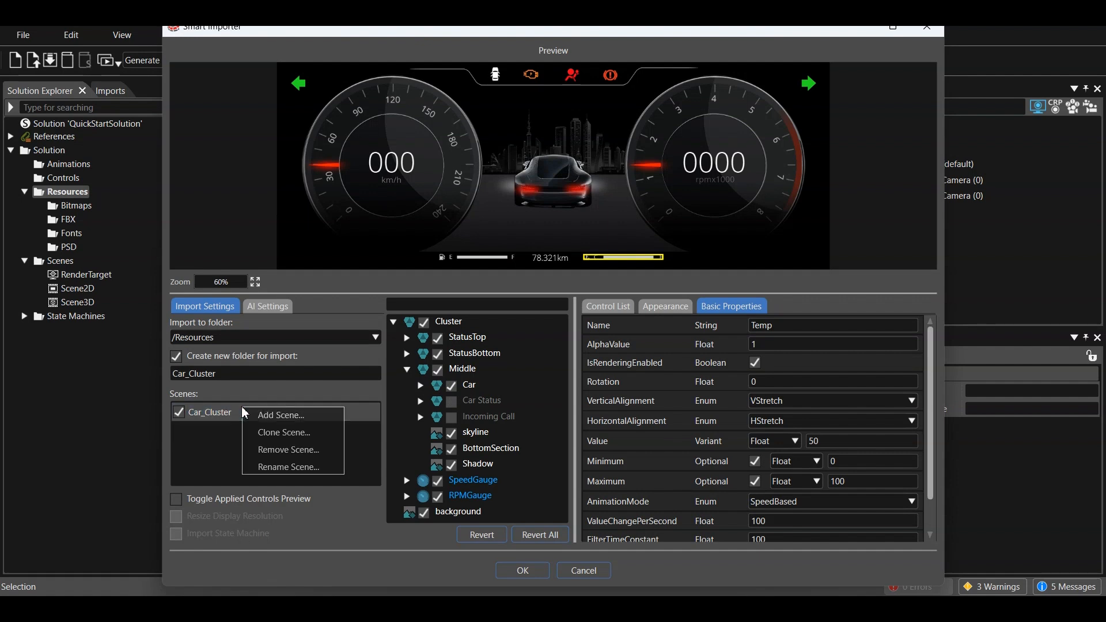
pyautogui.click(265, 432)
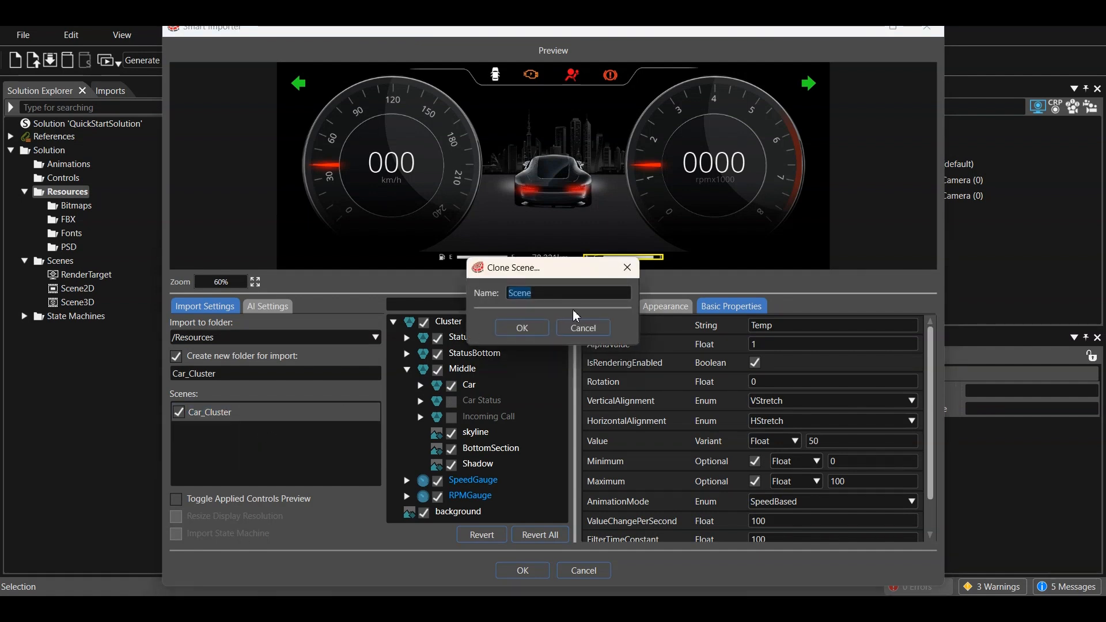
pyautogui.write('Car_Status')
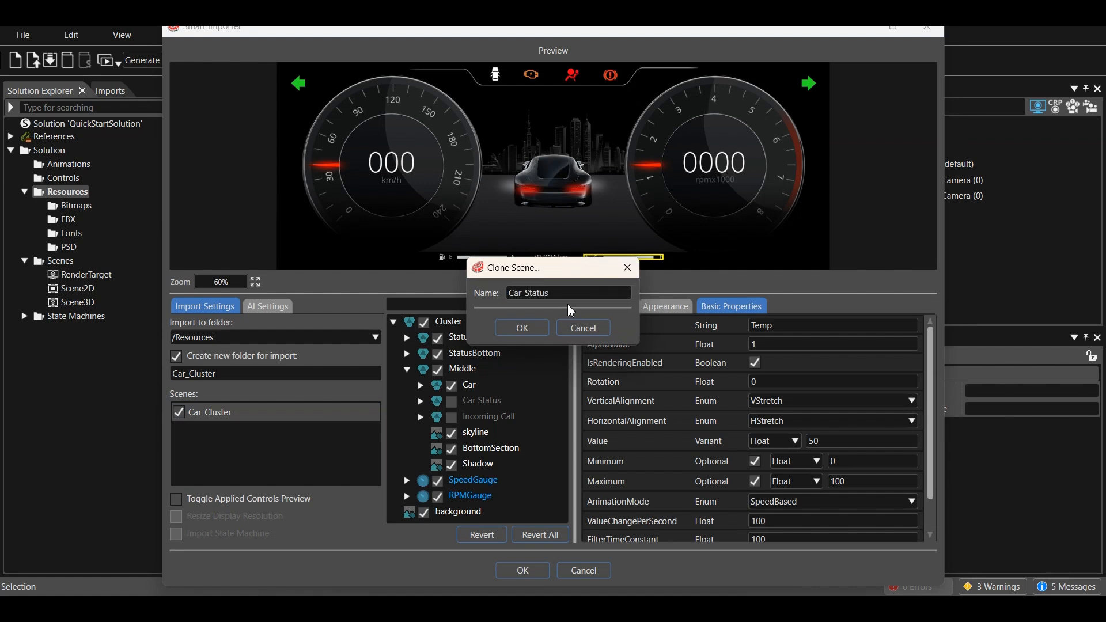
pyautogui.click(536, 328)
# Clone the Car_Cluster scene a second time under the name Incoming_Call
pyautogui.rightClick(230, 417)
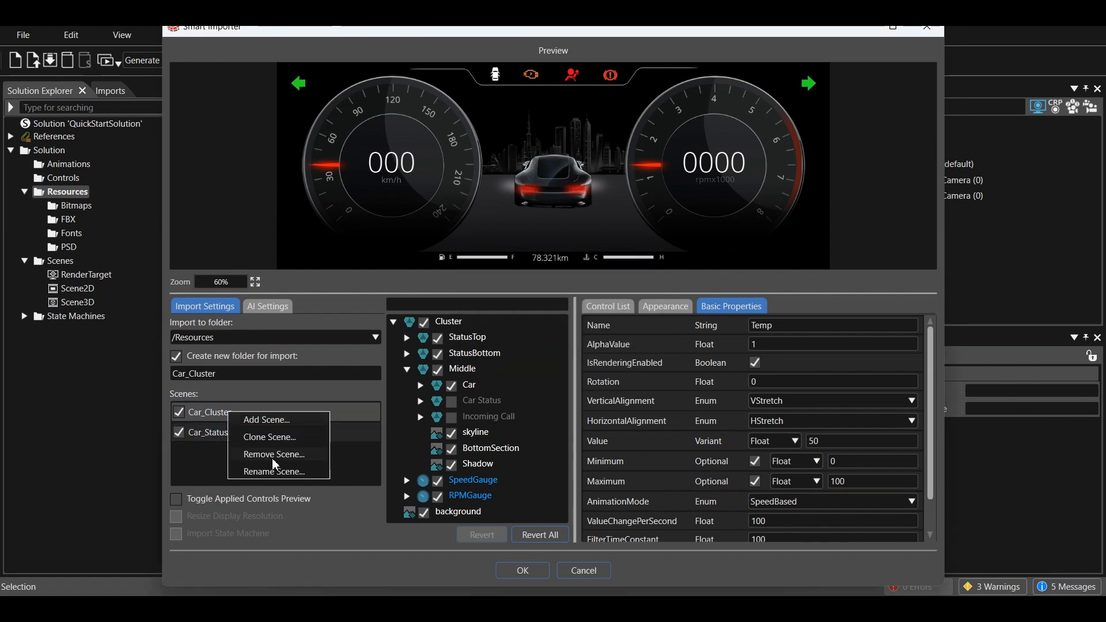
pyautogui.click(271, 438)
pyautogui.write('Incoming')
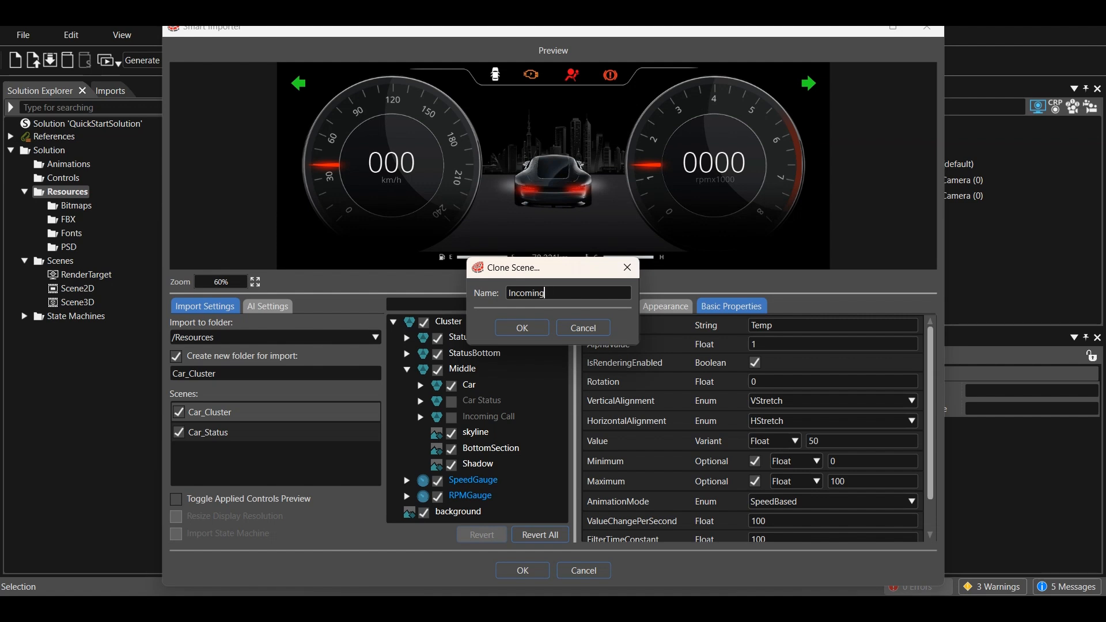
pyautogui.write('_call')
pyautogui.click(550, 294)
pyautogui.press('BackSpace')
pyautogui.write('Call')
pyautogui.click(517, 328)
# For the Car_Status scene, include the Car Status group and exclude the Car group under Middle
pyautogui.click(219, 414)
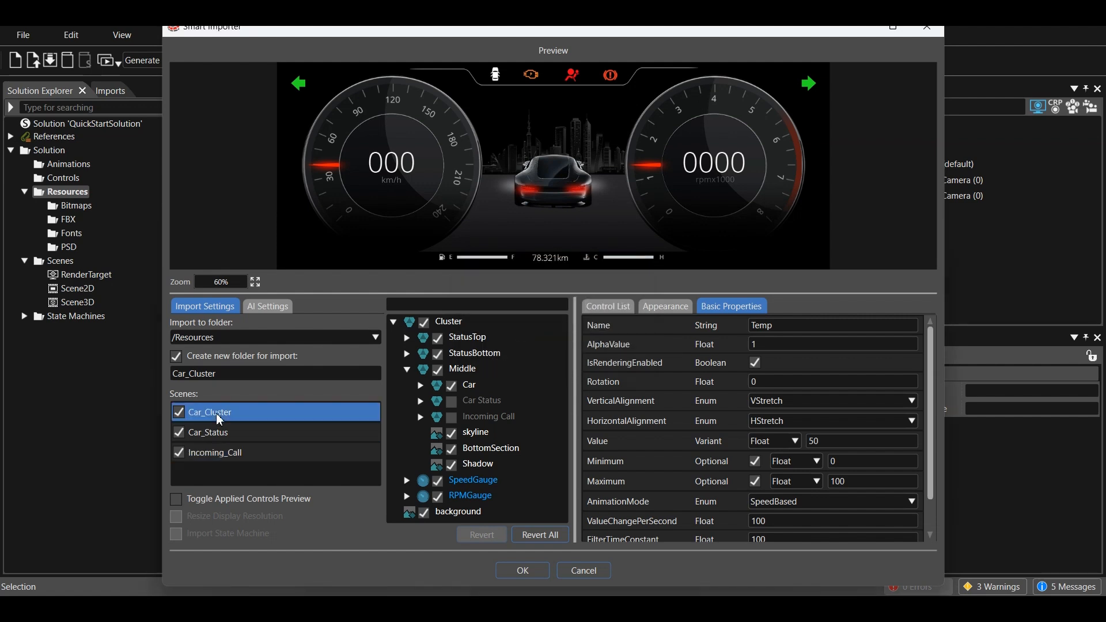
pyautogui.click(209, 434)
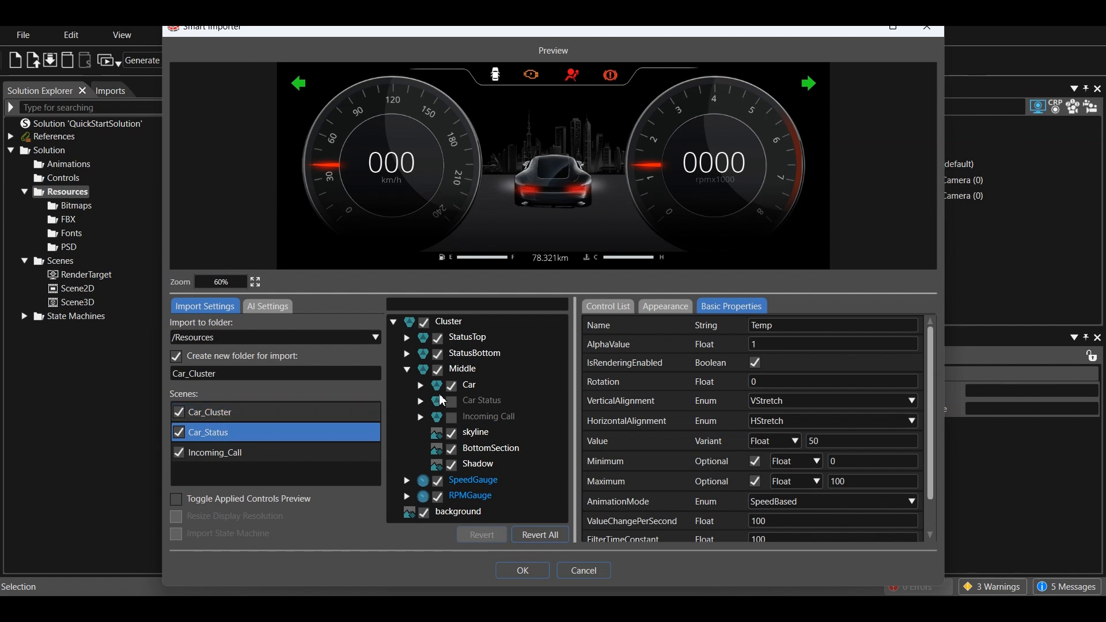
pyautogui.click(452, 402)
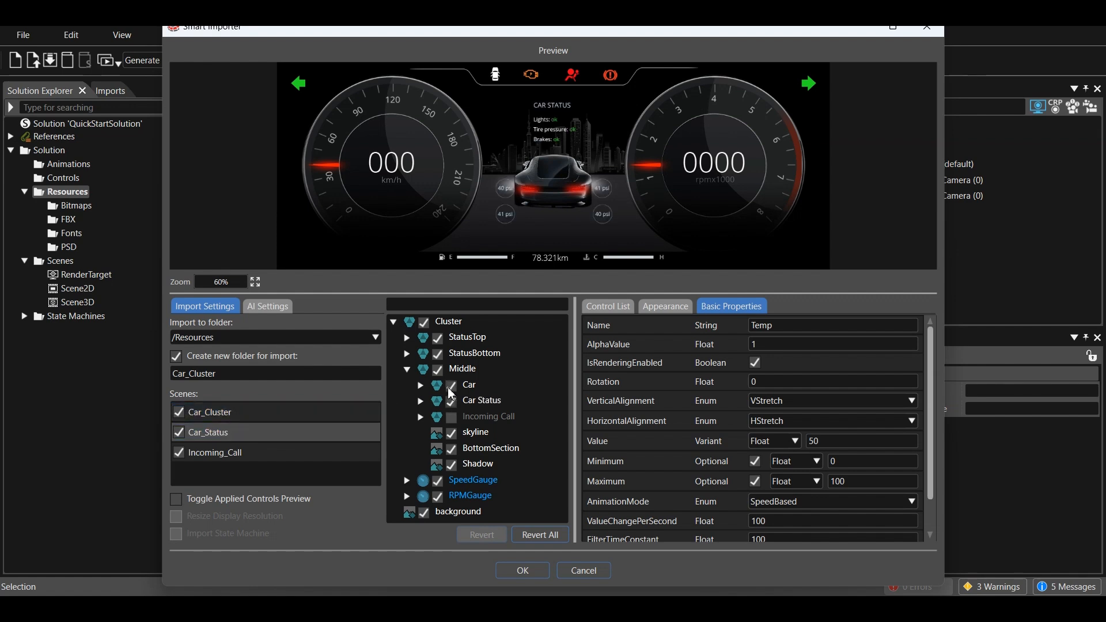
pyautogui.click(452, 385)
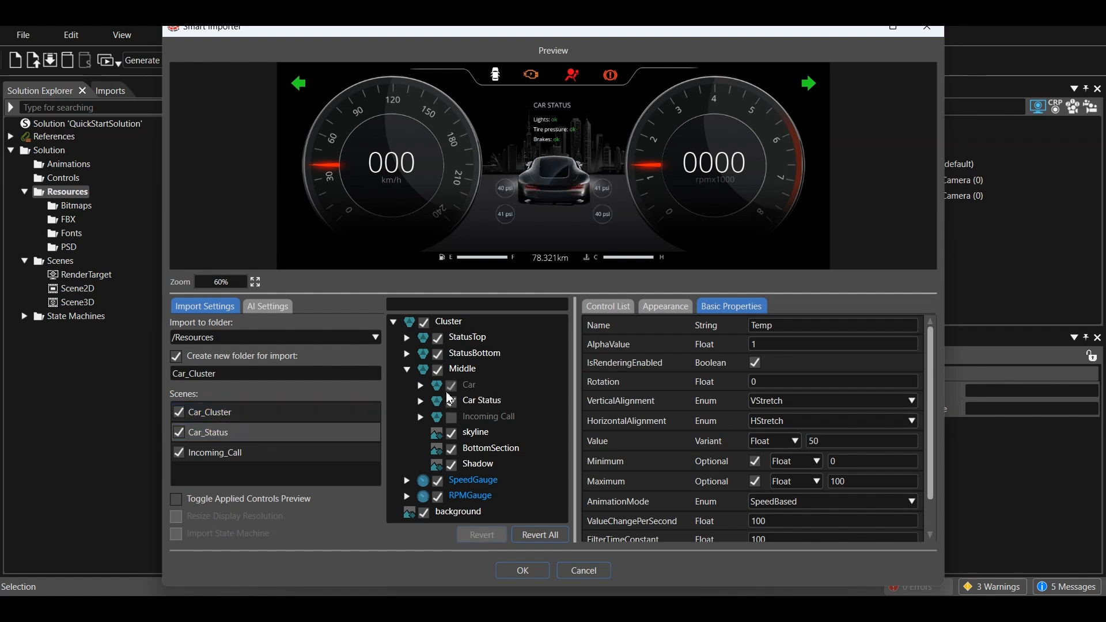
# For the Incoming_Call scene, exclude the Car group and include the Incoming Call group under Middle
pyautogui.click(242, 452)
pyautogui.click(452, 385)
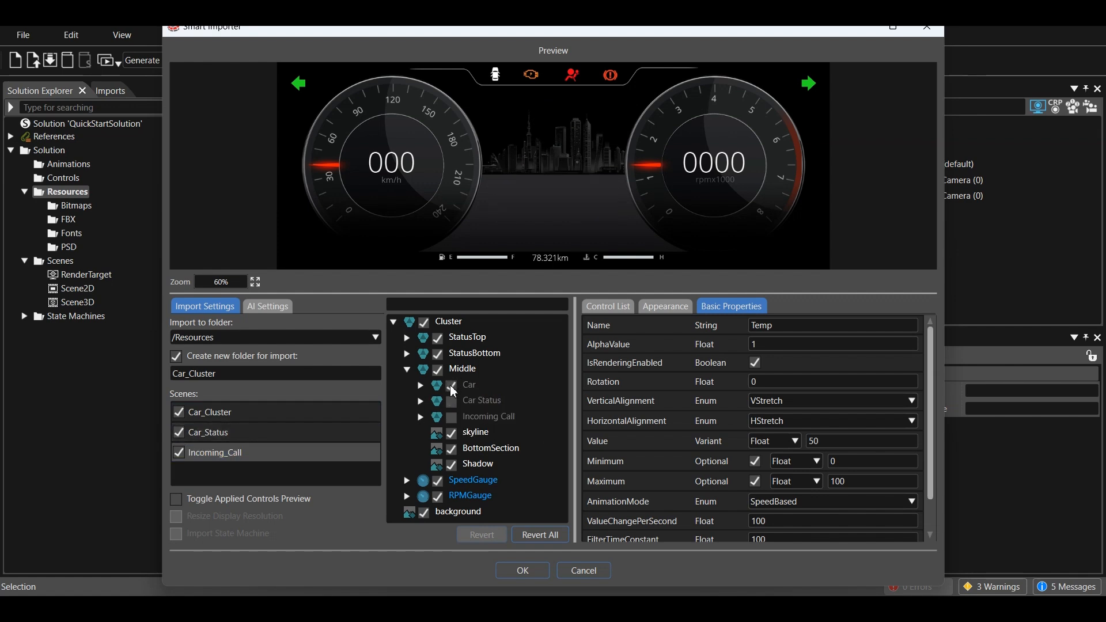
pyautogui.click(452, 418)
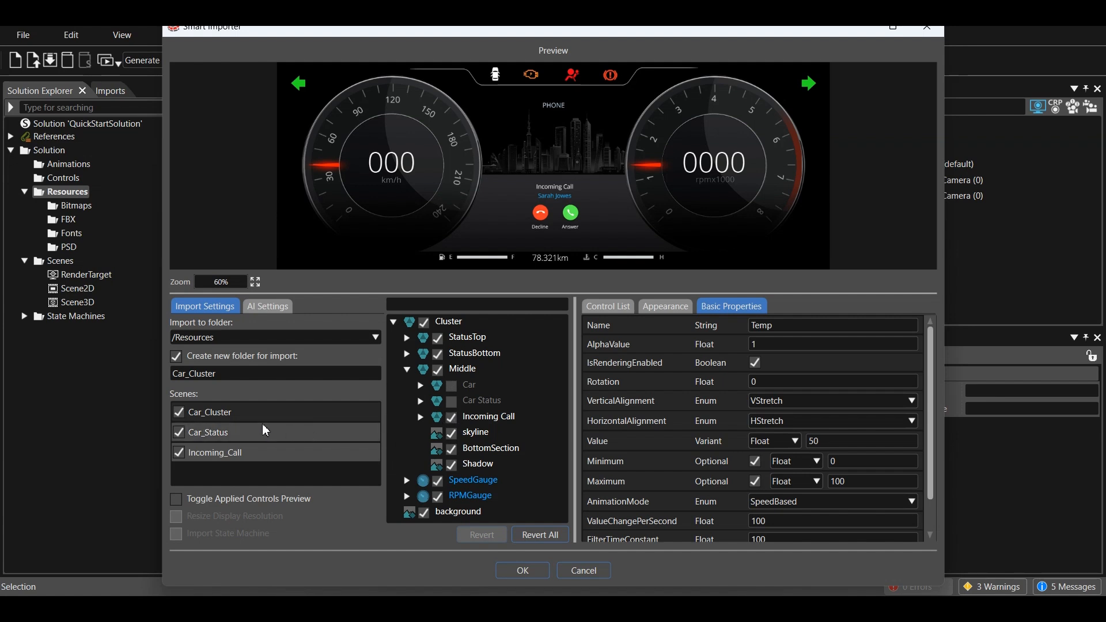
# Preview the Car_Cluster, Car_Status and Incoming_Call scenes in turn and run the import with all three
pyautogui.click(247, 413)
pyautogui.click(242, 431)
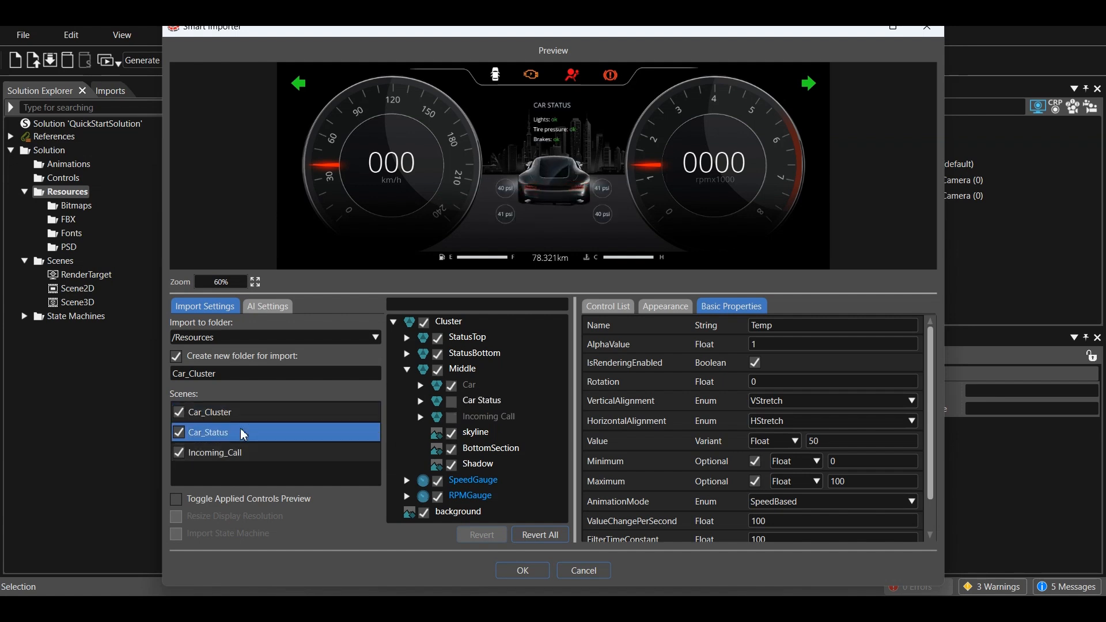
pyautogui.click(246, 456)
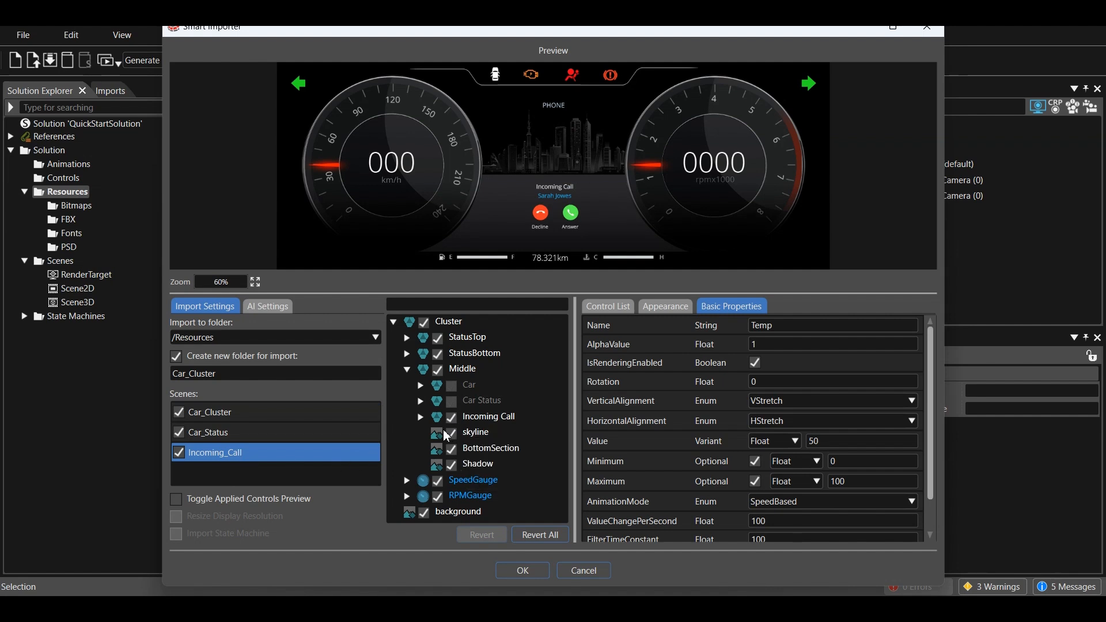
pyautogui.click(522, 571)
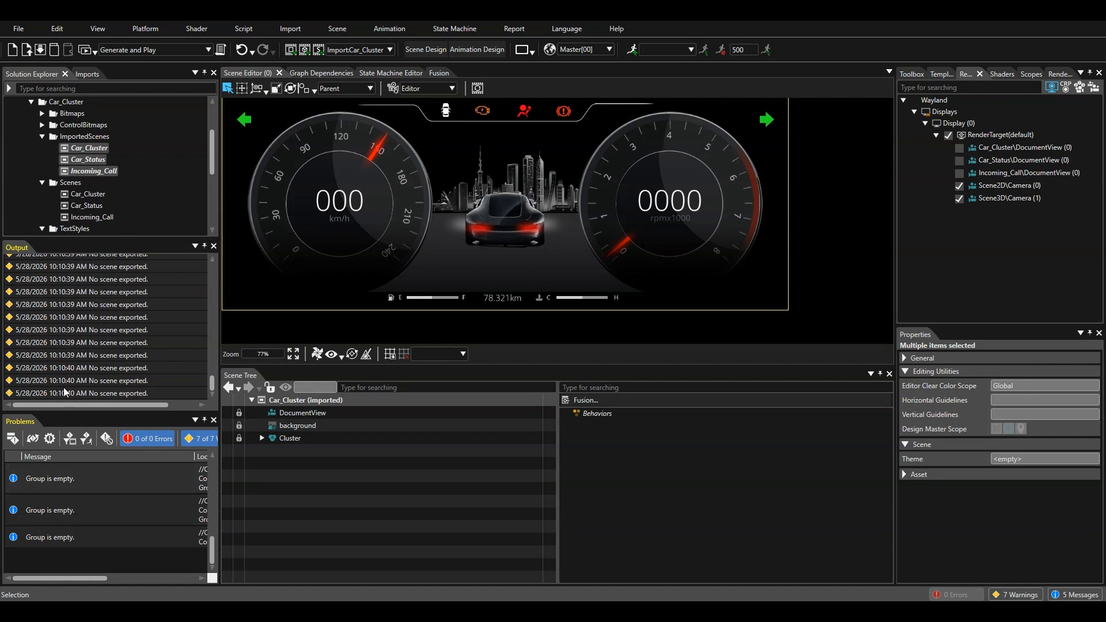
# Add a Car_Cluster scene to the Scenes folder, using the imported Car_Cluster scene as its template
pyautogui.click(88, 149)
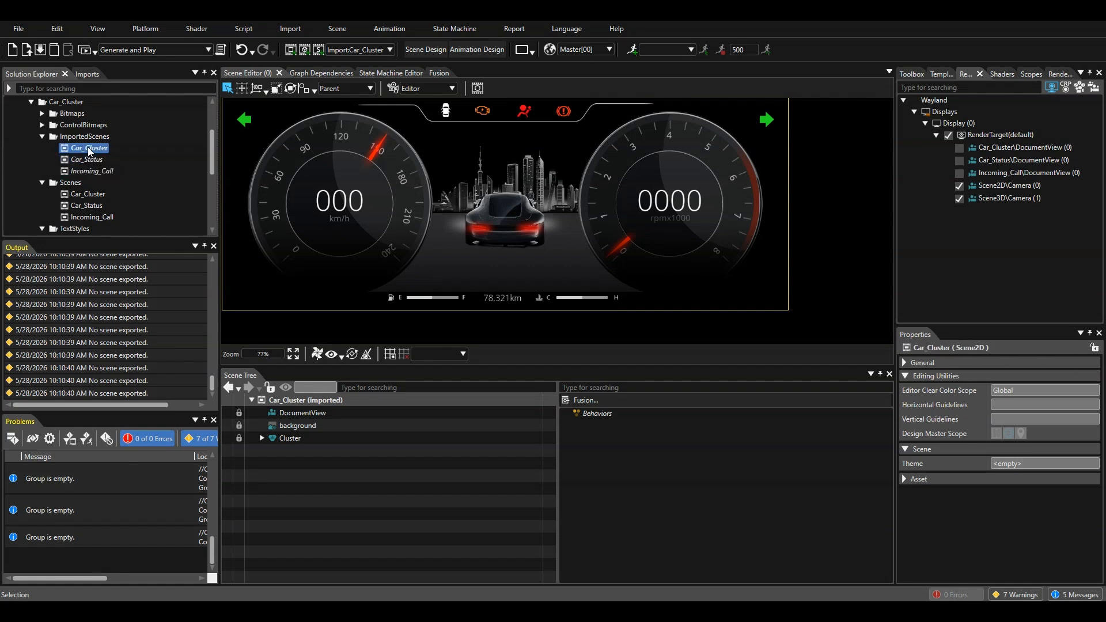
pyautogui.rightClick(89, 151)
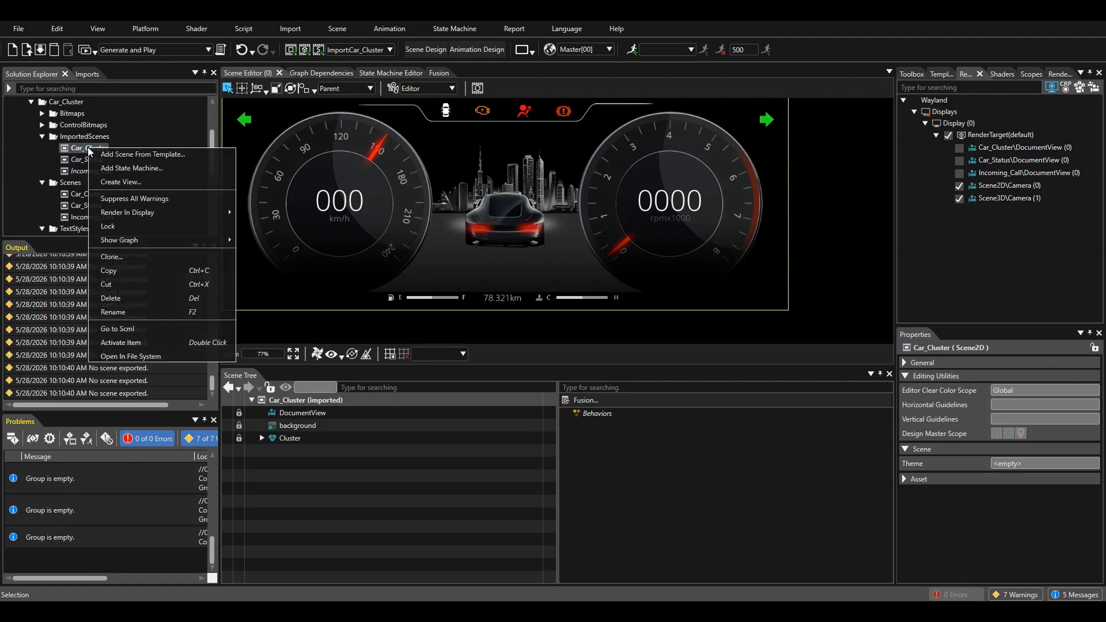
pyautogui.click(133, 156)
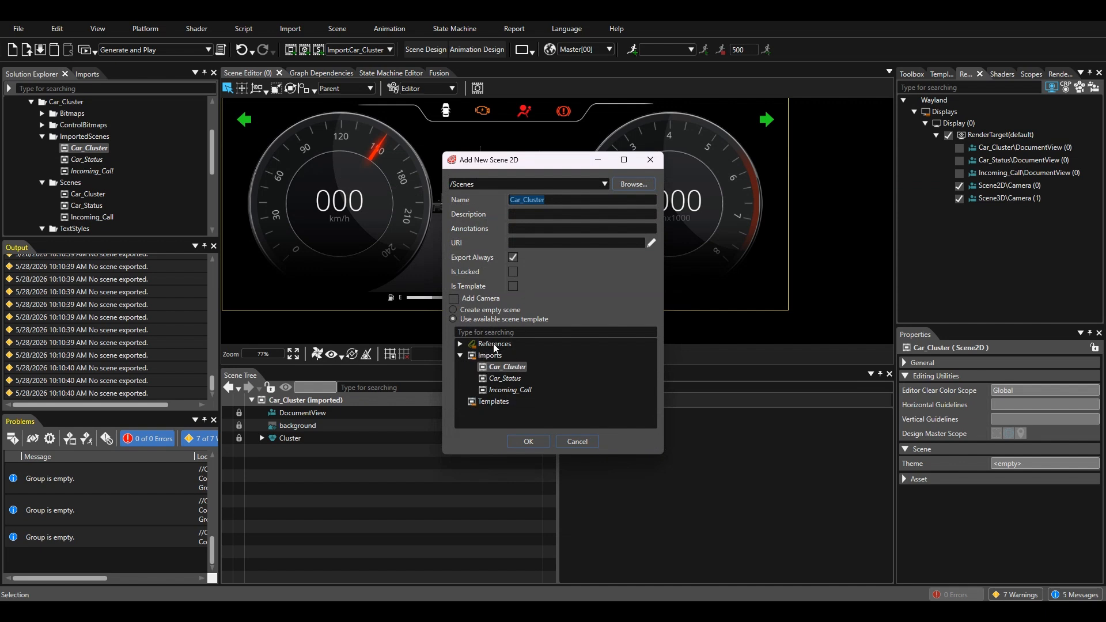
pyautogui.click(503, 369)
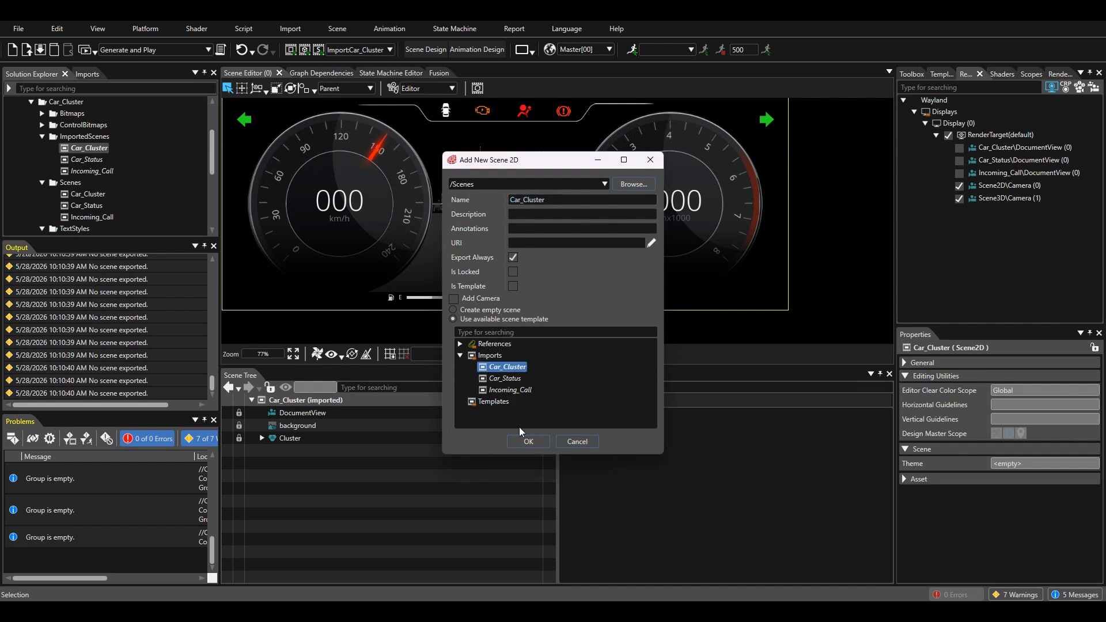
pyautogui.click(528, 442)
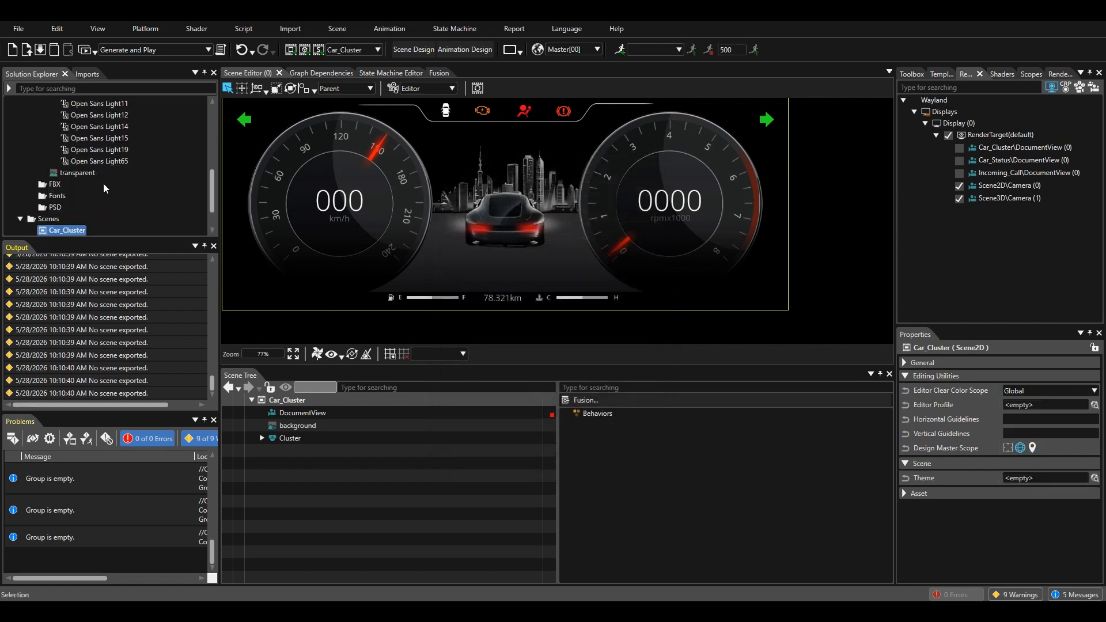
# Add a Car_Status scene to the Scenes folder from the imported Car_Status scene template
pyautogui.scroll(5, 126, 191)
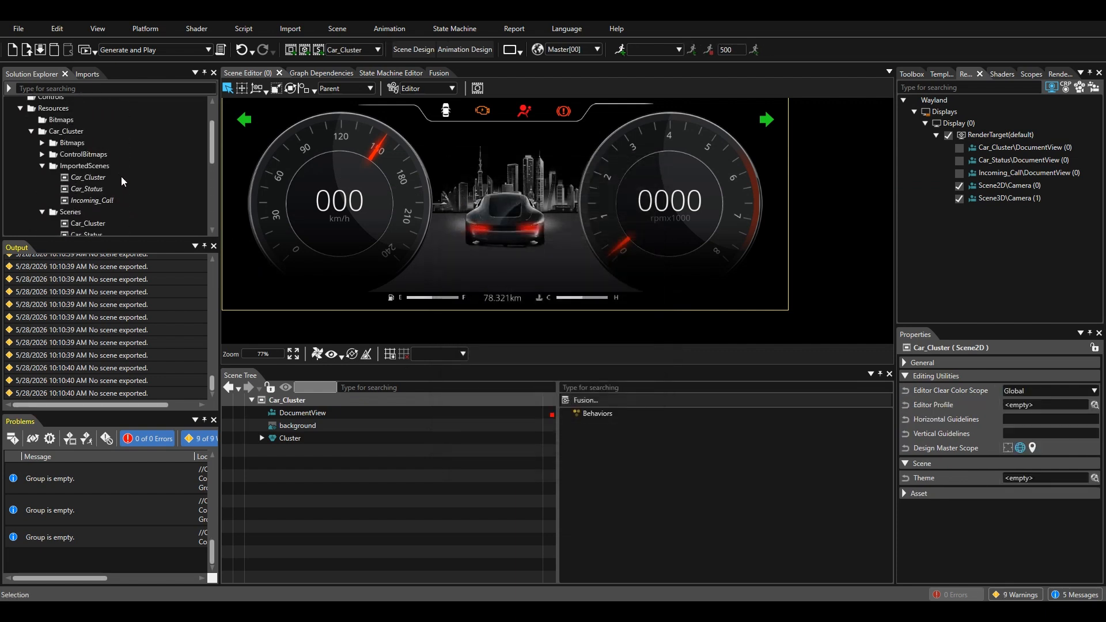
pyautogui.click(89, 190)
pyautogui.rightClick(90, 190)
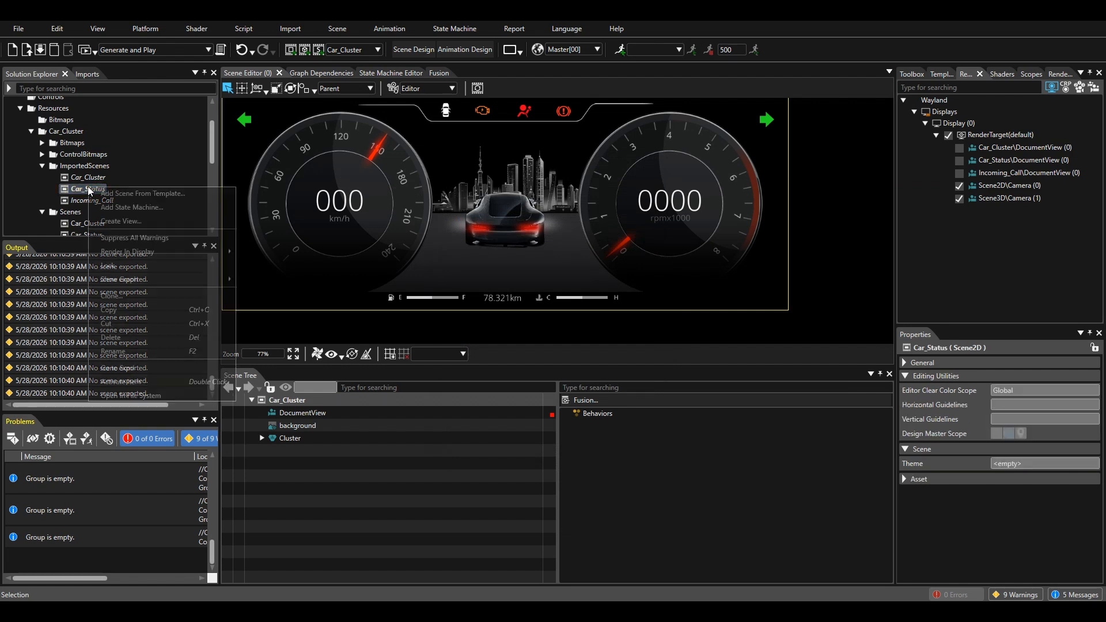
pyautogui.click(126, 193)
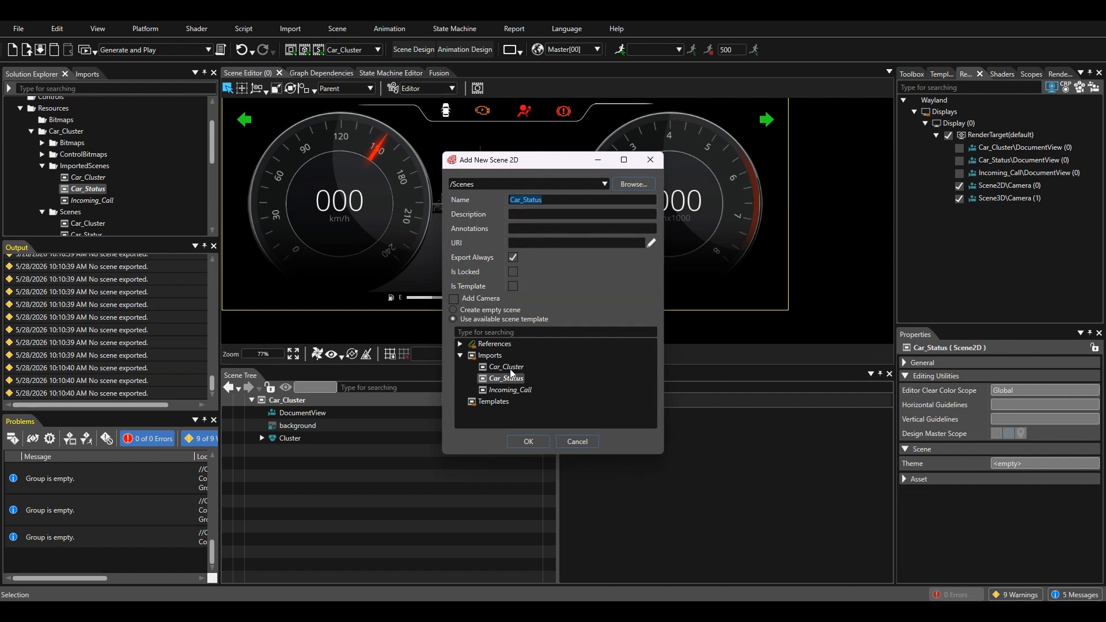
pyautogui.click(527, 441)
# Add an Incoming_Call scene to the Scenes folder from the imported Incoming_Call scene template
pyautogui.click(98, 217)
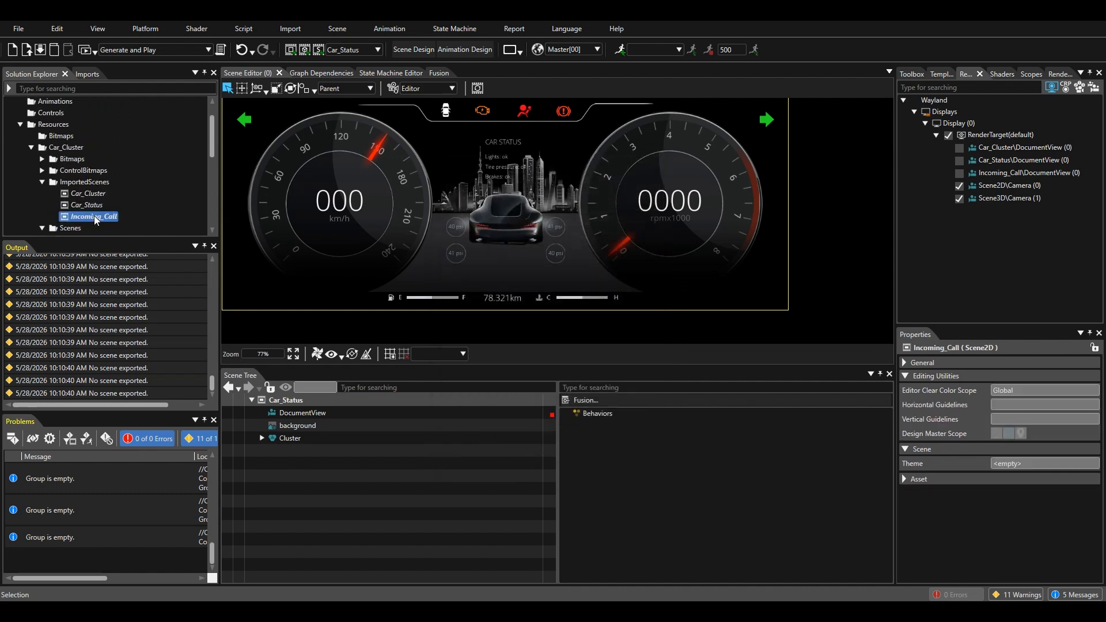
pyautogui.rightClick(98, 216)
pyautogui.click(130, 222)
pyautogui.click(529, 441)
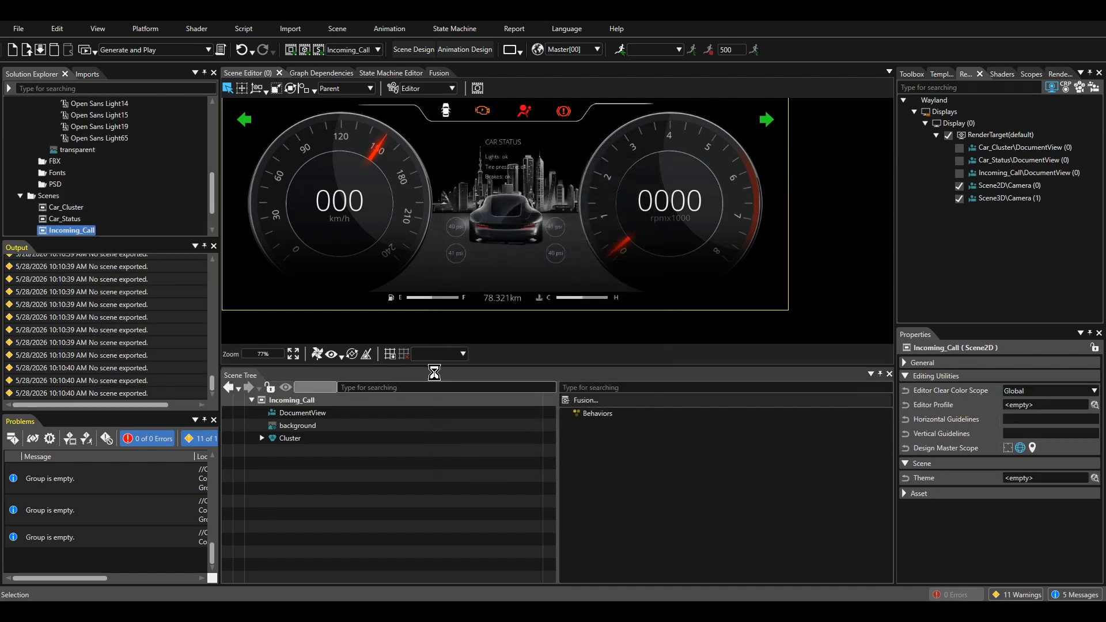
# In the new Car_Cluster scene, set the vertical and horizontal layout alignment of SpeedValue in SpeedGauge_Group to the last option each
pyautogui.click(61, 208)
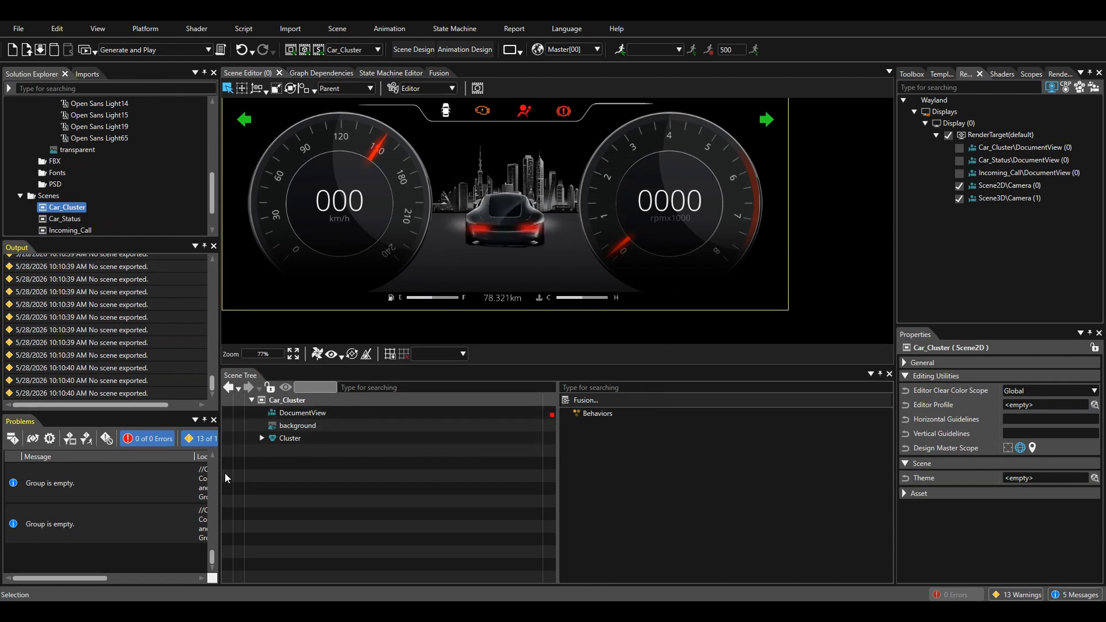
pyautogui.click(262, 438)
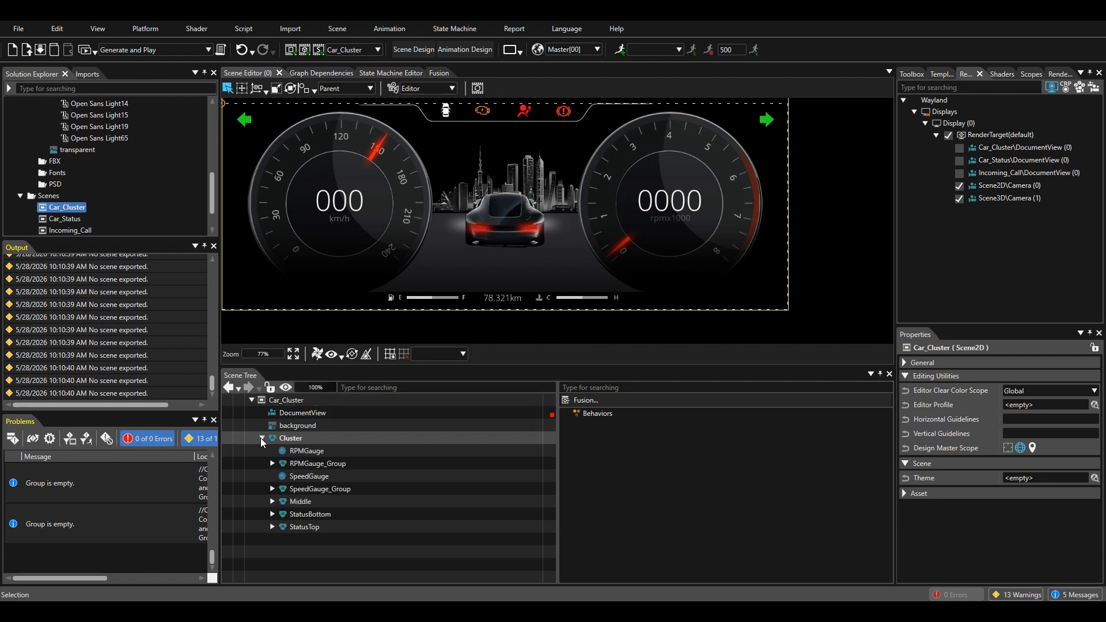
pyautogui.click(272, 489)
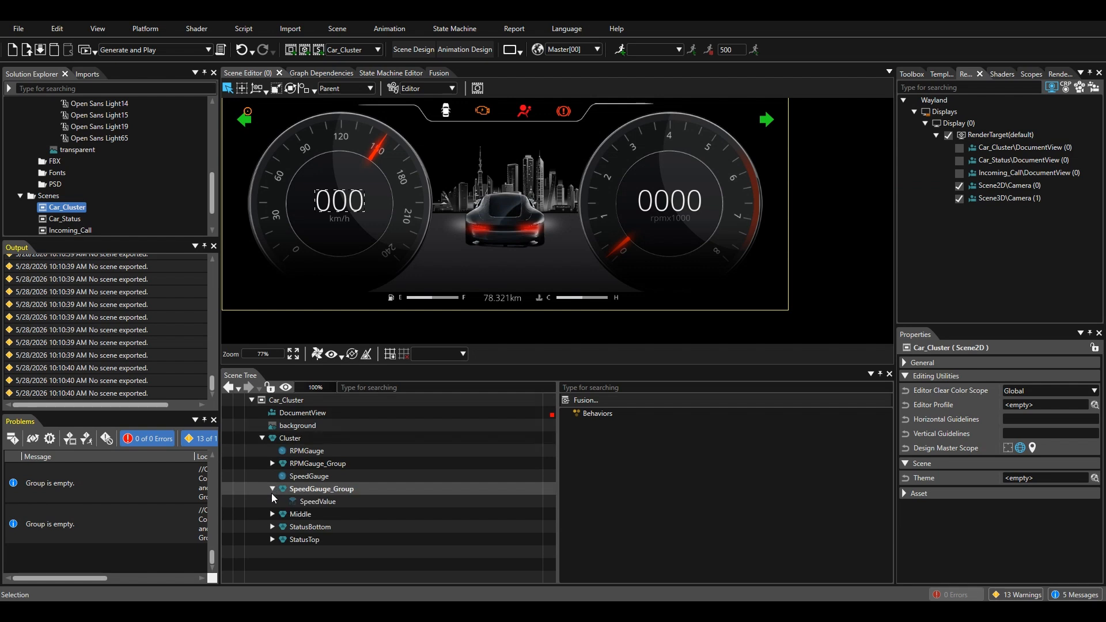
pyautogui.click(316, 500)
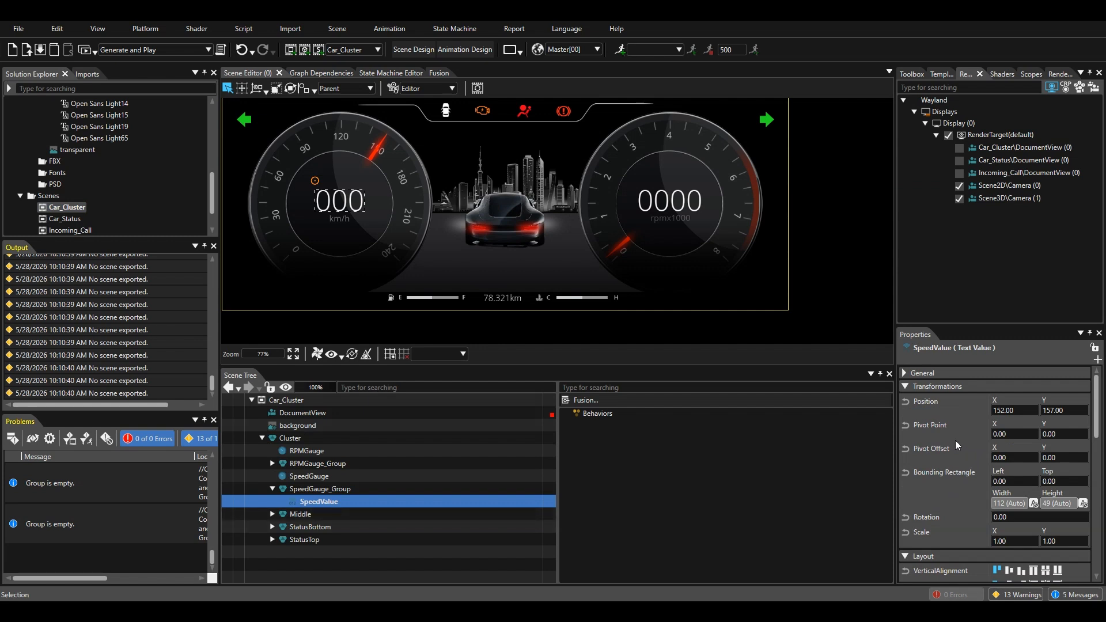
pyautogui.scroll(-2, 956, 450)
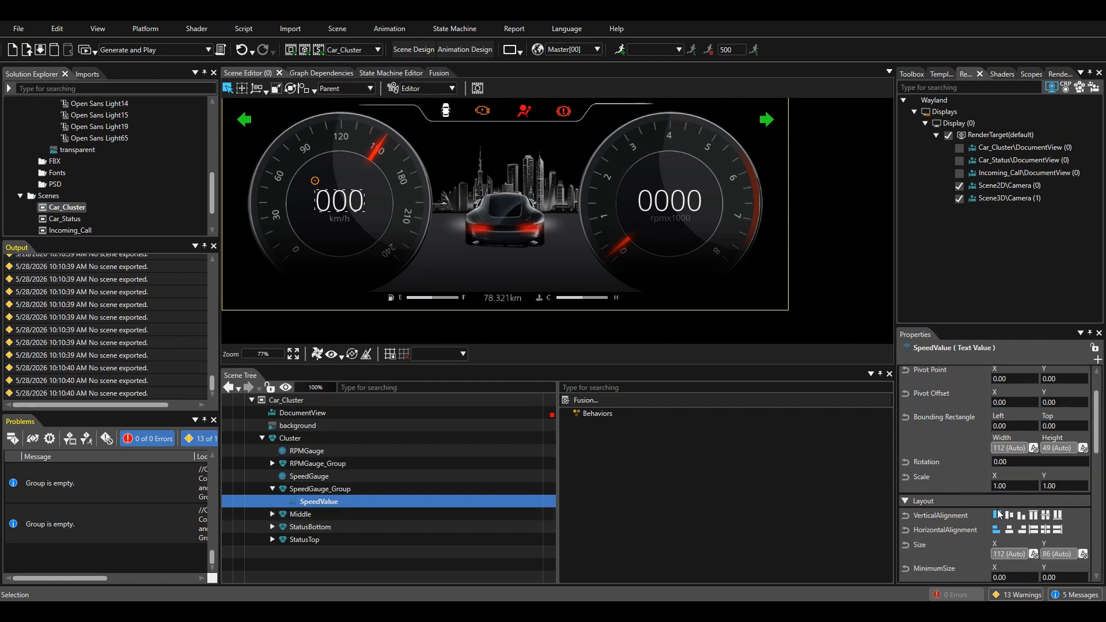
pyautogui.click(1058, 515)
pyautogui.click(1059, 530)
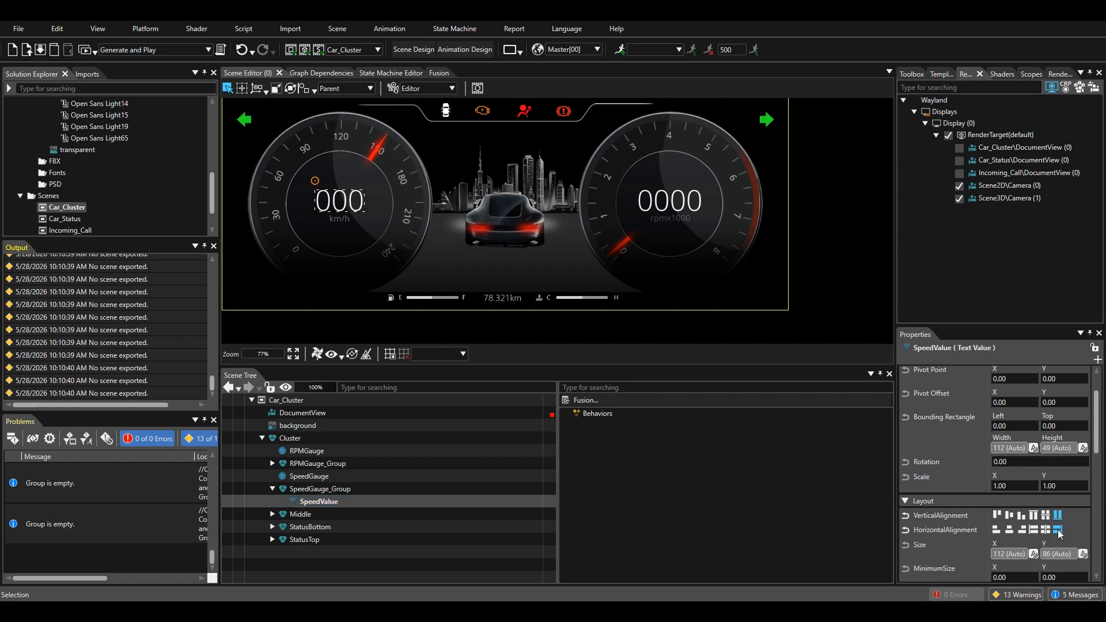
pyautogui.scroll(-2, 1058, 533)
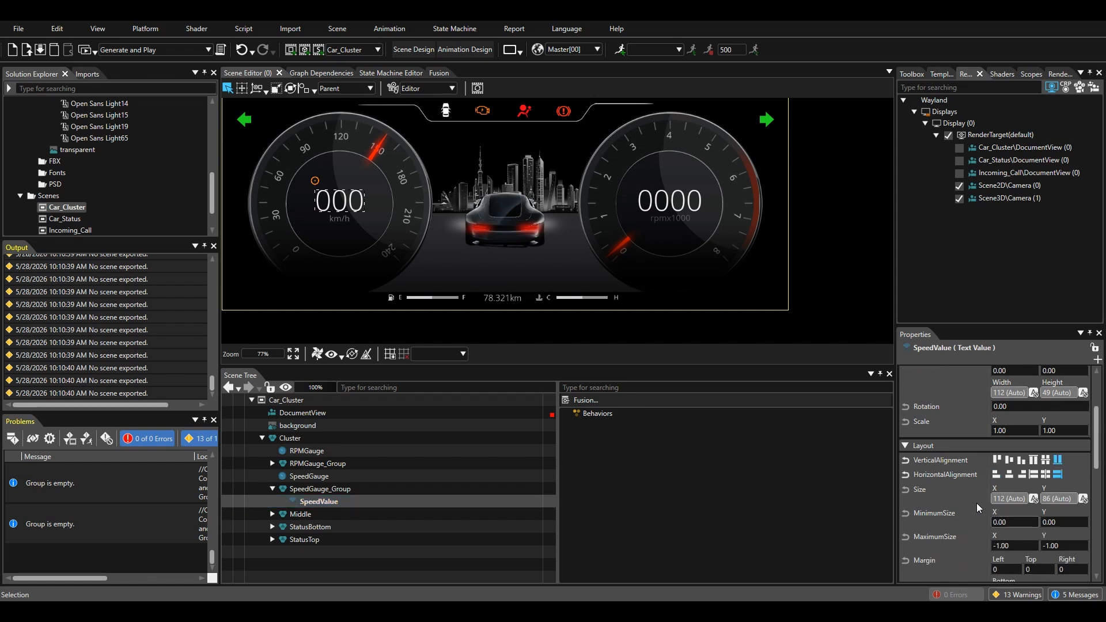
pyautogui.click(1034, 499)
# Center the text of SpeedValue and set its format text to %d
pyautogui.scroll(-8, 1035, 502)
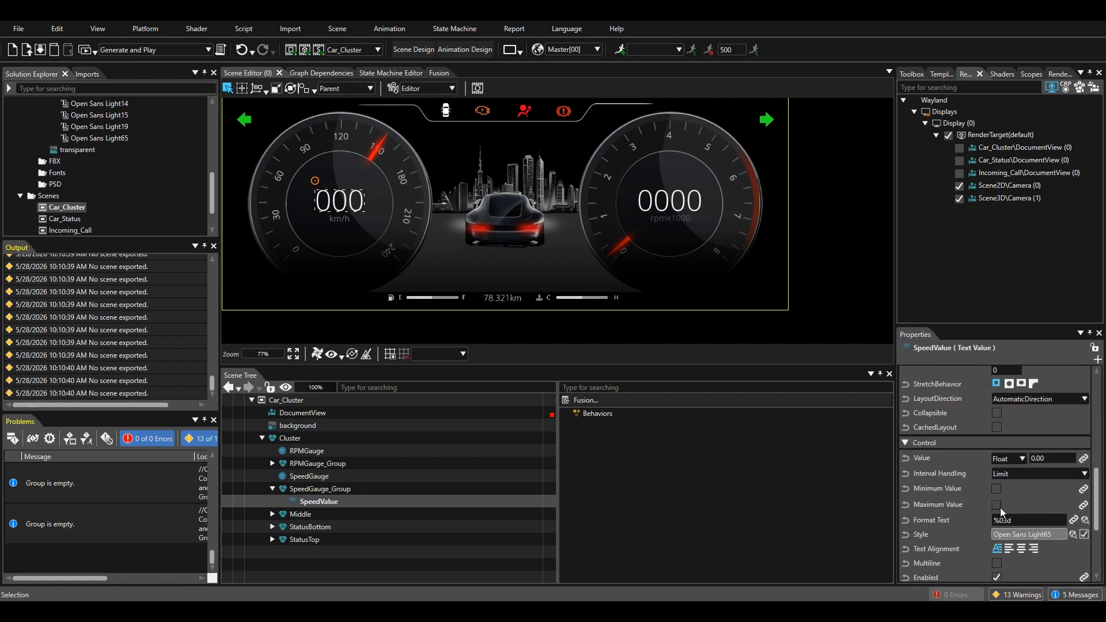
pyautogui.click(1022, 551)
pyautogui.click(1039, 517)
pyautogui.press('Left')
pyautogui.press('BackSpace')
pyautogui.press('Return')
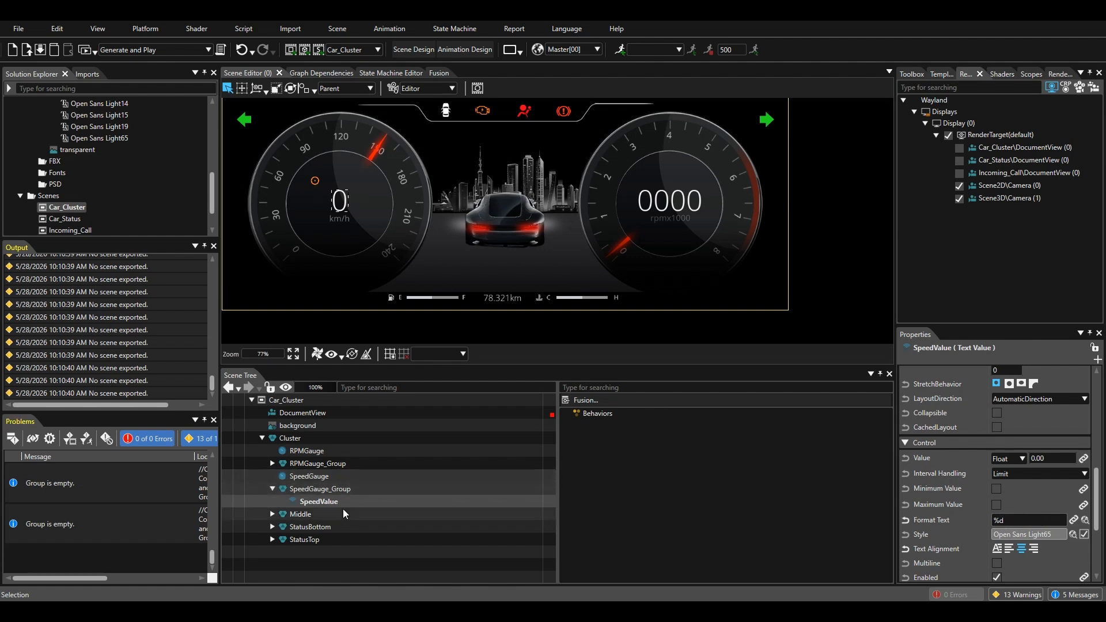
# Set the vertical and horizontal layout alignment of RPMValue in RPMGauge_Group to the last option each
pyautogui.click(273, 463)
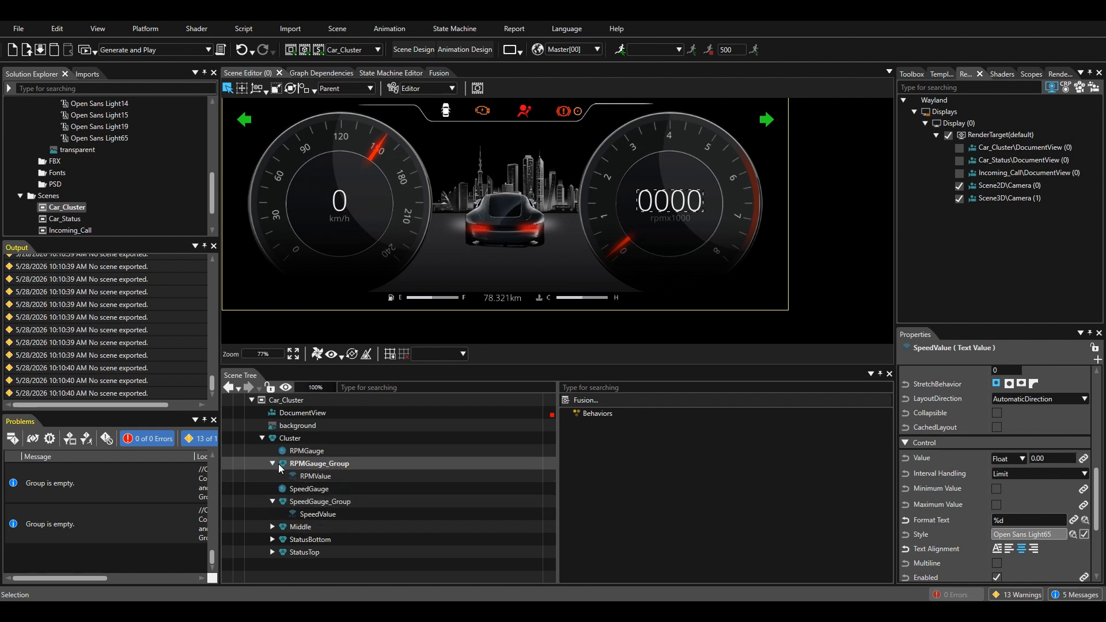
pyautogui.click(316, 475)
pyautogui.scroll(-3, 990, 448)
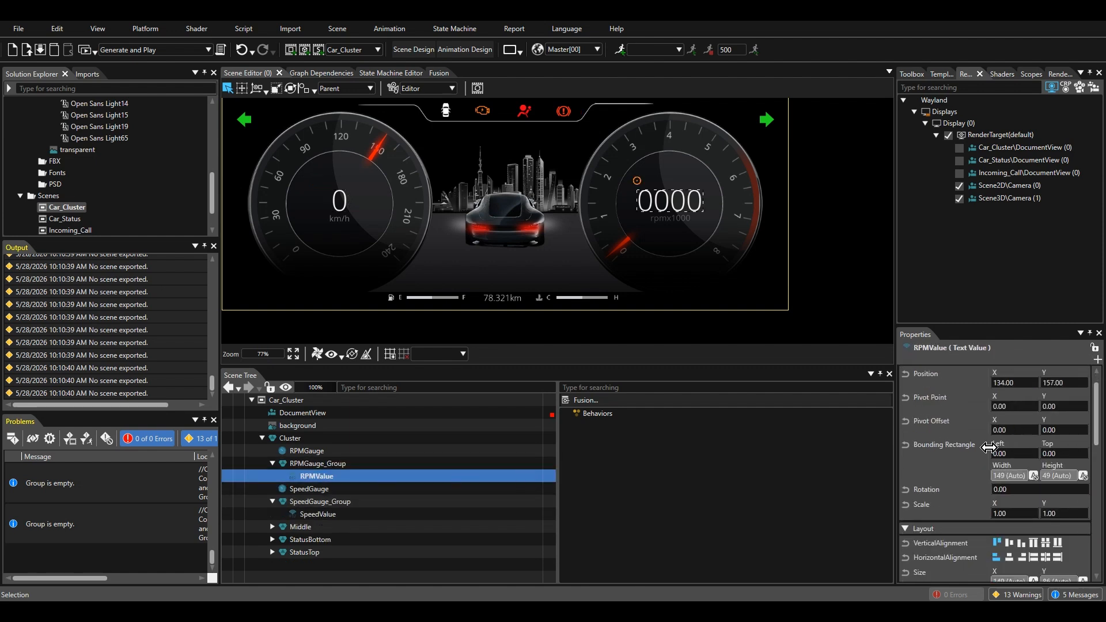
pyautogui.click(1057, 433)
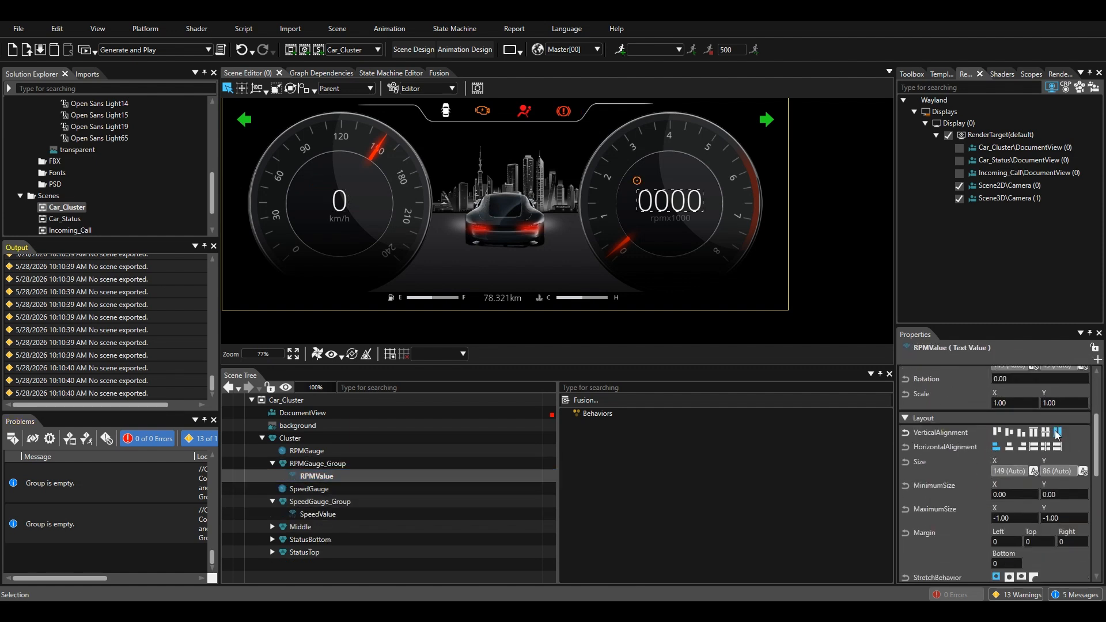
pyautogui.click(1056, 447)
# Center the text of RPMValue and set its format text to %d
pyautogui.scroll(-3, 1005, 473)
pyautogui.scroll(-3, 1007, 473)
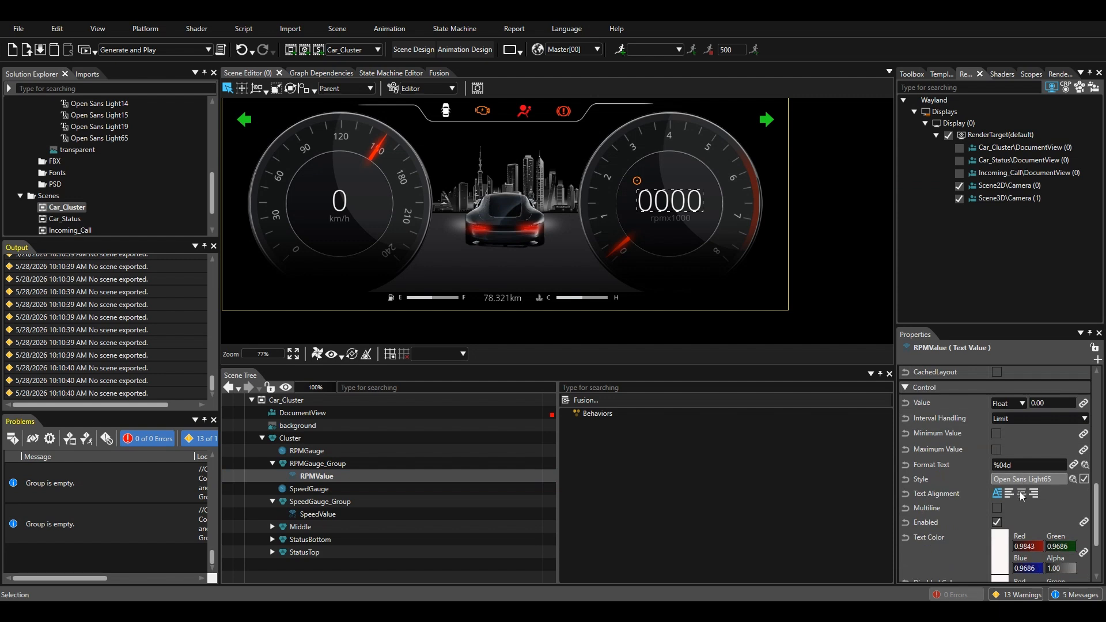
pyautogui.click(1022, 493)
pyautogui.click(1023, 465)
pyautogui.press('Return')
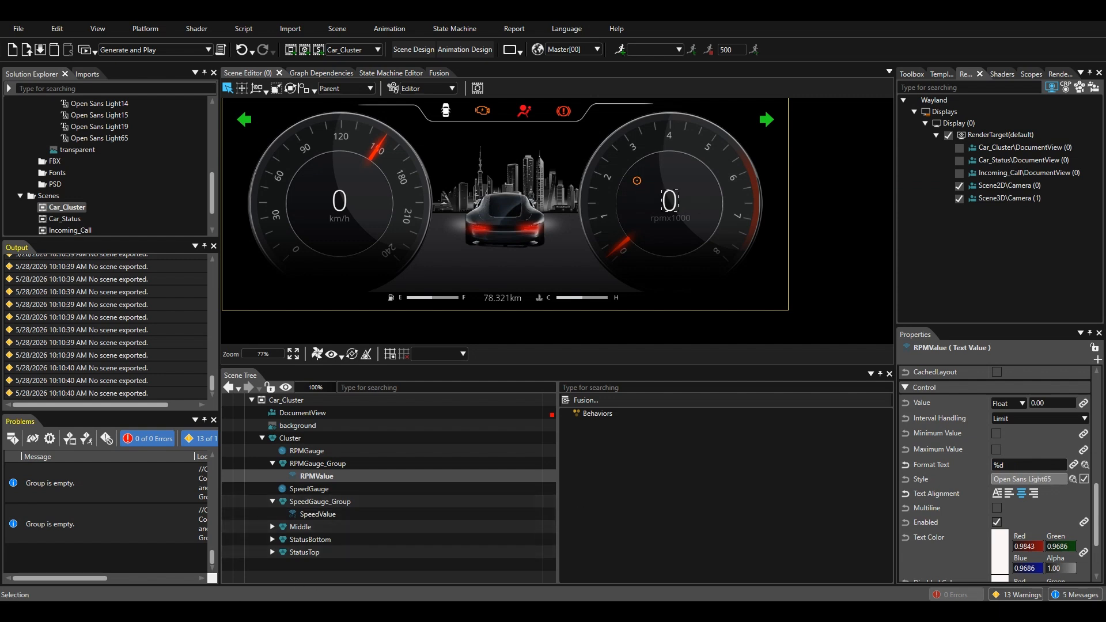
# Assign the Car_Cluster scene's DocumentView camera to RenderTarget(default) and enable it there
pyautogui.click(262, 439)
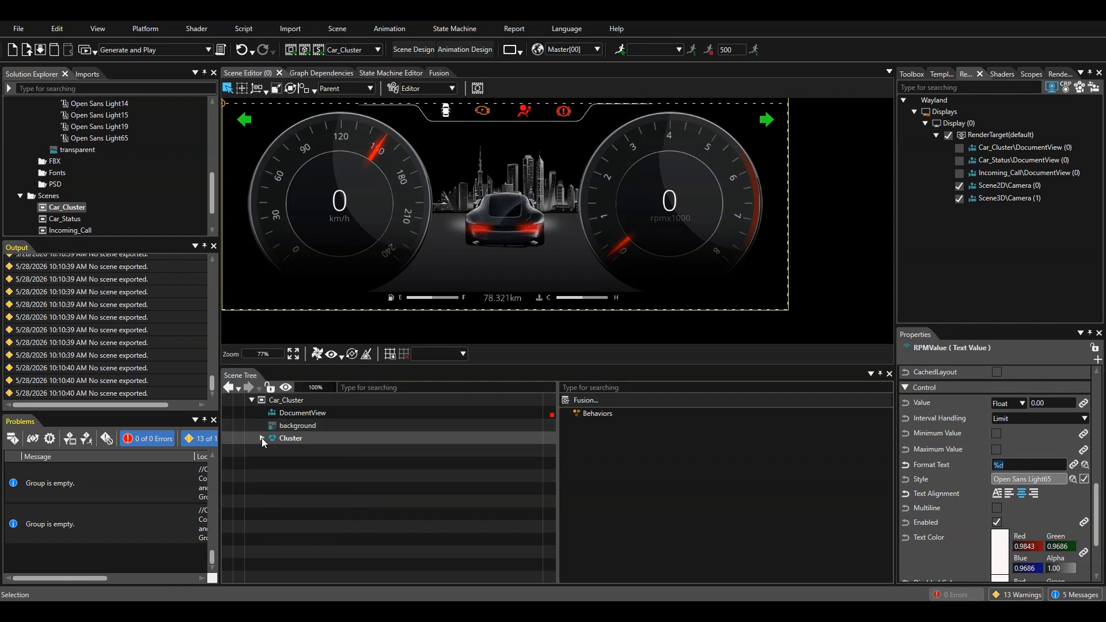
pyautogui.click(292, 411)
pyautogui.moveTo(685, 329); pyautogui.dragTo(987, 138)
pyautogui.click(960, 186)
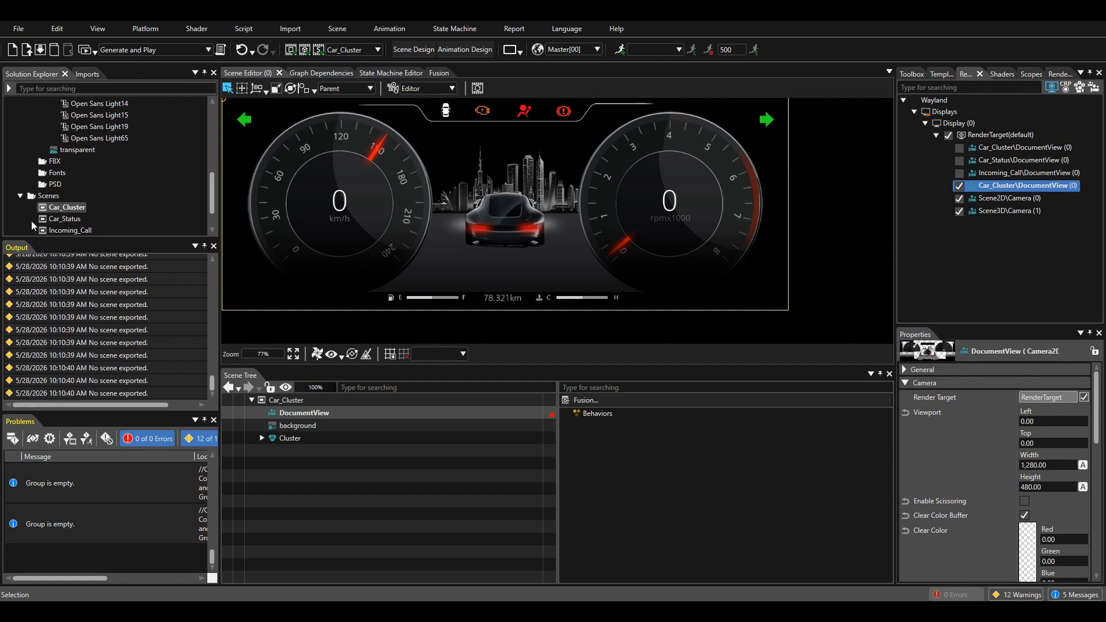
# Delete Scene2D and Scene3D from the Scenes folder, including the items that depend on them
pyautogui.scroll(-2, 41, 221)
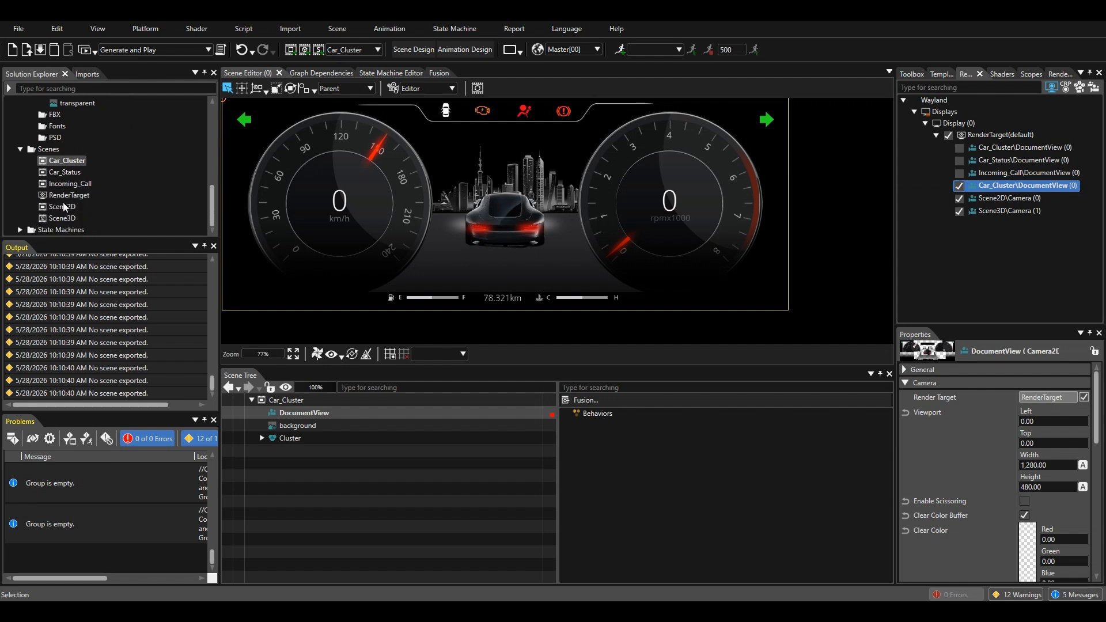
pyautogui.keyDown('ctrl'); pyautogui.click(65, 209); pyautogui.keyUp('ctrl')
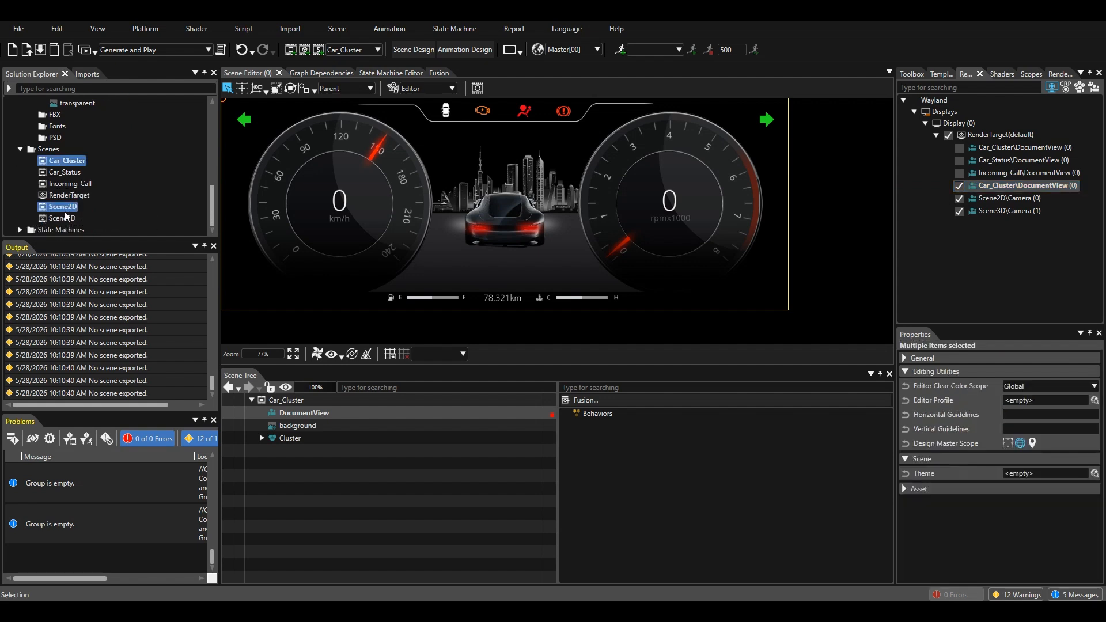
pyautogui.keyDown('shift'); pyautogui.click(63, 219); pyautogui.keyUp('shift')
pyautogui.rightClick(62, 216)
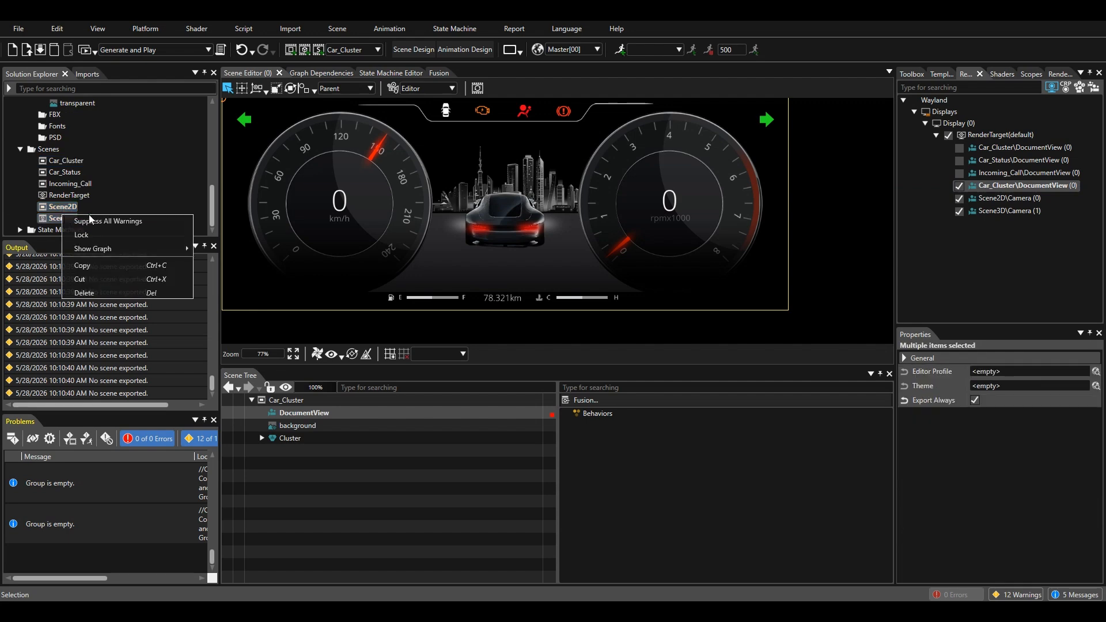
pyautogui.click(84, 293)
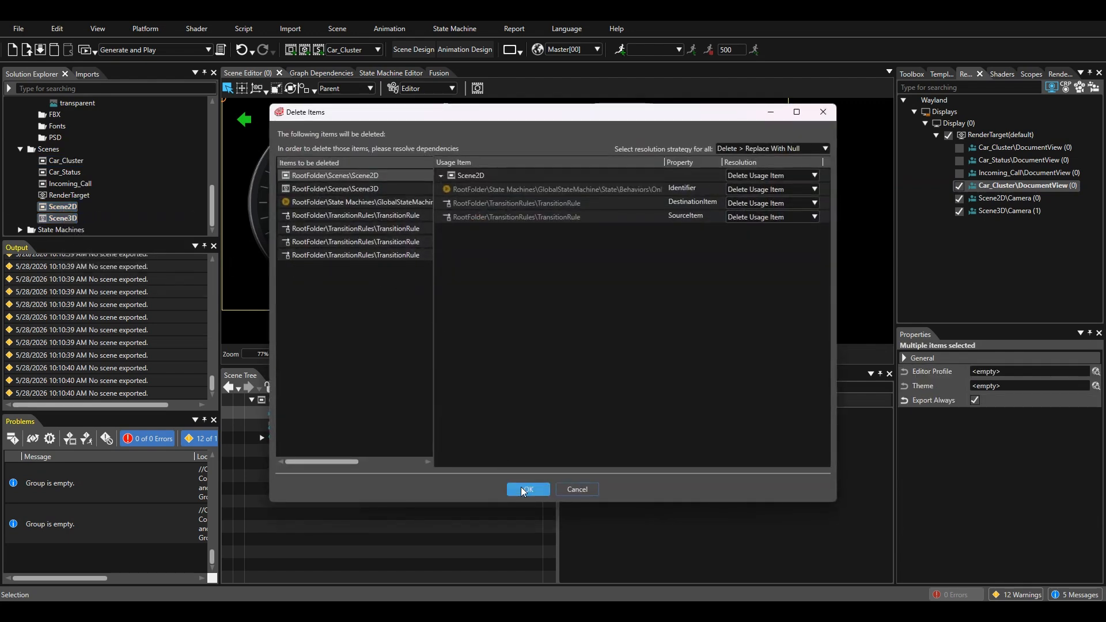
pyautogui.click(521, 488)
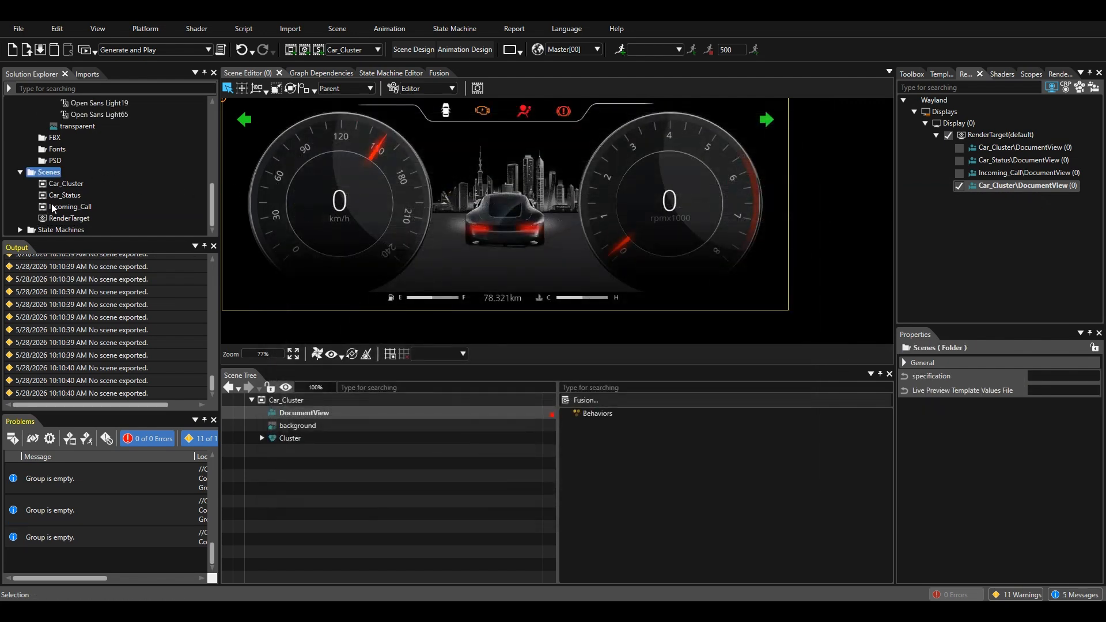
# Save the solution and run it with Generate and Play, bringing the CGI Panel window in front of the player
pyautogui.click(40, 51)
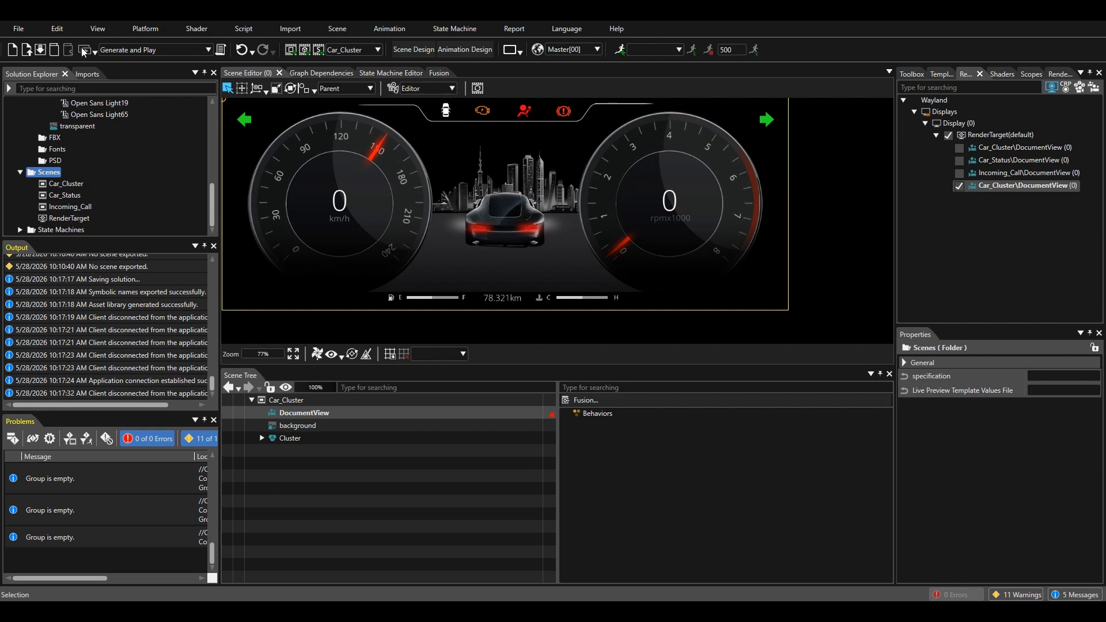
pyautogui.click(84, 50)
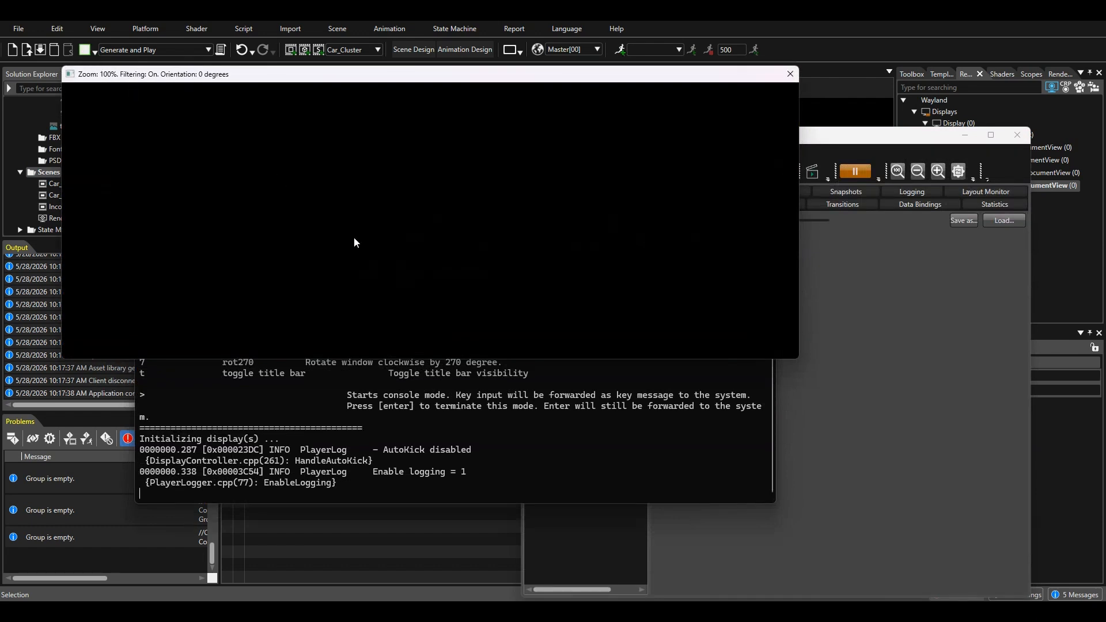
pyautogui.click(871, 454)
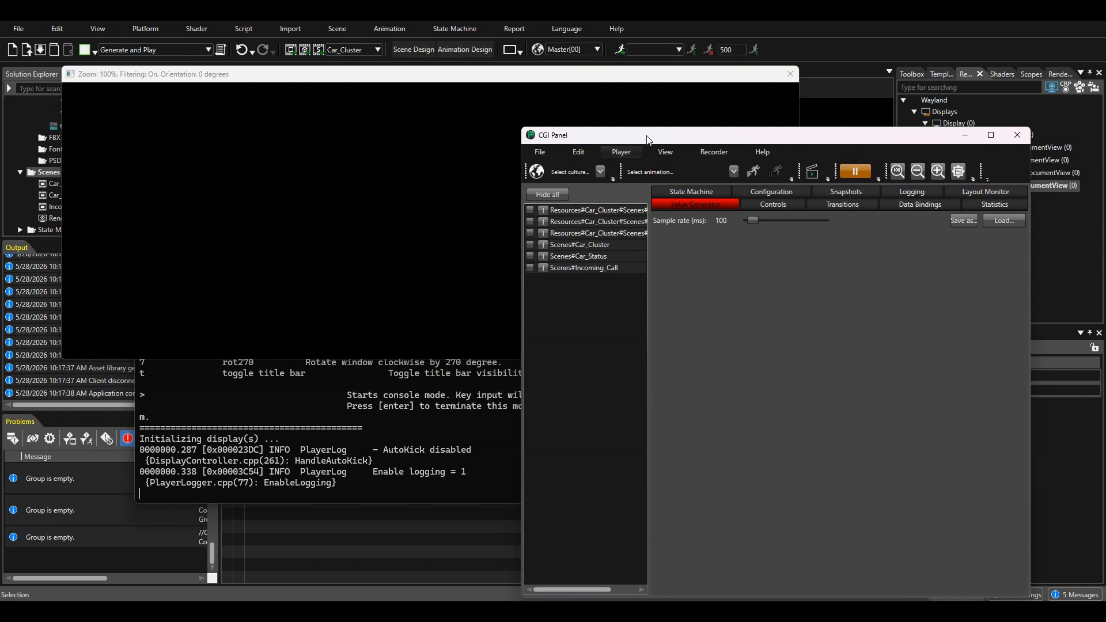
pyautogui.moveTo(639, 141); pyautogui.dragTo(306, 249)
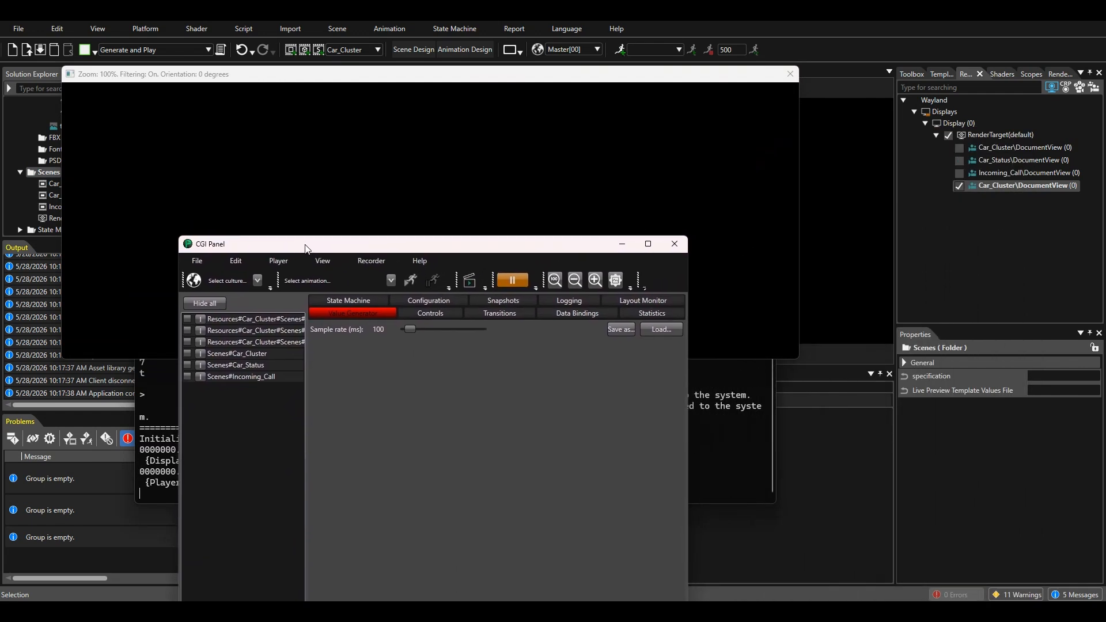
# Show the Scenes#Car_Cluster scene in the player and enable simulation of the SpeedGauge control's Value property
pyautogui.click(188, 354)
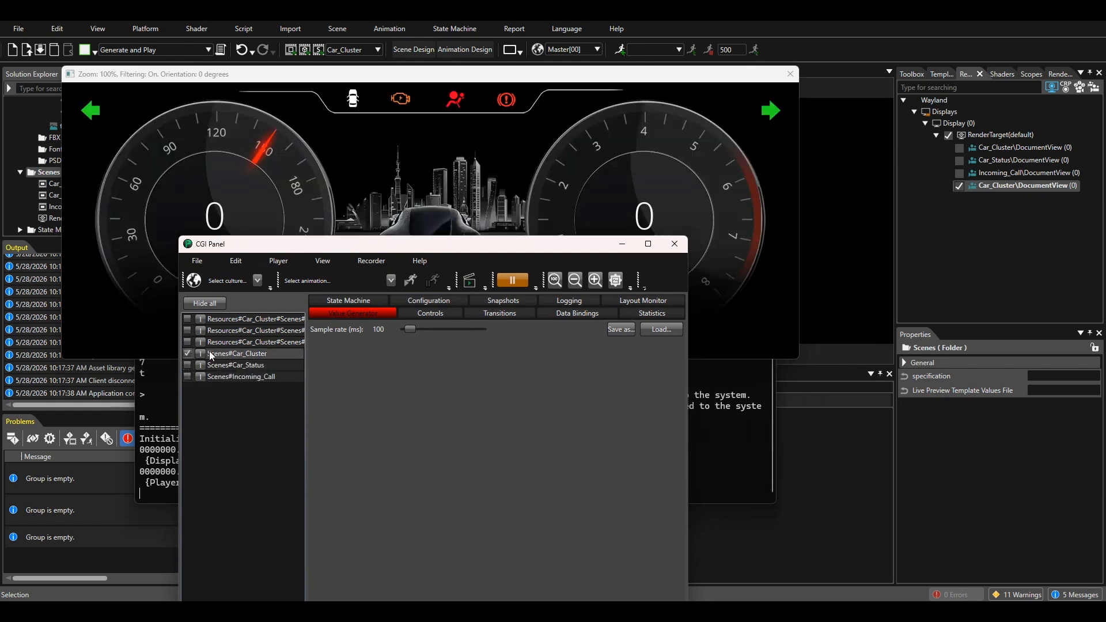
pyautogui.click(435, 314)
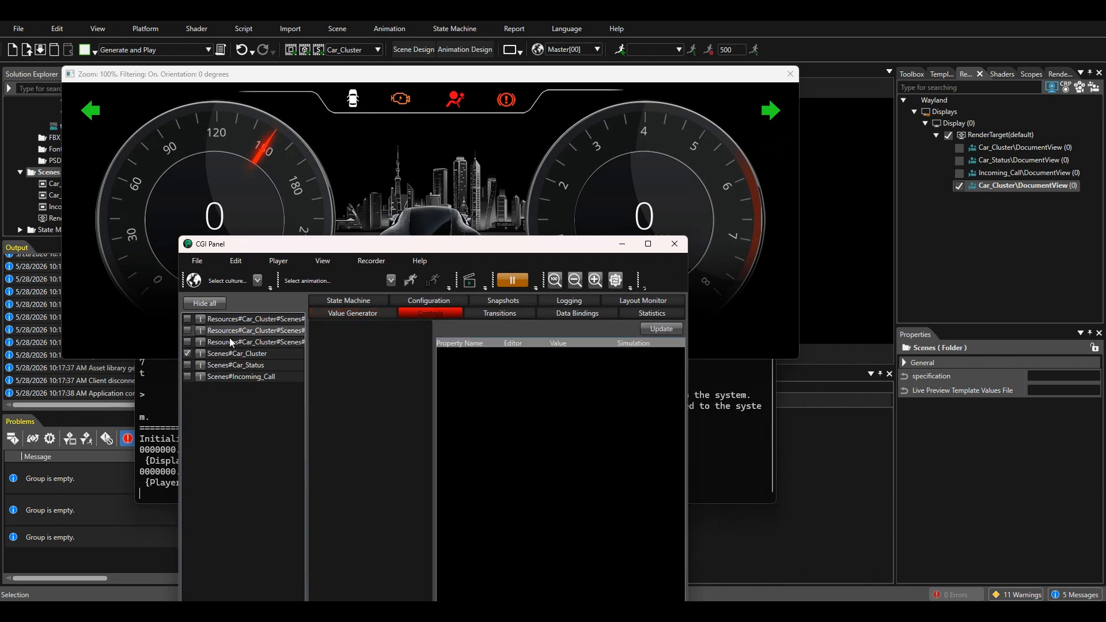
pyautogui.click(241, 352)
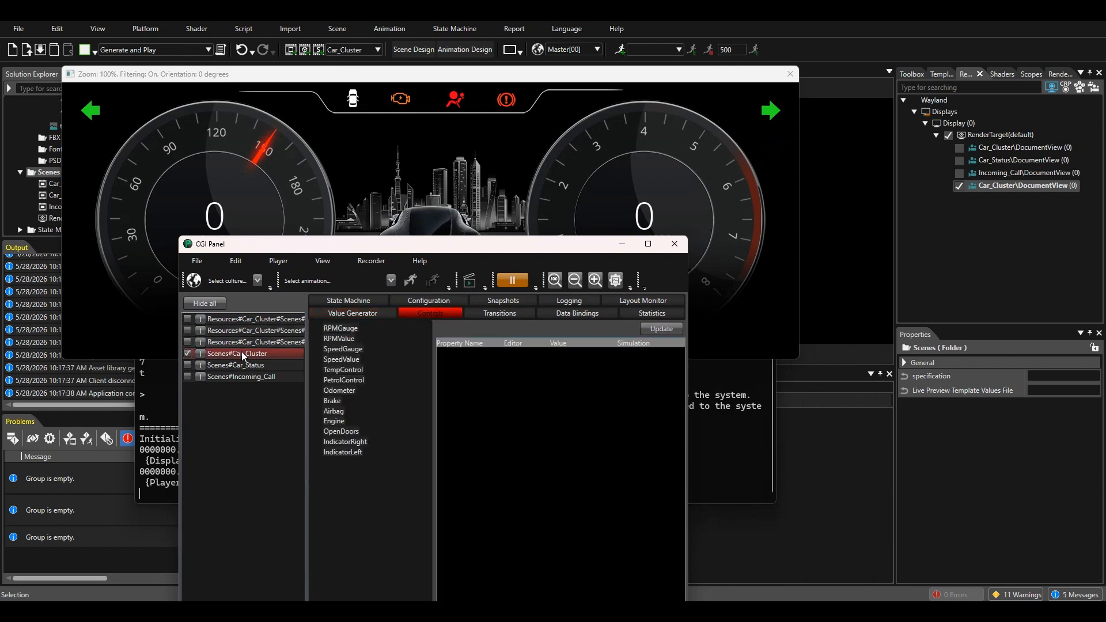
pyautogui.click(350, 348)
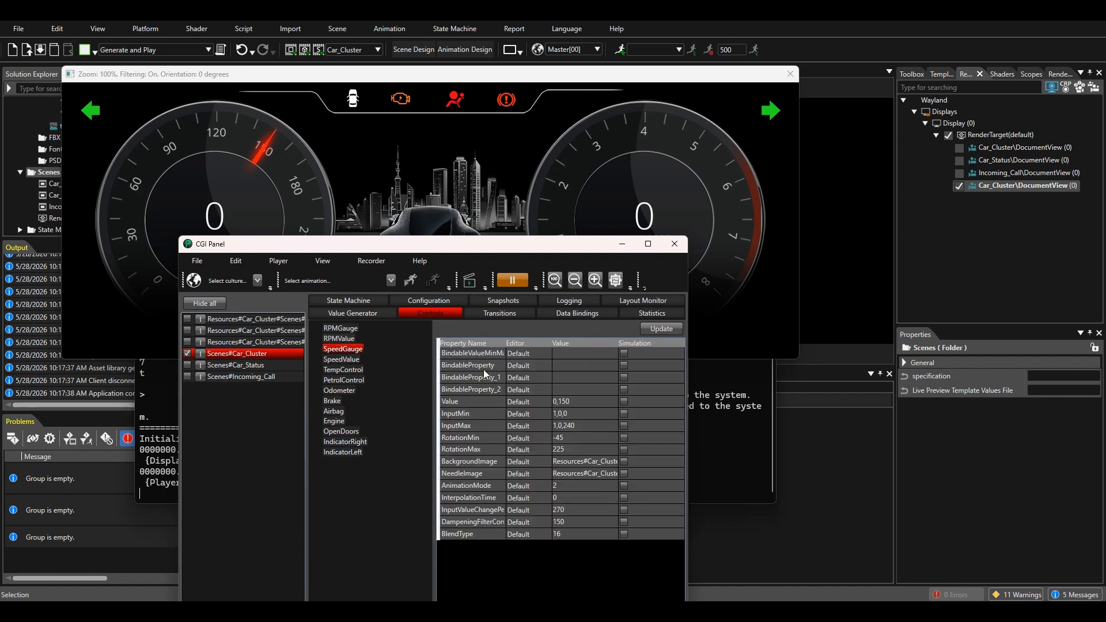
pyautogui.click(624, 401)
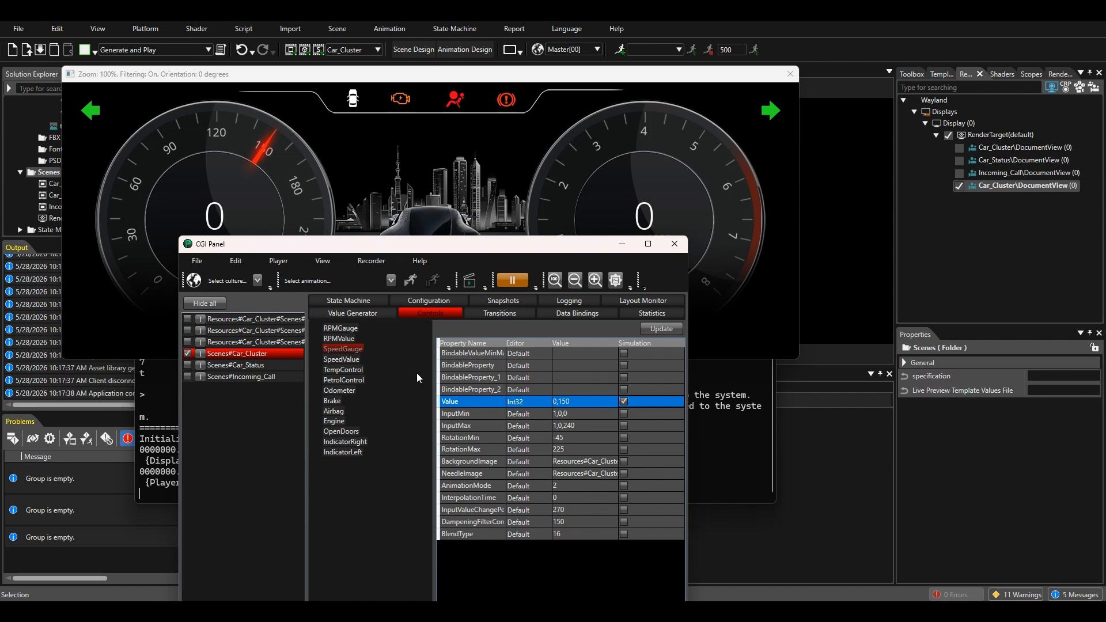
# Enable simulation of the State property for the Airbag, Engine and OpenDoors controls
pyautogui.click(338, 411)
pyautogui.click(472, 356)
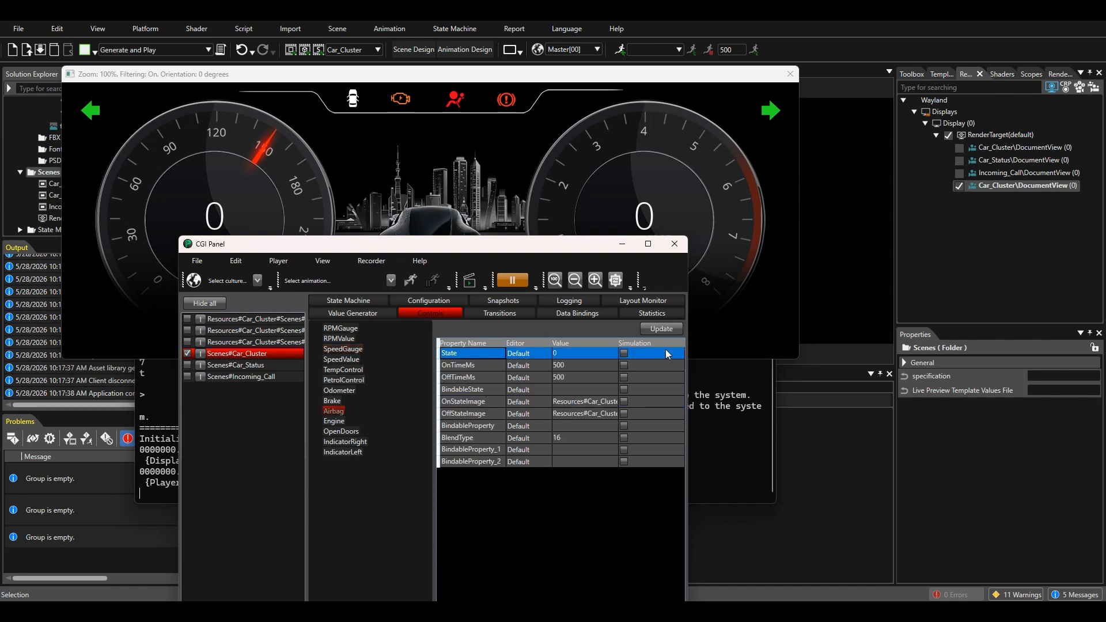
pyautogui.click(334, 421)
pyautogui.click(599, 353)
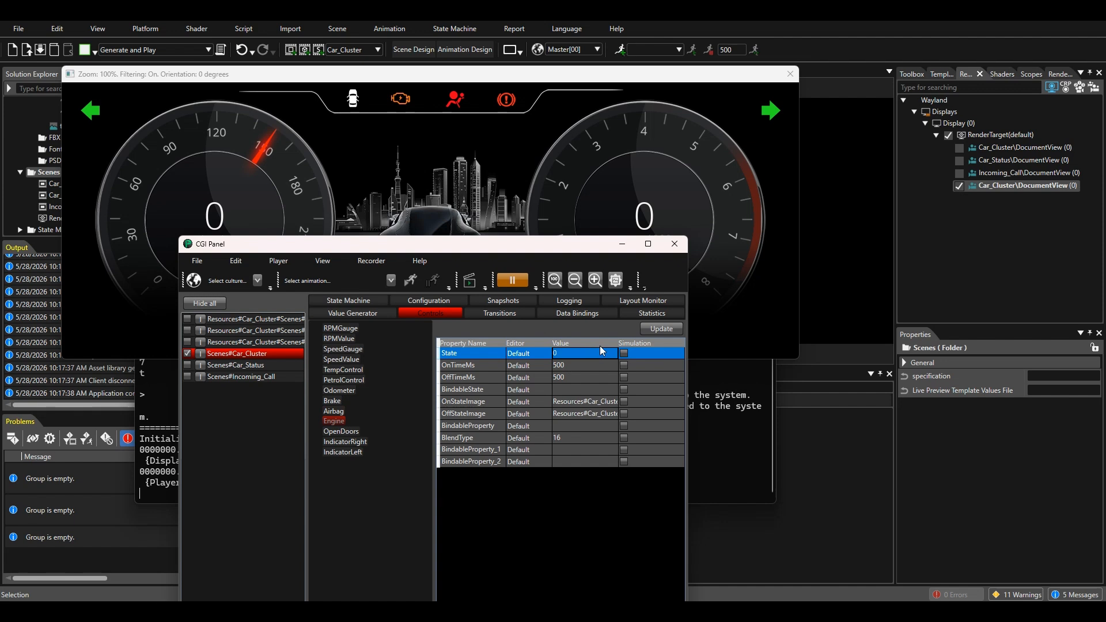
pyautogui.click(624, 353)
pyautogui.click(340, 431)
pyautogui.click(624, 354)
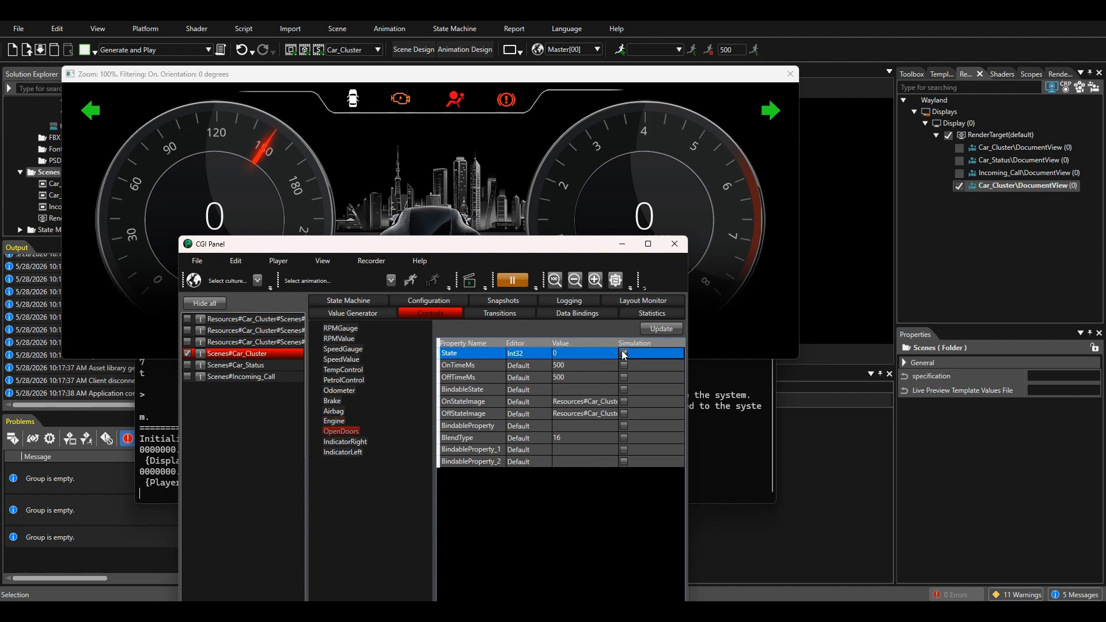
# Enable simulation of the State property for the IndicatorRight, IndicatorLeft and Brake controls
pyautogui.click(346, 442)
pyautogui.click(599, 353)
pyautogui.click(624, 354)
pyautogui.click(342, 453)
pyautogui.click(608, 351)
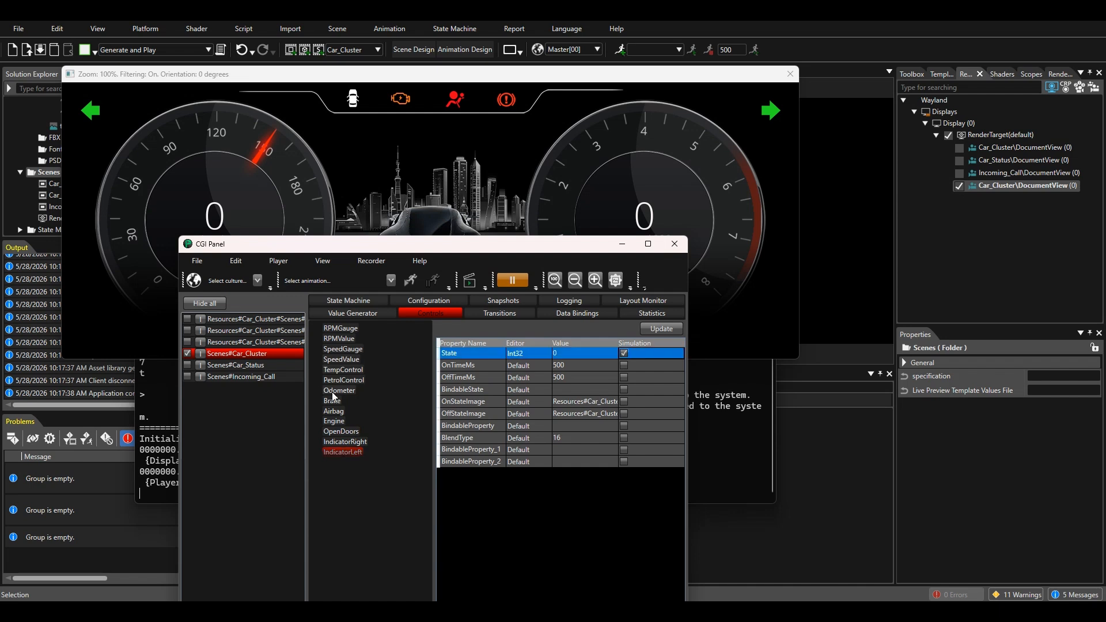
pyautogui.click(332, 401)
pyautogui.click(604, 351)
pyautogui.click(625, 353)
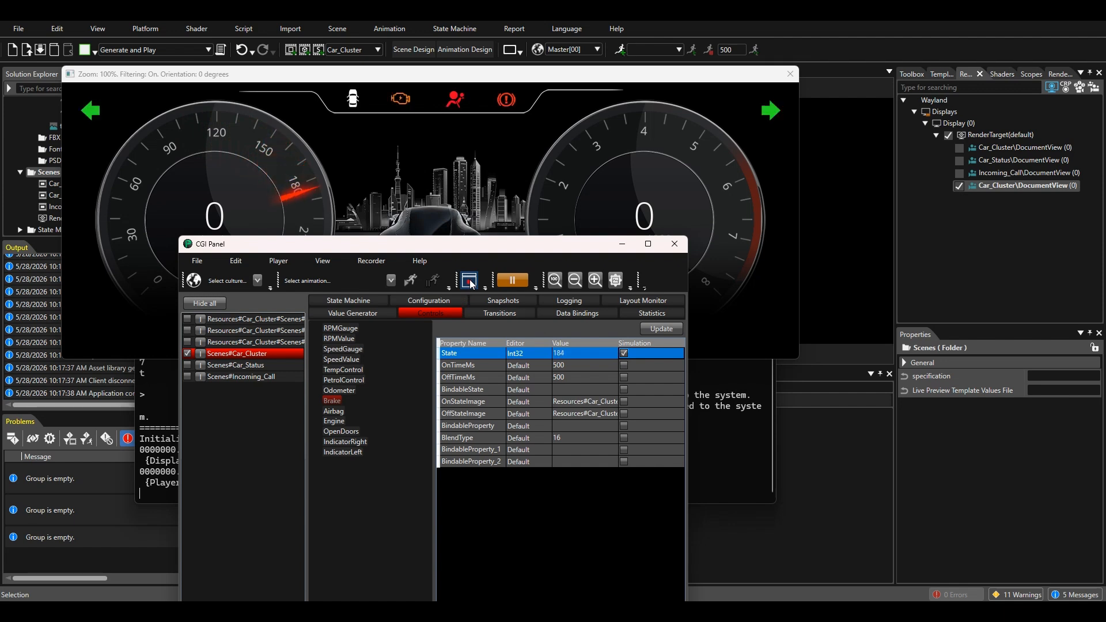
# Watch the running simulation with the CGI Panel window moved clear of the gauges, and close the player
pyautogui.moveTo(395, 251); pyautogui.dragTo(444, 382)
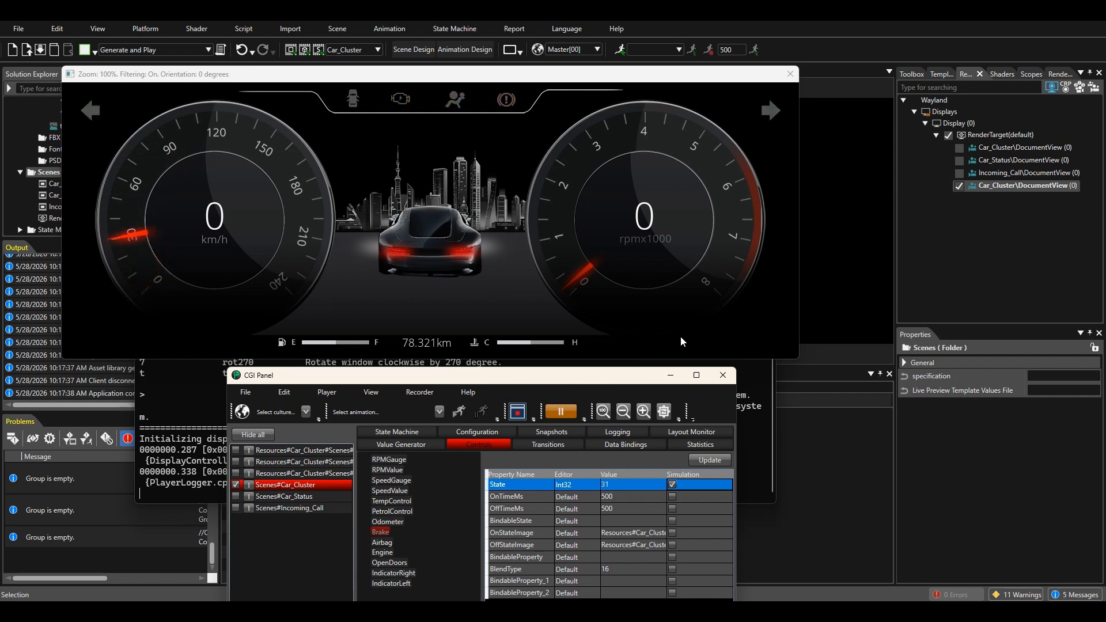
pyautogui.click(724, 376)
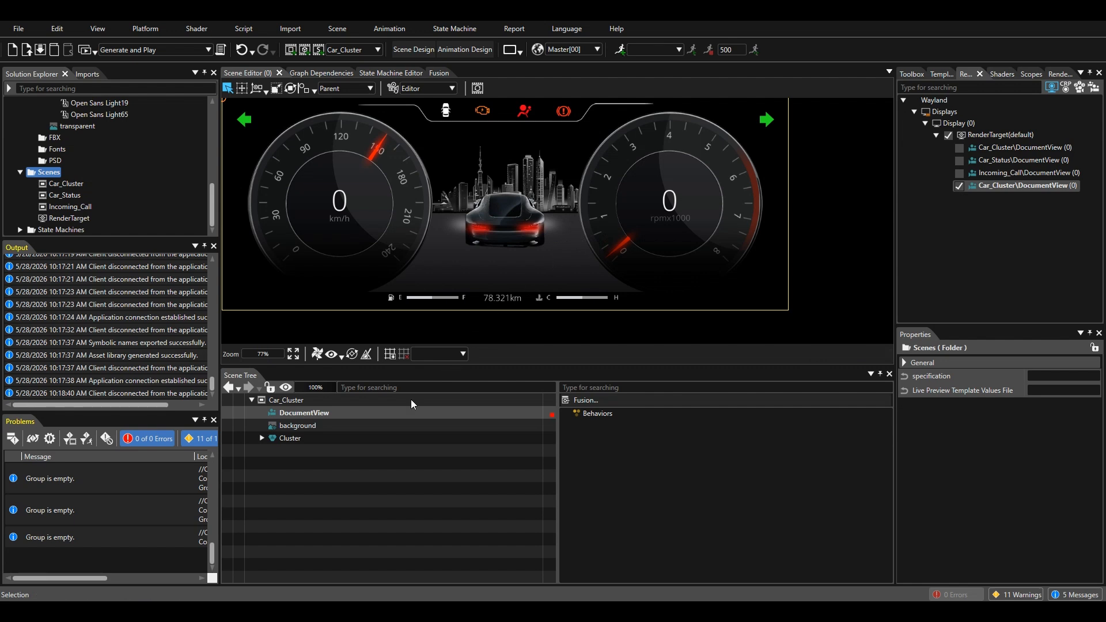
# Add a Forward Value behavior to RPMGauge in the Cluster group of the Car_Cluster scene
pyautogui.click(261, 438)
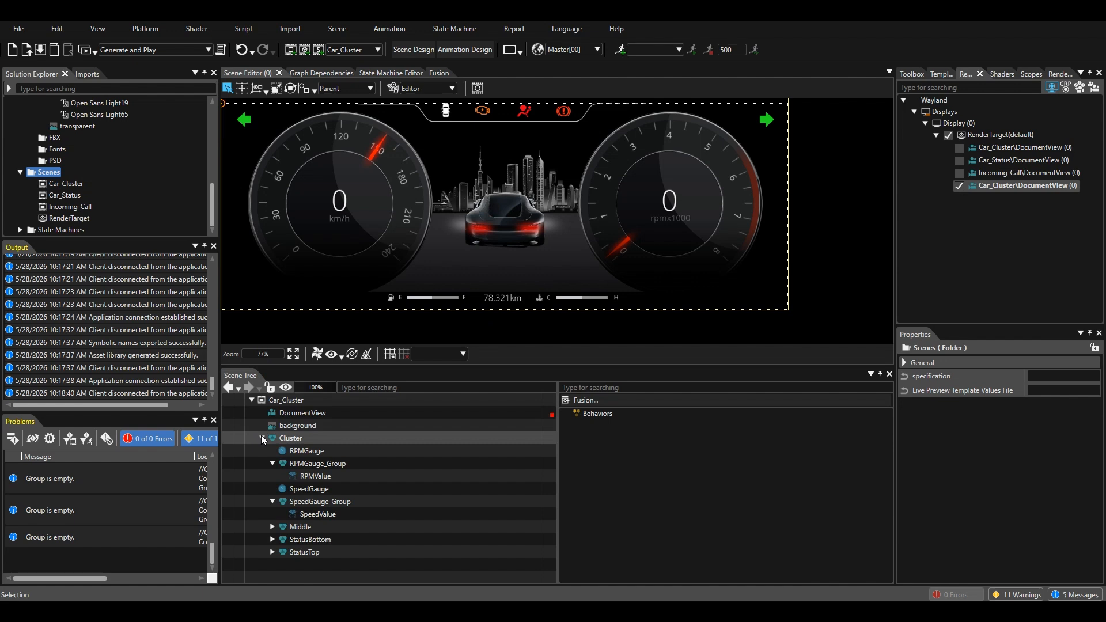
pyautogui.click(306, 453)
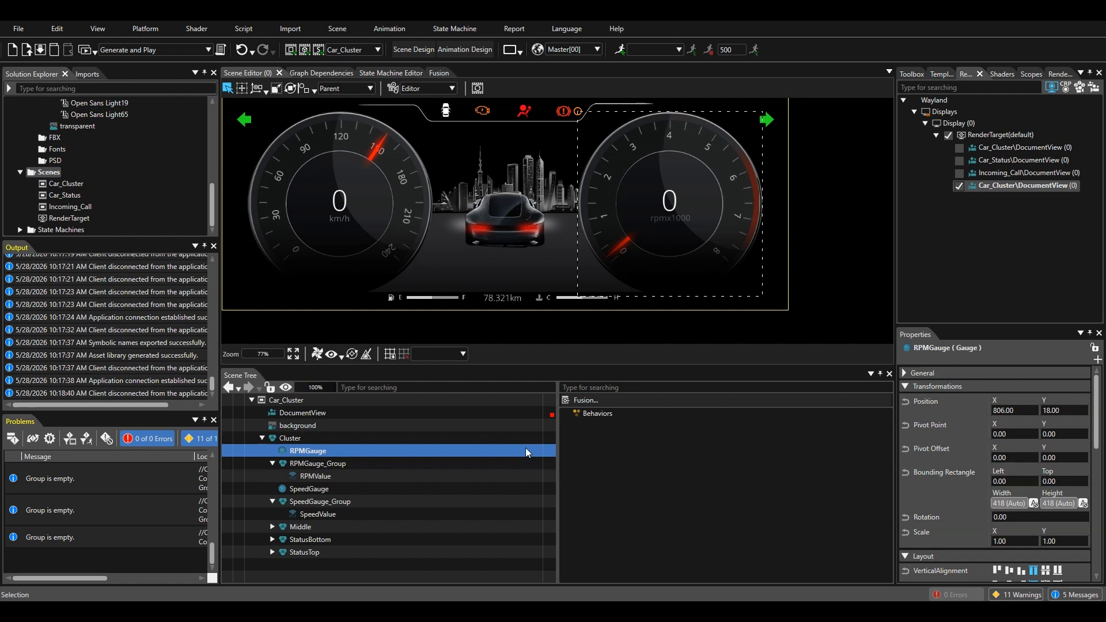
pyautogui.click(909, 74)
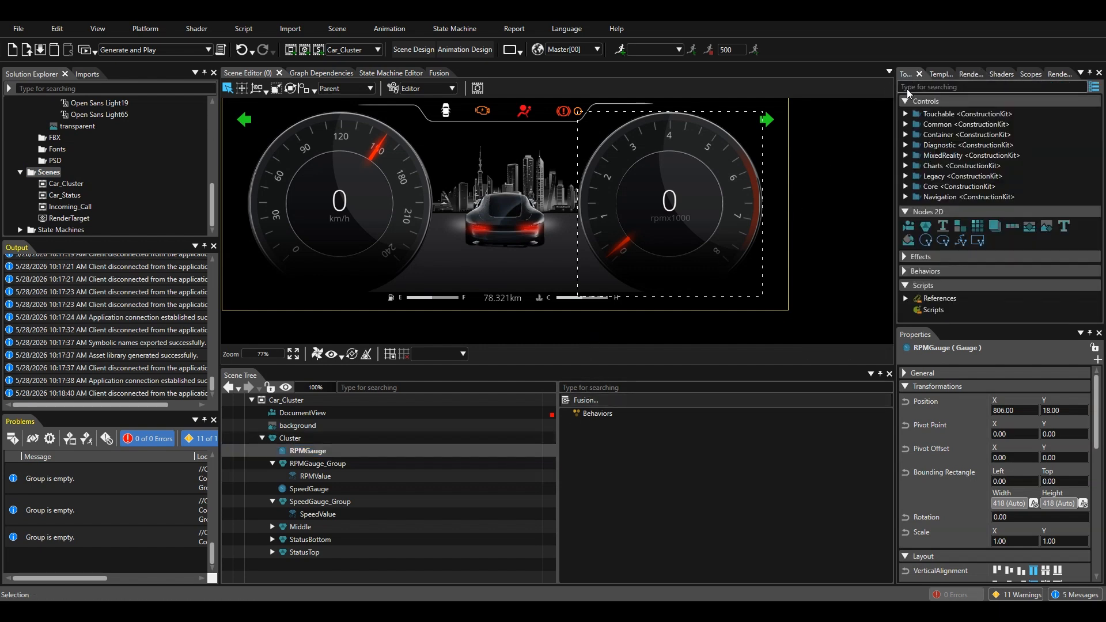
pyautogui.click(931, 273)
pyautogui.click(907, 265)
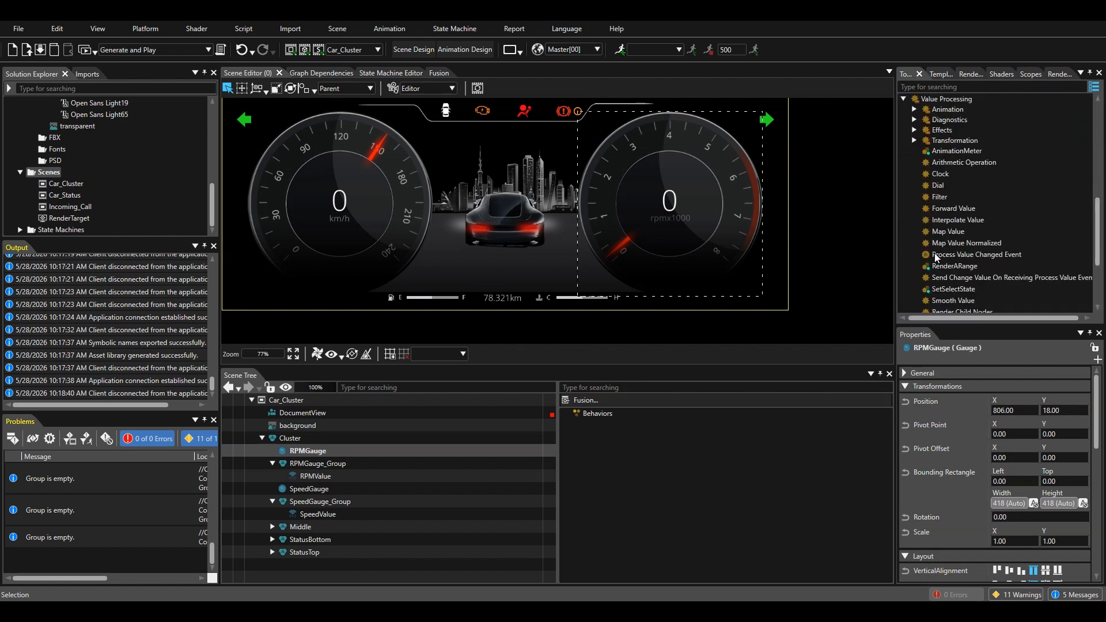
pyautogui.moveTo(951, 186); pyautogui.dragTo(610, 443)
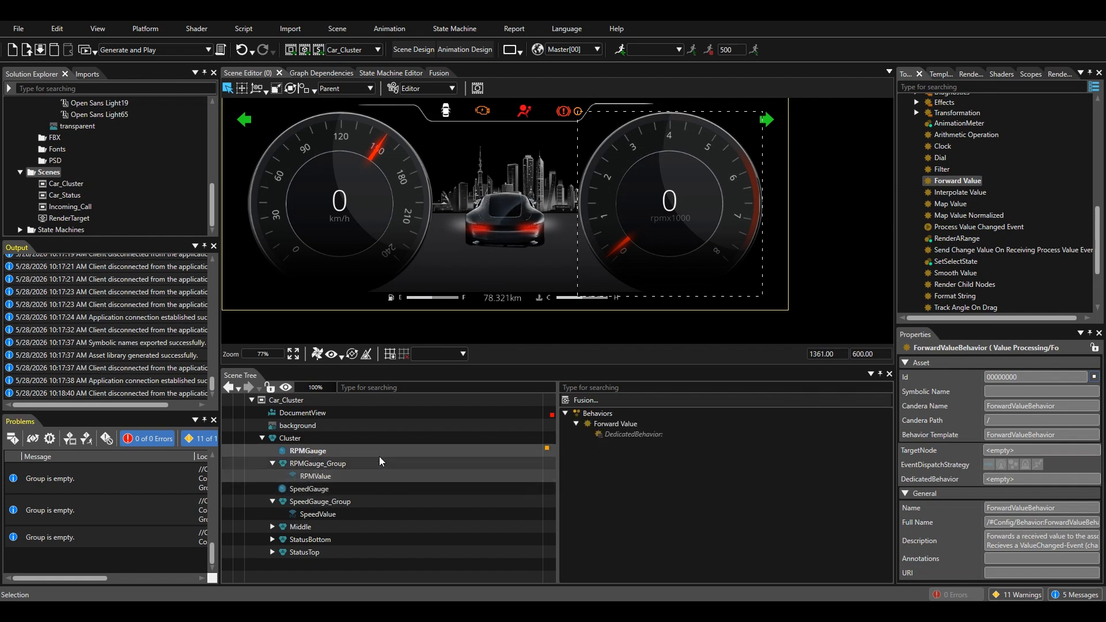
# Set the target node of RPMGauge's Forward Value behavior to RPMValue in RPMGauge_Group
pyautogui.click(630, 426)
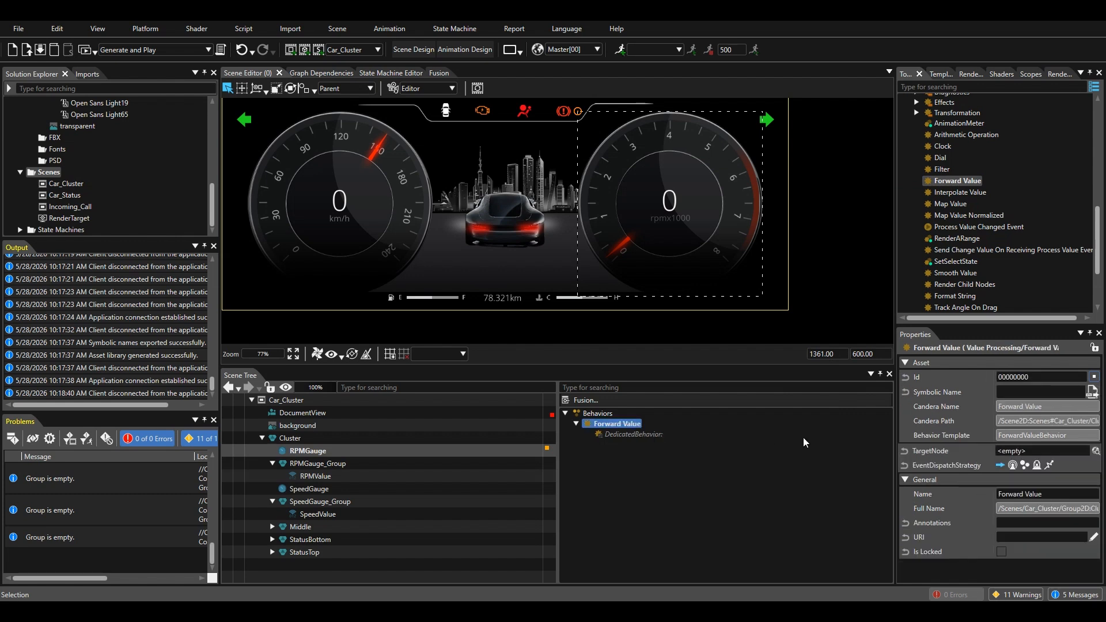
pyautogui.click(1094, 453)
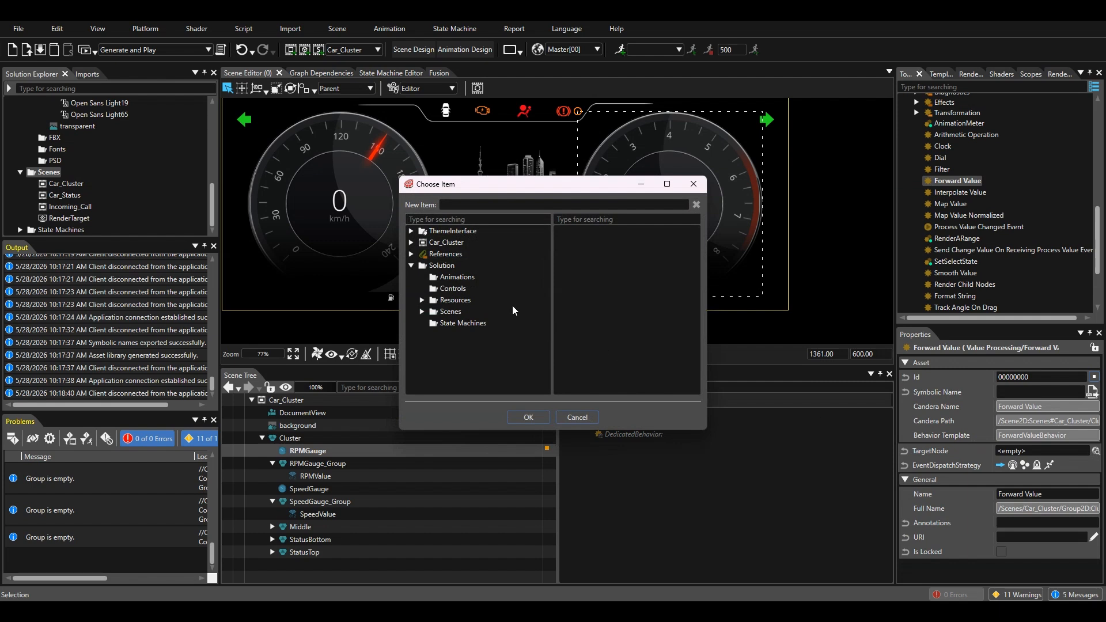
pyautogui.click(412, 243)
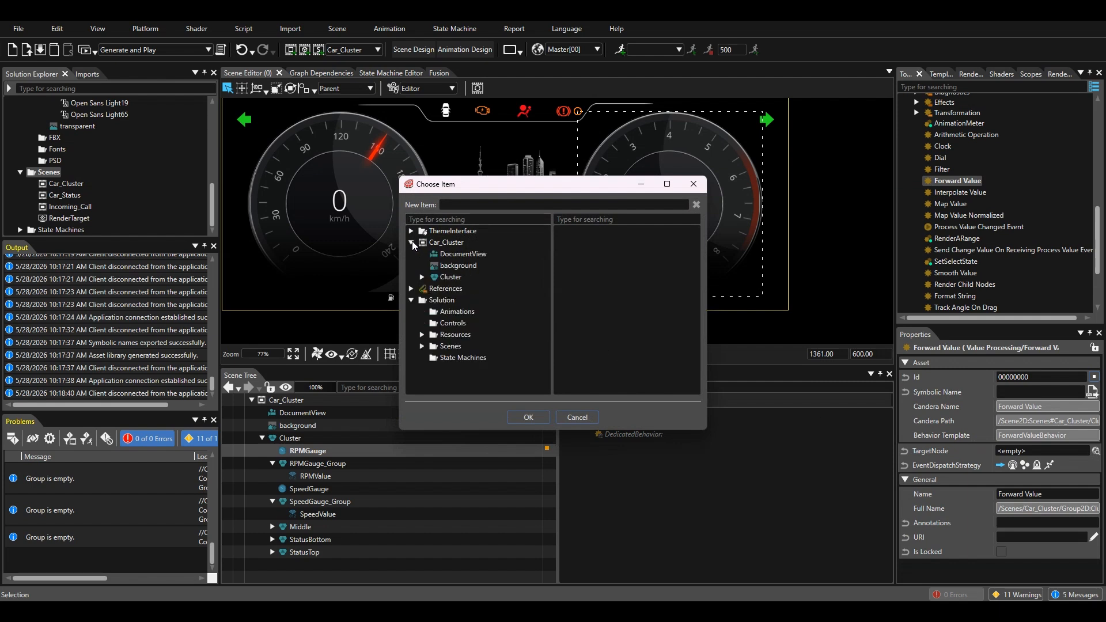
pyautogui.click(424, 278)
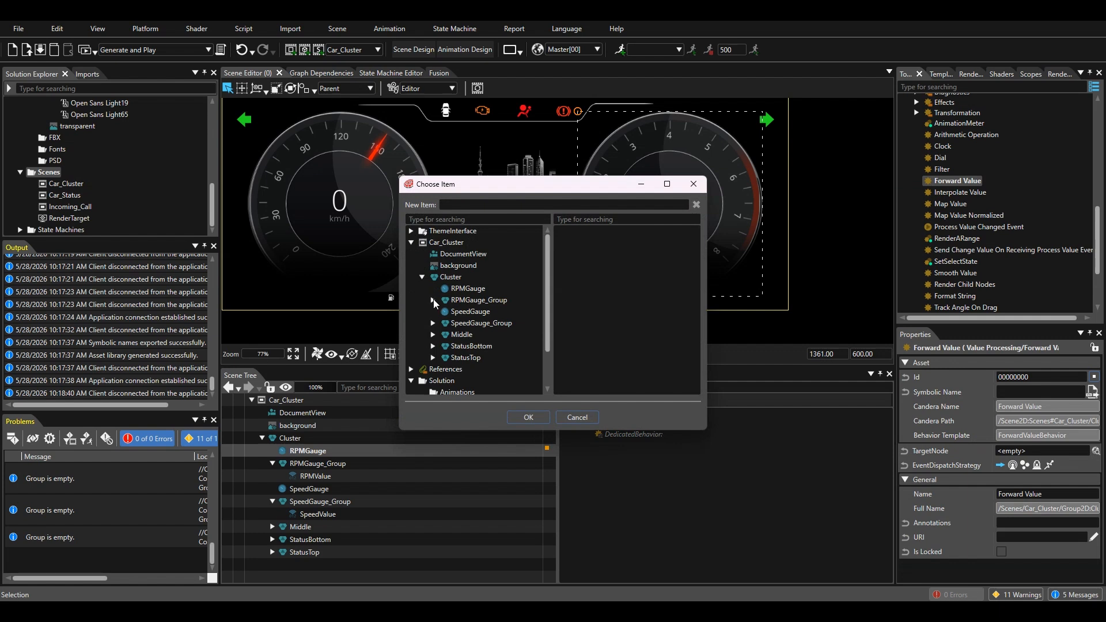
pyautogui.click(433, 301)
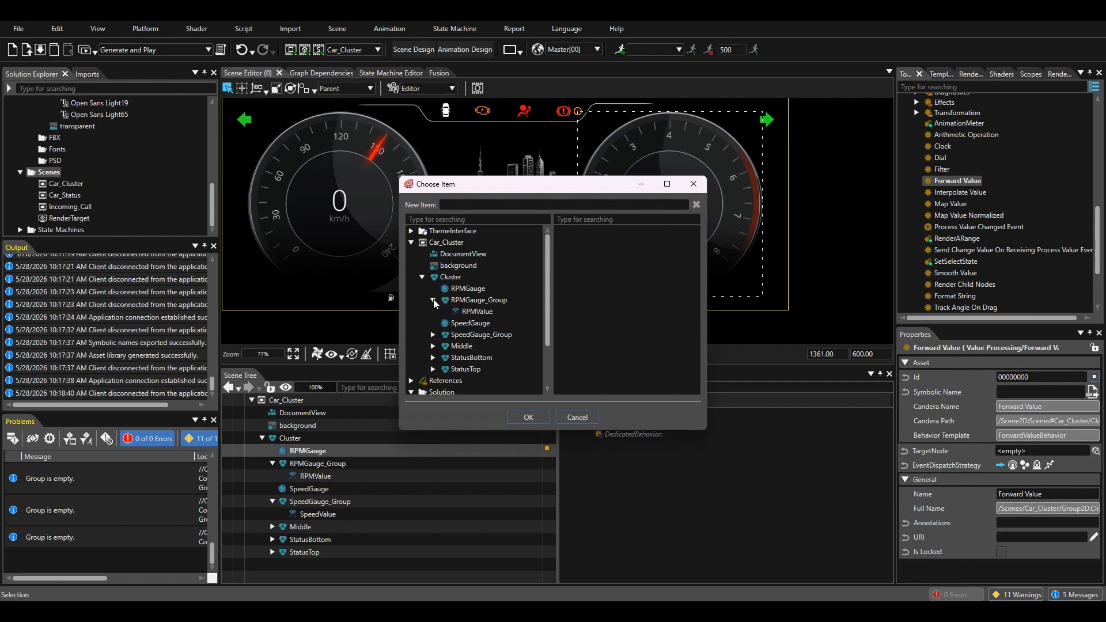
pyautogui.click(477, 312)
pyautogui.click(529, 417)
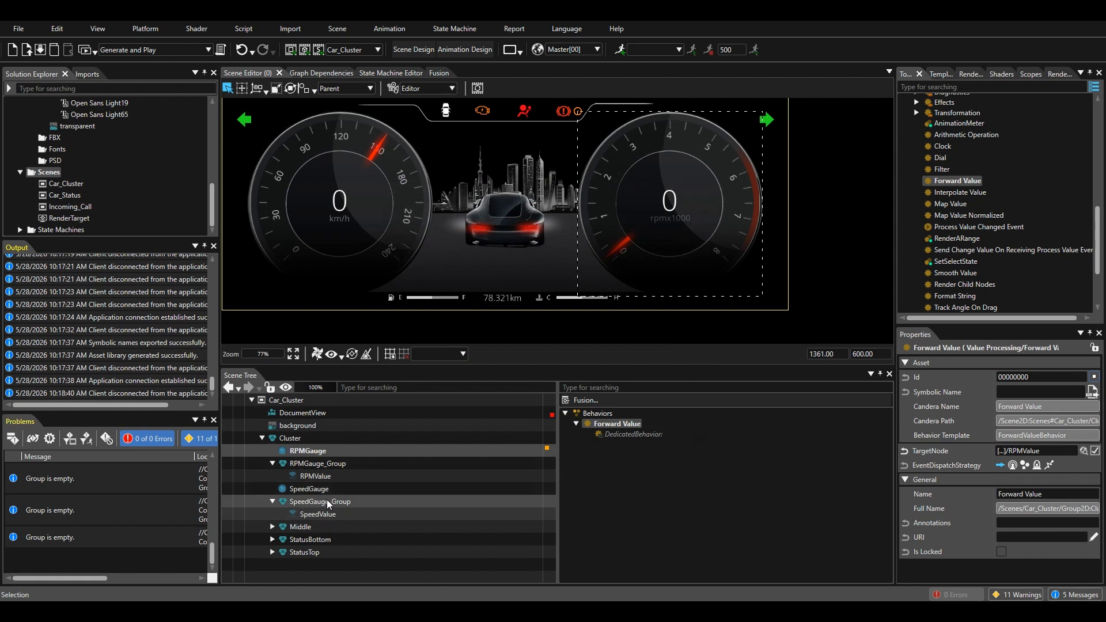
# Add a Forward Value behavior to SpeedGauge and set its target node to SpeedValue in SpeedGauge_Group
pyautogui.moveTo(956, 181); pyautogui.dragTo(610, 454)
pyautogui.click(639, 424)
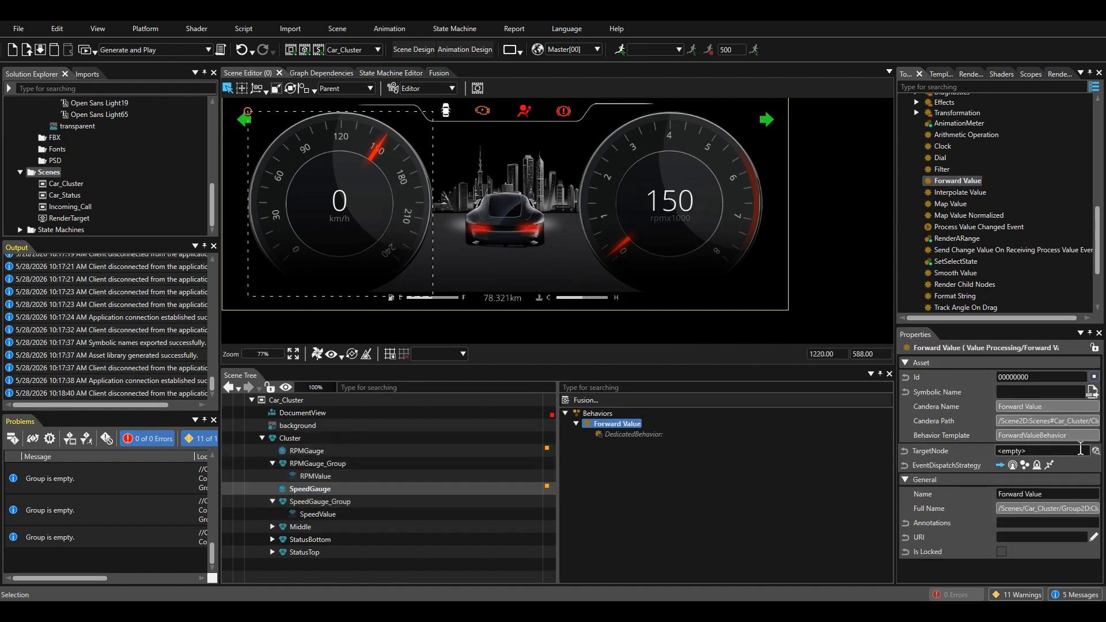
pyautogui.click(1095, 451)
pyautogui.click(411, 242)
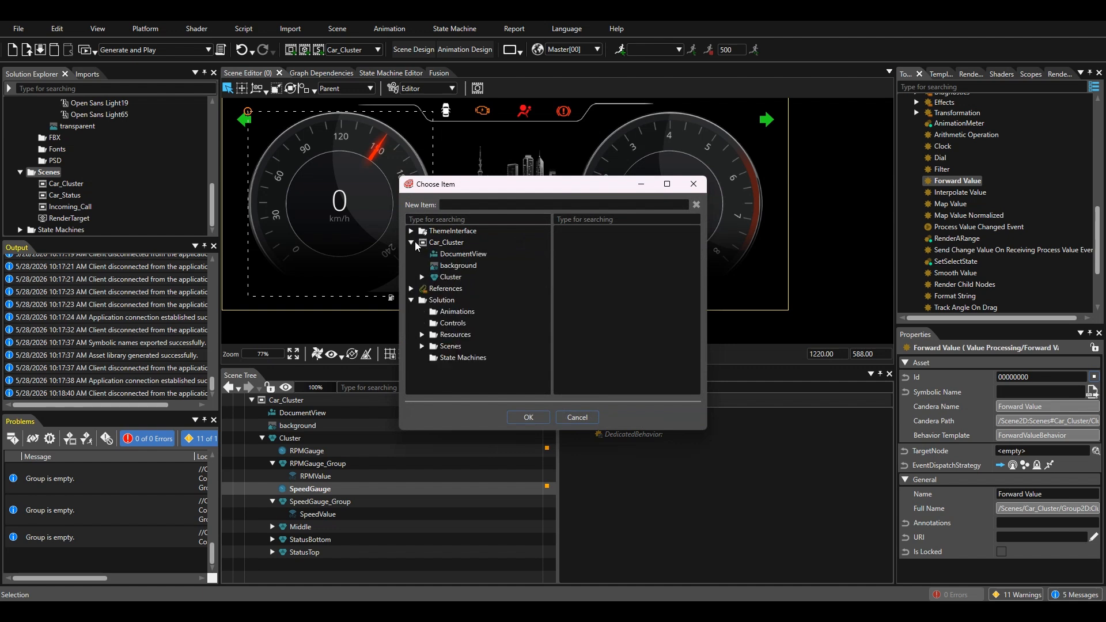
pyautogui.click(423, 278)
pyautogui.click(433, 323)
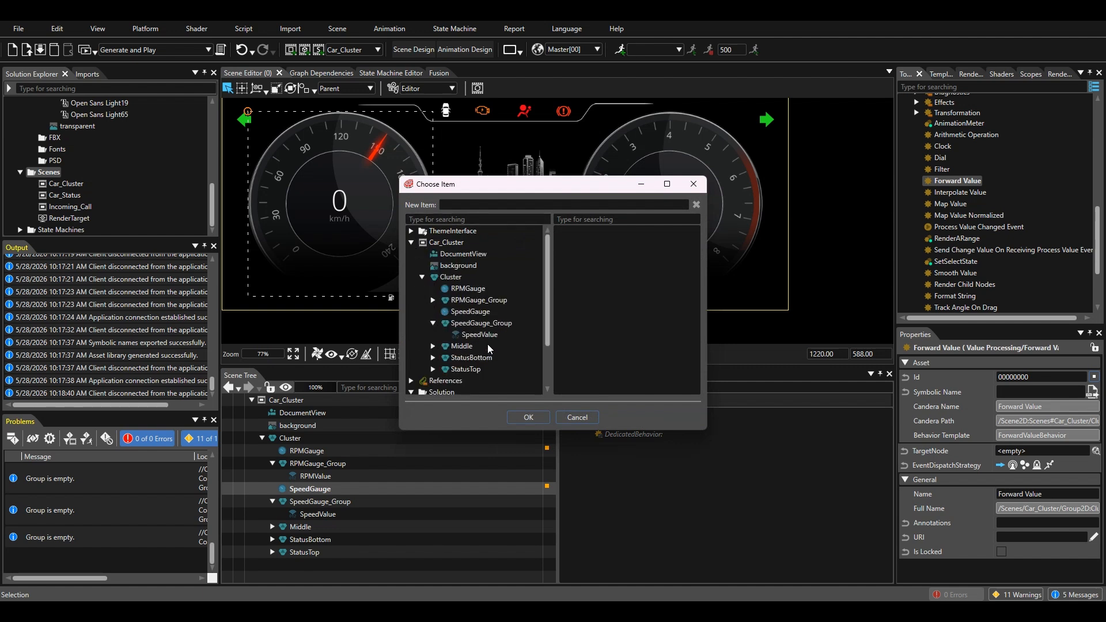
pyautogui.click(482, 335)
pyautogui.click(528, 417)
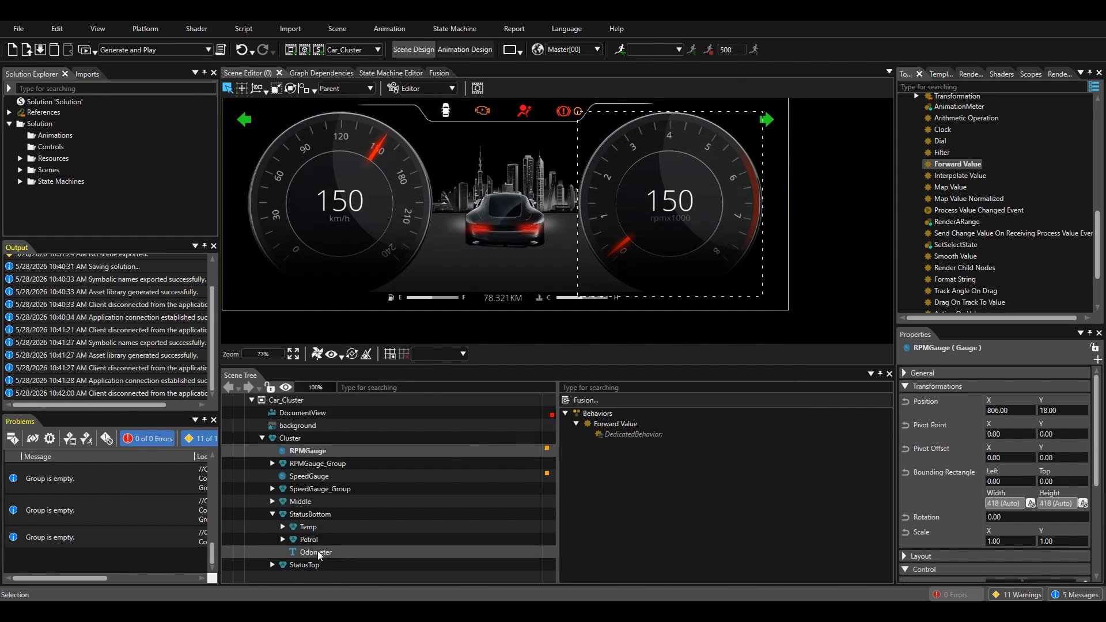
# Select the Odometer text under StatusBottom and add the English[en] culture to the solution's cultures
pyautogui.click(317, 552)
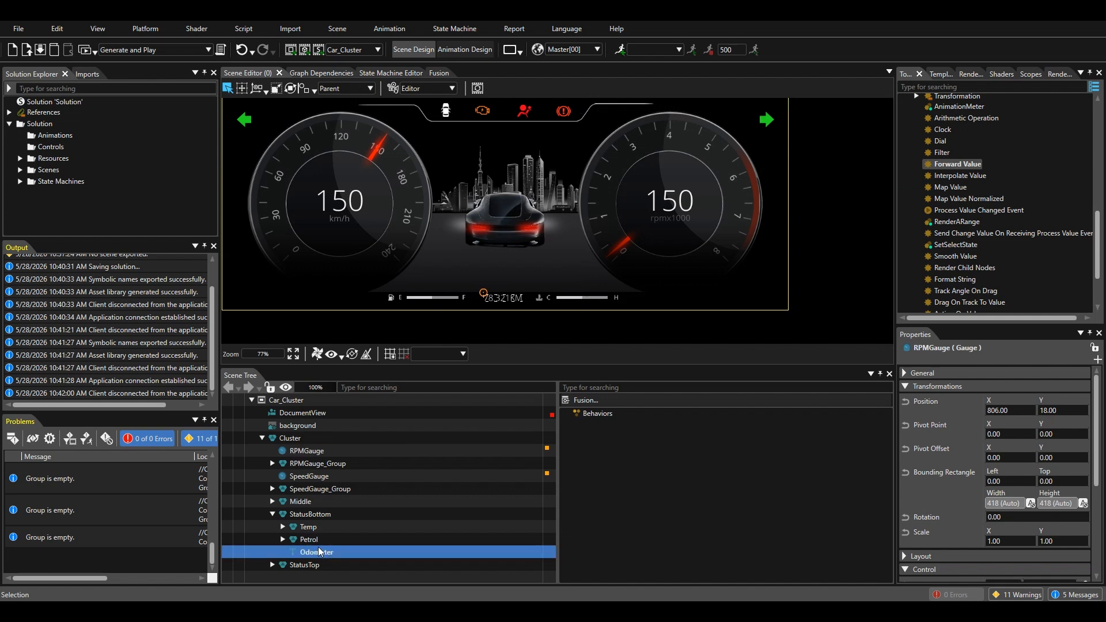
pyautogui.click(539, 51)
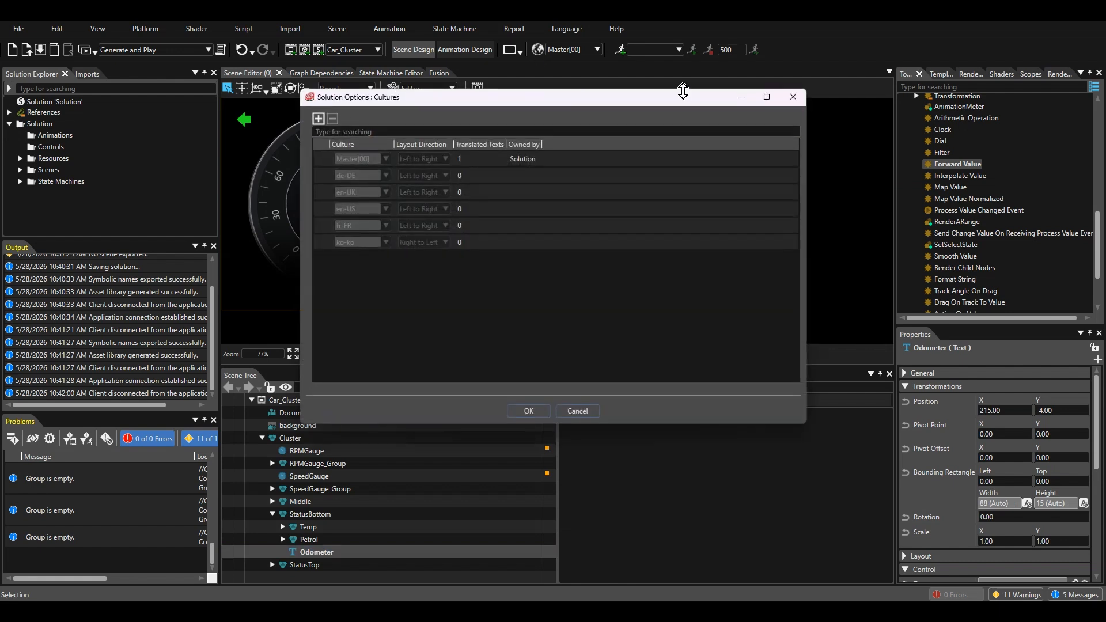
pyautogui.click(318, 118)
pyautogui.click(343, 258)
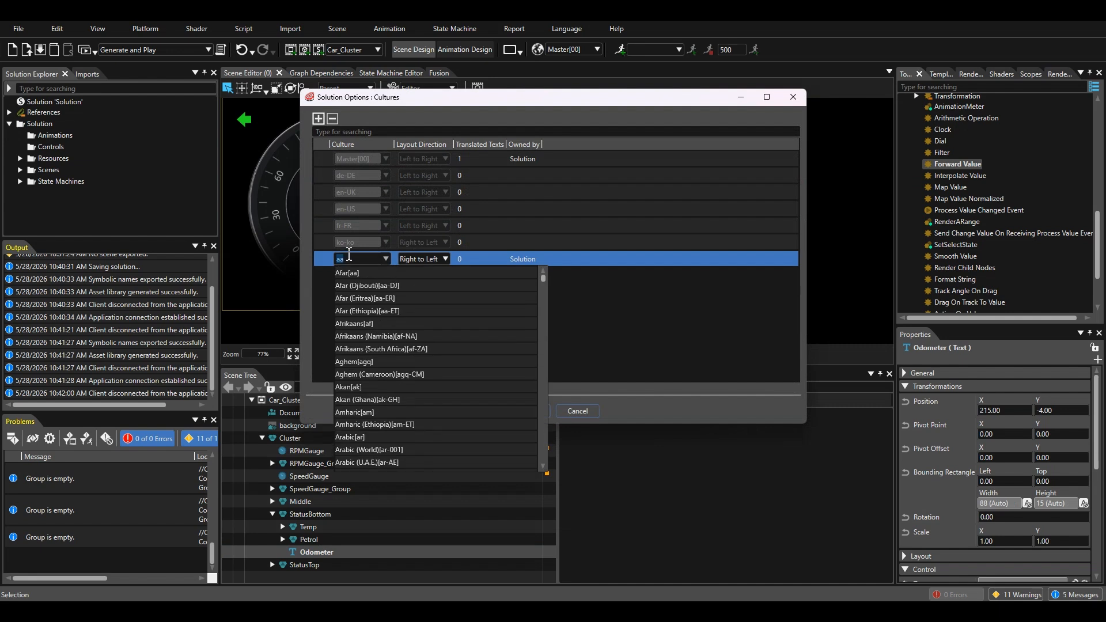
pyautogui.write('engl')
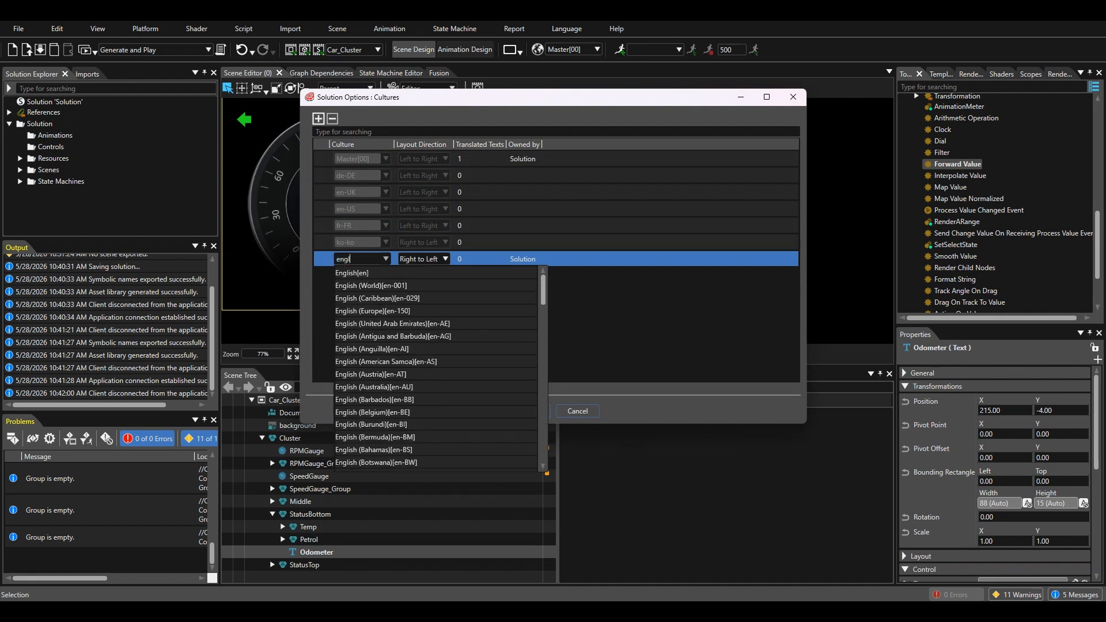
pyautogui.write('i')
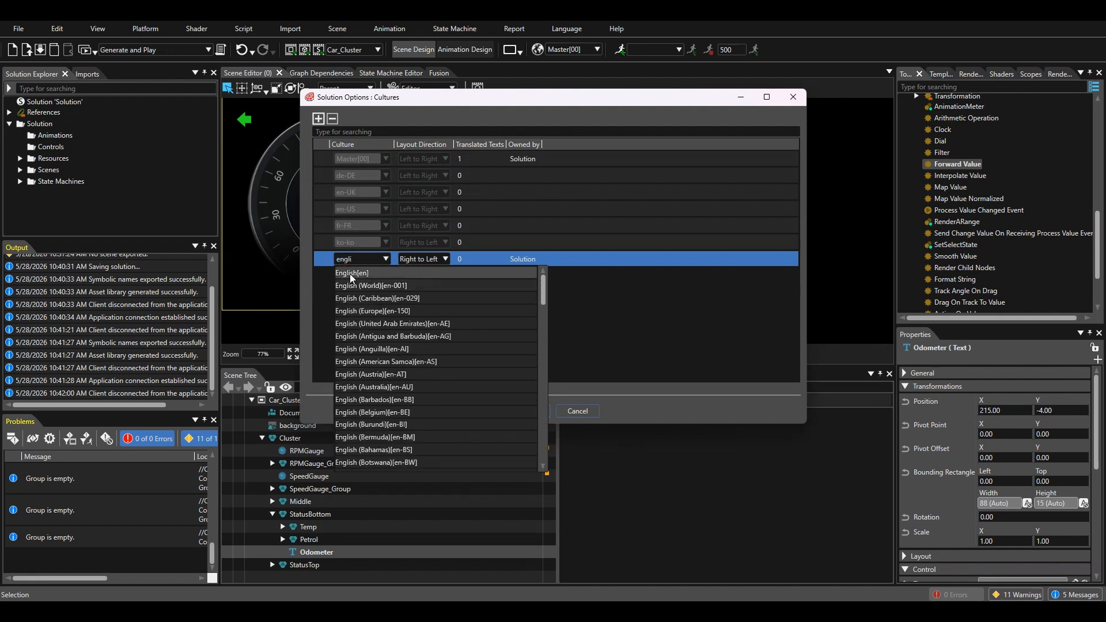
pyautogui.click(350, 274)
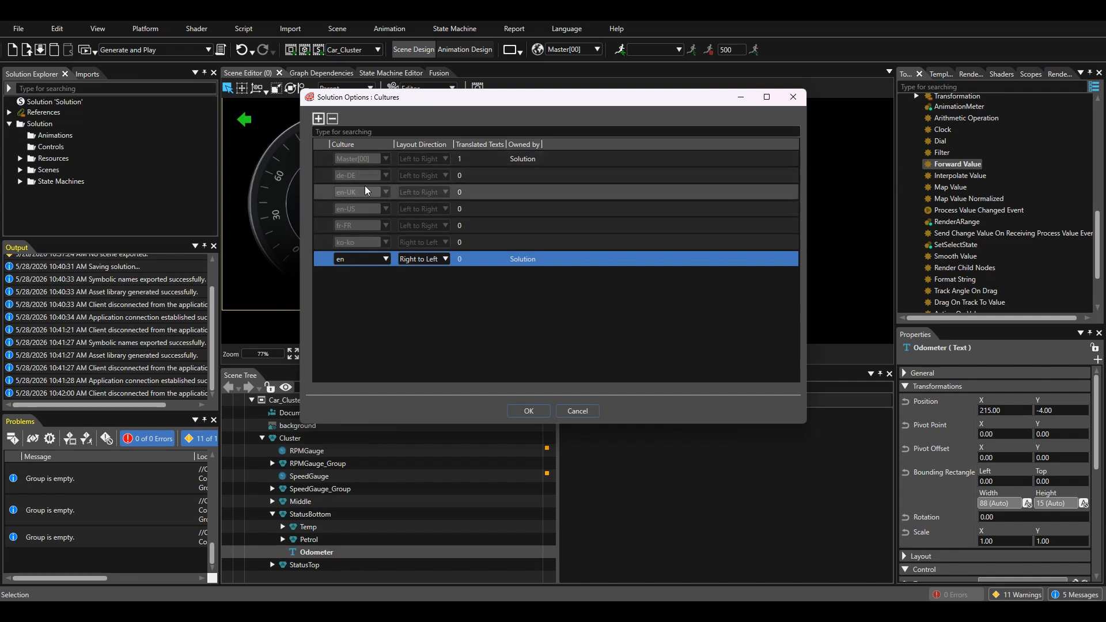
# Add the German[de] culture to the solution's cultures and apply the culture options
pyautogui.click(319, 120)
pyautogui.click(358, 275)
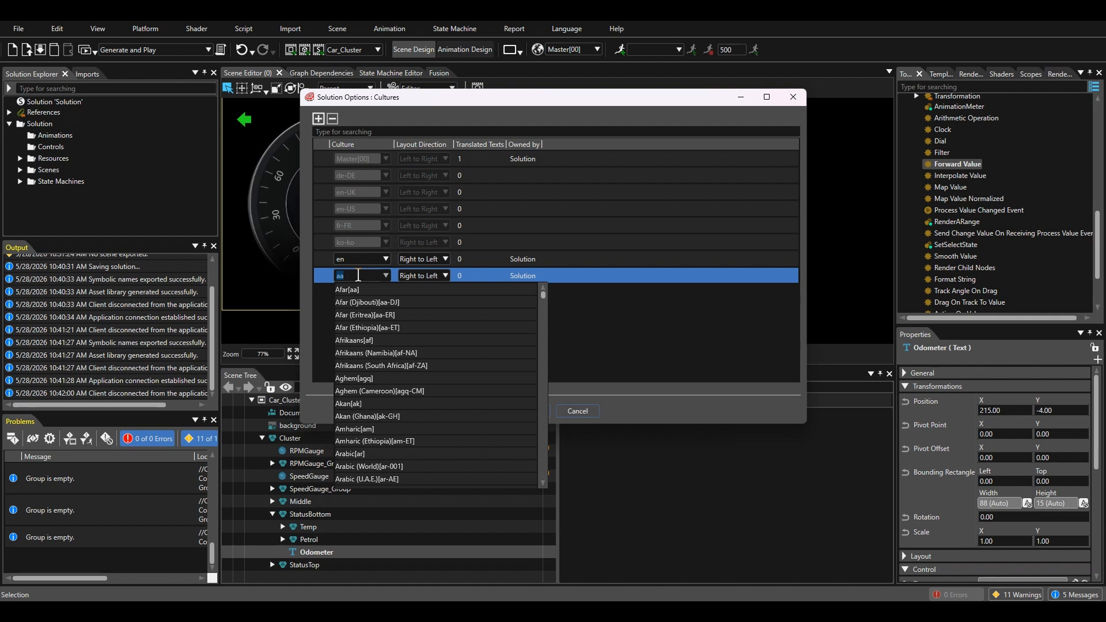
pyautogui.write('ger')
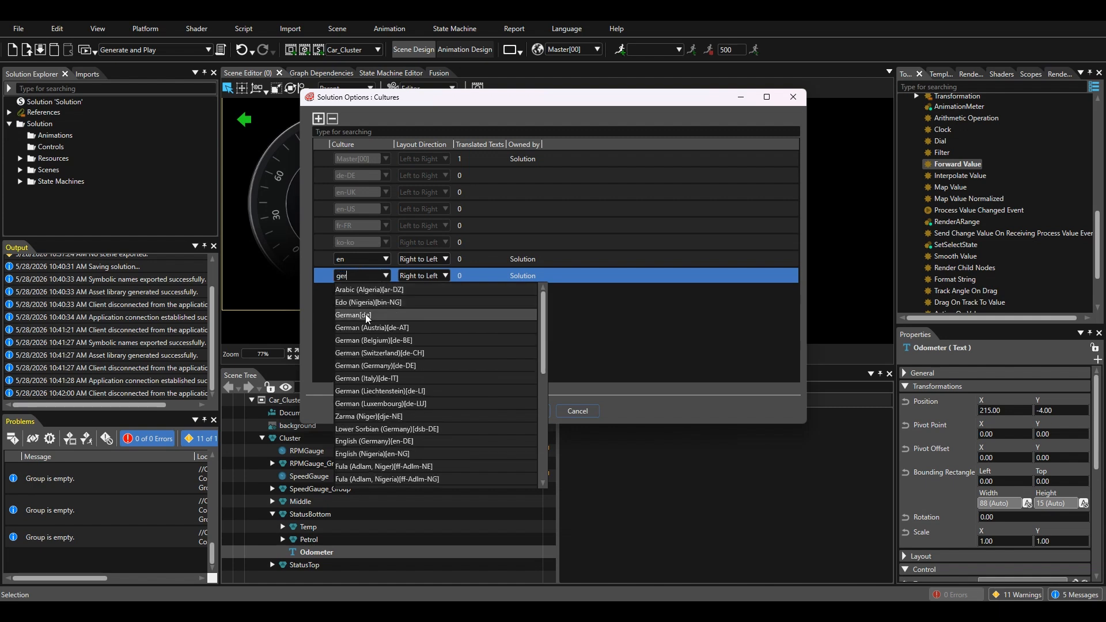
pyautogui.click(367, 315)
pyautogui.click(525, 409)
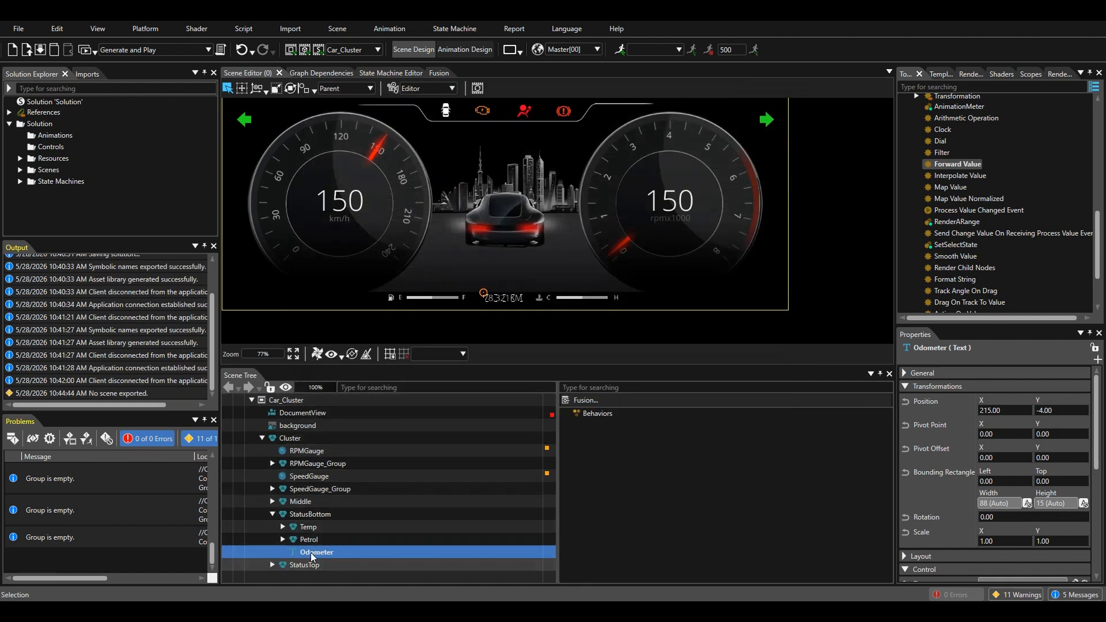
# Open the language table for the Odometer's text and set its English[en] translation to 78.321miles
pyautogui.scroll(-5, 1007, 464)
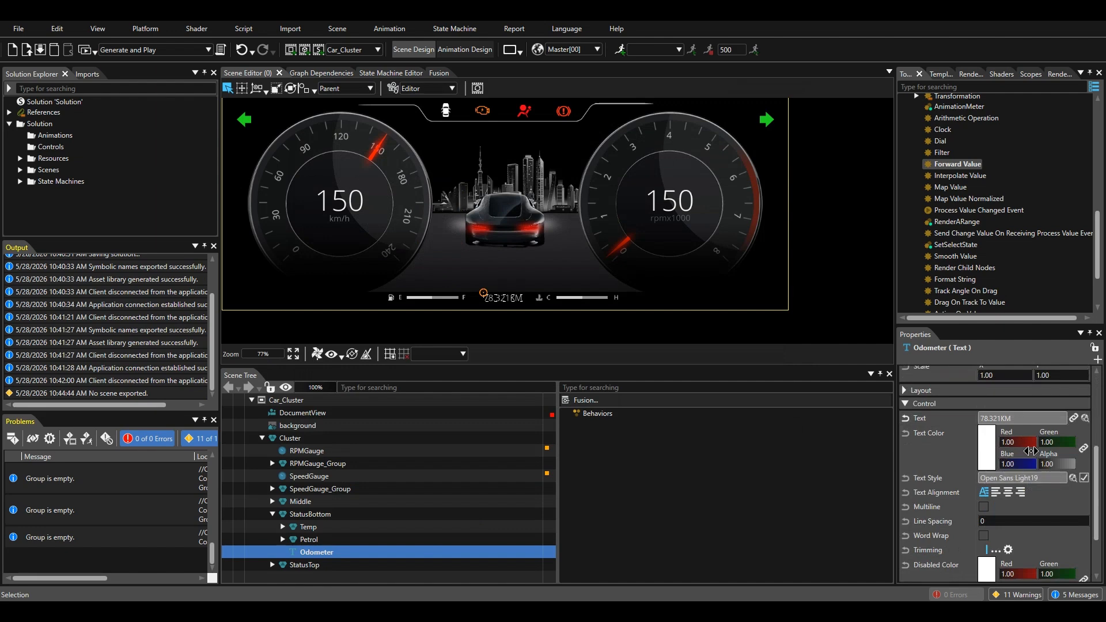
pyautogui.scroll(1, 1031, 451)
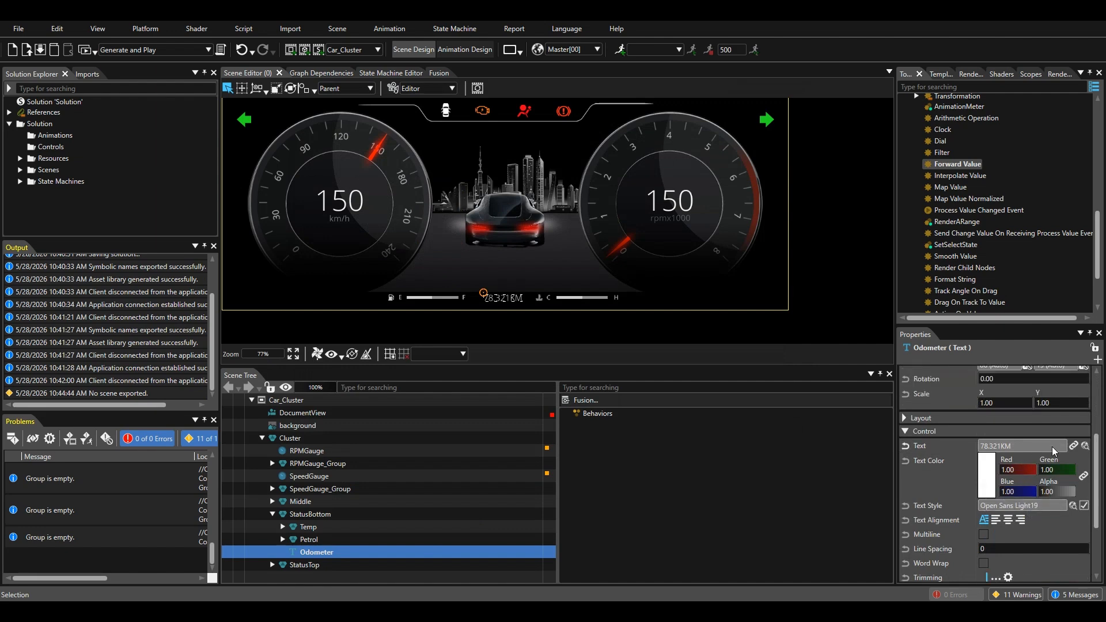
pyautogui.click(1085, 447)
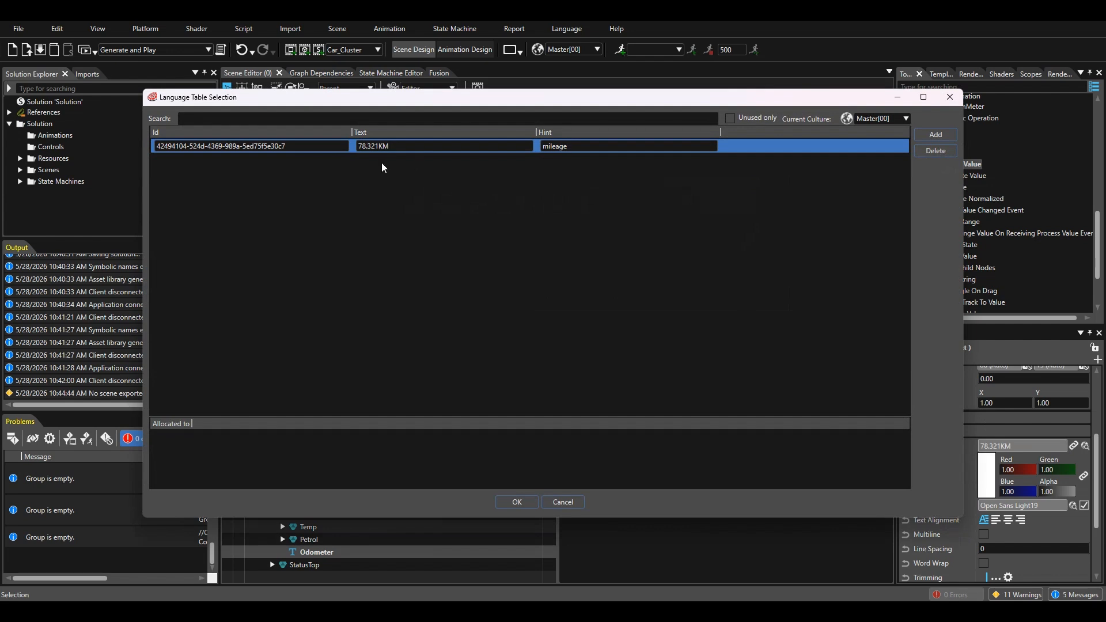
pyautogui.click(377, 146)
pyautogui.doubleClick(377, 146)
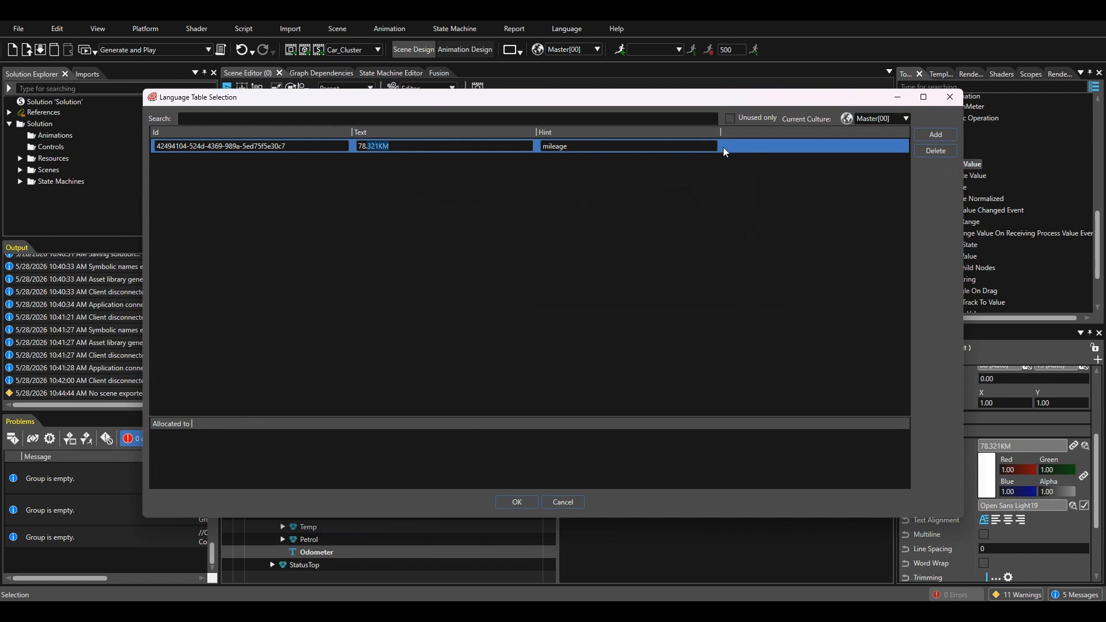
pyautogui.doubleClick(574, 146)
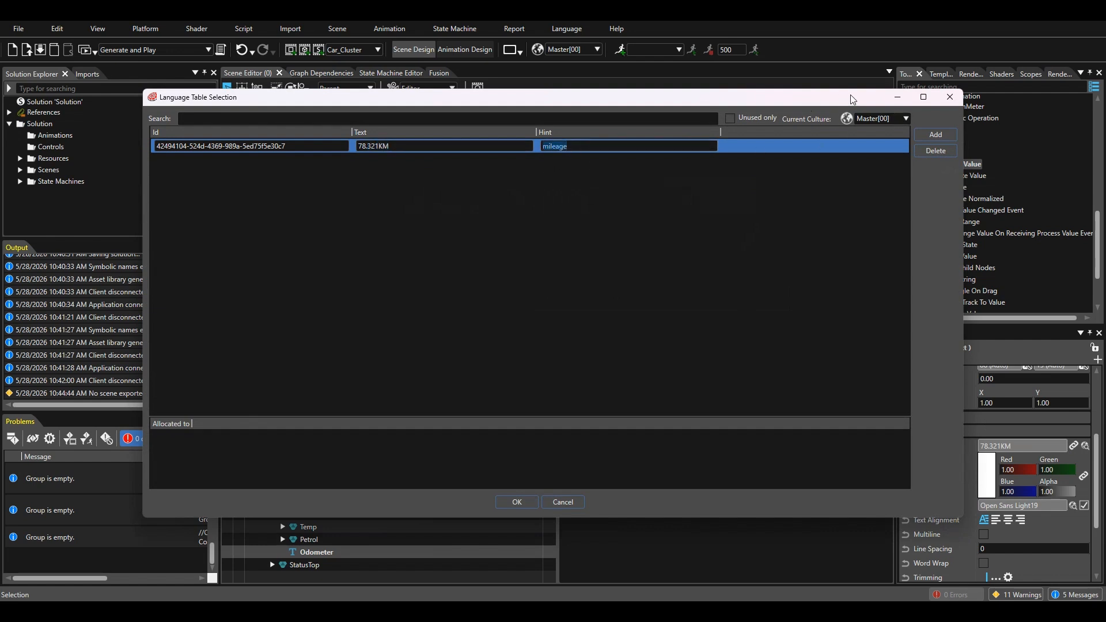
pyautogui.click(906, 118)
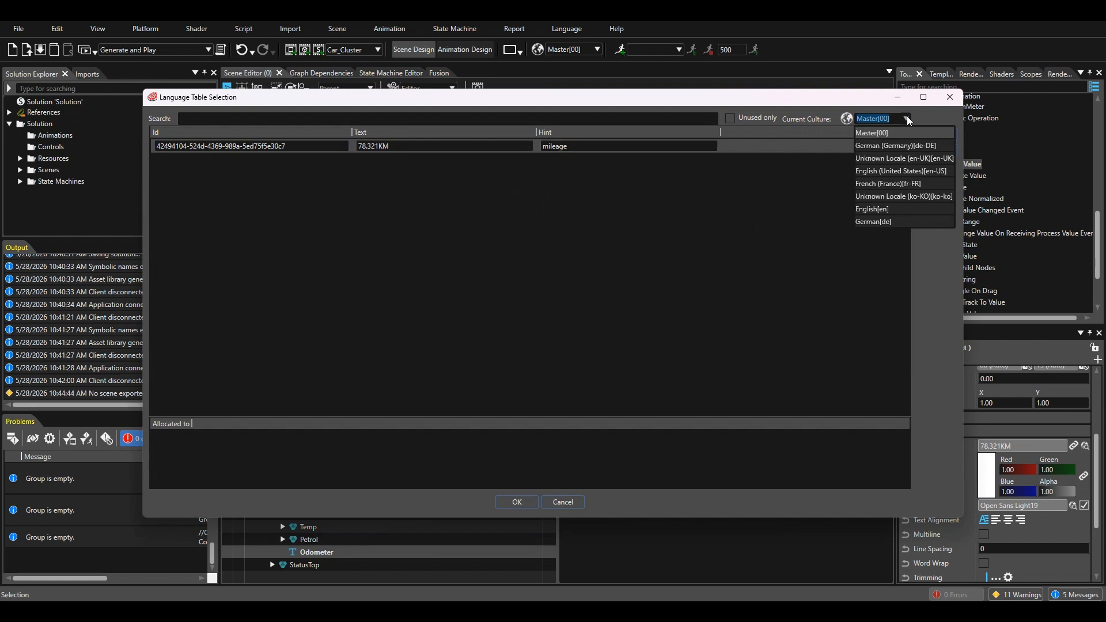
pyautogui.click(614, 153)
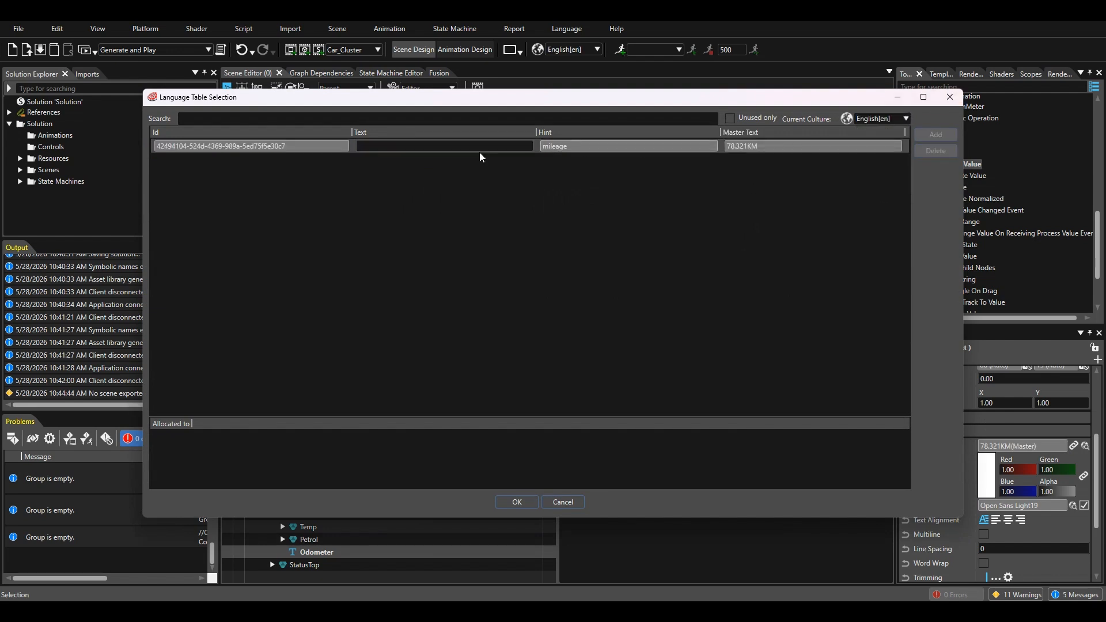
pyautogui.doubleClick(459, 147)
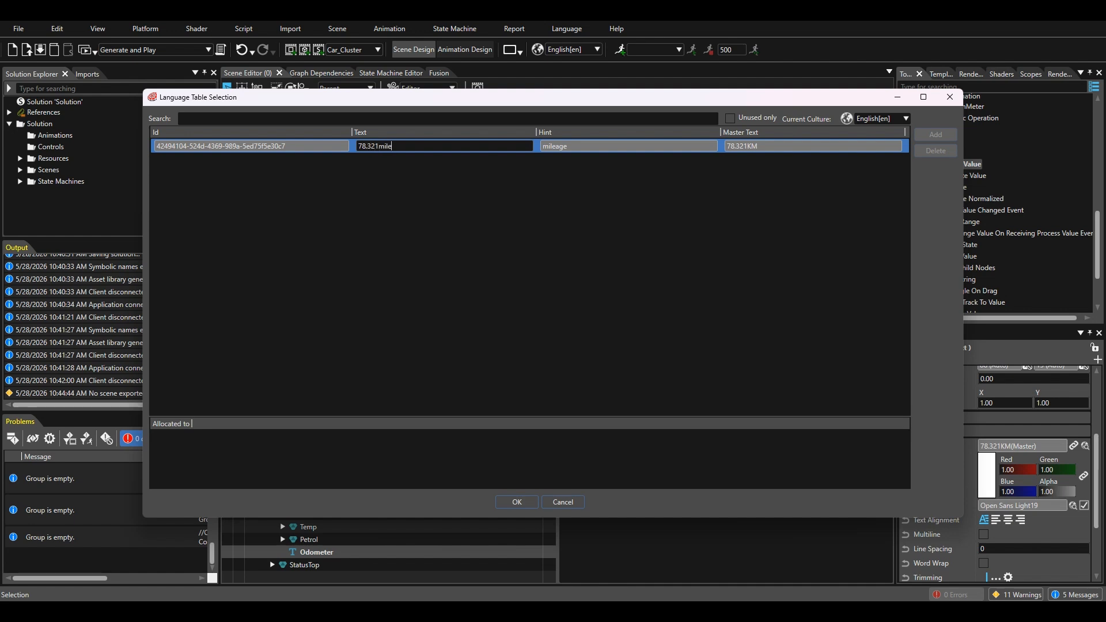
# Set the German[de] translation of the Odometer's mileage text to 78.321km and accept the language table
pyautogui.click(903, 119)
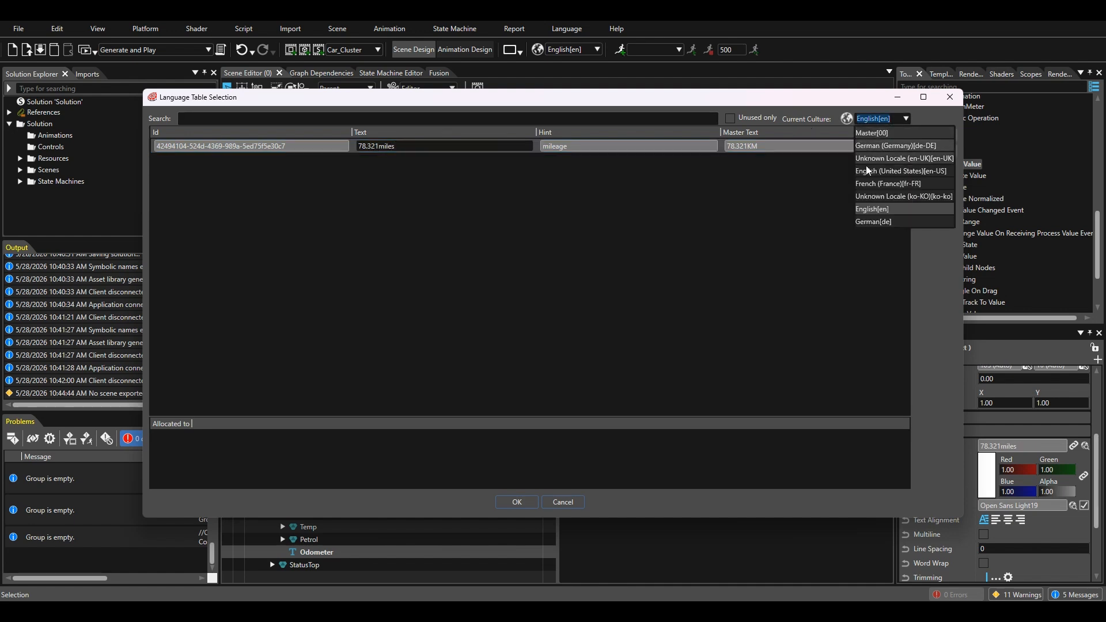
pyautogui.click(884, 223)
pyautogui.press('Down')
pyautogui.doubleClick(397, 145)
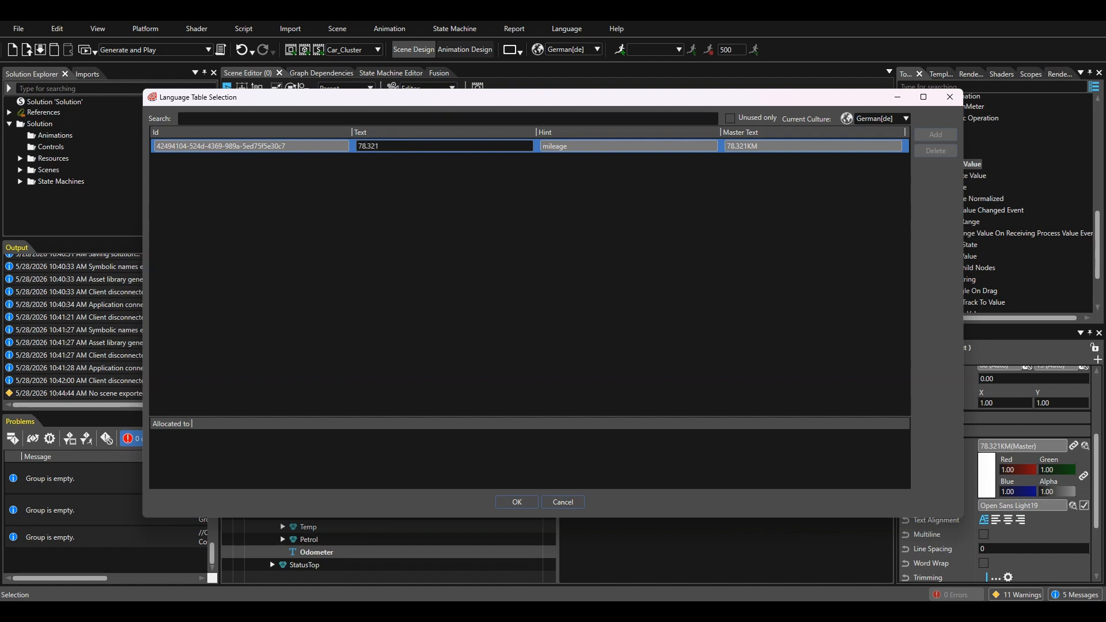
pyautogui.press('Return')
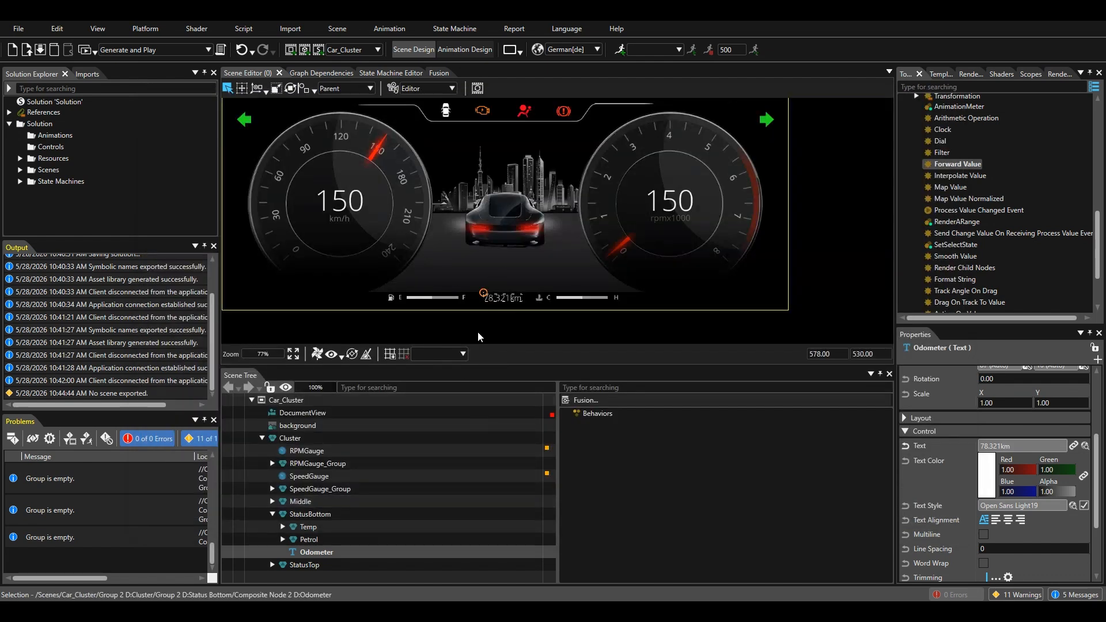
# Preview the Odometer text in the scene with the Master[00] culture and with the English[en] culture
pyautogui.click(597, 52)
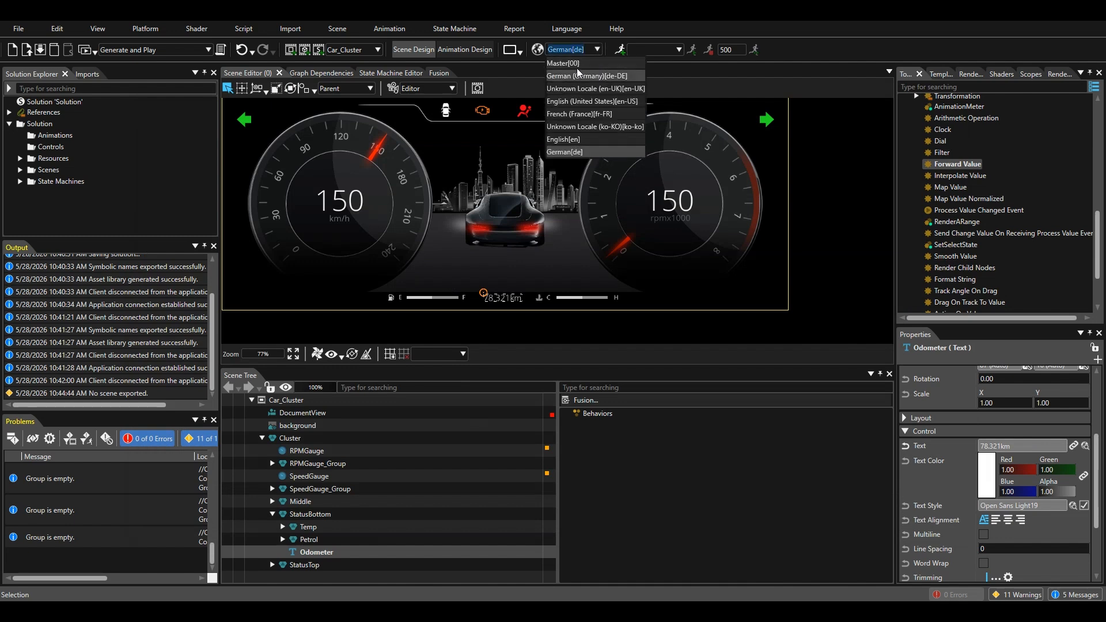
pyautogui.click(579, 64)
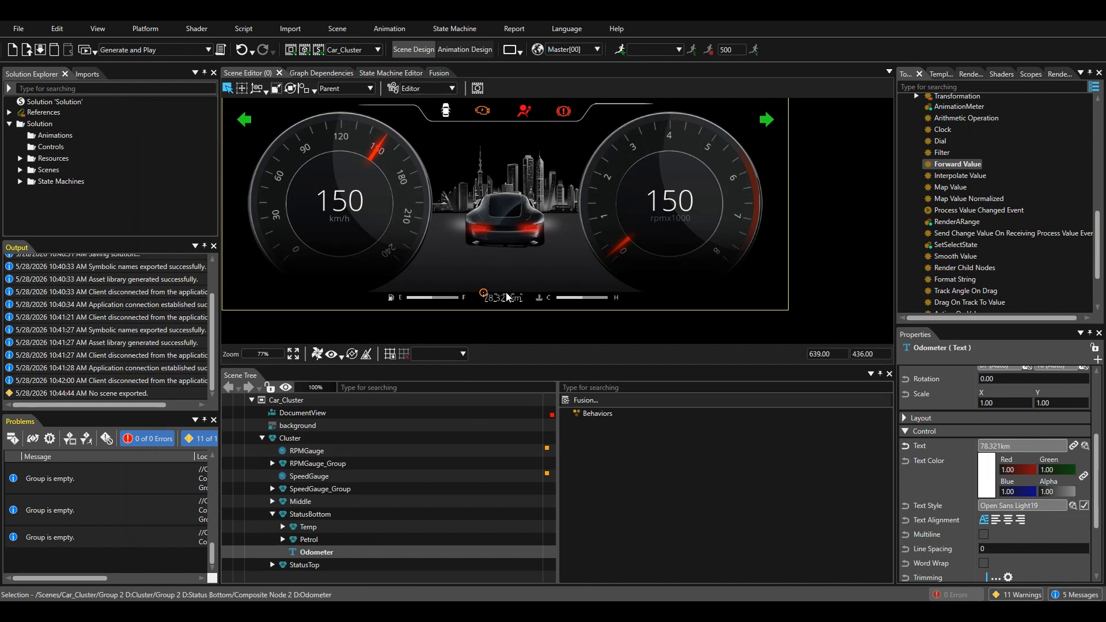
pyautogui.click(576, 50)
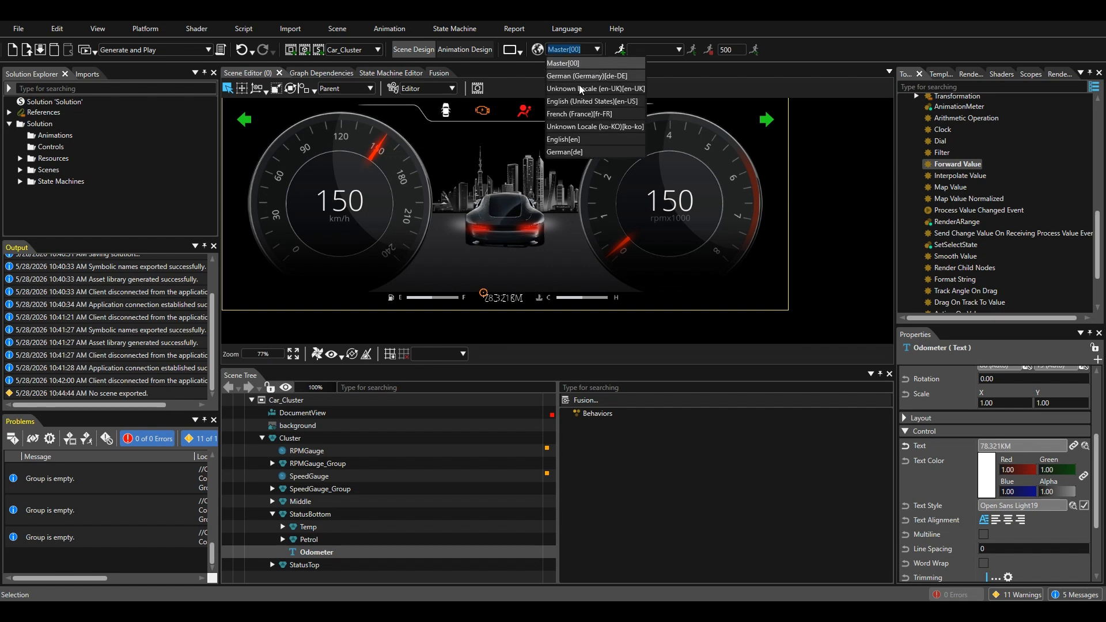
pyautogui.click(564, 136)
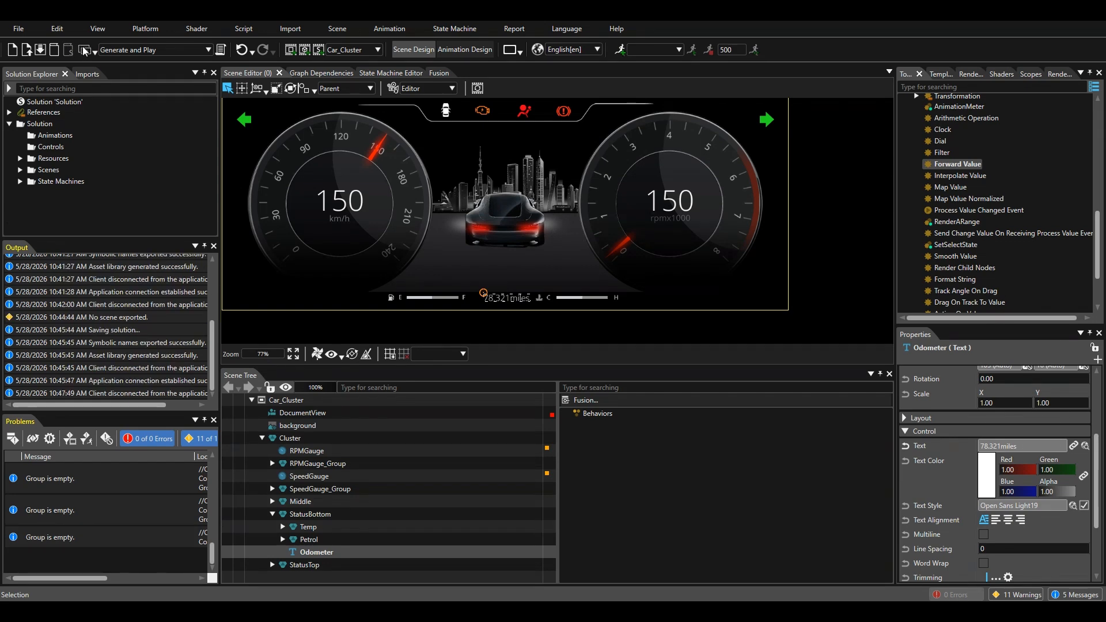
# Generate and play the solution, and display the Car_Cluster scene with its controls in the player
pyautogui.click(84, 50)
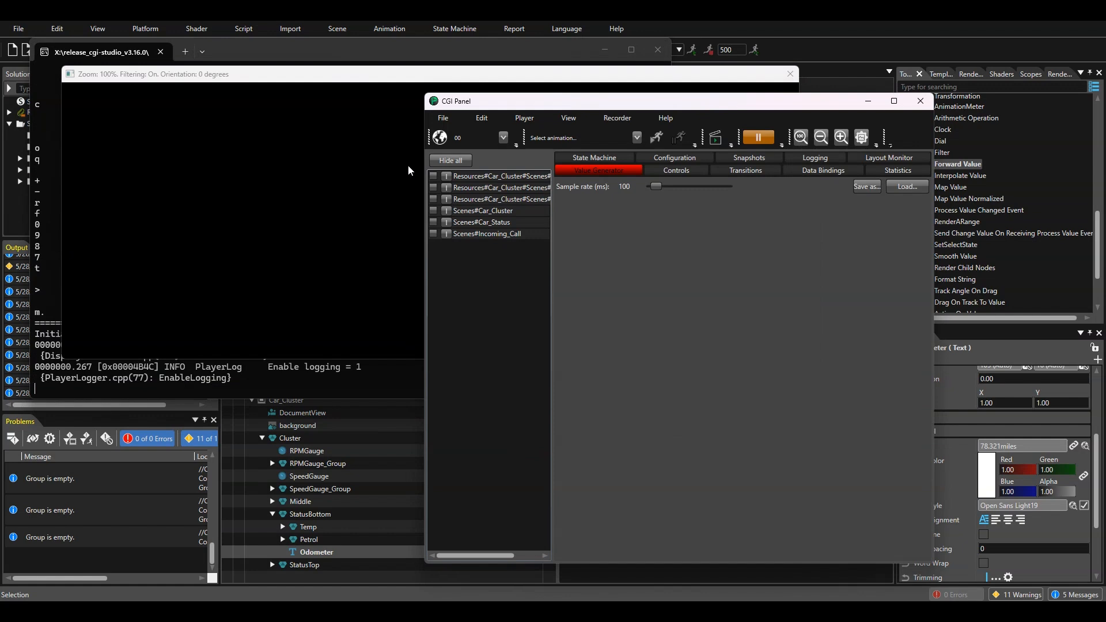
pyautogui.click(434, 210)
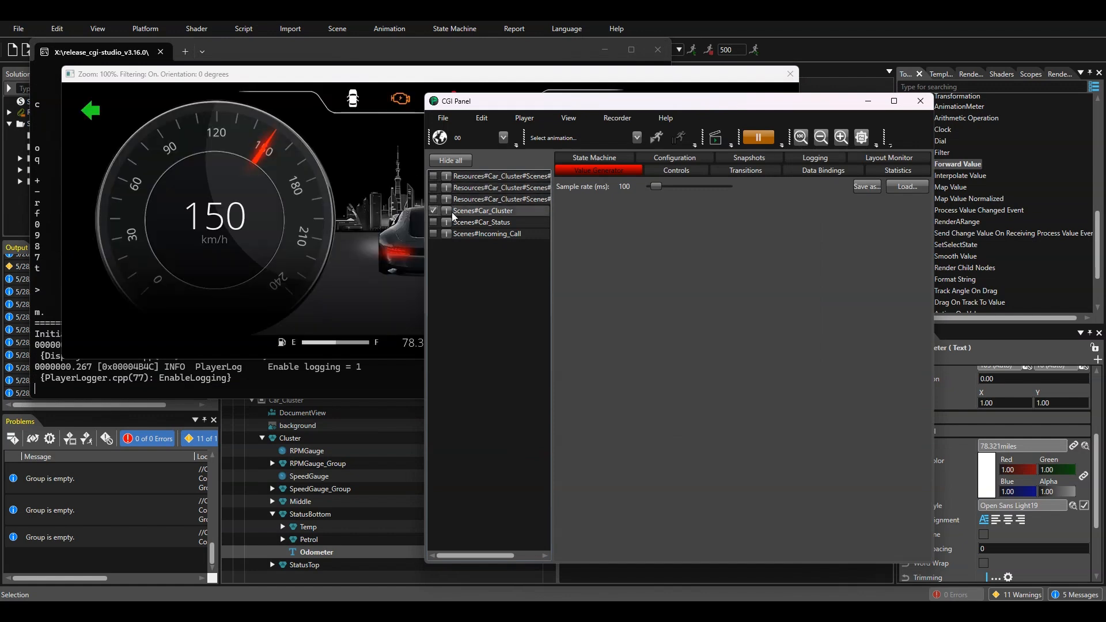
pyautogui.click(675, 170)
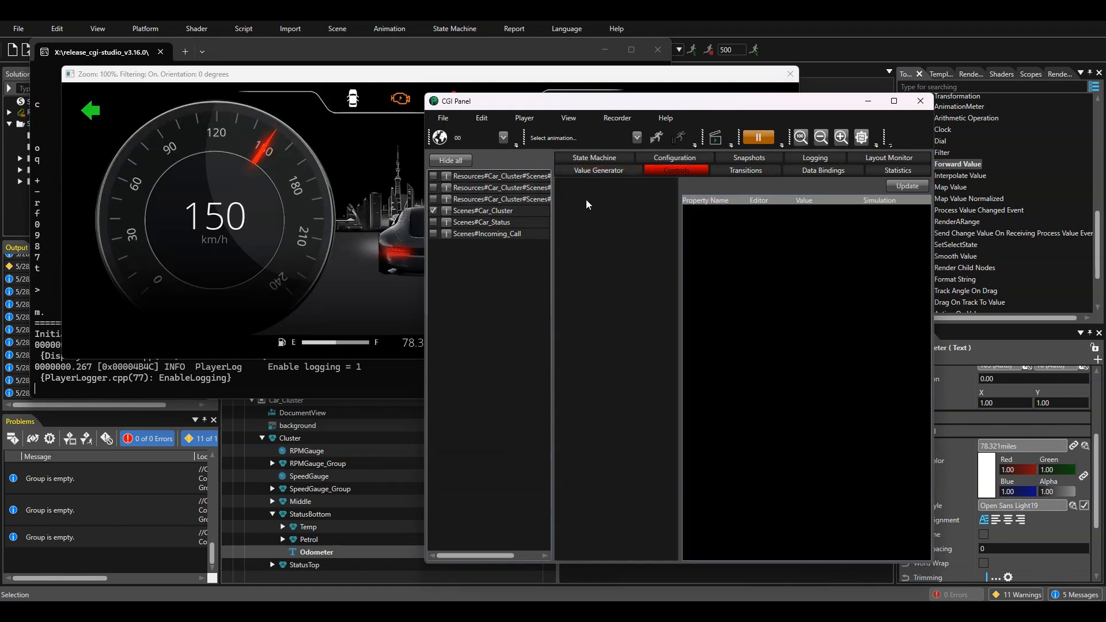
pyautogui.click(484, 211)
# Enable simulation of the Value property for RPMGauge and SpeedGauge and start the simulation with both gauges in view
pyautogui.click(587, 185)
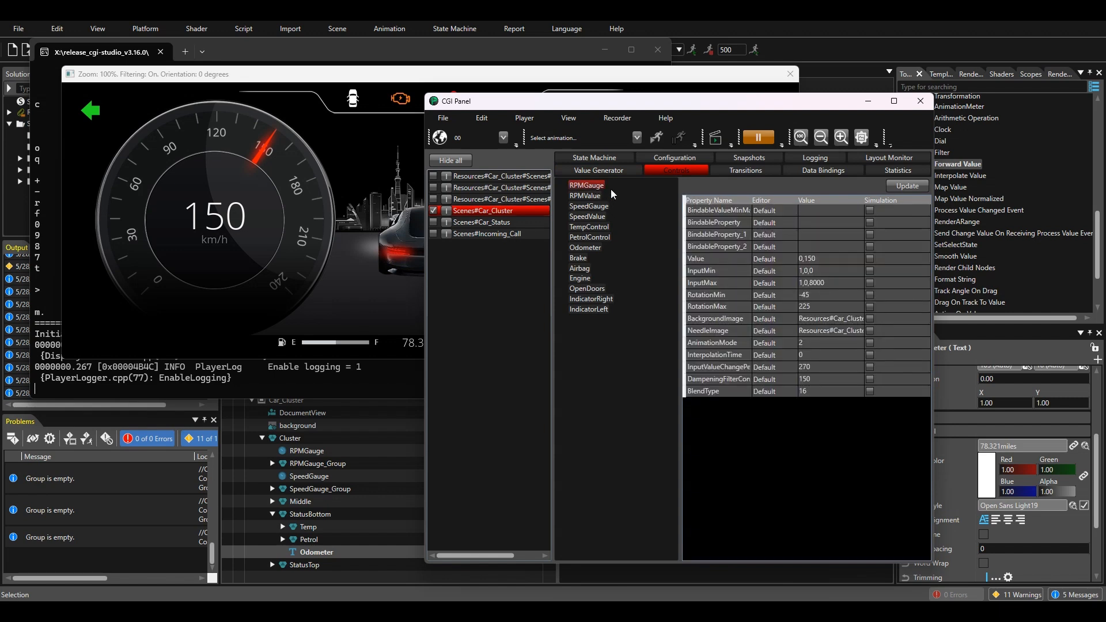
pyautogui.click(868, 257)
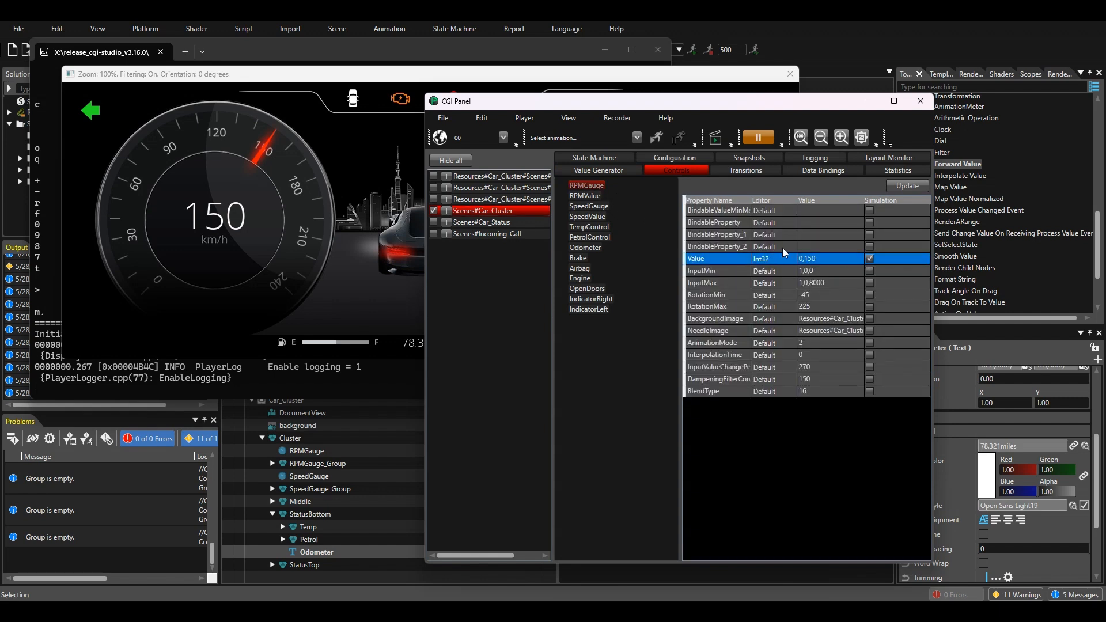
pyautogui.click(610, 206)
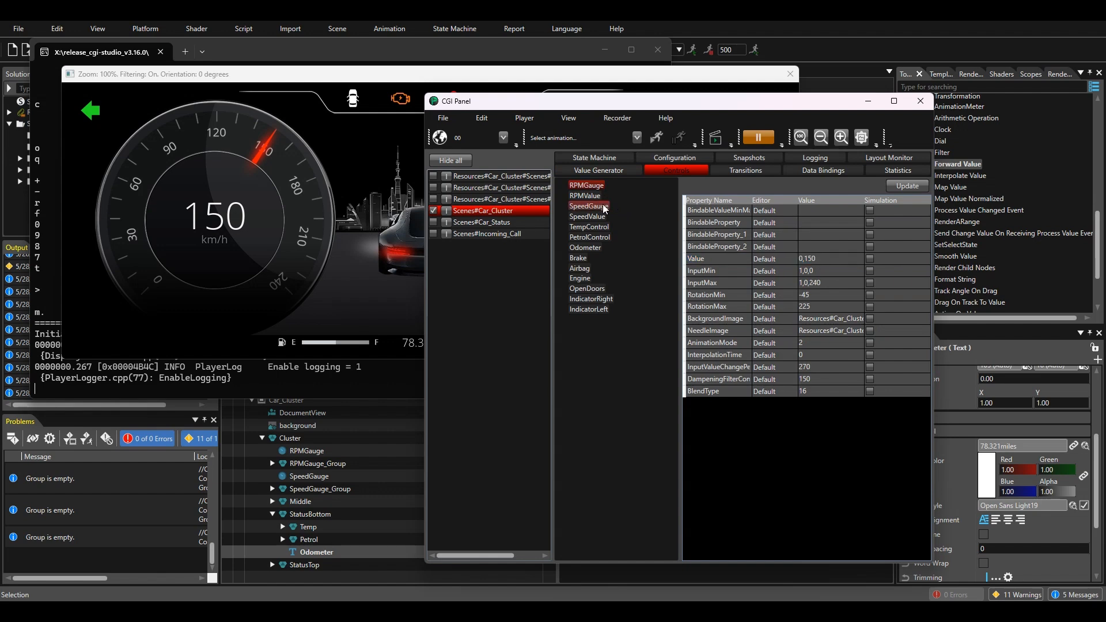
pyautogui.click(870, 259)
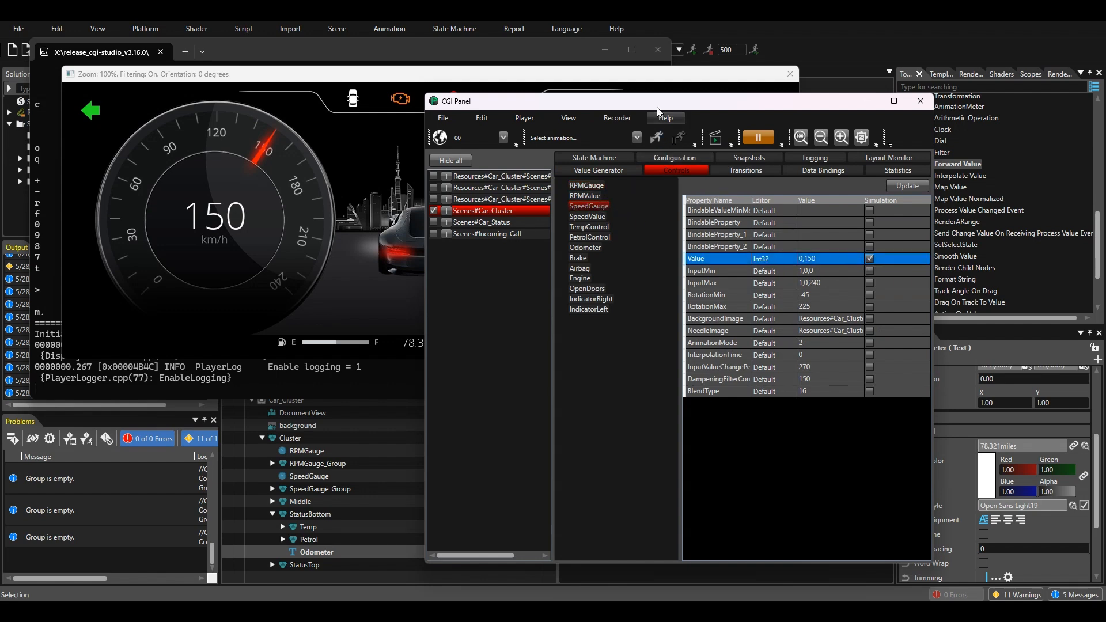
pyautogui.moveTo(655, 105); pyautogui.dragTo(685, 308)
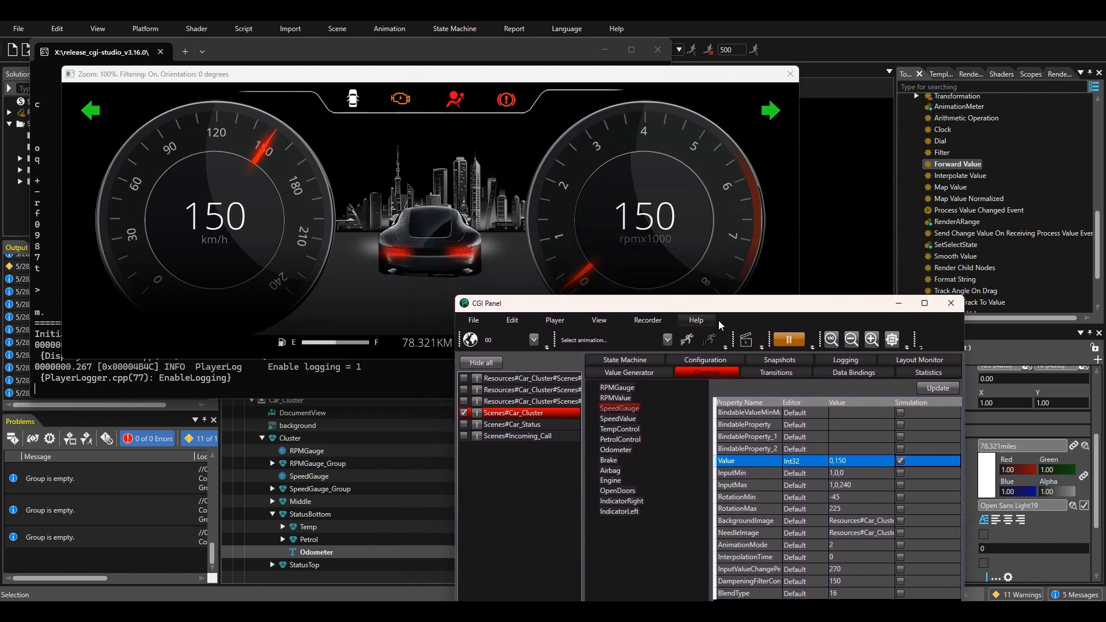
pyautogui.click(742, 341)
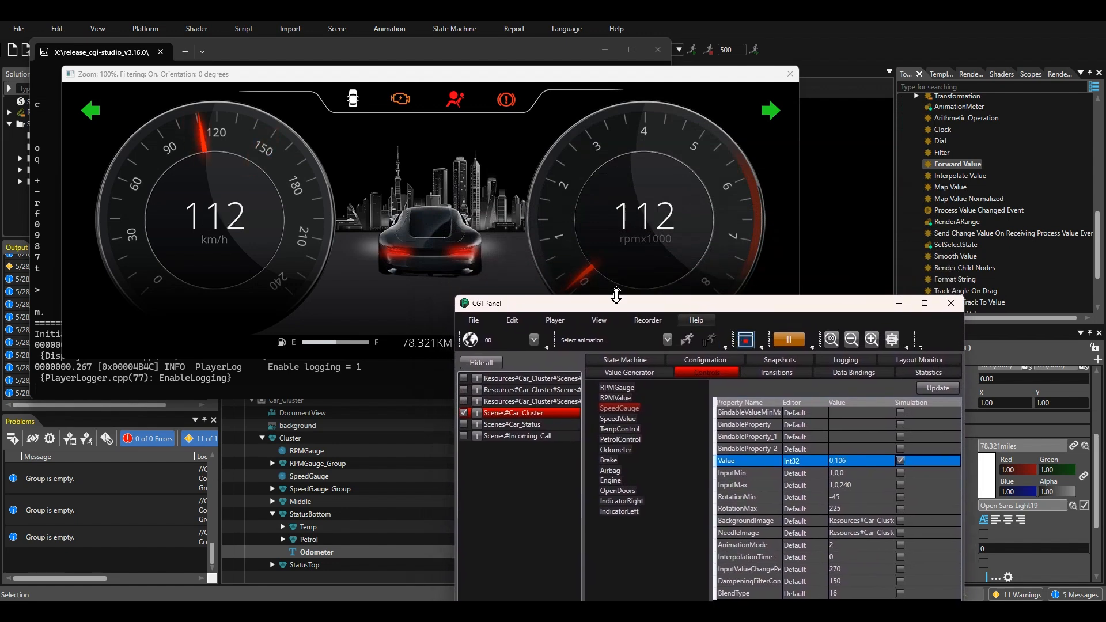
# Set the maximum of RPMGauge's simulated sine wave to 8000 in the value generator
pyautogui.click(627, 373)
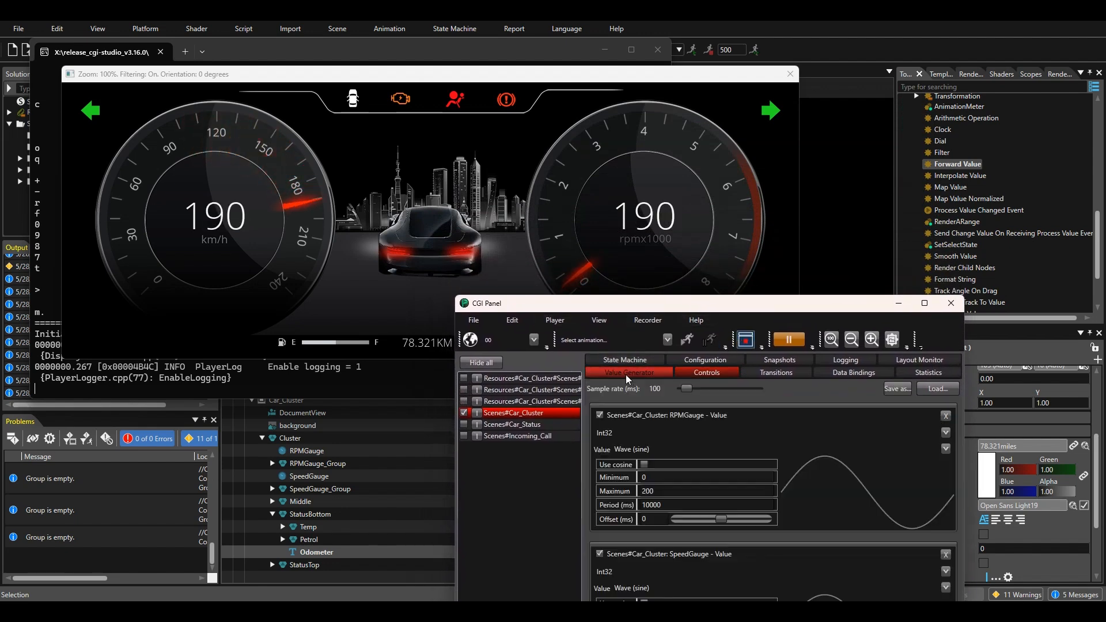
pyautogui.doubleClick(662, 494)
pyautogui.write('8')
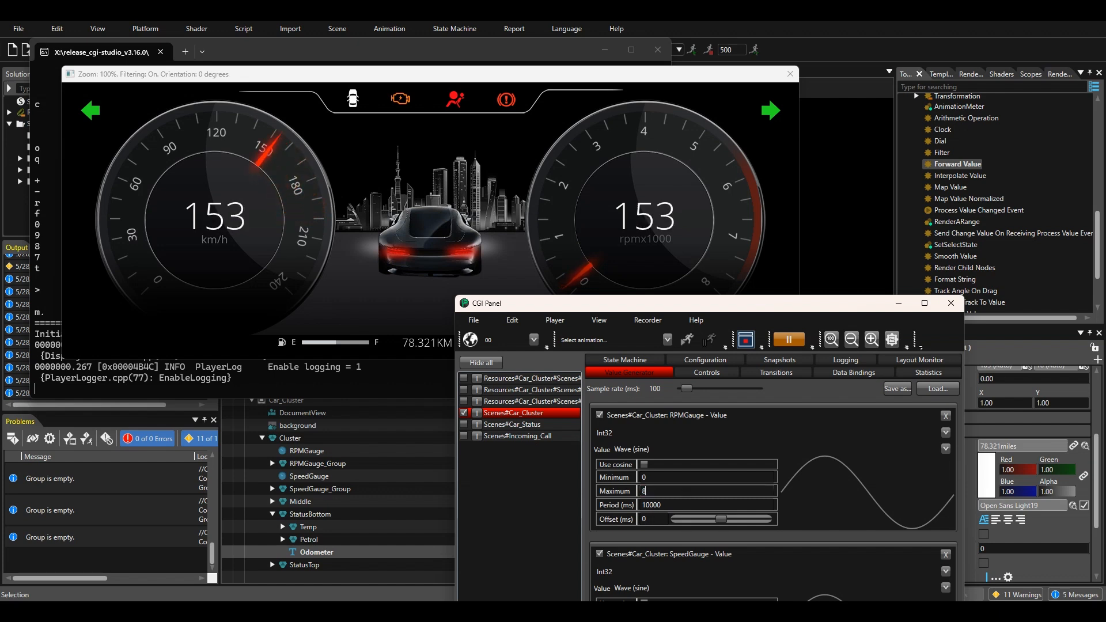
pyautogui.write('000')
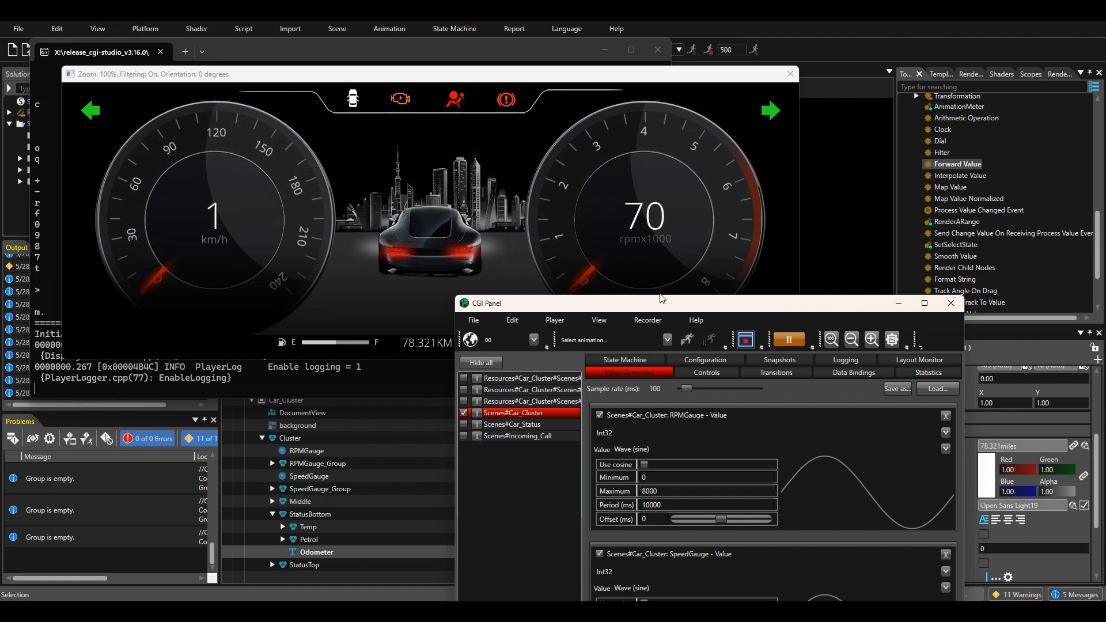
# Set the maximum of SpeedGauge's simulated sine wave to 240 and move the CGI Panel clear of the gauges
pyautogui.moveTo(663, 304); pyautogui.dragTo(644, 248)
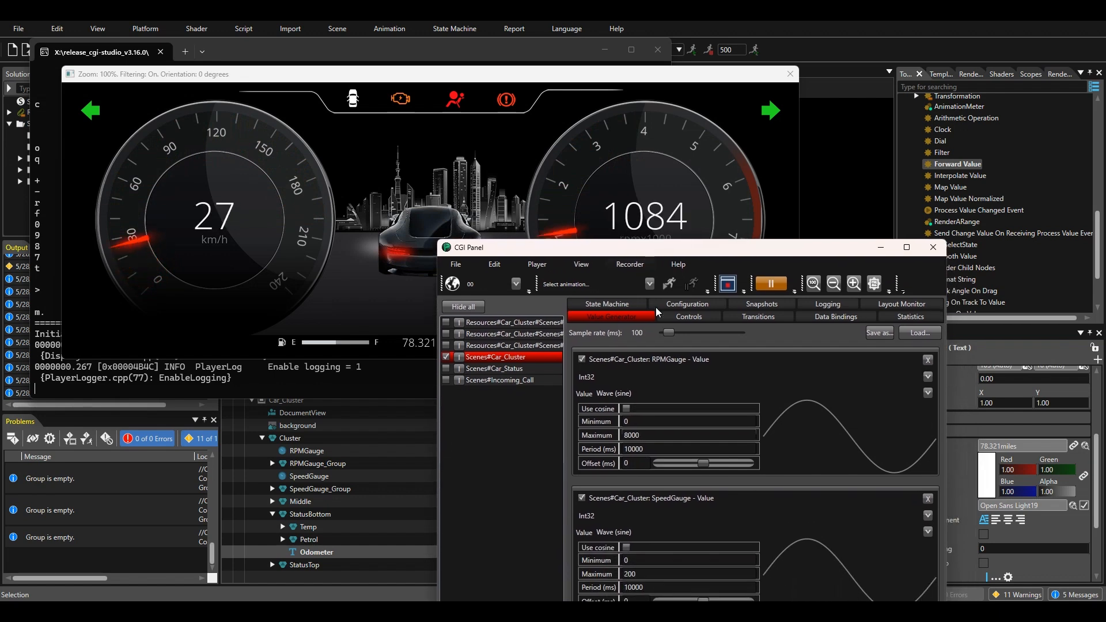
pyautogui.doubleClick(634, 574)
pyautogui.write('240')
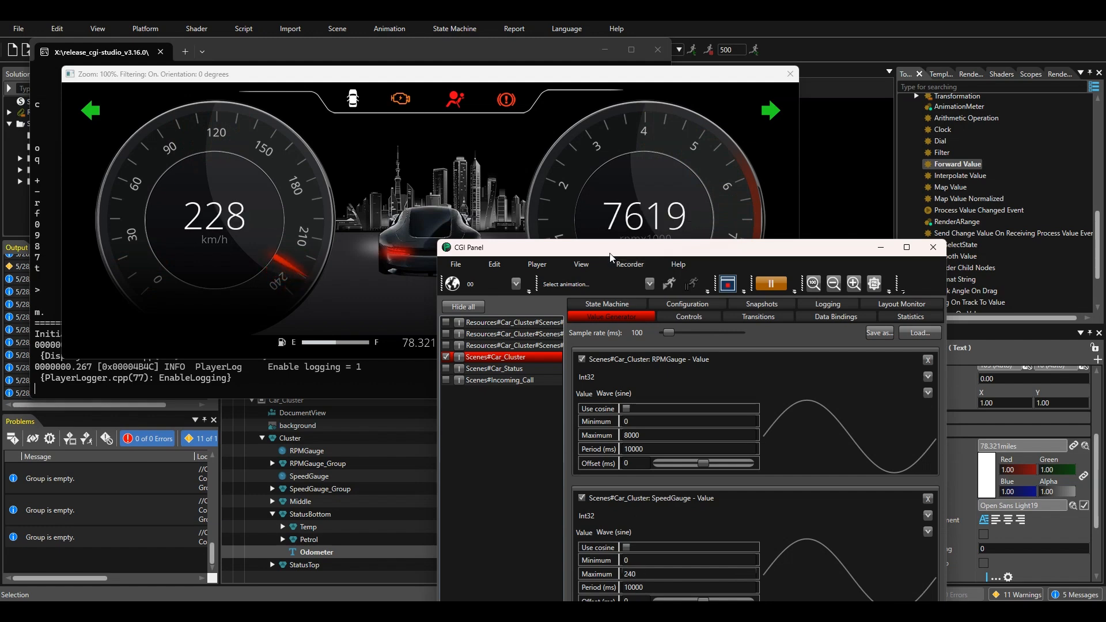
pyautogui.moveTo(609, 253); pyautogui.dragTo(654, 366)
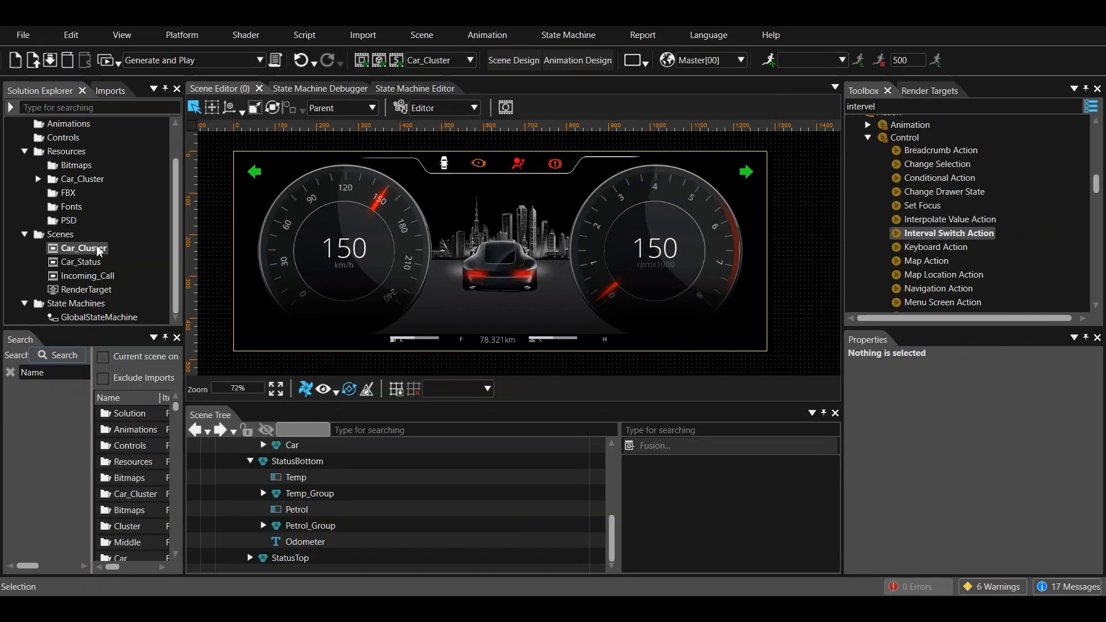
# Open GlobalStateMachine and add two new states, one beside and one below the existing state
pyautogui.doubleClick(82, 319)
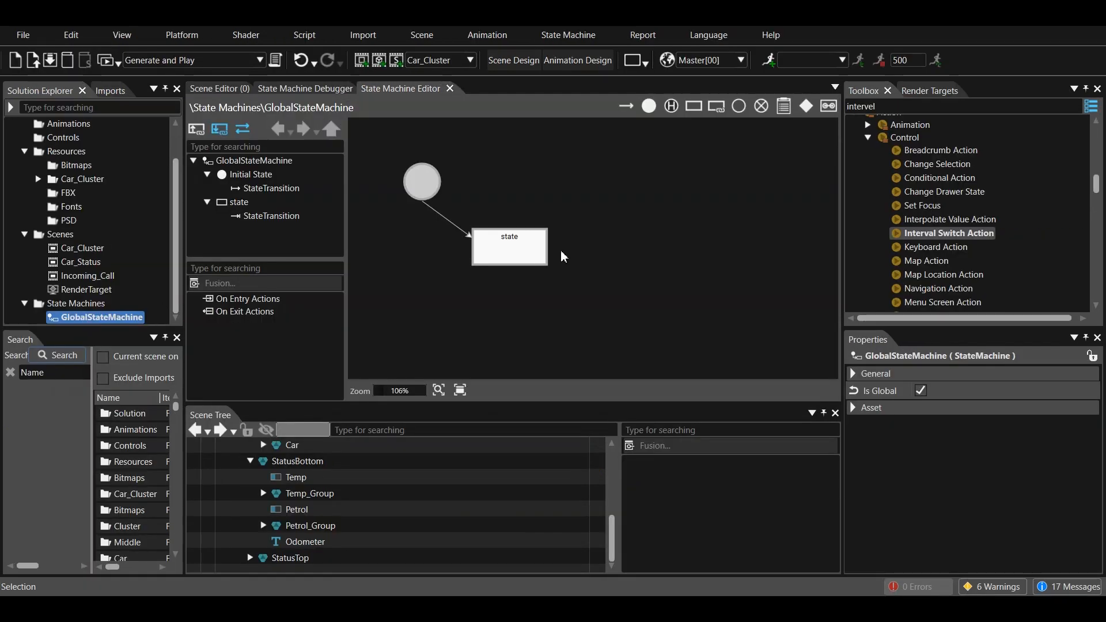
pyautogui.click(526, 241)
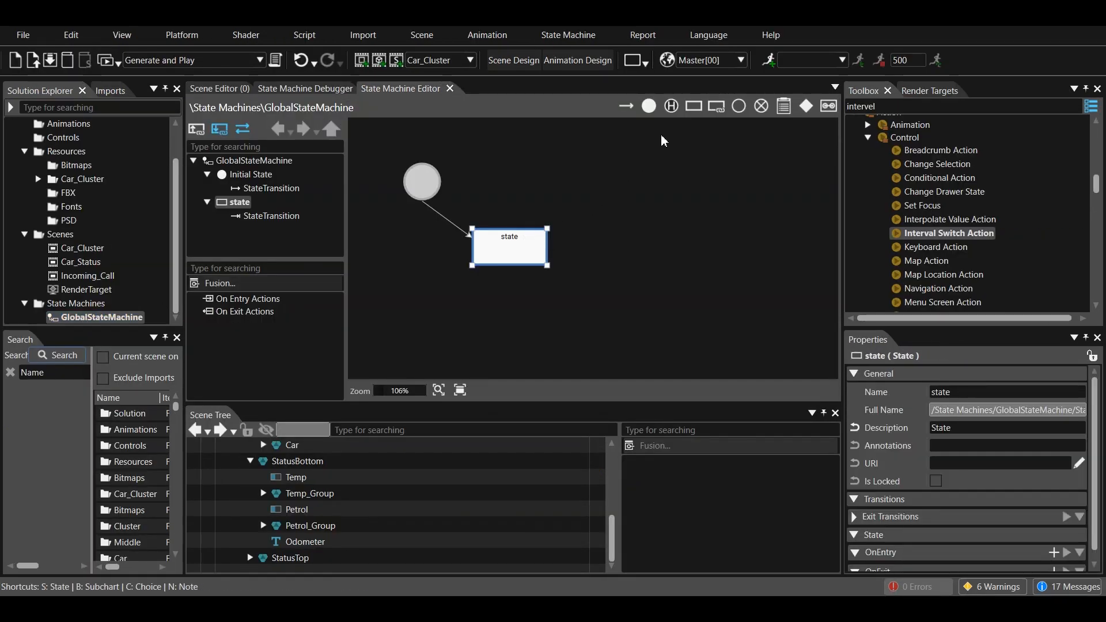
pyautogui.click(695, 108)
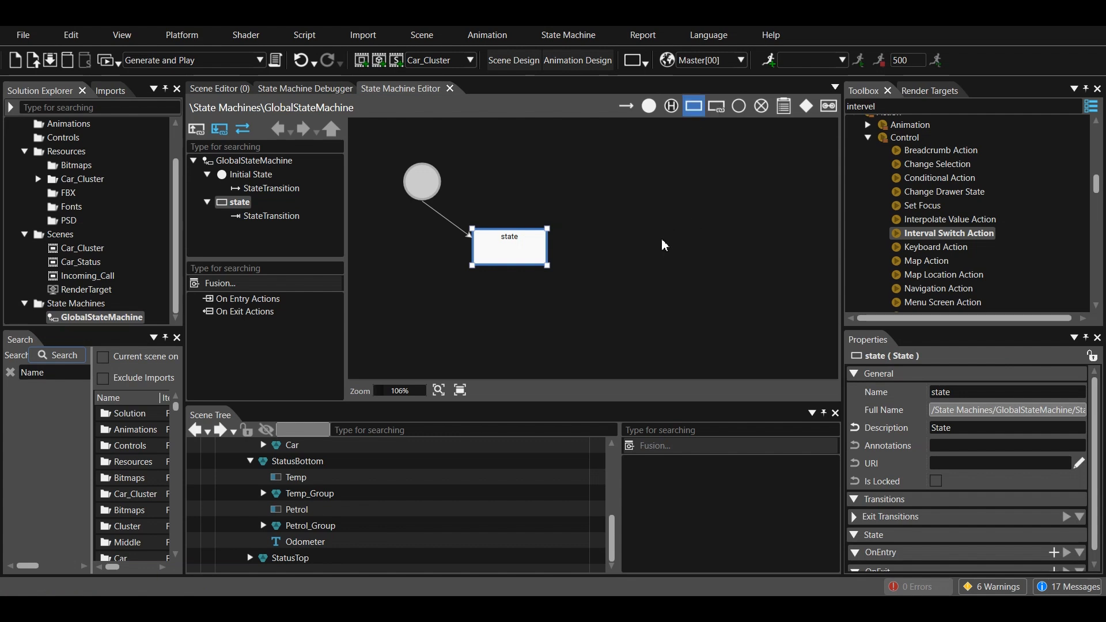
pyautogui.click(689, 245)
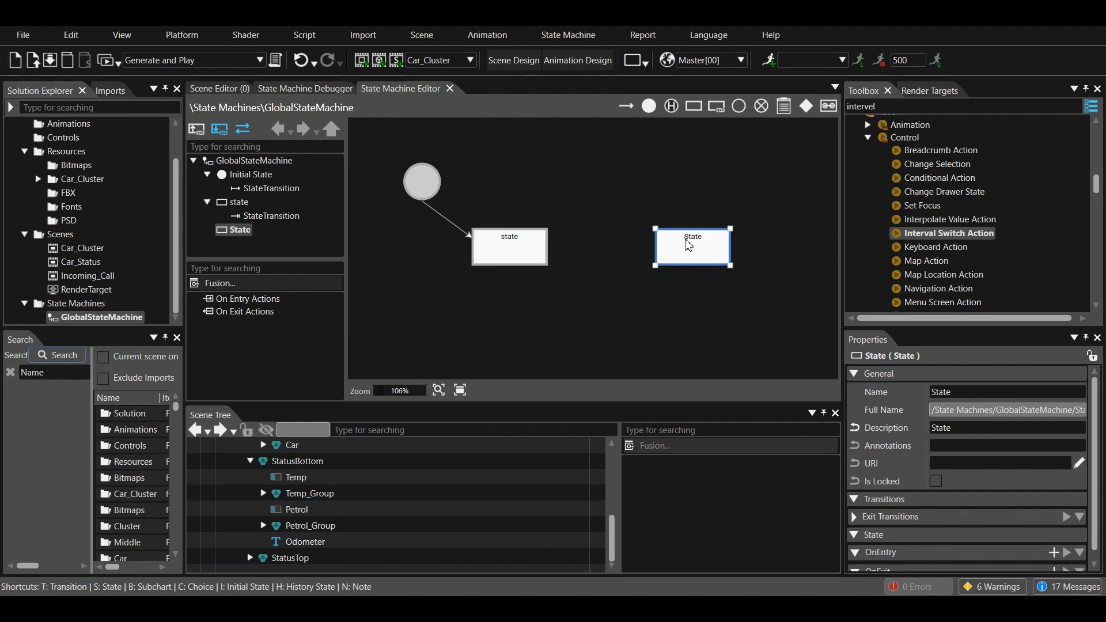
pyautogui.click(695, 108)
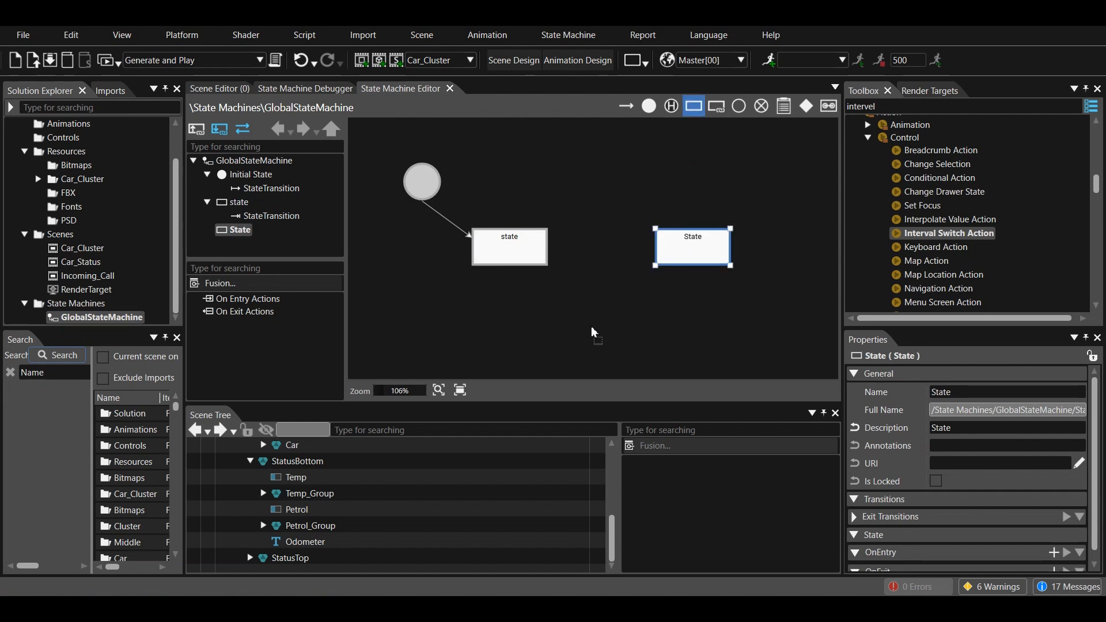
pyautogui.click(591, 324)
# Arrange the three states in a triangle, with the two upper ones roughly level and State_1 centred below them
pyautogui.moveTo(686, 241); pyautogui.dragTo(728, 206)
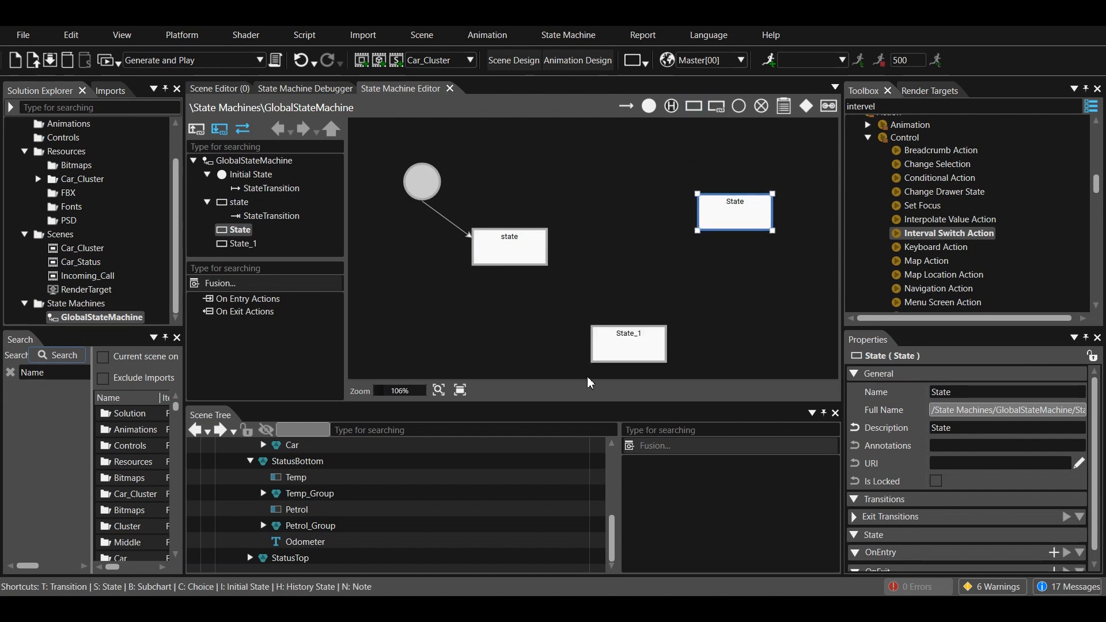
pyautogui.moveTo(513, 253); pyautogui.dragTo(513, 233)
pyautogui.moveTo(738, 214); pyautogui.dragTo(737, 226)
pyautogui.moveTo(628, 346); pyautogui.dragTo(620, 329)
# Rename the original state Car_Cluster, the state opposite it Car_Status, and the lower state Incoming_Call
pyautogui.click(539, 236)
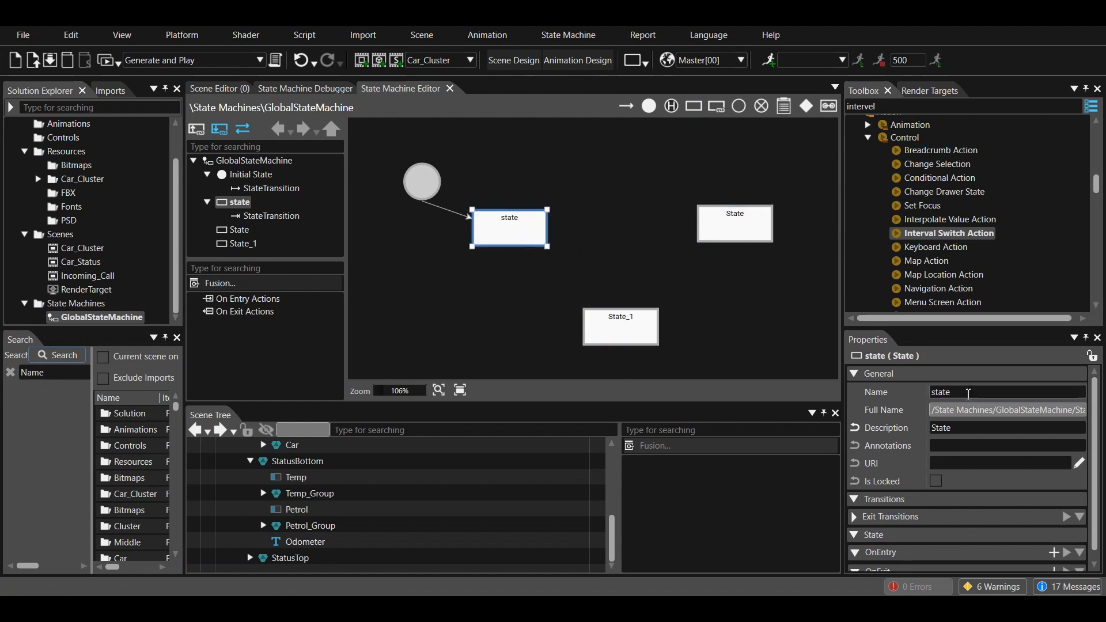
pyautogui.write('Car_Clu')
pyautogui.click(743, 236)
pyautogui.write('Ca')
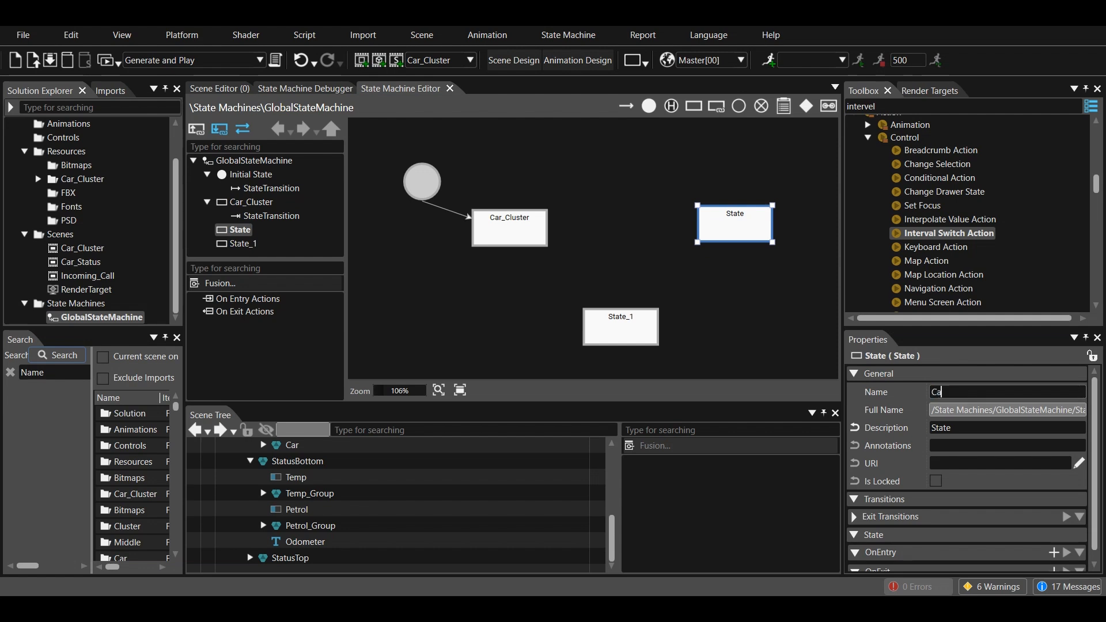
pyautogui.write('r_Status')
pyautogui.click(647, 324)
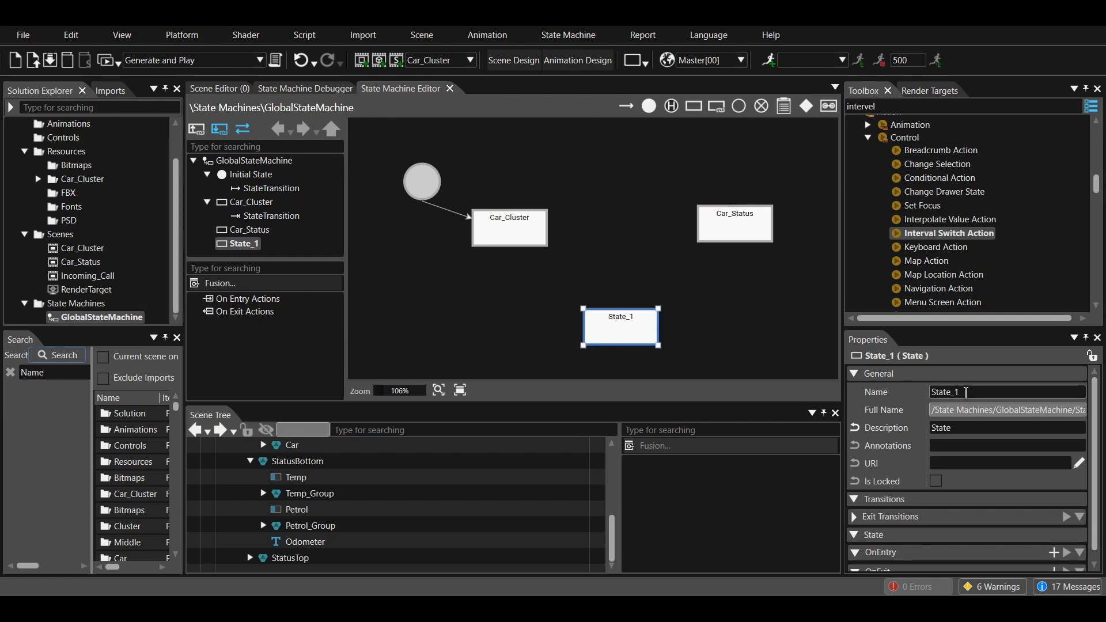
pyautogui.write('Incoming_')
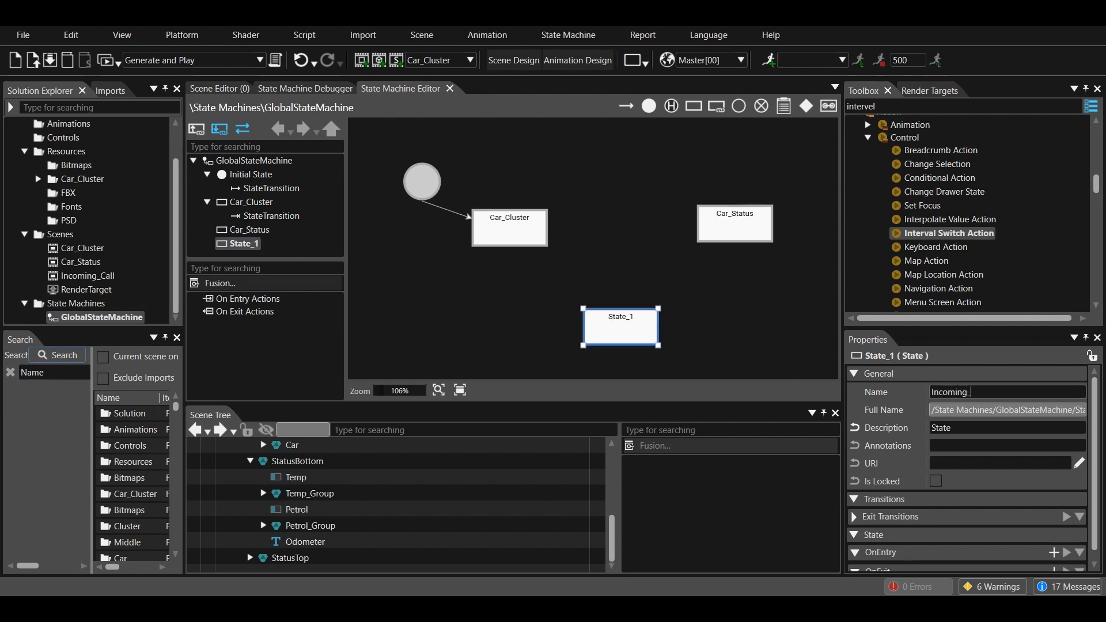
pyautogui.write('Call')
pyautogui.click(752, 349)
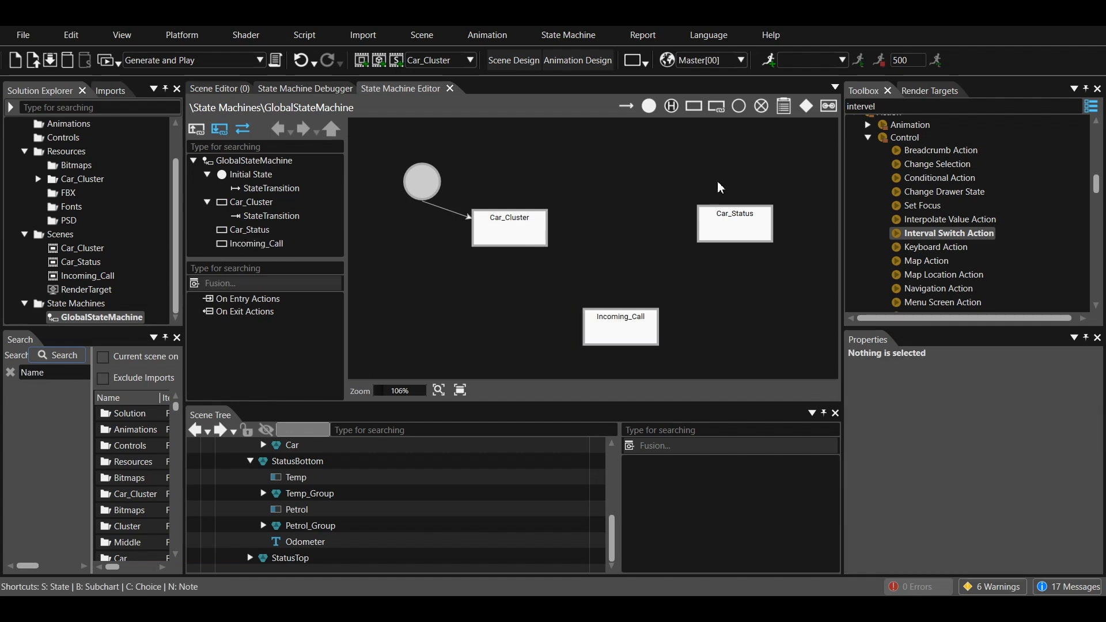
# Add a transition from Car_Cluster to Car_Status and bend its line into an arch above the two states
pyautogui.click(626, 105)
pyautogui.moveTo(534, 226); pyautogui.dragTo(700, 218)
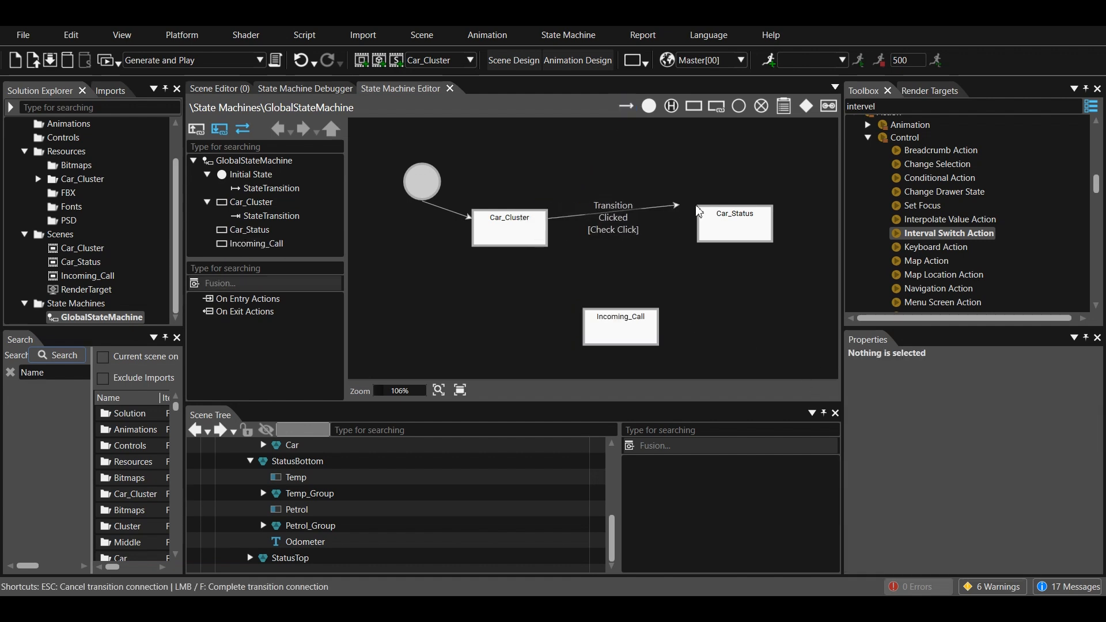
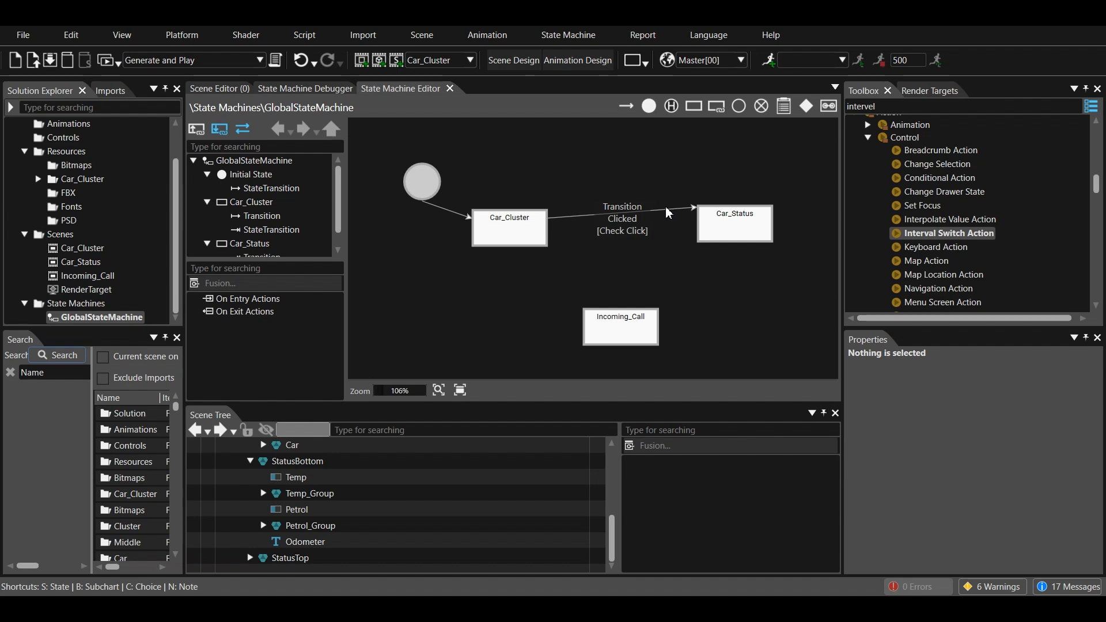
pyautogui.click(670, 211)
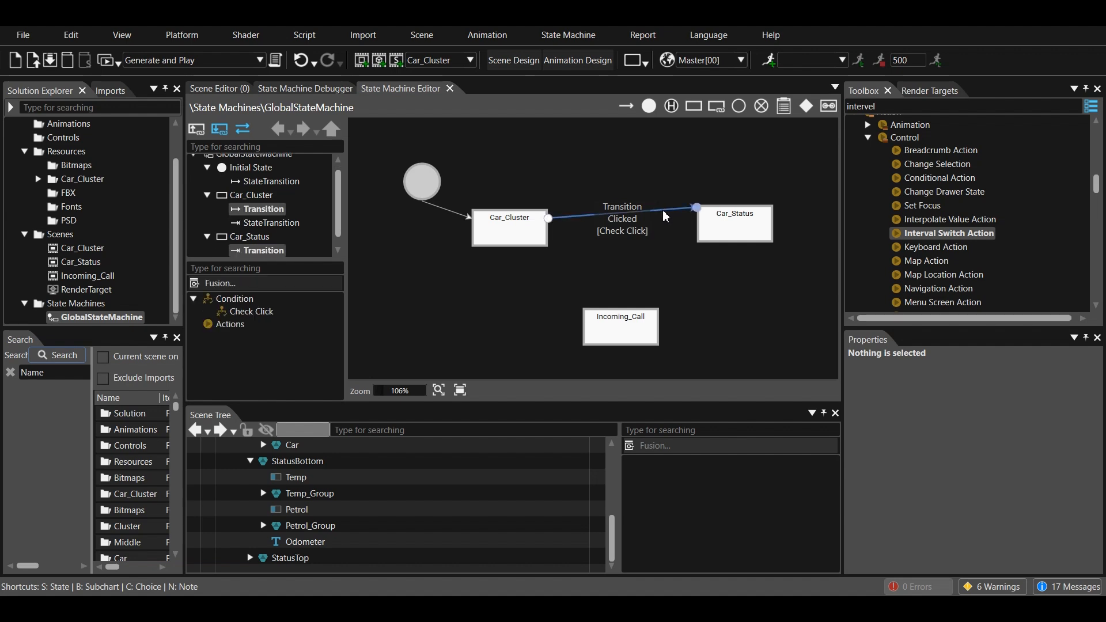
pyautogui.click(590, 214)
pyautogui.moveTo(590, 154); pyautogui.dragTo(590, 140)
pyautogui.moveTo(663, 209); pyautogui.dragTo(661, 198)
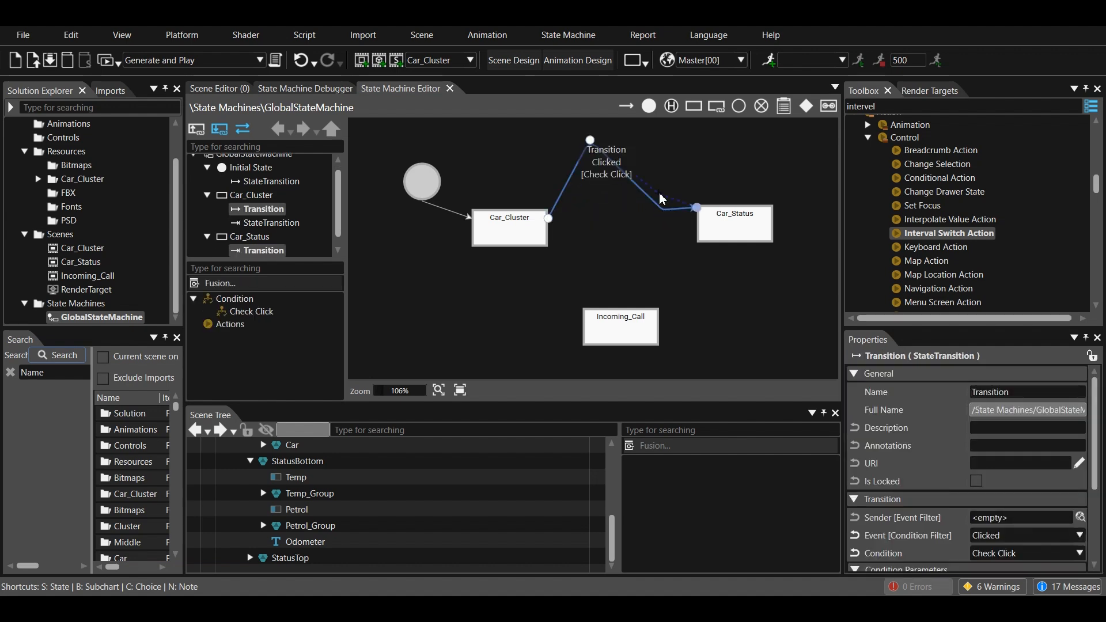
pyautogui.moveTo(663, 146); pyautogui.dragTo(663, 142)
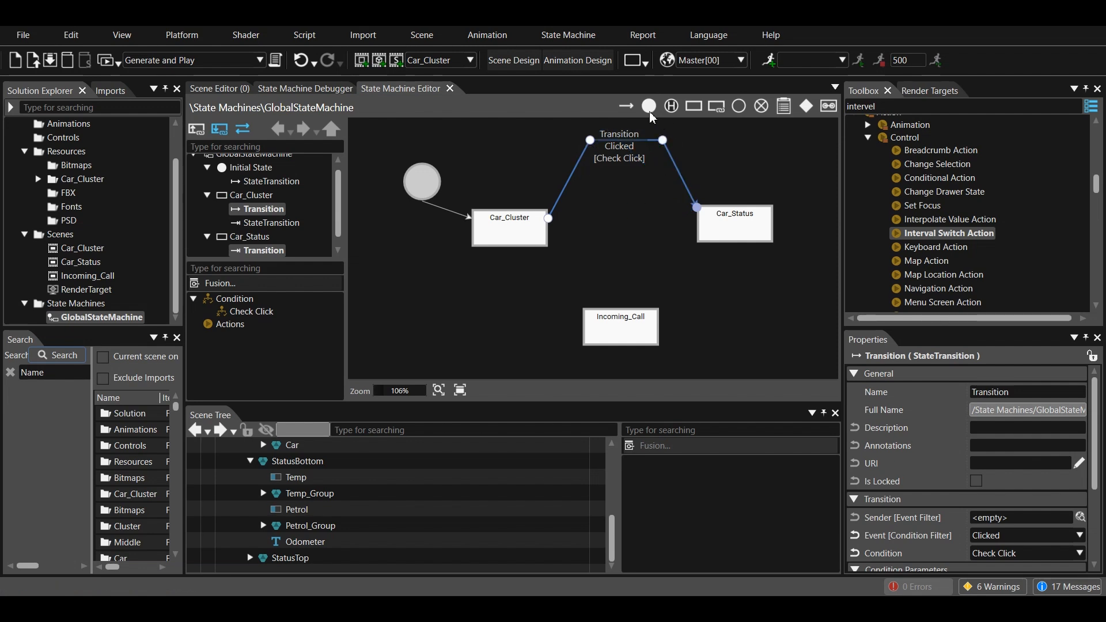
# Add transitions from Car_Status to Incoming_Call and from Incoming_Call back to Car_Cluster
pyautogui.click(627, 106)
pyautogui.click(753, 238)
pyautogui.click(650, 336)
pyautogui.click(626, 106)
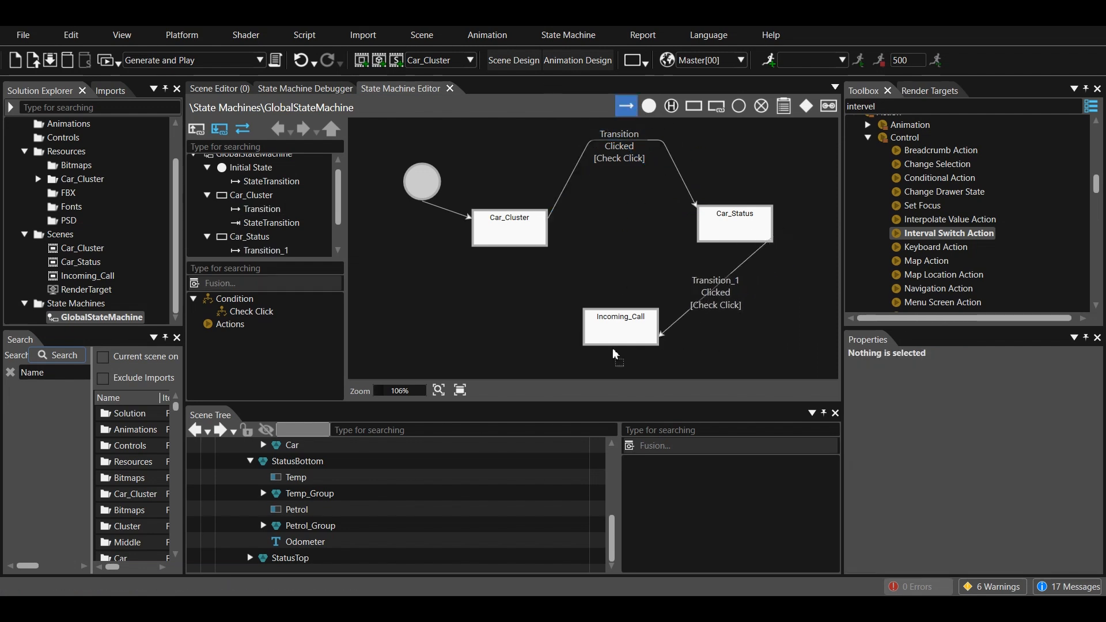
pyautogui.click(590, 339)
pyautogui.click(488, 239)
# Bend Transition_2 and Transition_1 outward so their lines run around the outside of the three states
pyautogui.click(528, 294)
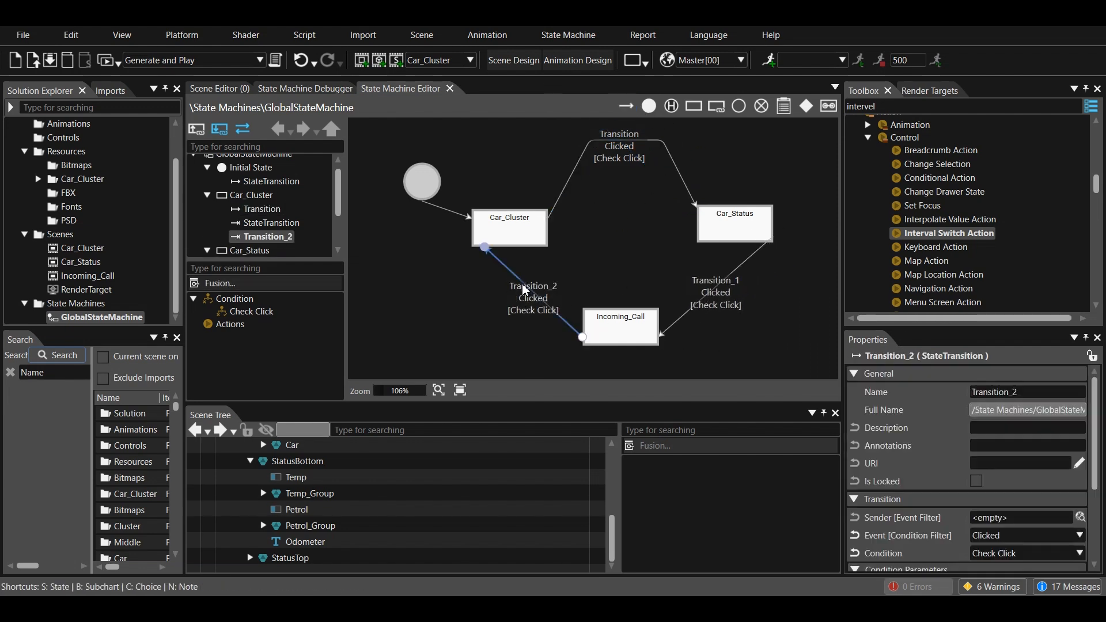
pyautogui.moveTo(545, 304); pyautogui.dragTo(464, 333)
pyautogui.click(694, 313)
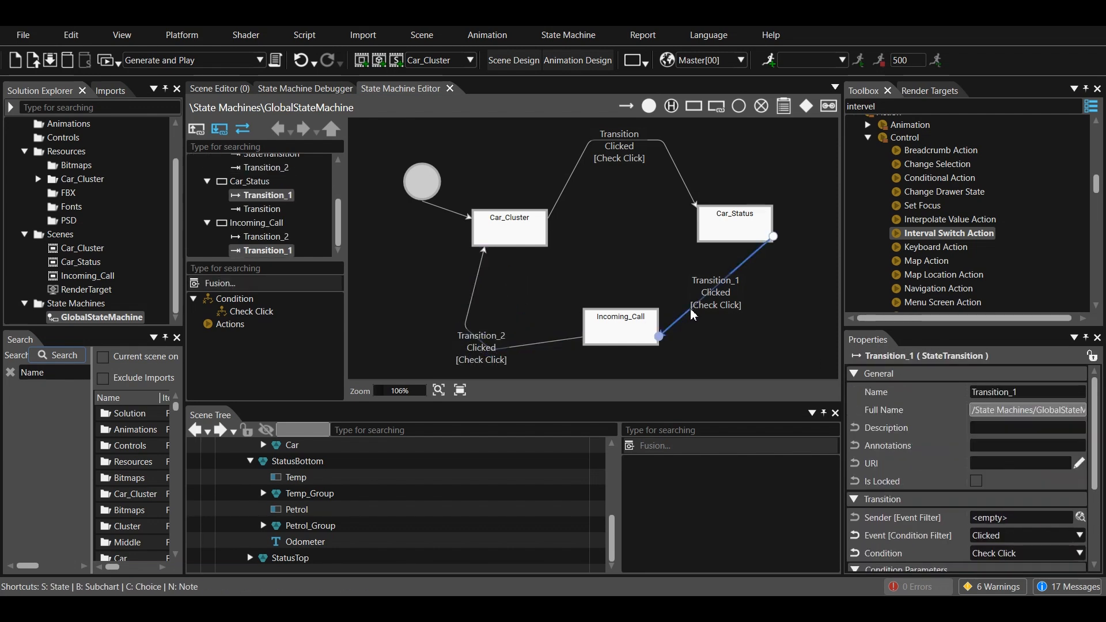
pyautogui.click(690, 310)
pyautogui.moveTo(725, 273); pyautogui.dragTo(796, 334)
pyautogui.moveTo(690, 309); pyautogui.dragTo(746, 349)
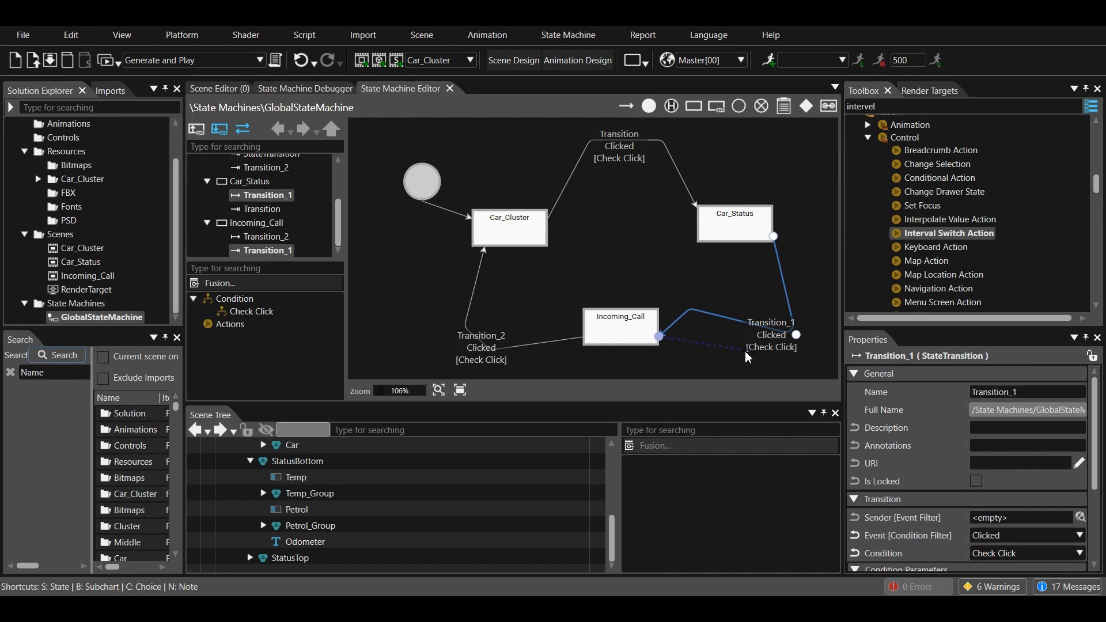
# Add an on-entry action to the Car_Cluster state and set it to Transition Request
pyautogui.click(520, 245)
pyautogui.scroll(-1, 1057, 543)
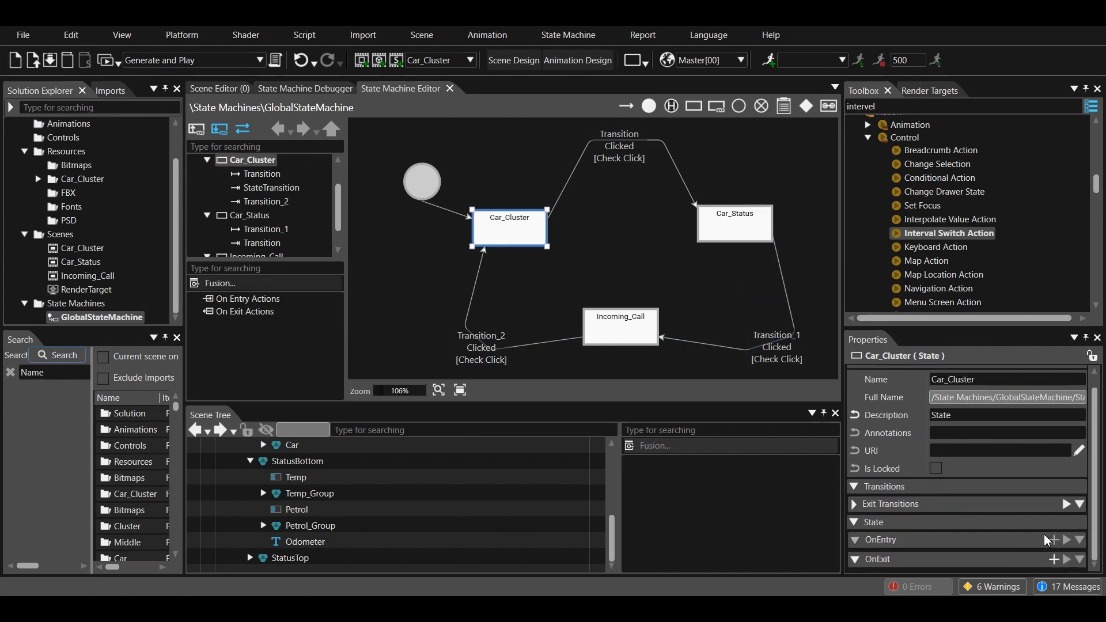
pyautogui.click(1052, 540)
pyautogui.scroll(-2, 1006, 529)
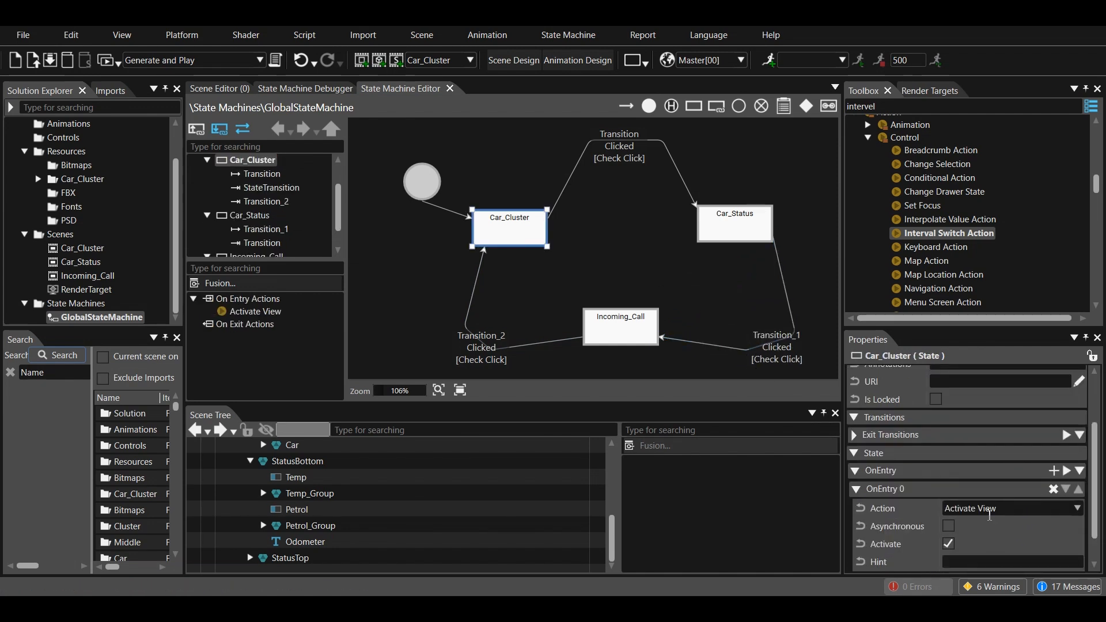
pyautogui.click(990, 510)
pyautogui.scroll(-10, 987, 484)
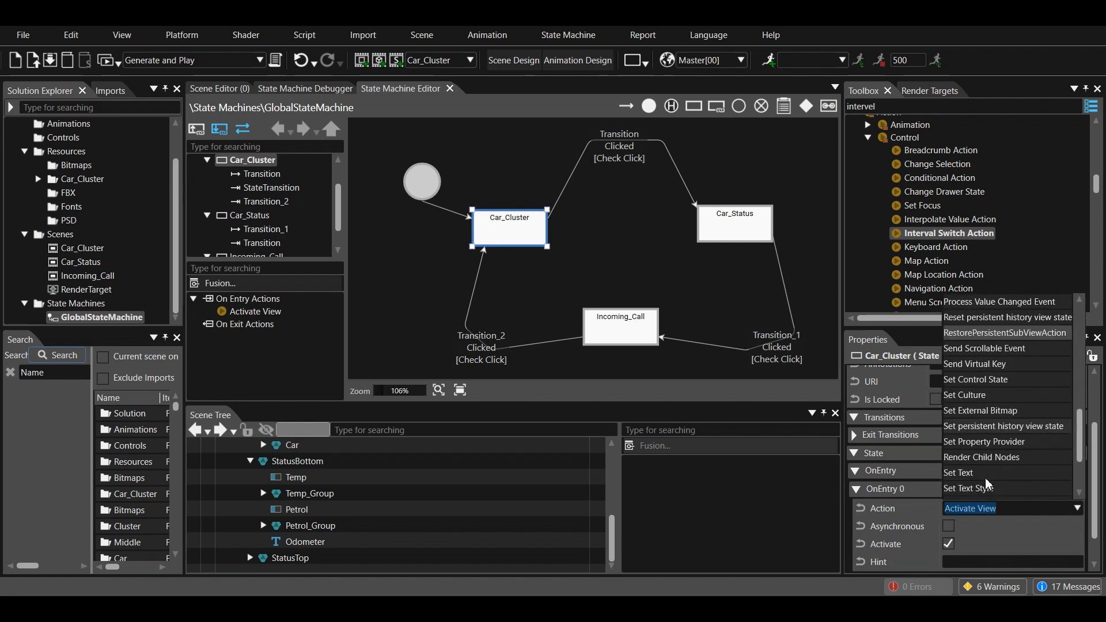
pyautogui.scroll(-3, 987, 484)
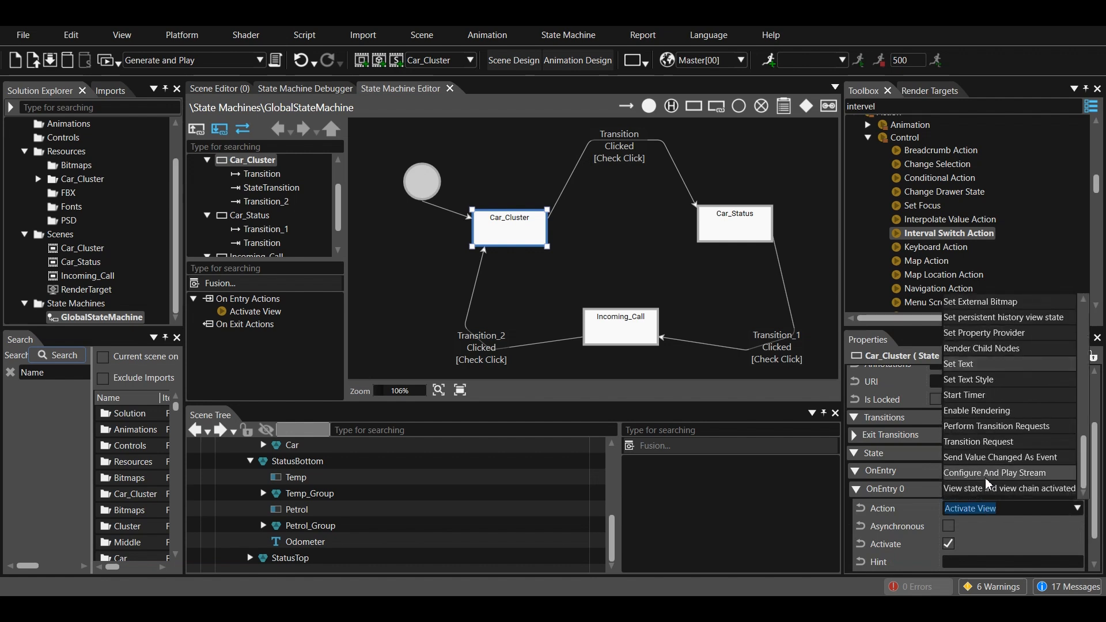
pyautogui.click(987, 447)
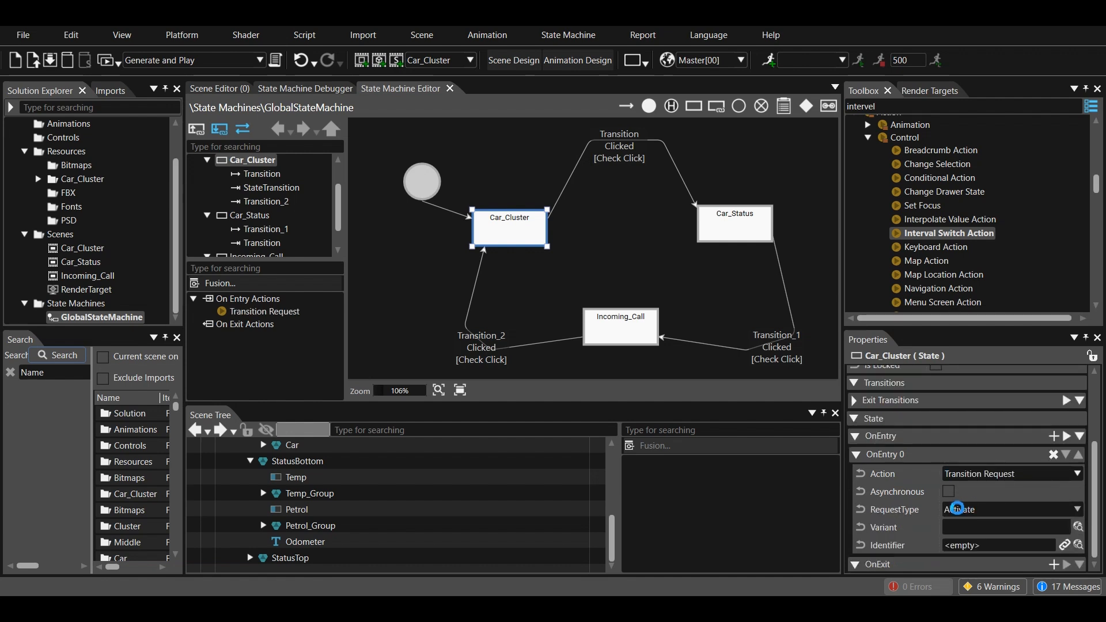
# Set the identifier of the on-entry Transition Request to the Car_Cluster scene
pyautogui.click(1080, 542)
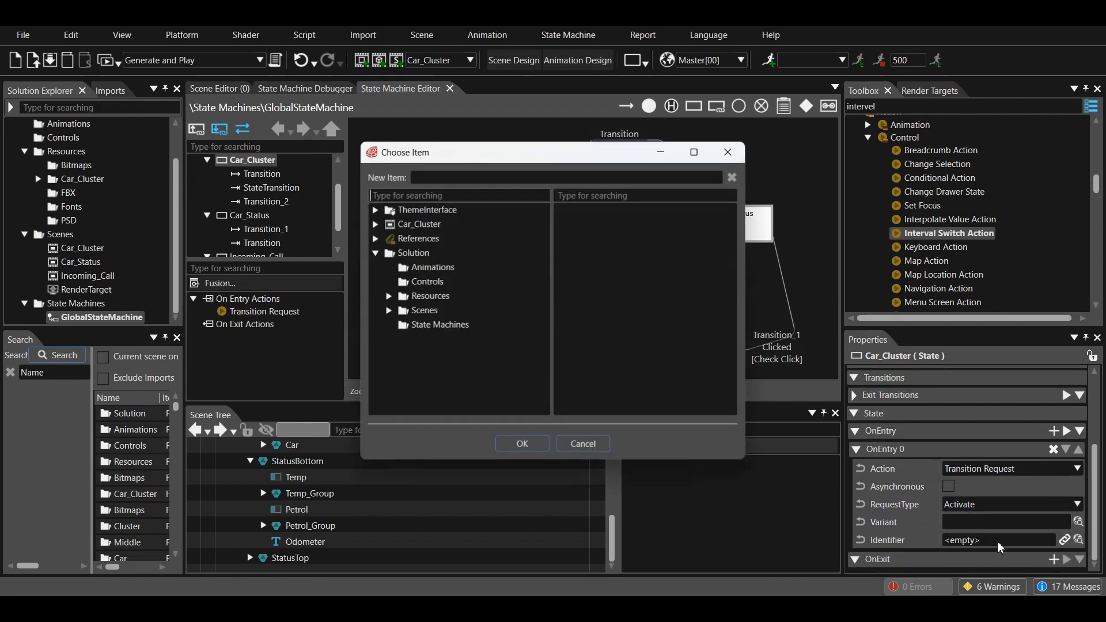
pyautogui.click(389, 311)
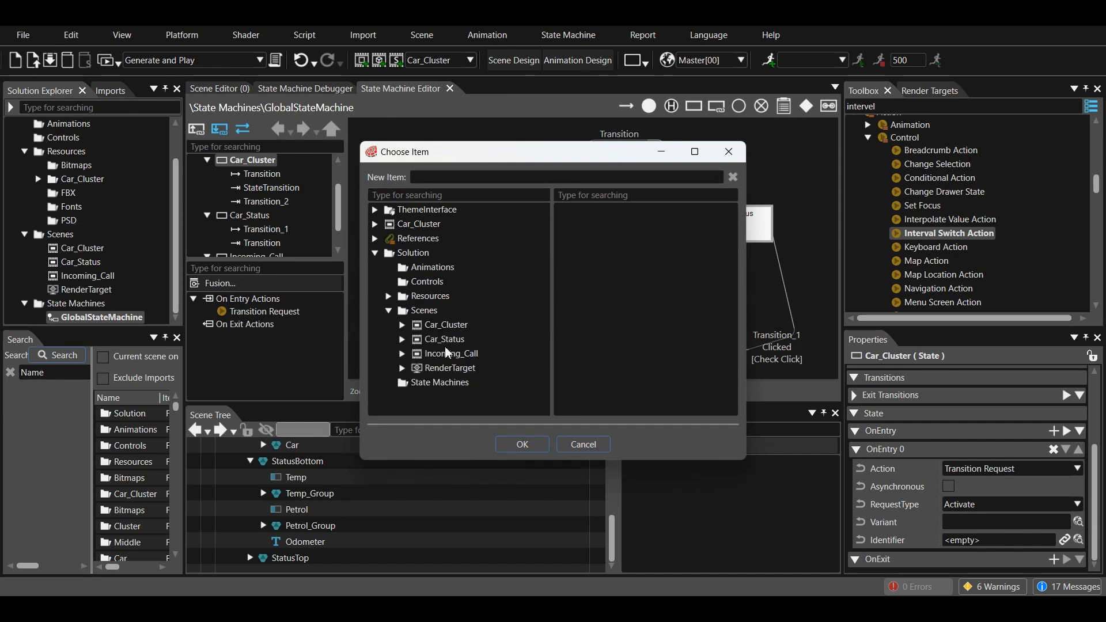
pyautogui.click(449, 325)
pyautogui.click(521, 444)
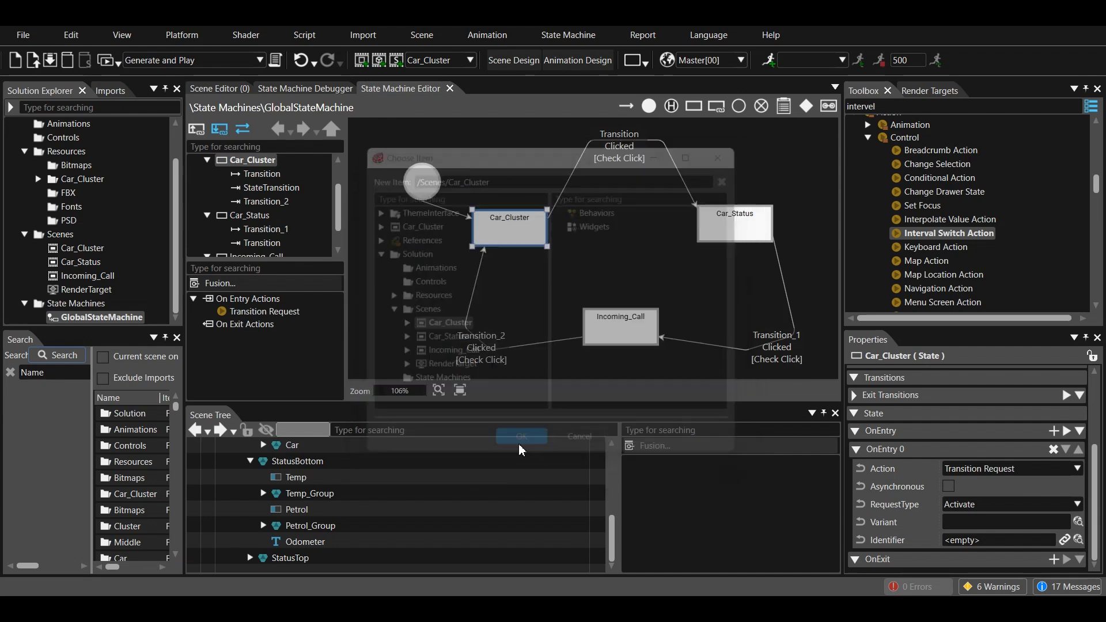
# Add an on-exit action to the Car_Cluster state and set it to Transition Request
pyautogui.click(1054, 559)
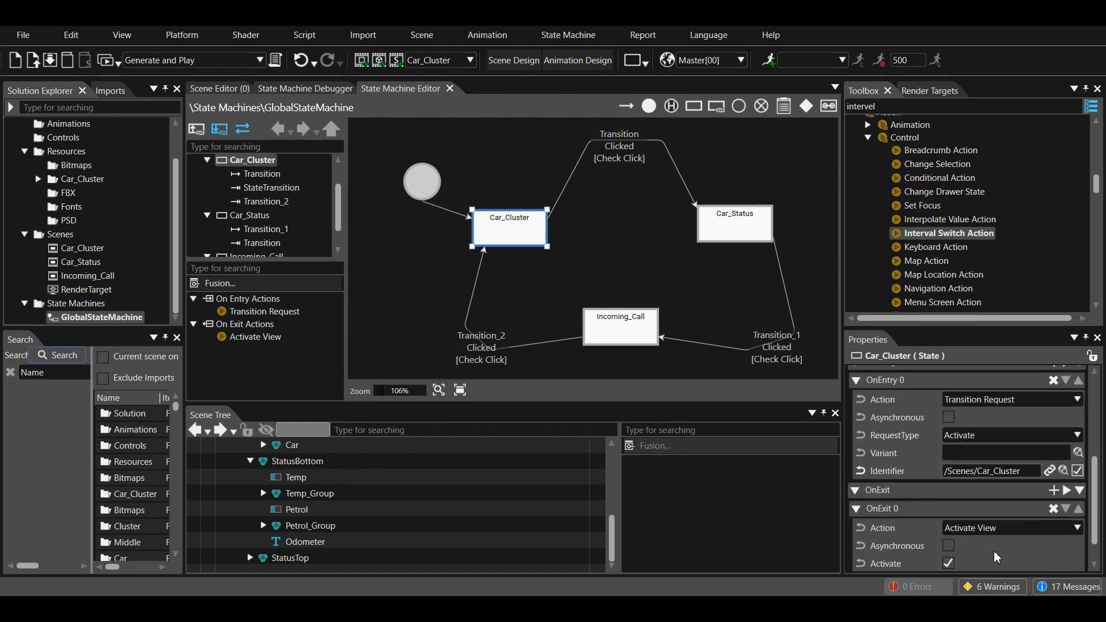
pyautogui.click(1002, 496)
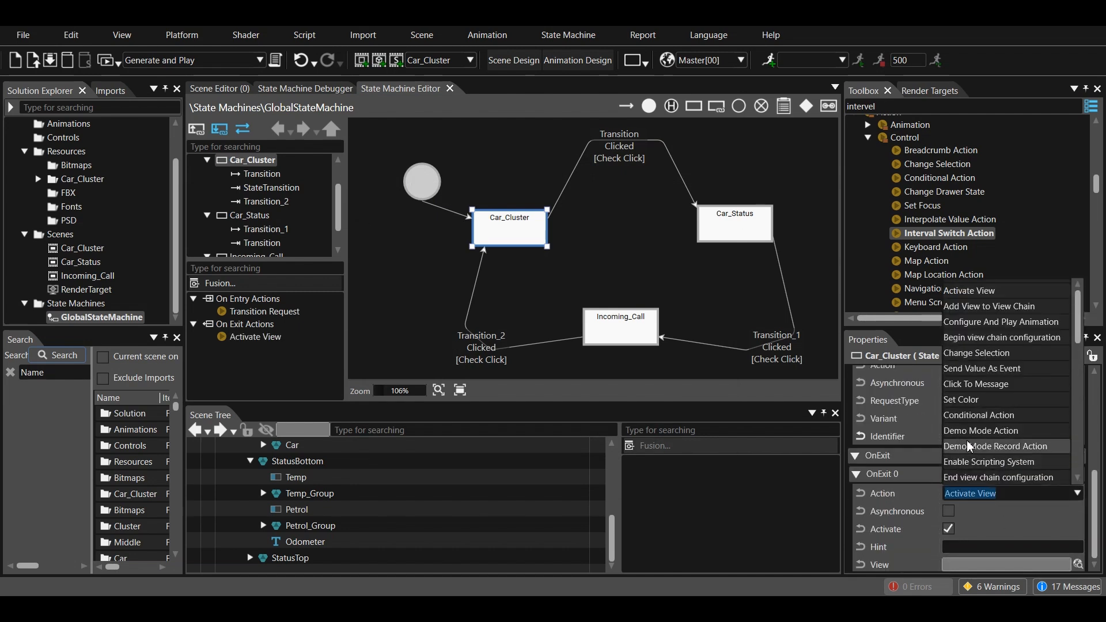
pyautogui.scroll(-3, 975, 461)
pyautogui.scroll(-5, 976, 461)
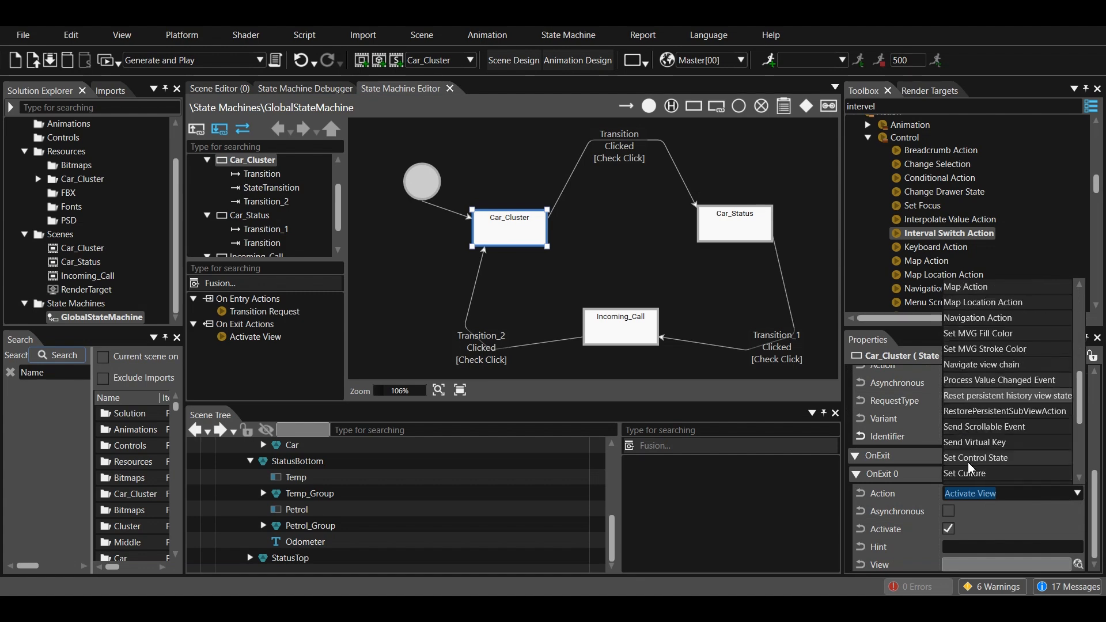
pyautogui.scroll(-2, 975, 472)
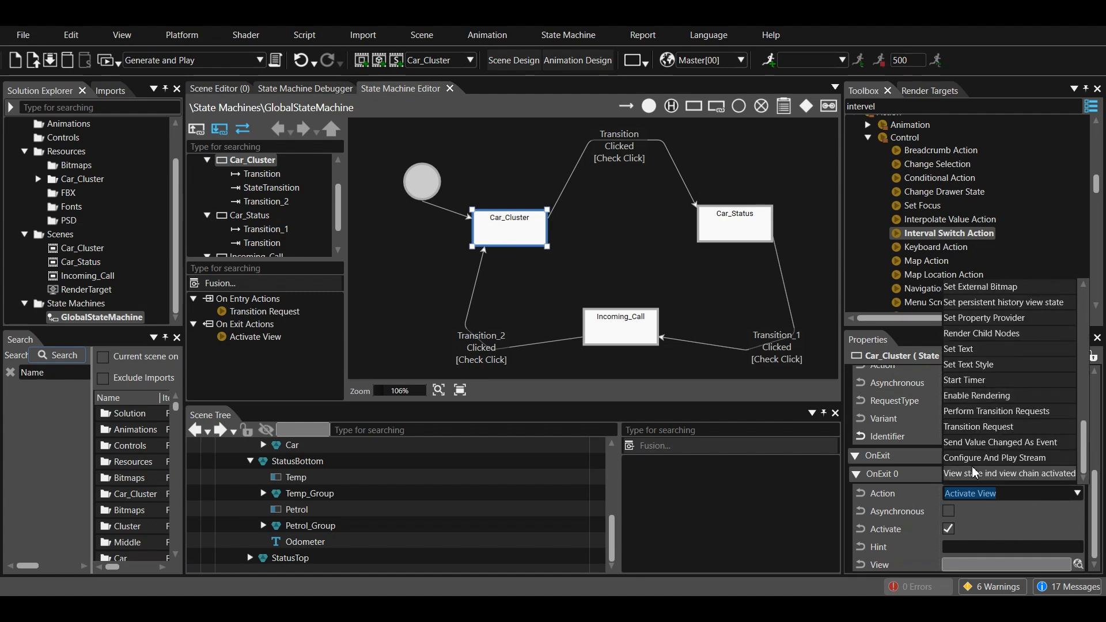
pyautogui.click(976, 429)
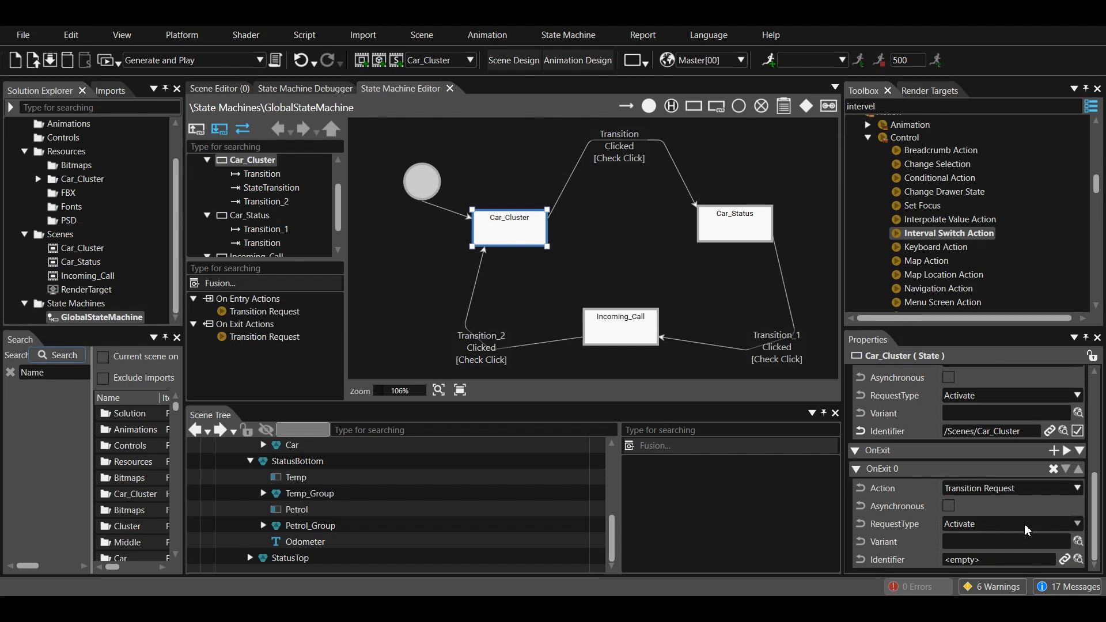
# Set the Car_Cluster state's on-exit Transition Request to Deactivate and its identifier to the Car_Cluster scene
pyautogui.click(1026, 529)
pyautogui.click(994, 559)
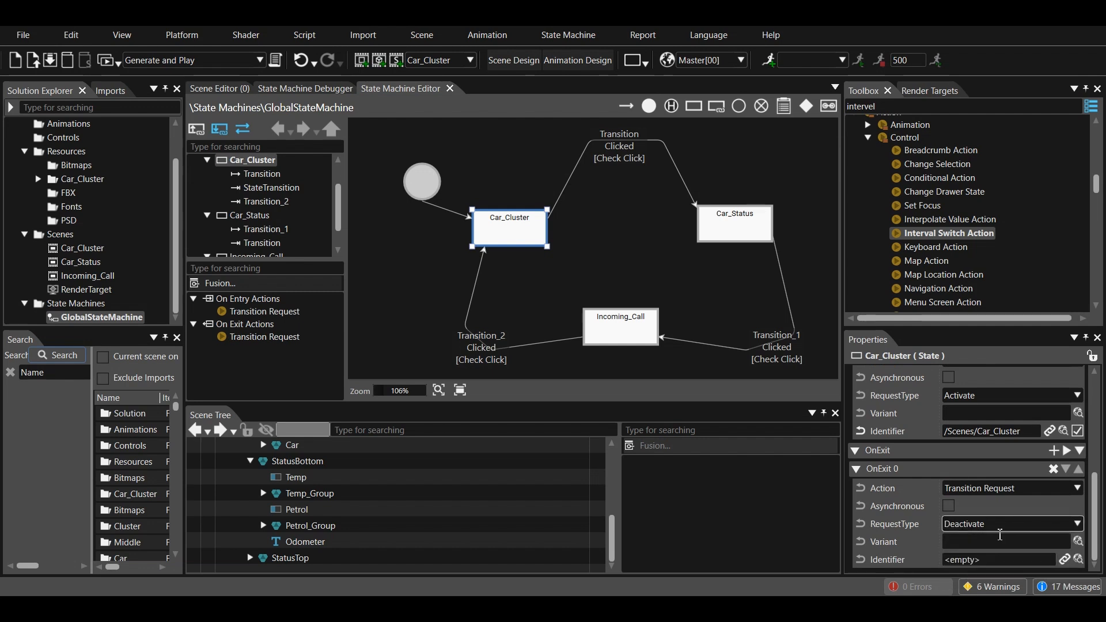
pyautogui.click(1078, 560)
pyautogui.click(388, 310)
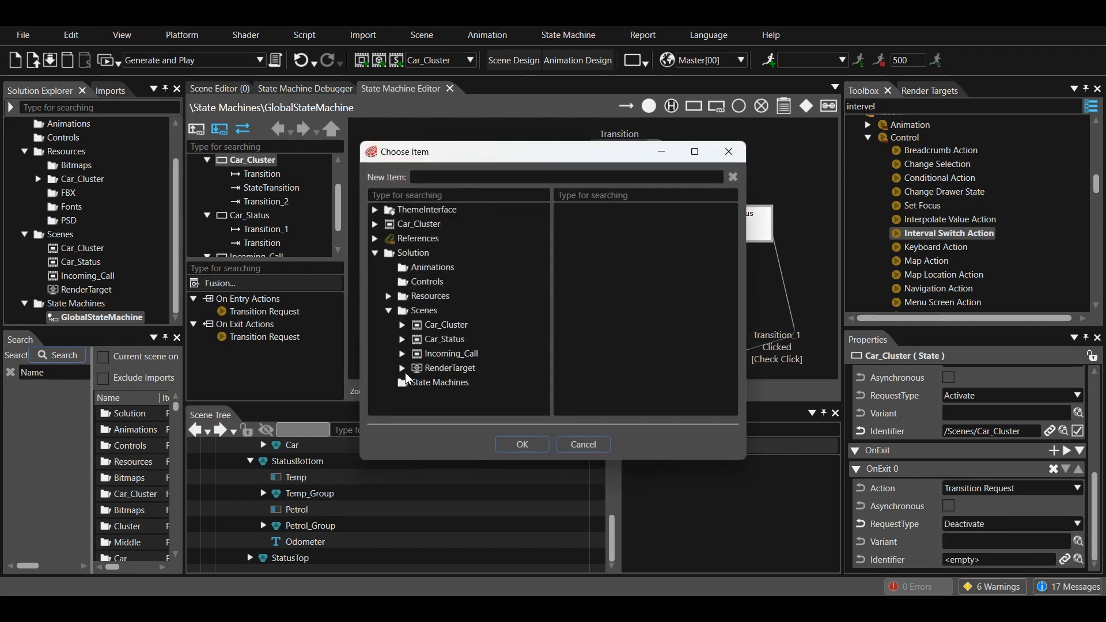
pyautogui.click(445, 325)
pyautogui.click(522, 444)
# Add an on-entry action to the Car_Status state and set it to Transition Request
pyautogui.click(735, 224)
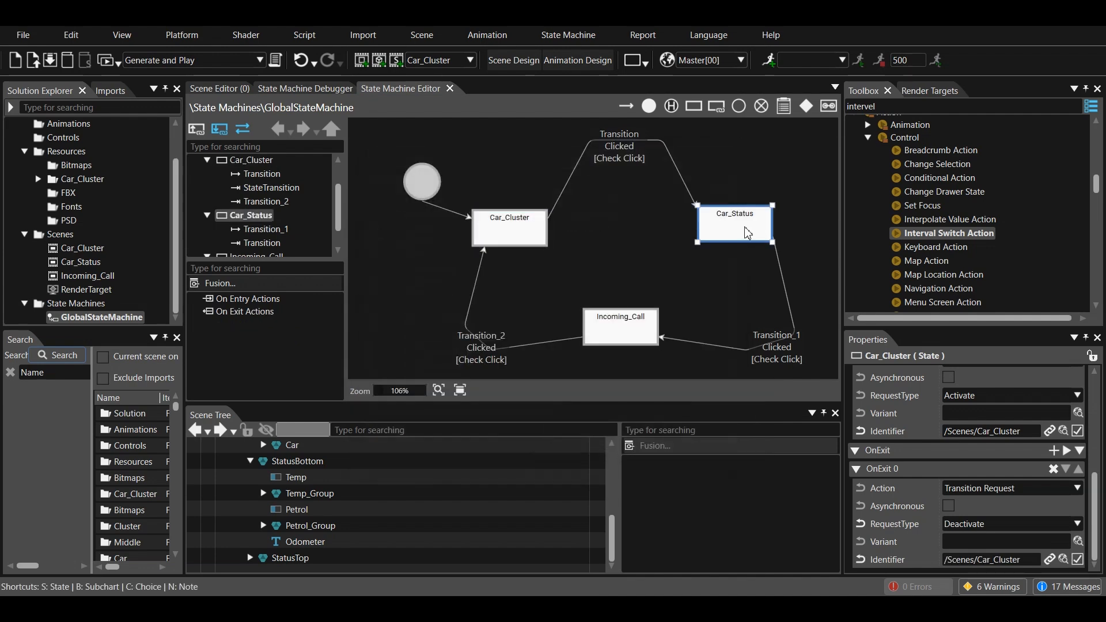
pyautogui.scroll(-4, 1007, 537)
pyautogui.click(1000, 476)
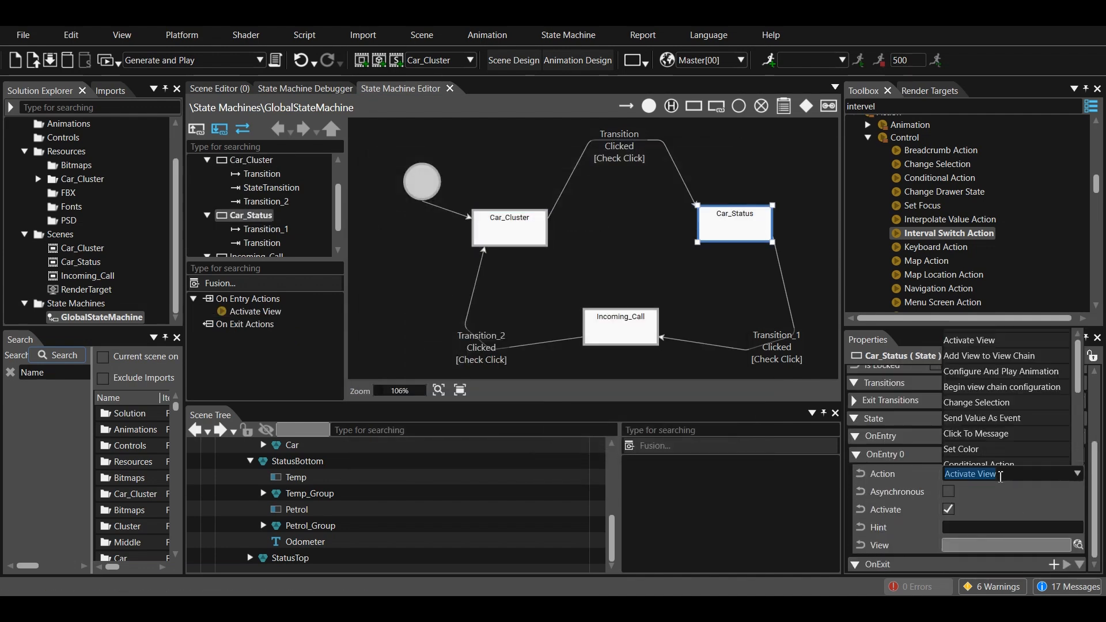
pyautogui.scroll(-10, 985, 424)
pyautogui.press('Escape')
# Set the Car_Status state's on-entry request type to Activate and its identifier to the Car_Status scene
pyautogui.click(981, 511)
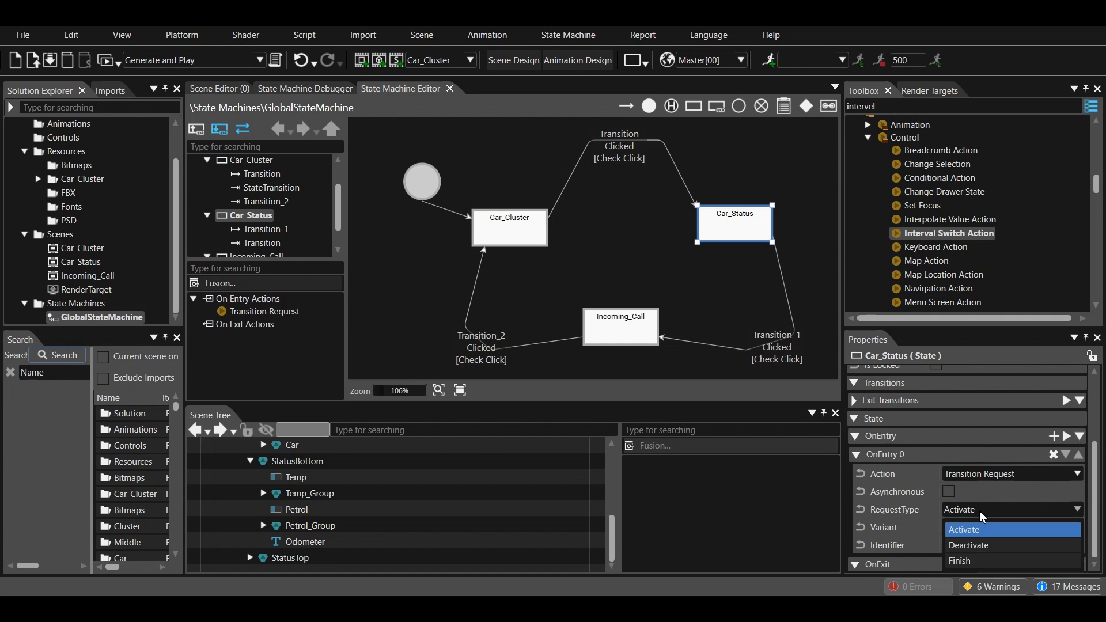
pyautogui.click(984, 542)
pyautogui.click(1078, 544)
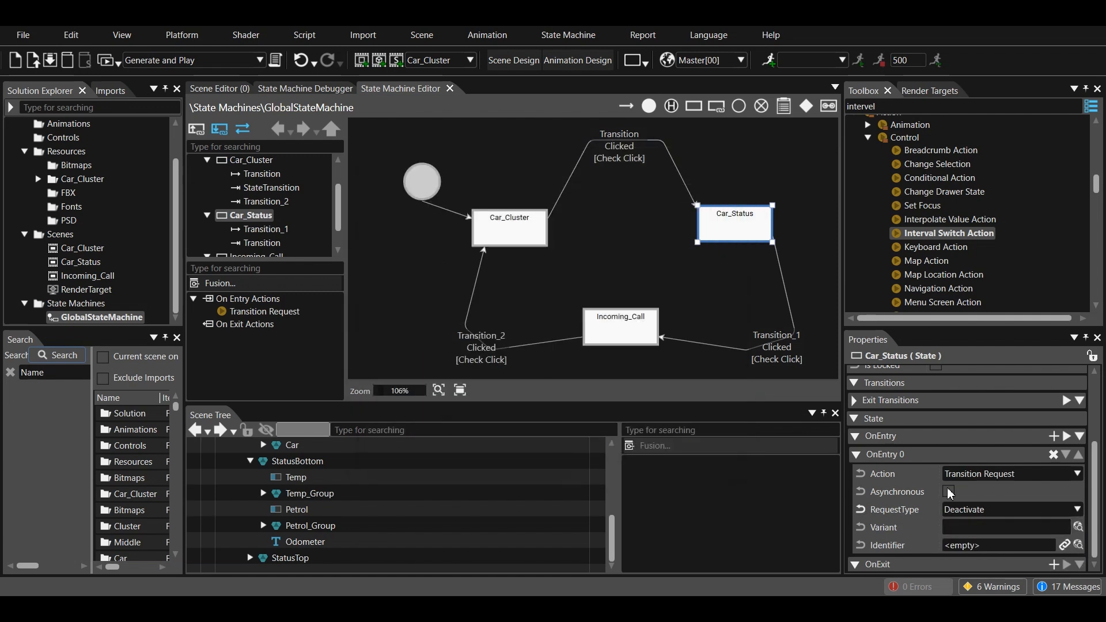
pyautogui.click(1014, 510)
pyautogui.click(979, 526)
pyautogui.doubleClick(433, 310)
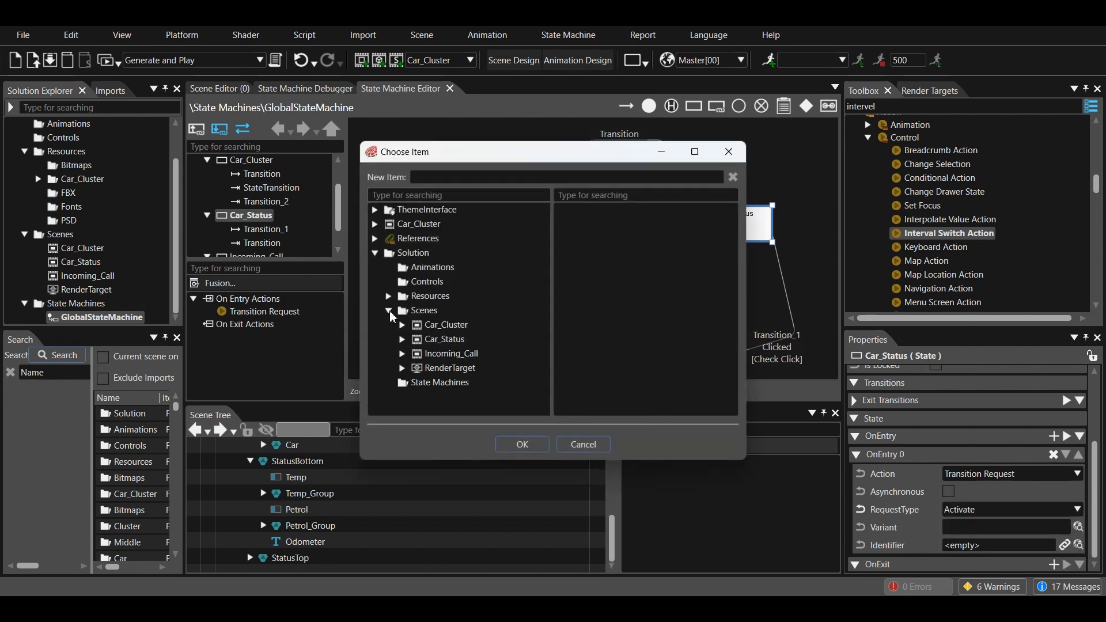
pyautogui.click(435, 340)
pyautogui.click(522, 445)
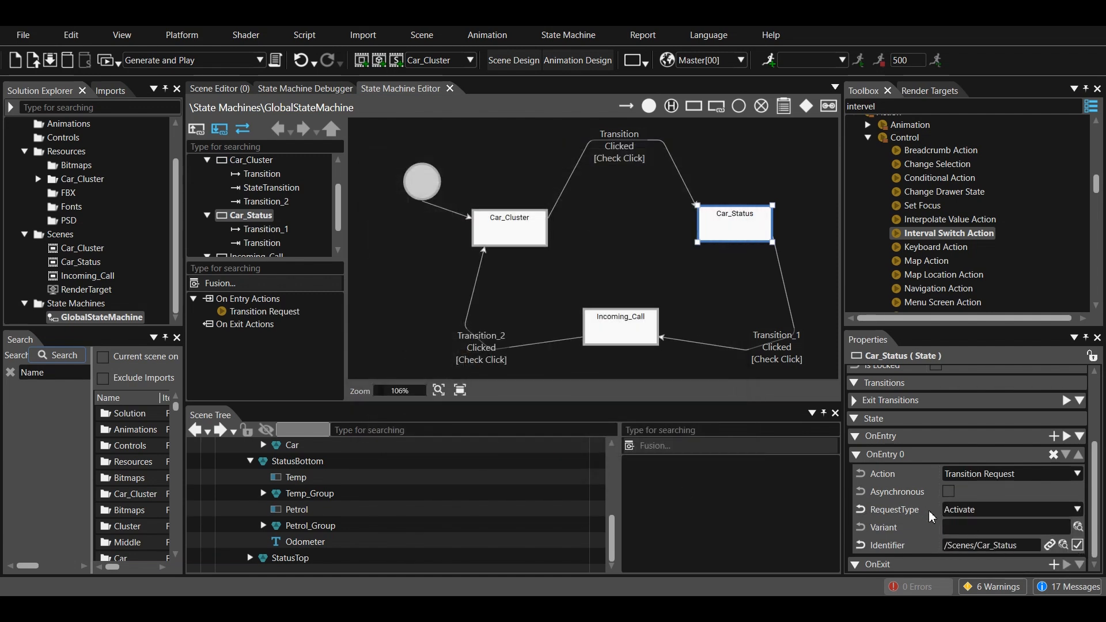
# Add an on-exit action to the Car_Status state and set it to Transition Request
pyautogui.click(1054, 559)
pyautogui.scroll(-3, 1014, 519)
pyautogui.click(991, 488)
pyautogui.scroll(-1, 968, 435)
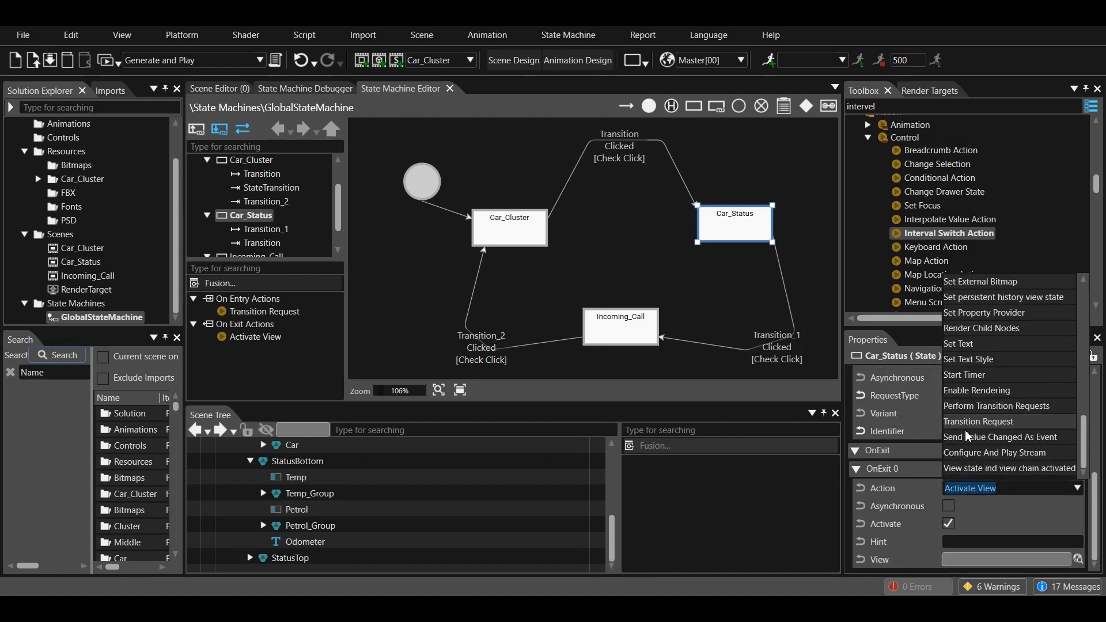
pyautogui.click(970, 436)
# Set the Car_Status state's on-exit Transition Request to Deactivate and its identifier to the Car_Status scene
pyautogui.click(1063, 524)
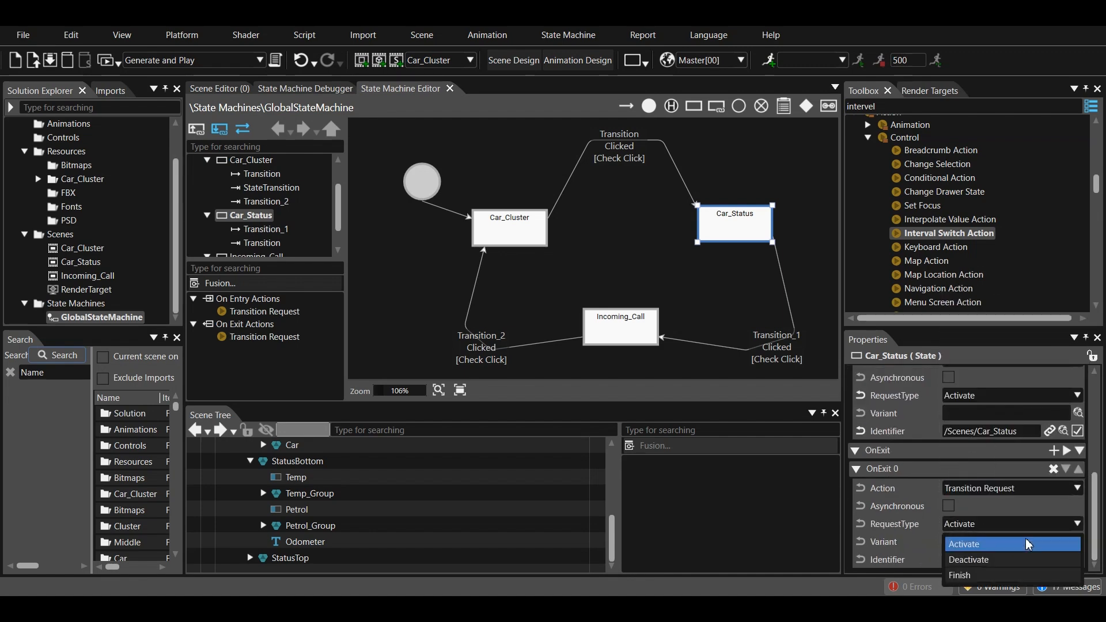
pyautogui.click(1063, 558)
pyautogui.click(1078, 559)
pyautogui.click(389, 311)
pyautogui.click(444, 339)
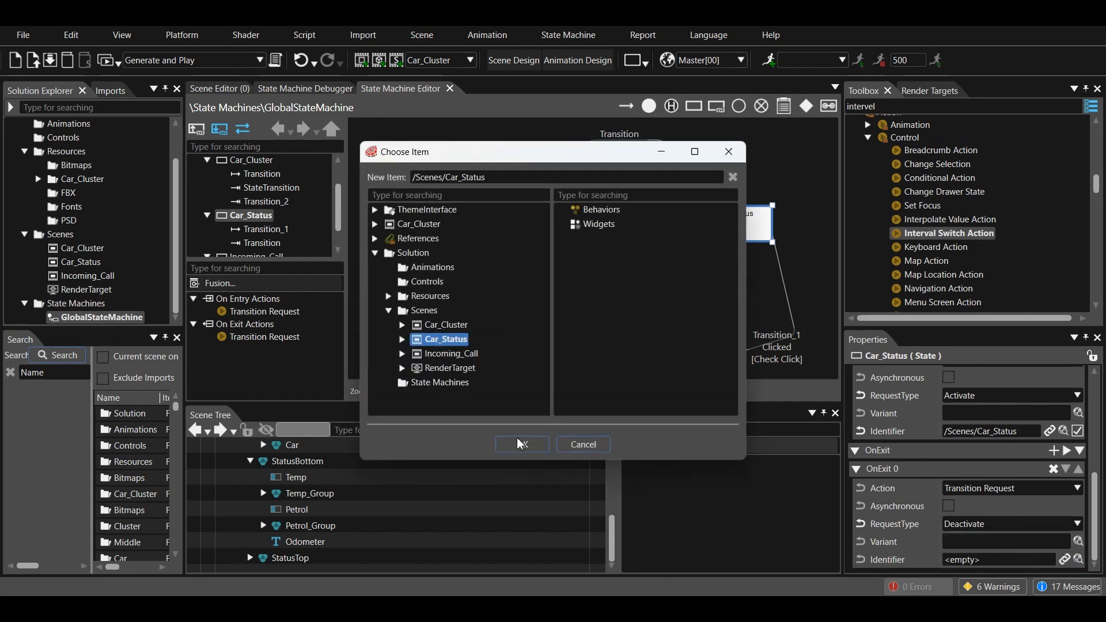
pyautogui.click(522, 444)
# Add an on-entry action to the Incoming_Call state and set it to Transition Request
pyautogui.click(624, 330)
pyautogui.scroll(-1, 989, 521)
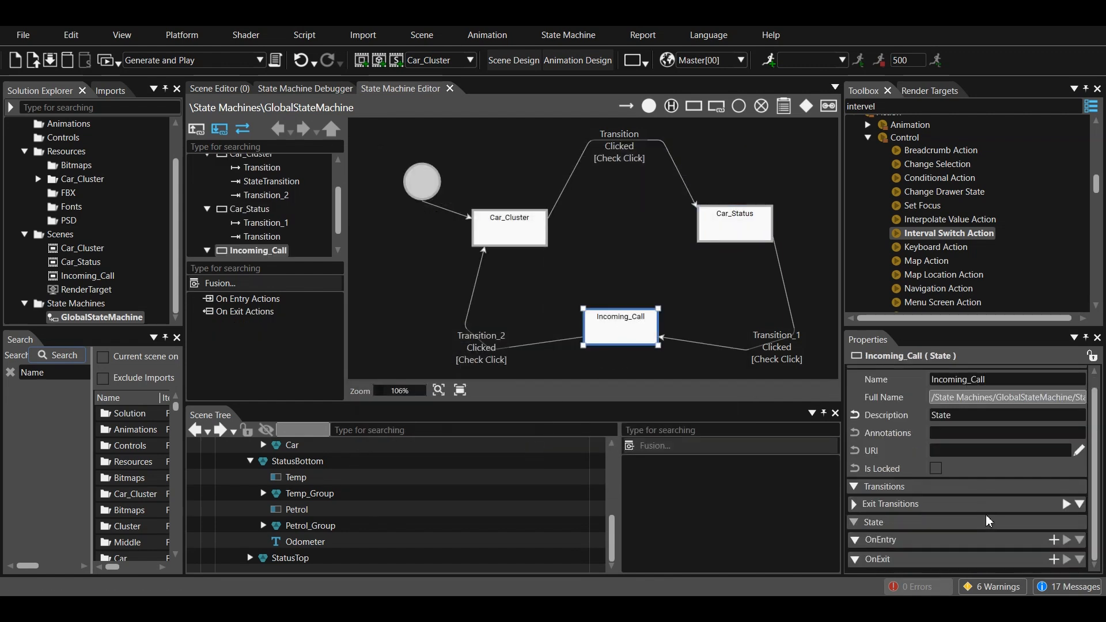
pyautogui.click(1055, 542)
pyautogui.click(1020, 469)
pyautogui.scroll(-1, 1008, 438)
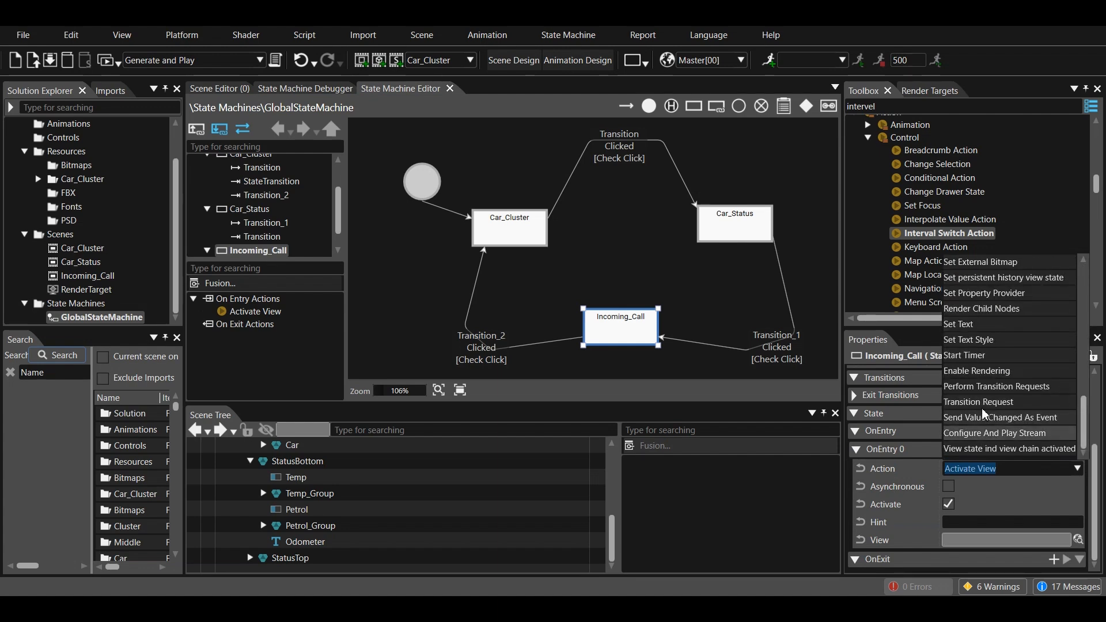
pyautogui.click(984, 402)
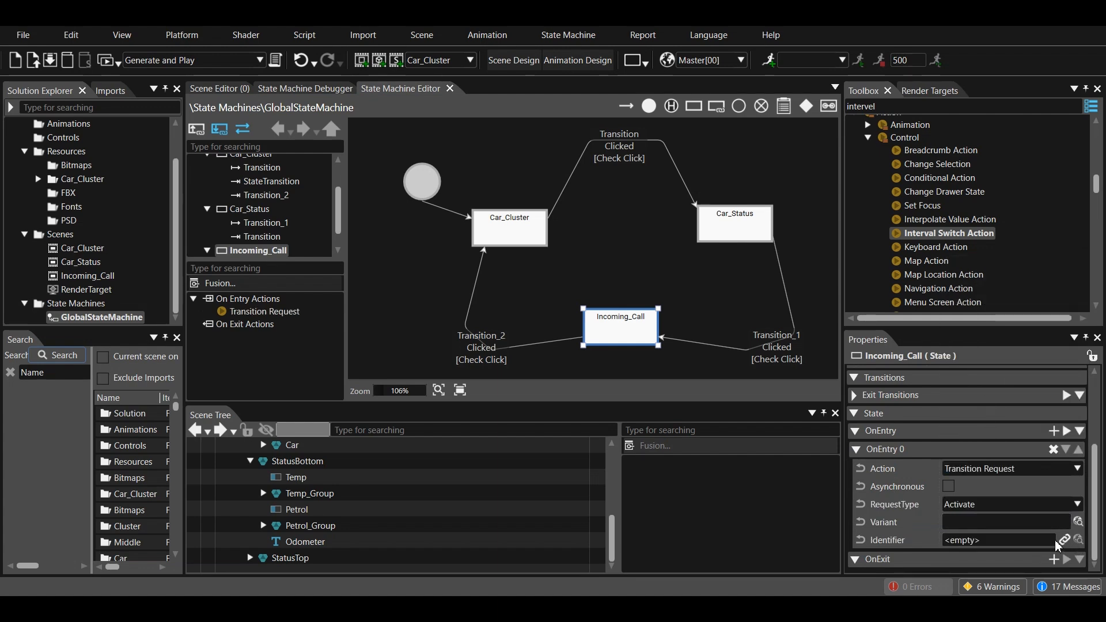
# Set the identifier of the Incoming_Call state's on-entry Transition Request to the Incoming_Call scene
pyautogui.click(1064, 541)
pyautogui.click(402, 311)
pyautogui.click(444, 353)
pyautogui.click(522, 444)
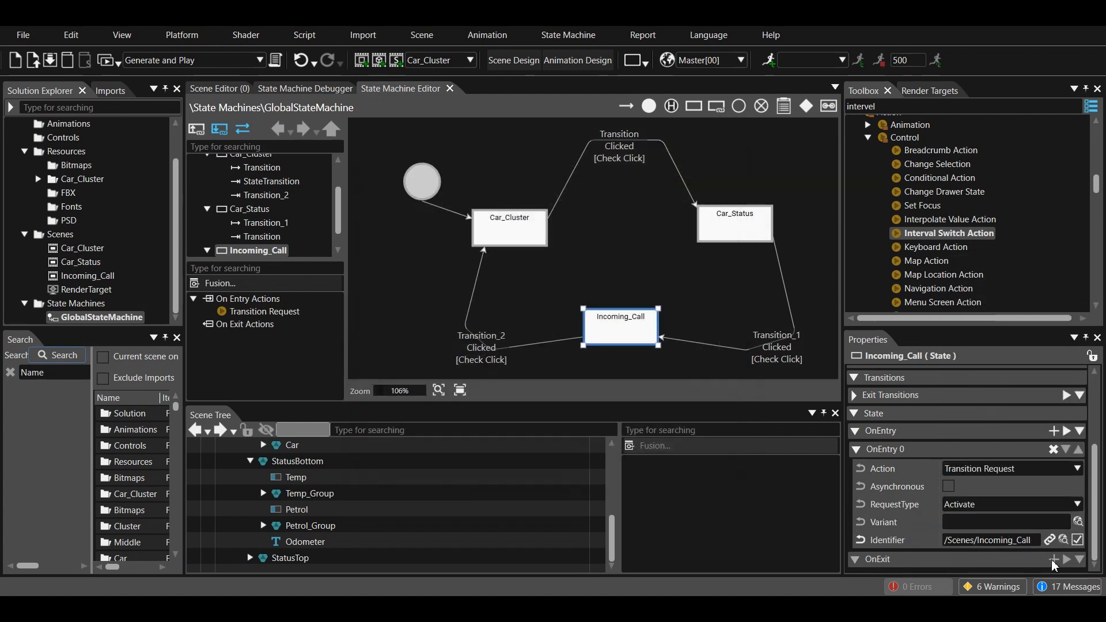
# Add an on-exit action to the Incoming_Call state and set it to Transition Request
pyautogui.click(1054, 559)
pyautogui.scroll(-2, 1009, 507)
pyautogui.click(979, 488)
pyautogui.scroll(-5, 976, 442)
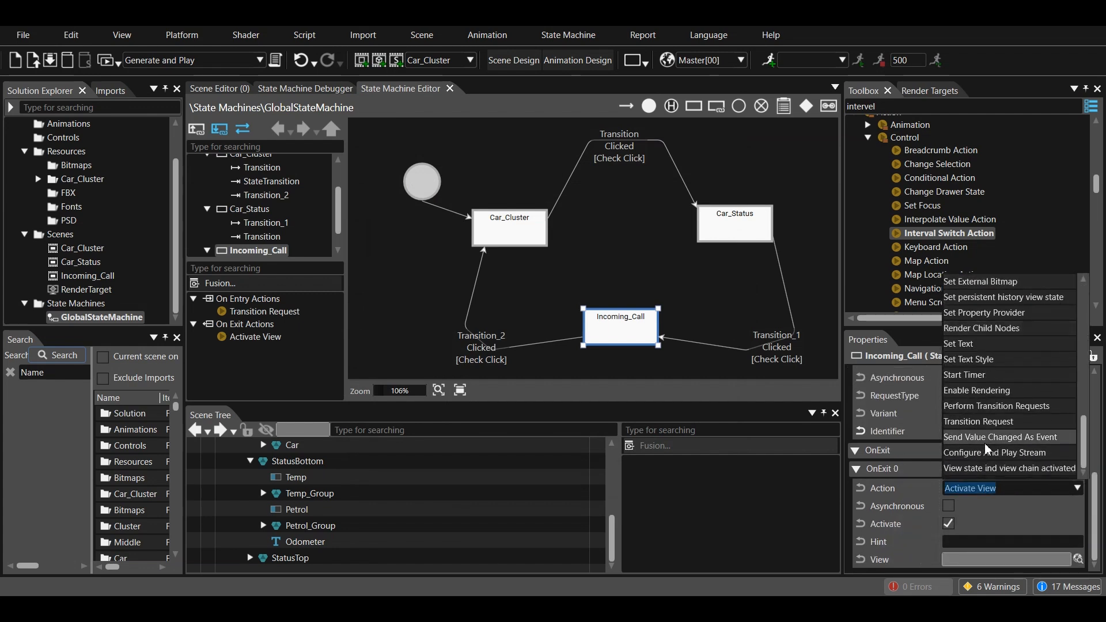
pyautogui.click(978, 421)
# Set the Incoming_Call state's on-exit Transition Request to Deactivate and its identifier to the Incoming_Call scene
pyautogui.click(1047, 523)
pyautogui.click(1043, 568)
pyautogui.click(1064, 559)
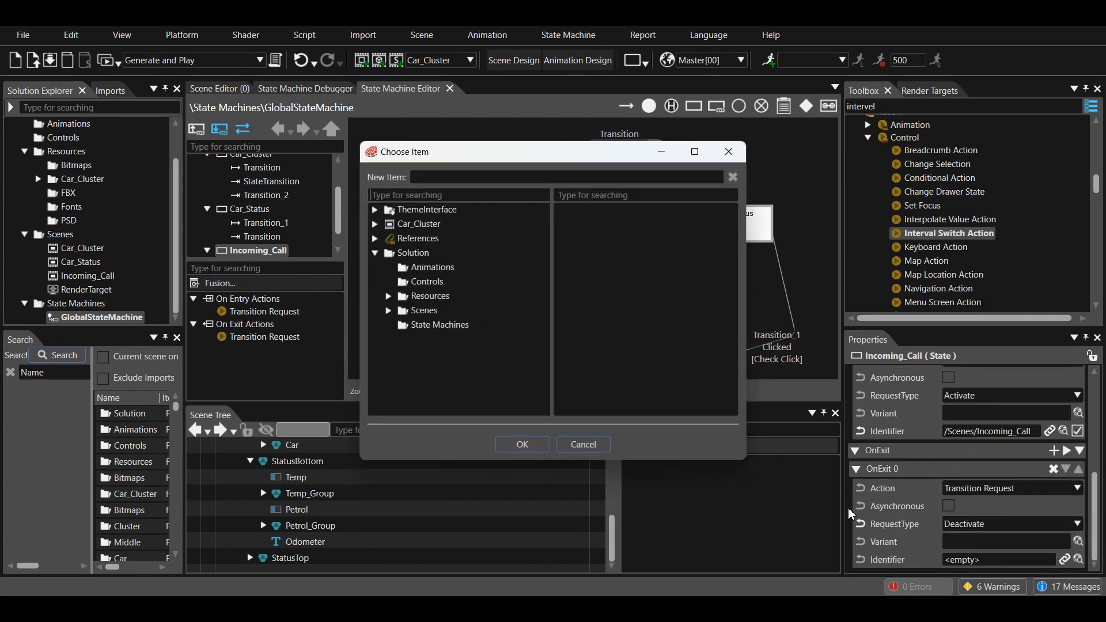
pyautogui.click(388, 310)
pyautogui.click(450, 354)
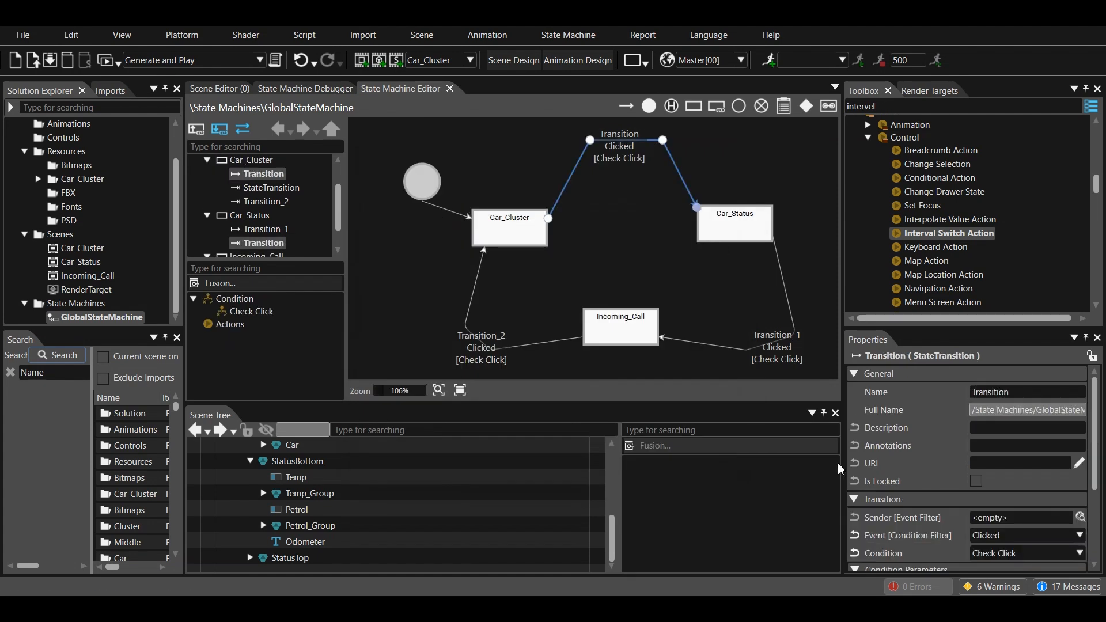
# Set the event of the Car_Cluster to Car_Status transition to Clicked and its sender to IndicatorRight in the Car_Cluster scene's Telltales group
pyautogui.click(1009, 536)
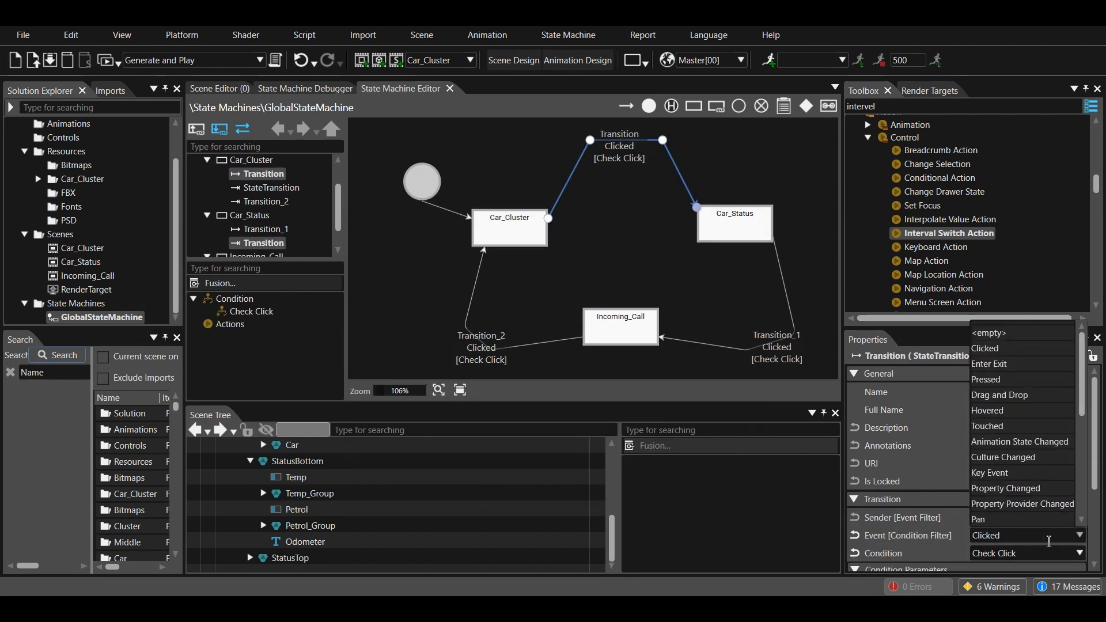
pyautogui.click(992, 348)
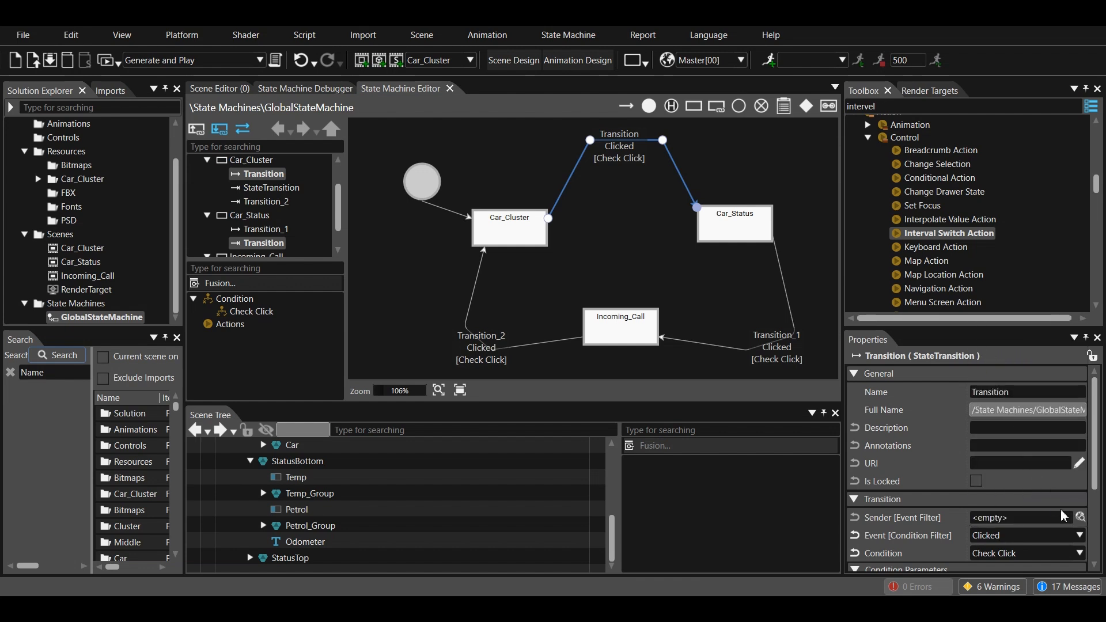
pyautogui.click(1079, 517)
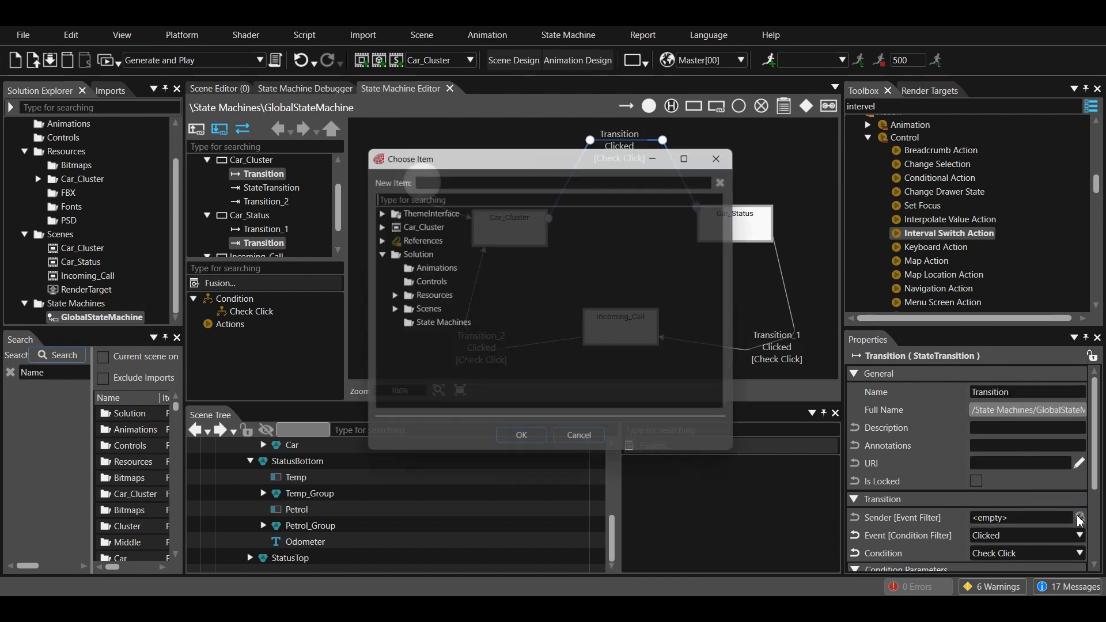
pyautogui.click(388, 310)
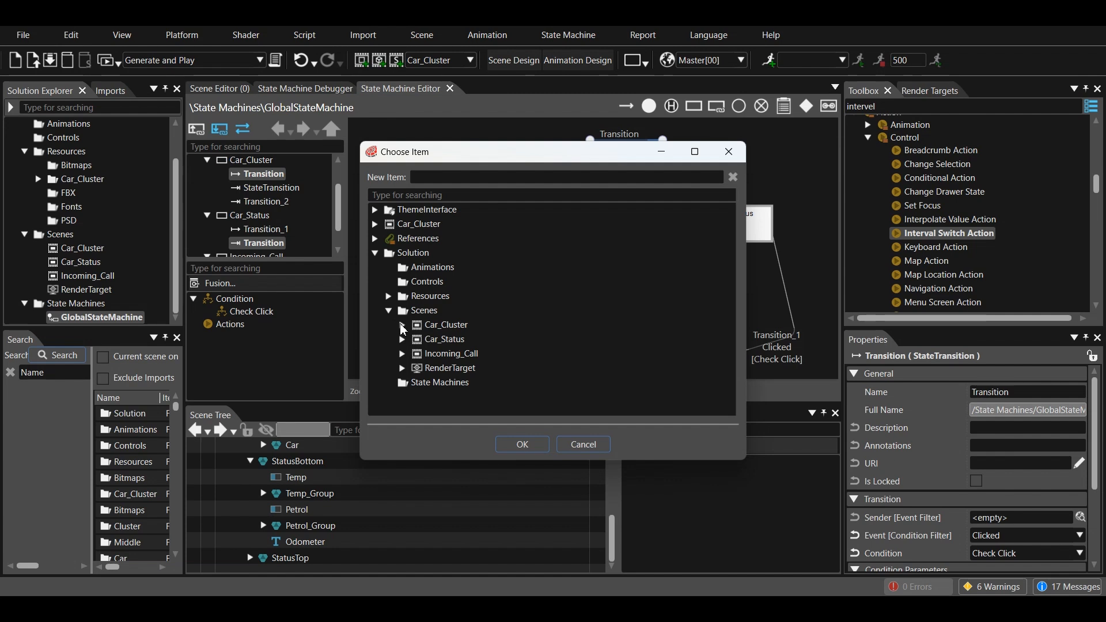
pyautogui.click(402, 325)
pyautogui.click(416, 368)
pyautogui.scroll(-2, 427, 389)
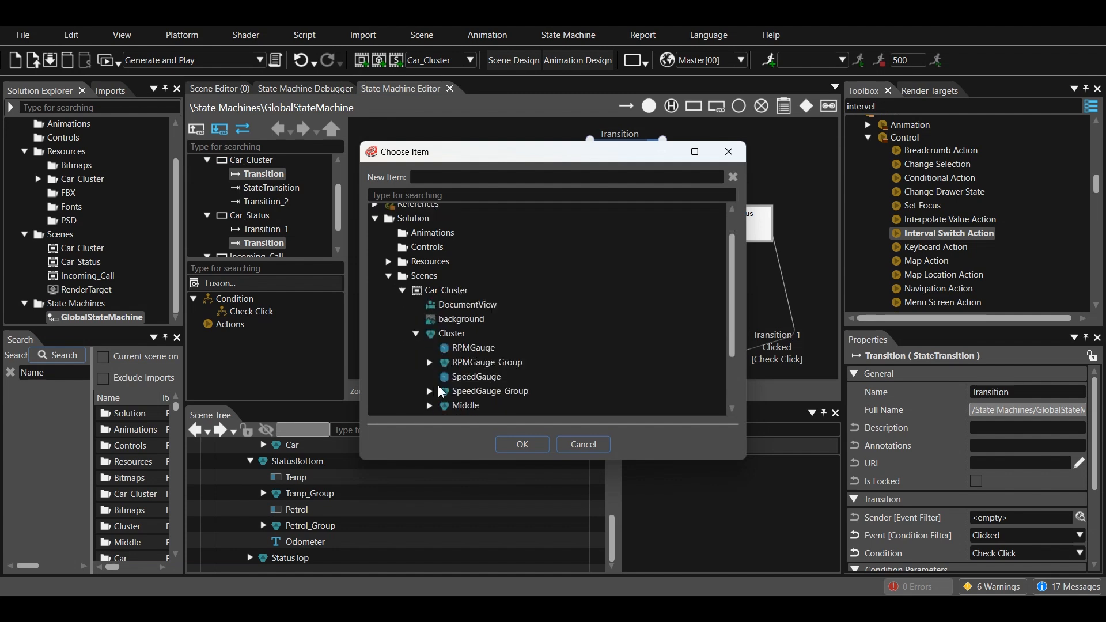
pyautogui.click(429, 398)
pyautogui.scroll(-2, 456, 386)
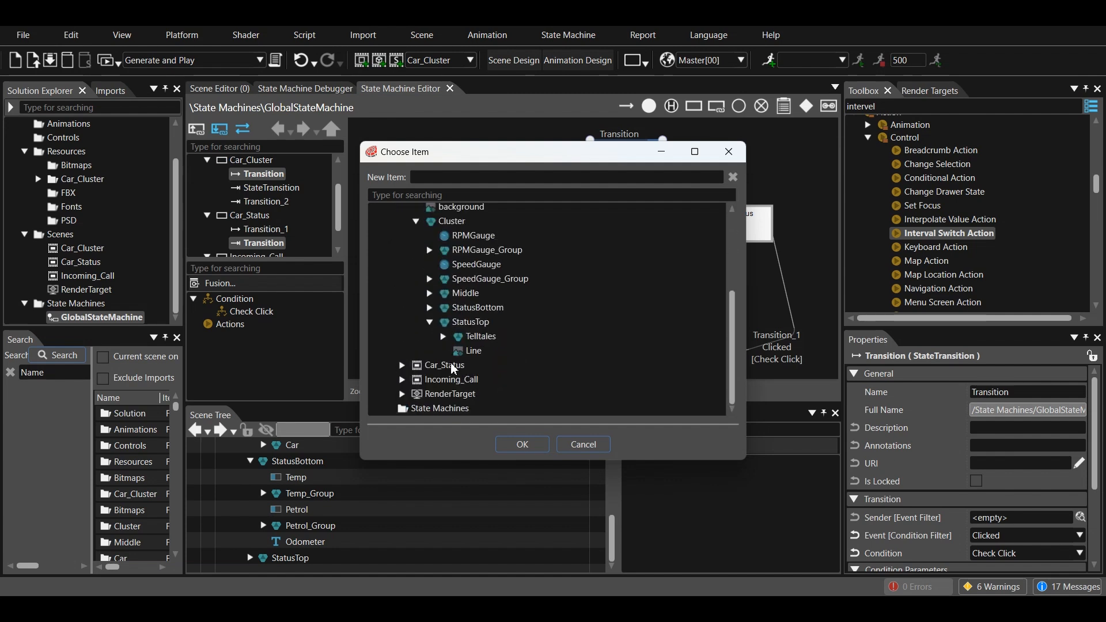
pyautogui.click(444, 337)
pyautogui.scroll(-2, 470, 352)
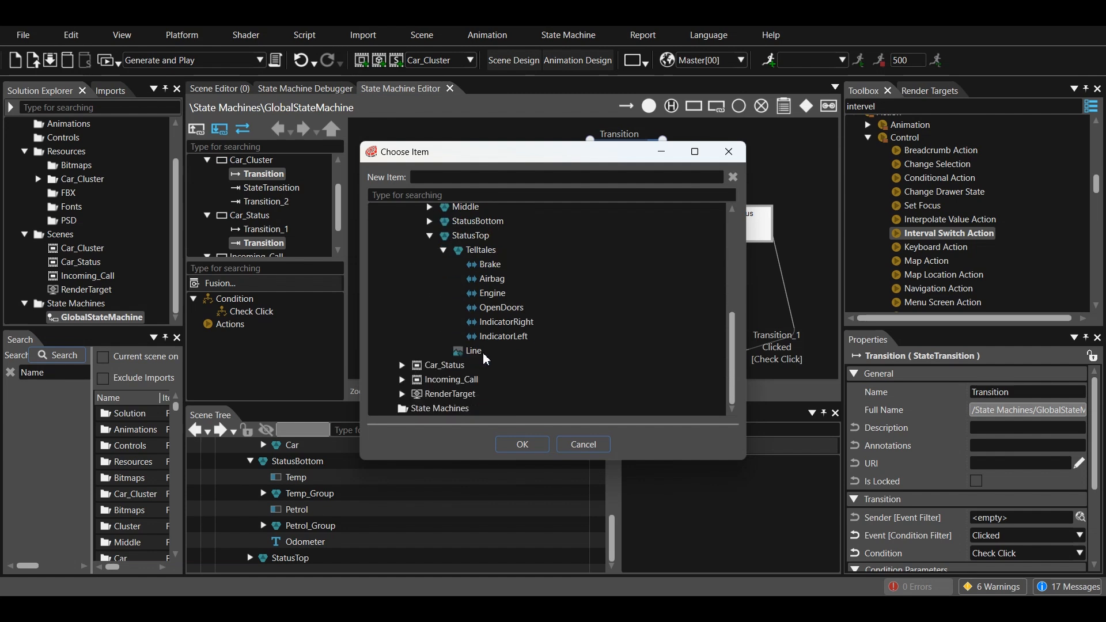
pyautogui.click(512, 326)
pyautogui.click(523, 444)
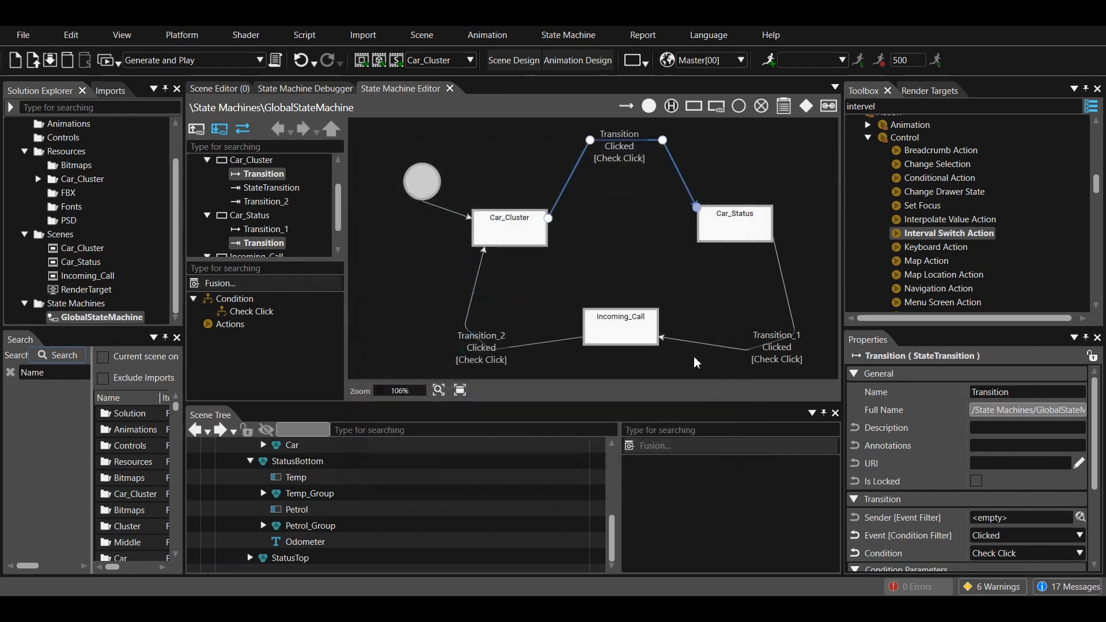
# Set the sender of Transition_1 to IndicatorRight in the Telltales group of the Car_Status scene
pyautogui.click(763, 353)
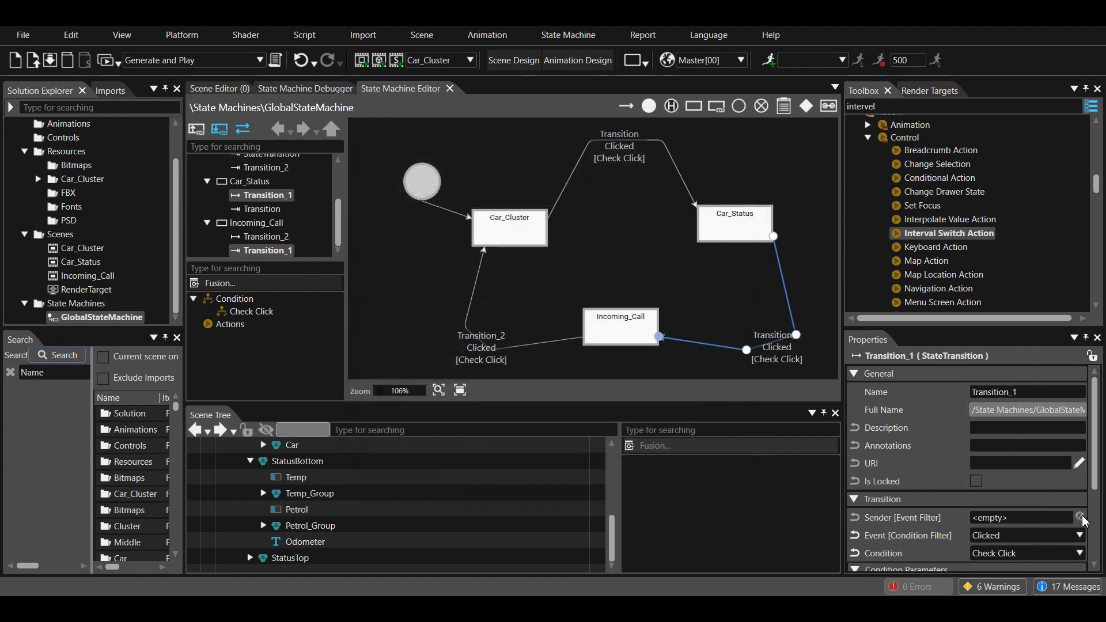
pyautogui.click(1081, 518)
pyautogui.click(388, 310)
pyautogui.click(402, 339)
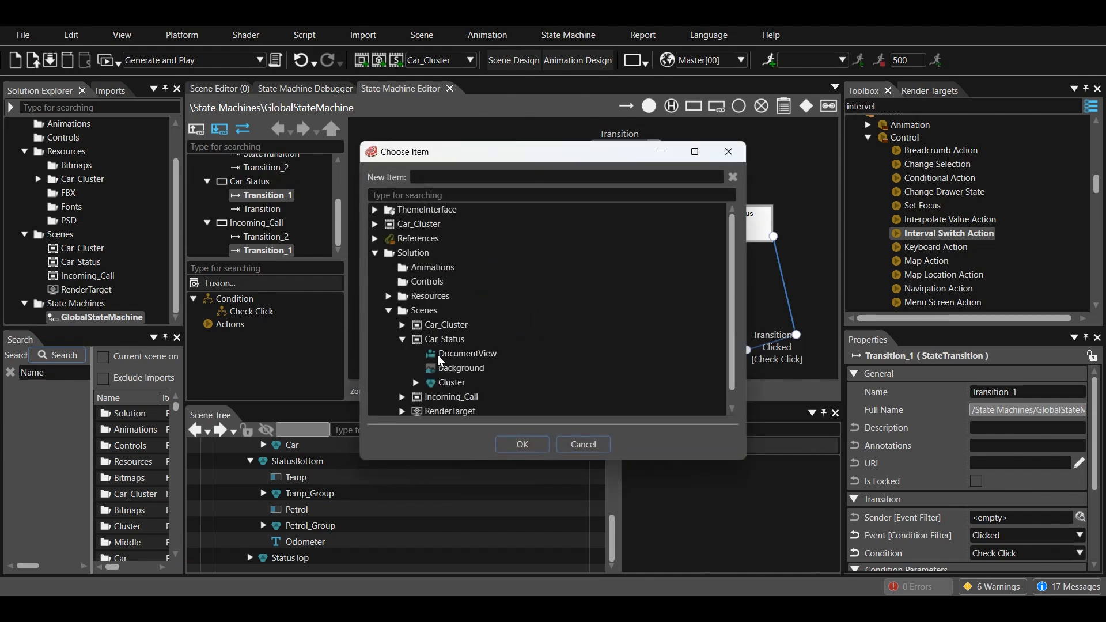
pyautogui.click(416, 382)
pyautogui.scroll(-1, 429, 383)
pyautogui.scroll(-2, 429, 384)
pyautogui.click(429, 375)
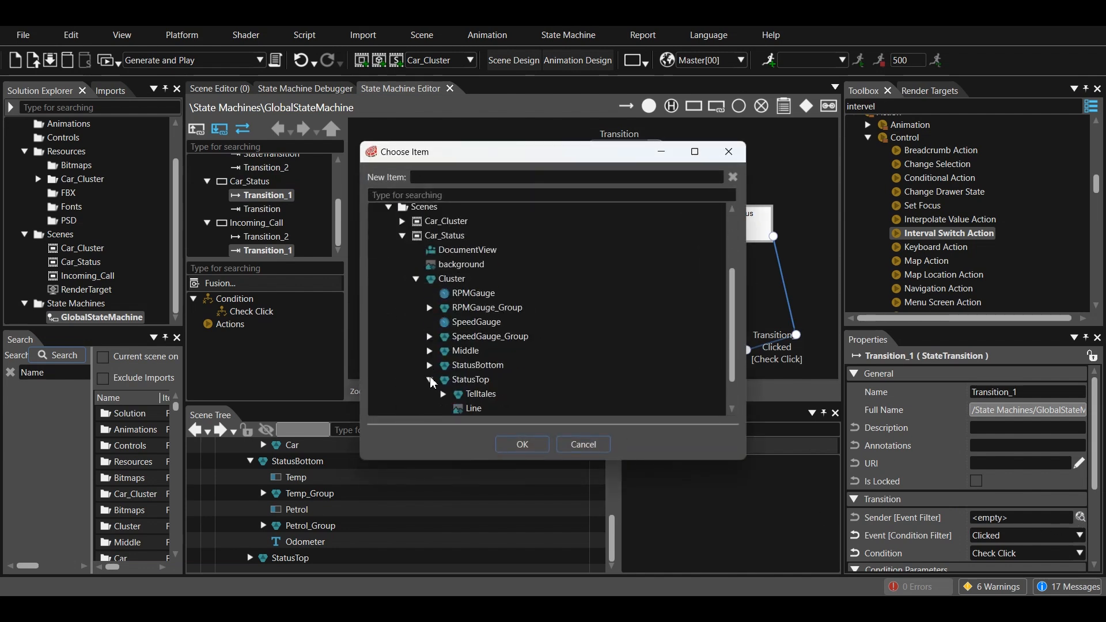
pyautogui.scroll(-1, 435, 369)
pyautogui.click(443, 348)
pyautogui.scroll(-2, 489, 363)
pyautogui.click(507, 337)
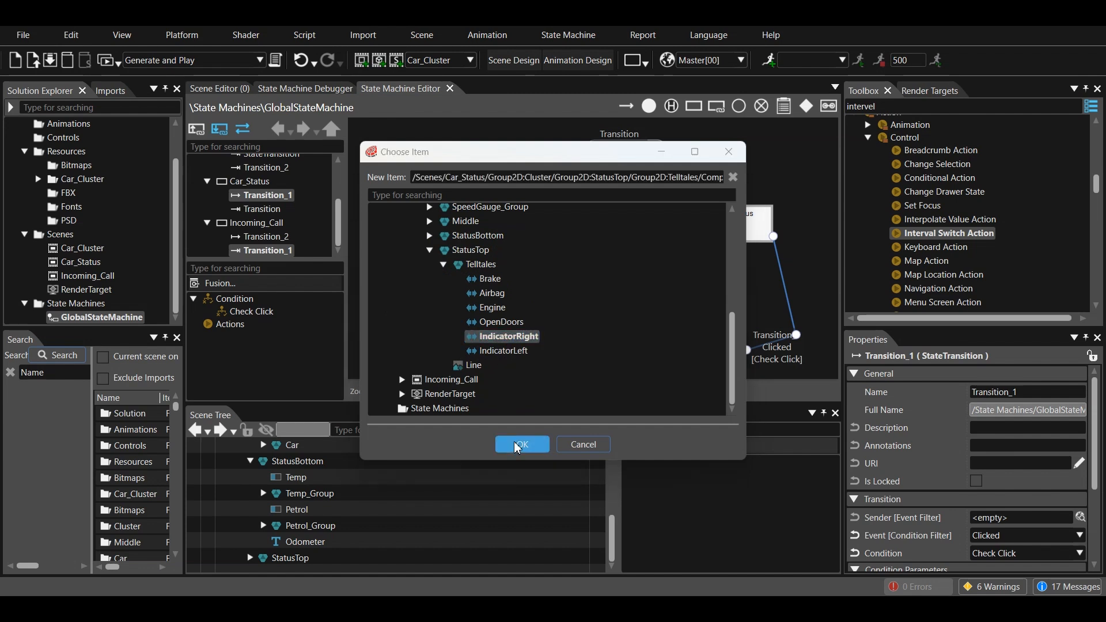
pyautogui.click(522, 444)
# Set the sender of Transition_2 to IndicatorRight in the Telltales group of the Incoming_Call scene
pyautogui.click(481, 349)
pyautogui.click(1080, 517)
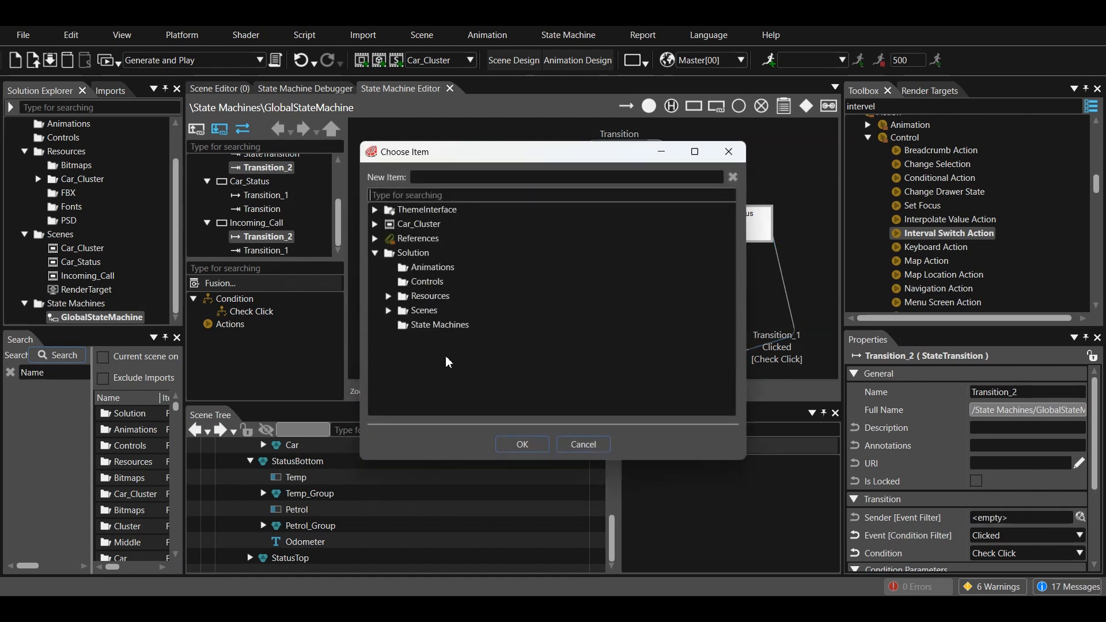
pyautogui.click(392, 312)
pyautogui.click(403, 354)
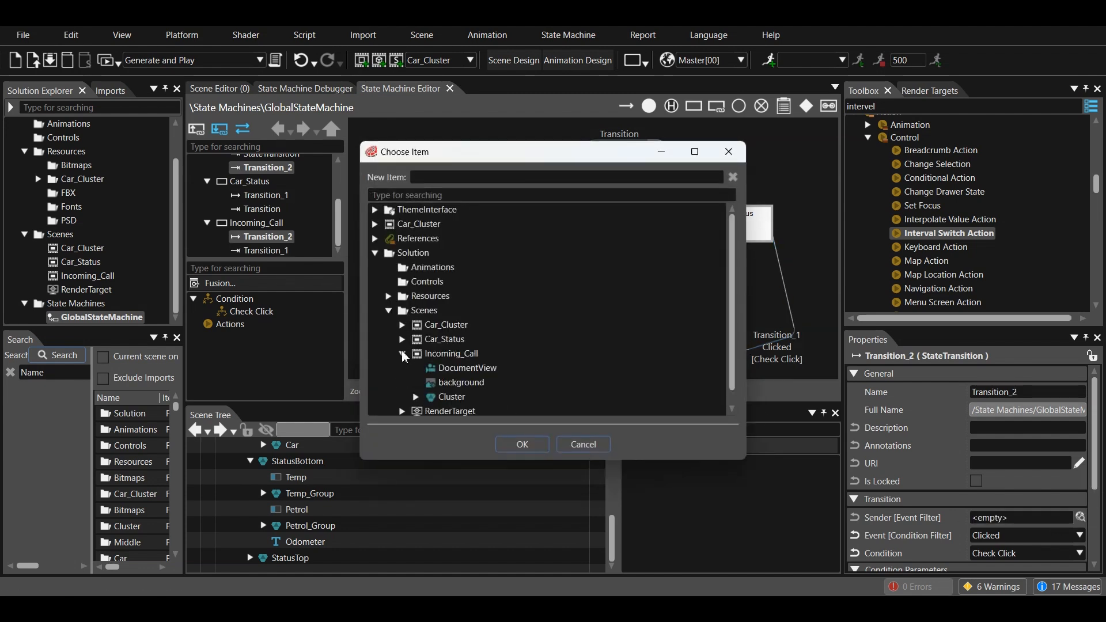
pyautogui.click(416, 397)
pyautogui.scroll(-2, 474, 397)
pyautogui.scroll(-2, 443, 395)
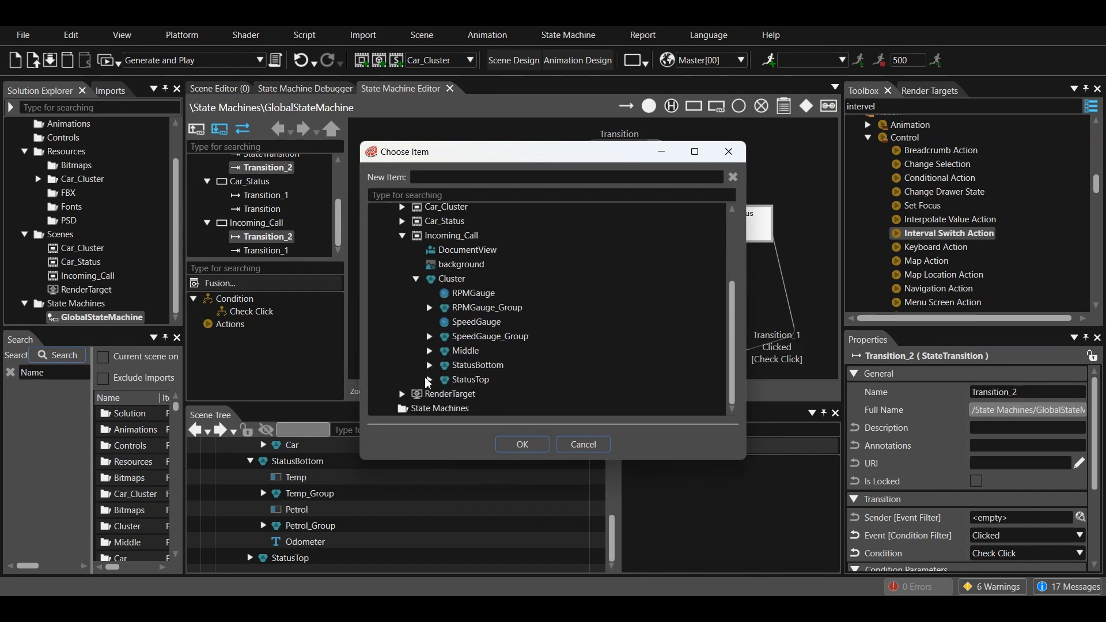
pyautogui.click(429, 379)
pyautogui.scroll(-1, 439, 375)
pyautogui.click(444, 366)
pyautogui.scroll(-3, 470, 370)
pyautogui.click(509, 353)
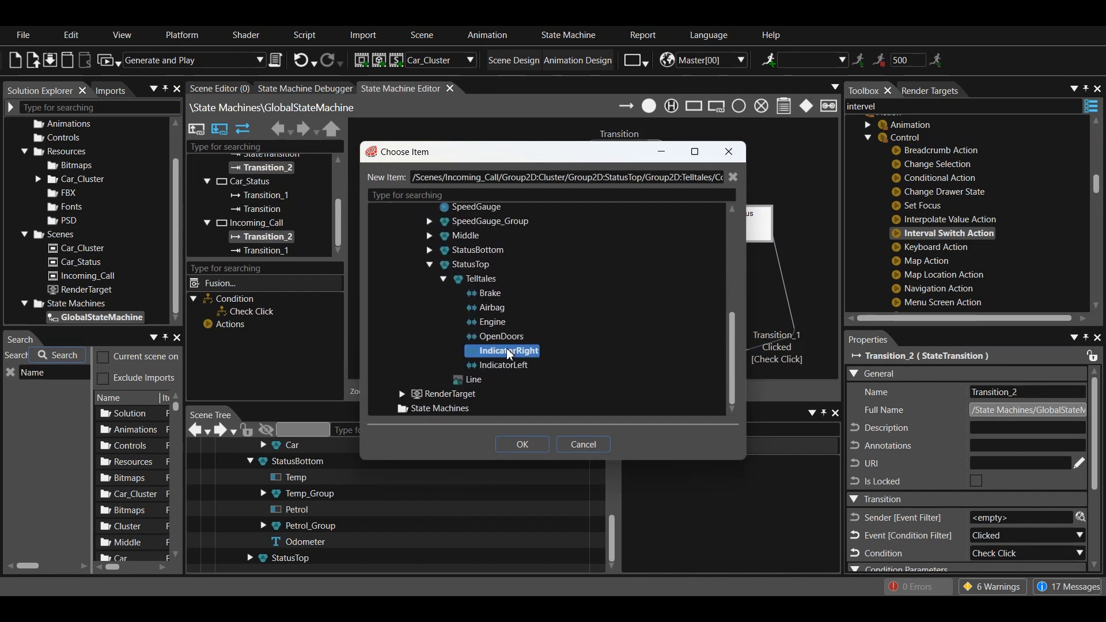
pyautogui.click(522, 444)
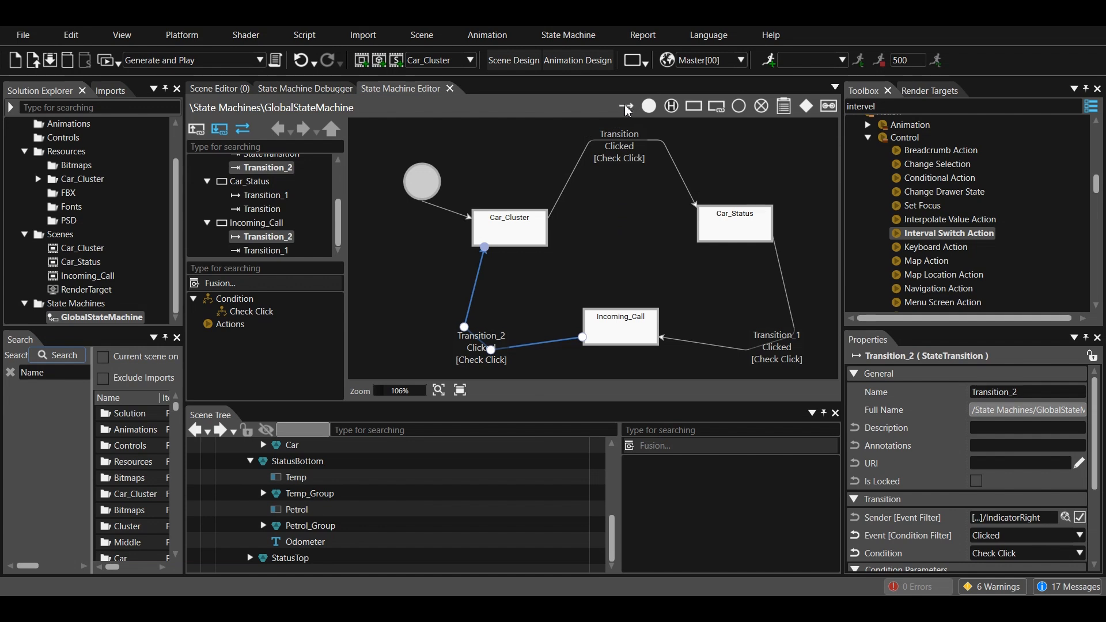
# Draw state transitions from Car_Status to Car_Cluster, from Incoming_Call to Car_Status, and from Car_Cluster to Incoming_Call
pyautogui.click(707, 240)
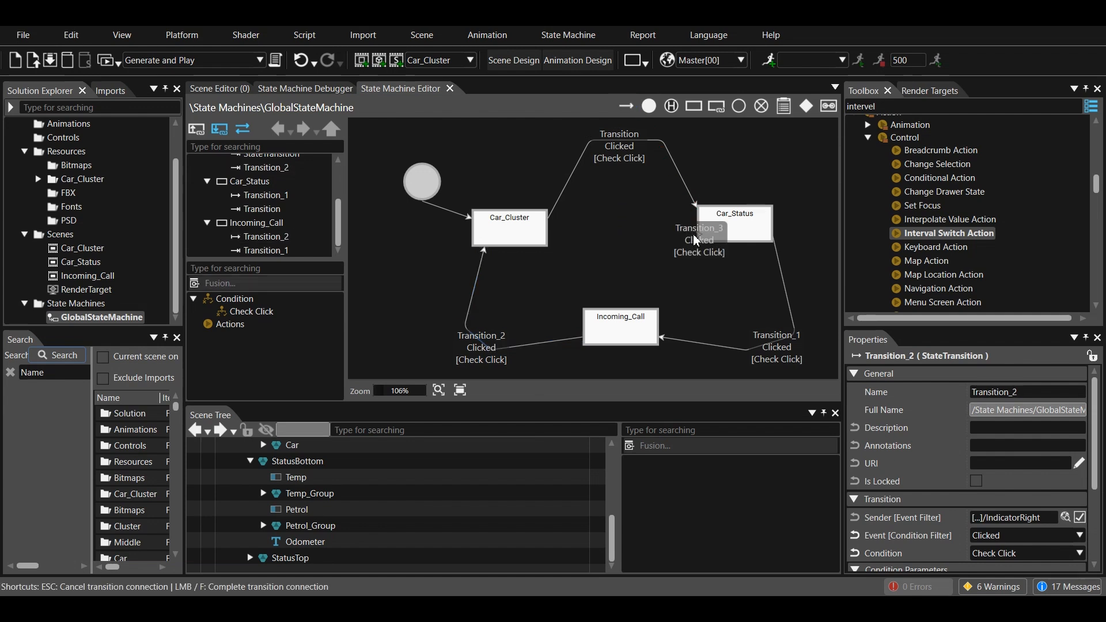
pyautogui.click(548, 246)
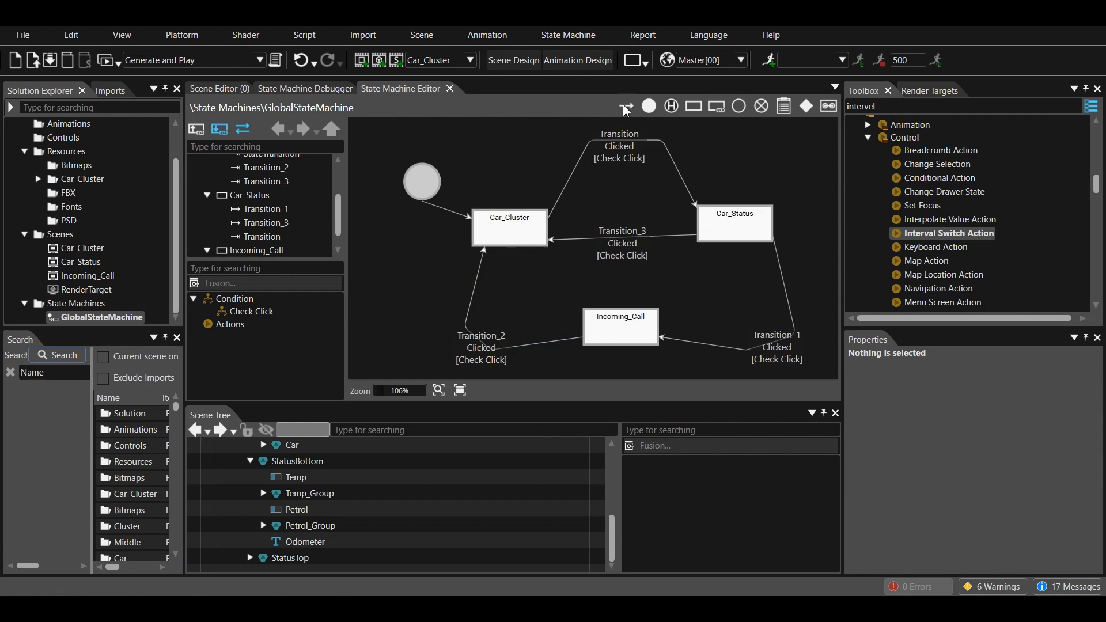
pyautogui.click(654, 325)
pyautogui.click(715, 246)
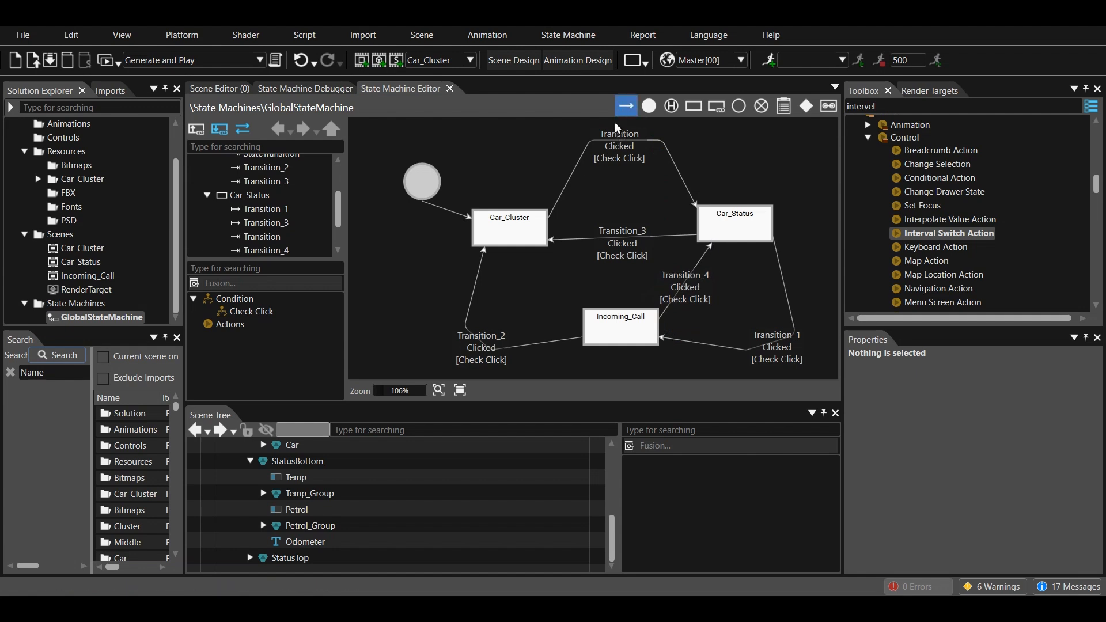
pyautogui.moveTo(518, 245); pyautogui.dragTo(590, 322)
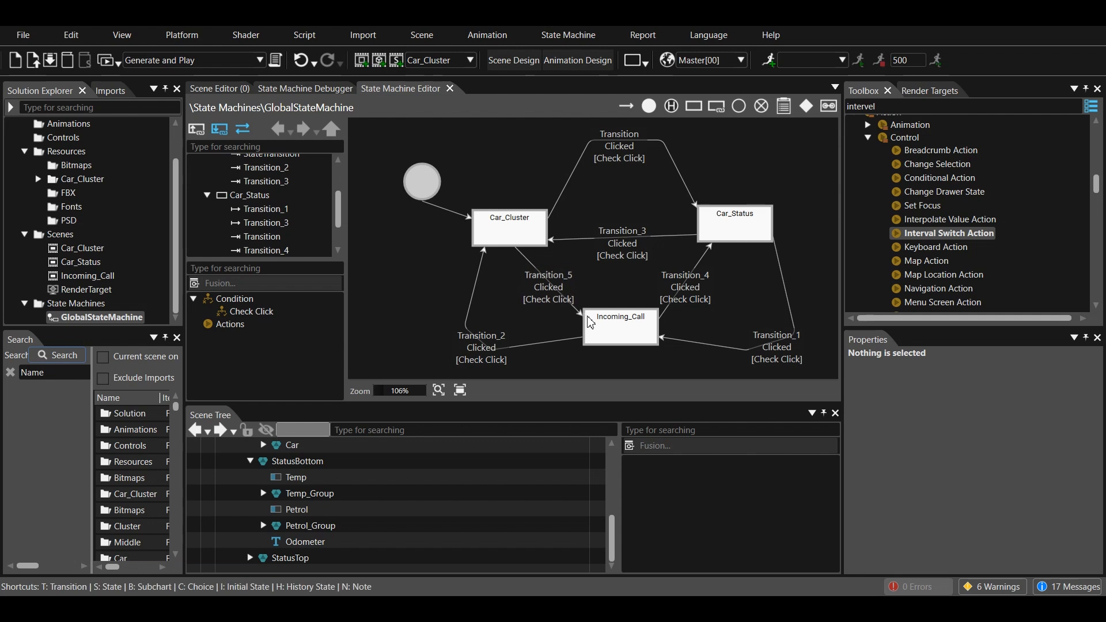
# Set the sender of Transition_5 to IndicatorLeft in the Telltales group of the Car_Cluster scene
pyautogui.click(543, 295)
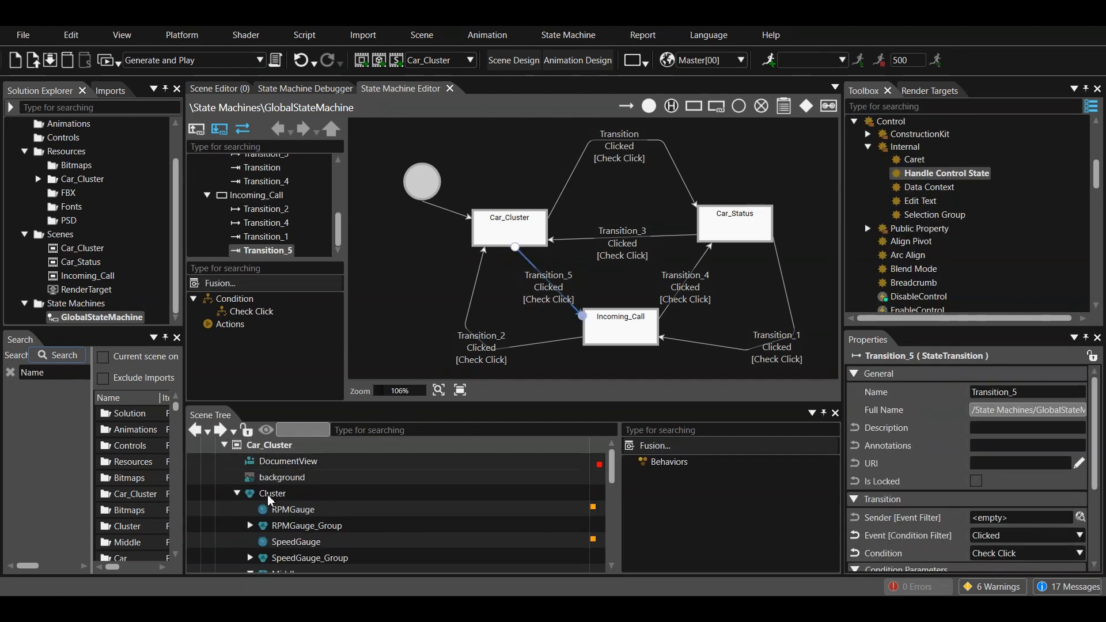
pyautogui.click(1082, 520)
pyautogui.click(387, 311)
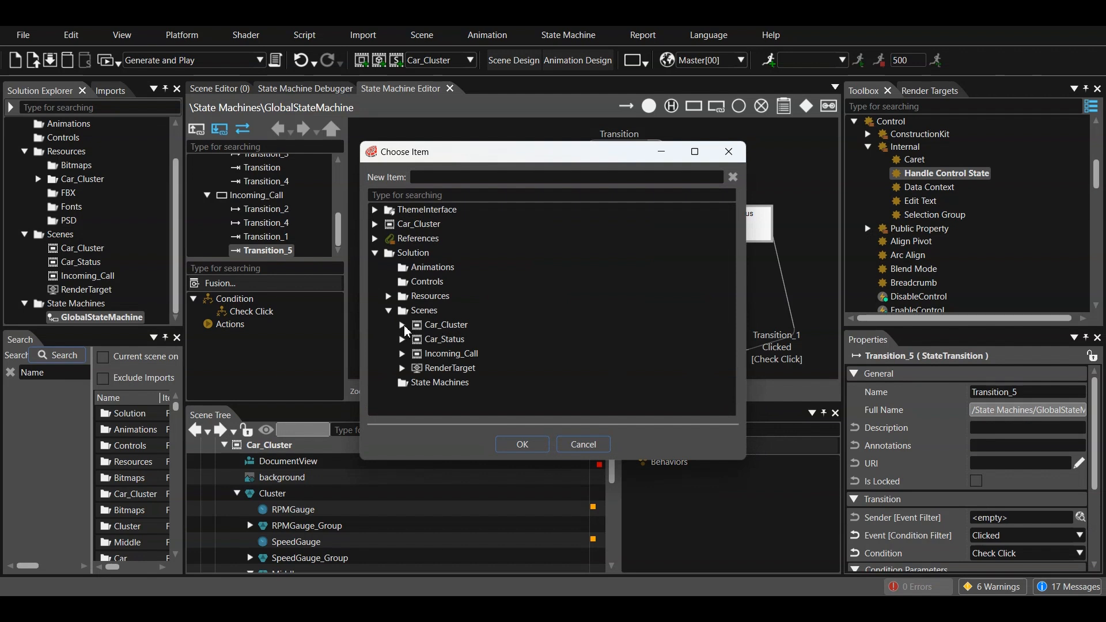
pyautogui.click(404, 327)
pyautogui.click(418, 369)
pyautogui.scroll(-5, 455, 374)
pyautogui.click(431, 352)
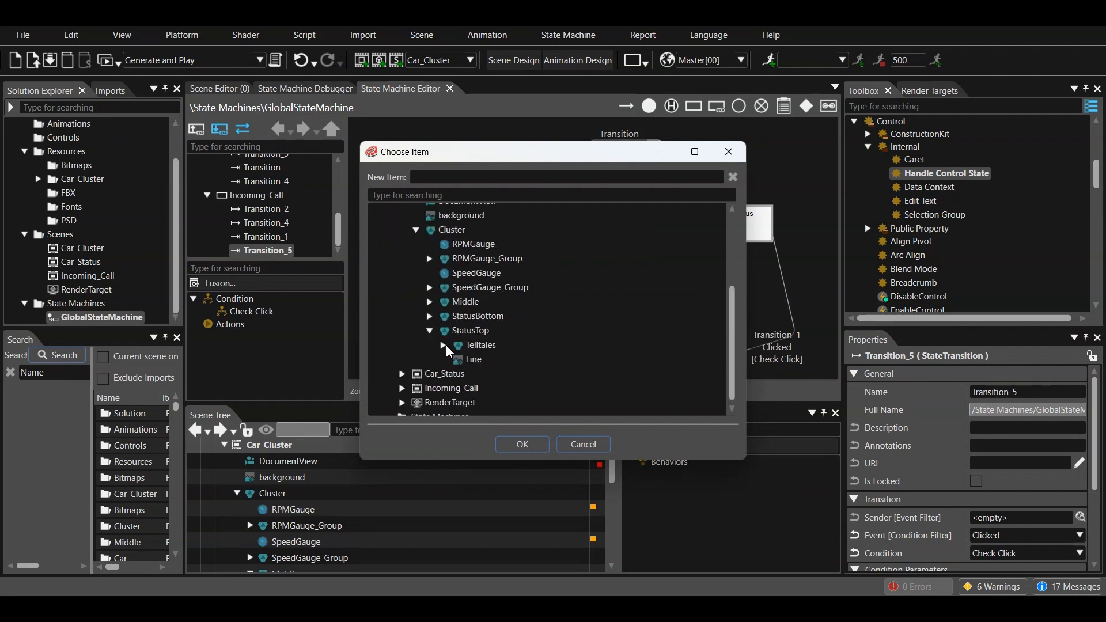
pyautogui.click(444, 346)
pyautogui.scroll(-2, 466, 357)
pyautogui.click(495, 363)
pyautogui.click(522, 444)
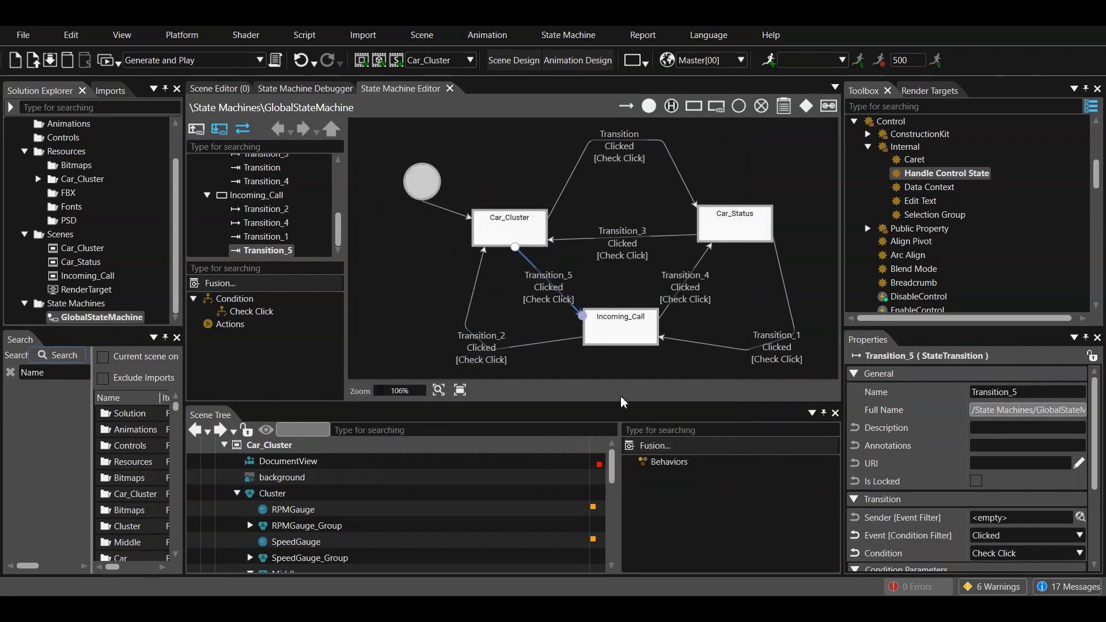
# Set the sender of Transition_4 to IndicatorLeft in the Telltales group of the Incoming_Call scene
pyautogui.click(1081, 517)
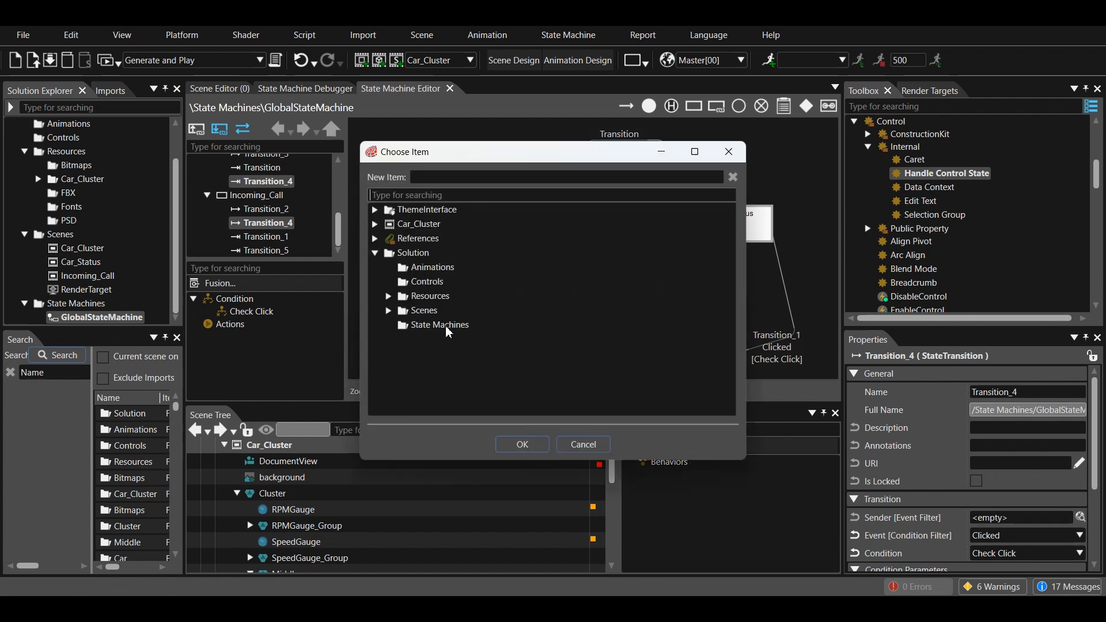
pyautogui.click(389, 311)
pyautogui.click(402, 354)
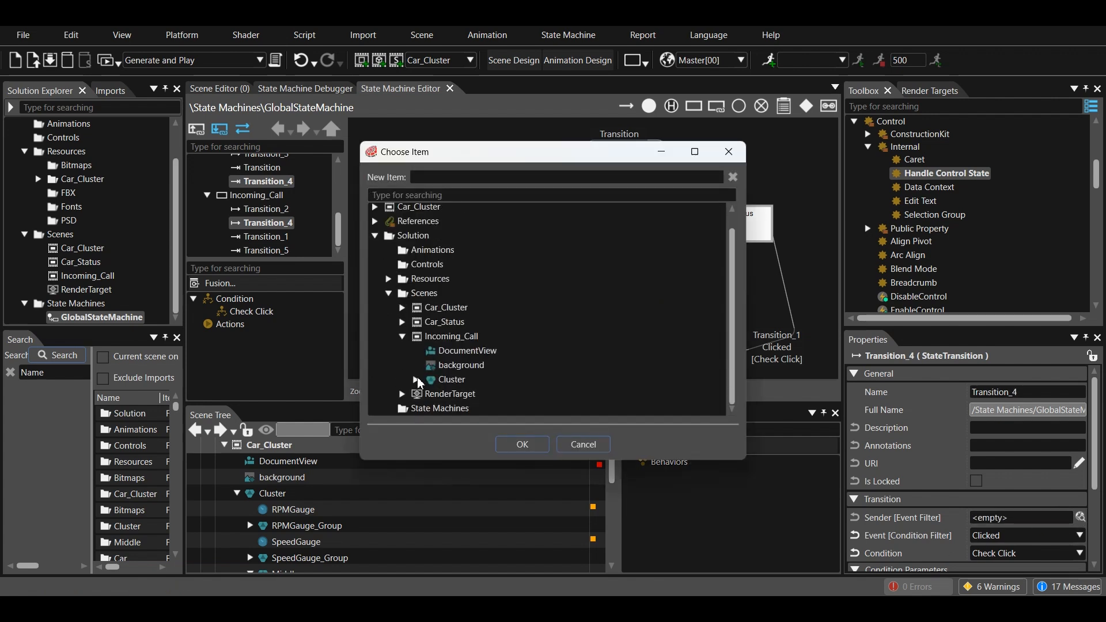
pyautogui.click(416, 376)
pyautogui.click(429, 378)
pyautogui.click(443, 362)
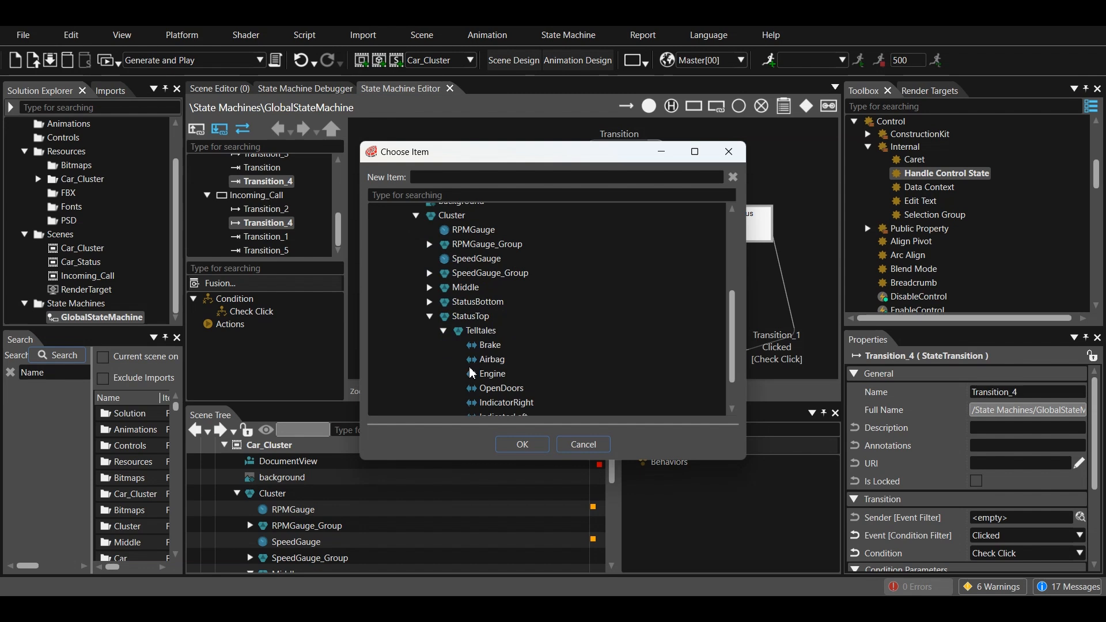
pyautogui.click(496, 366)
pyautogui.click(522, 445)
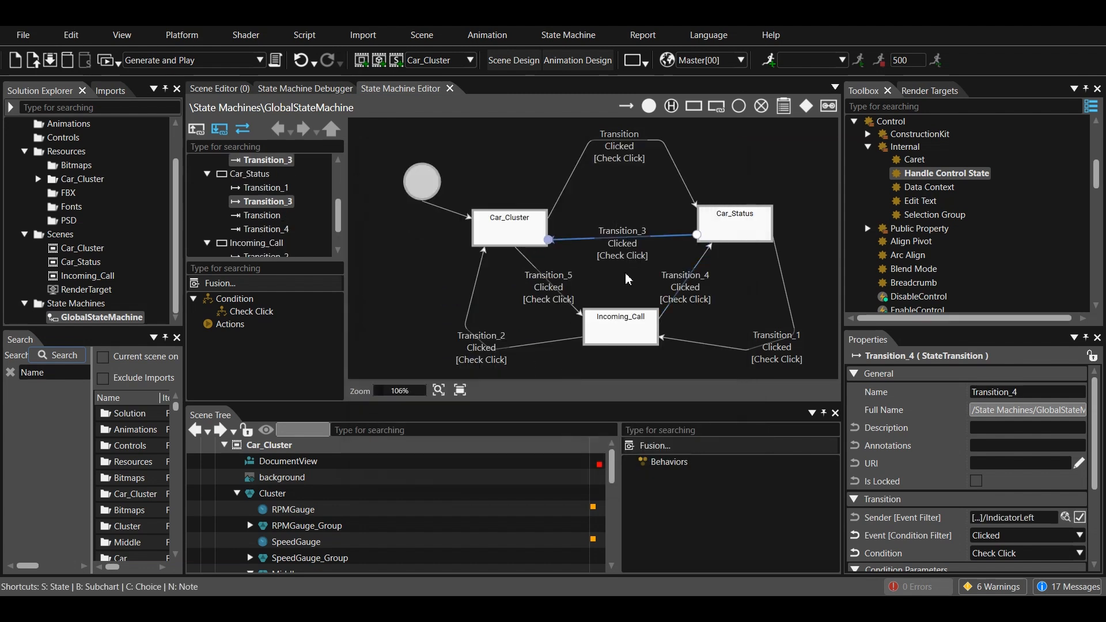
pyautogui.click(633, 236)
pyautogui.click(1081, 519)
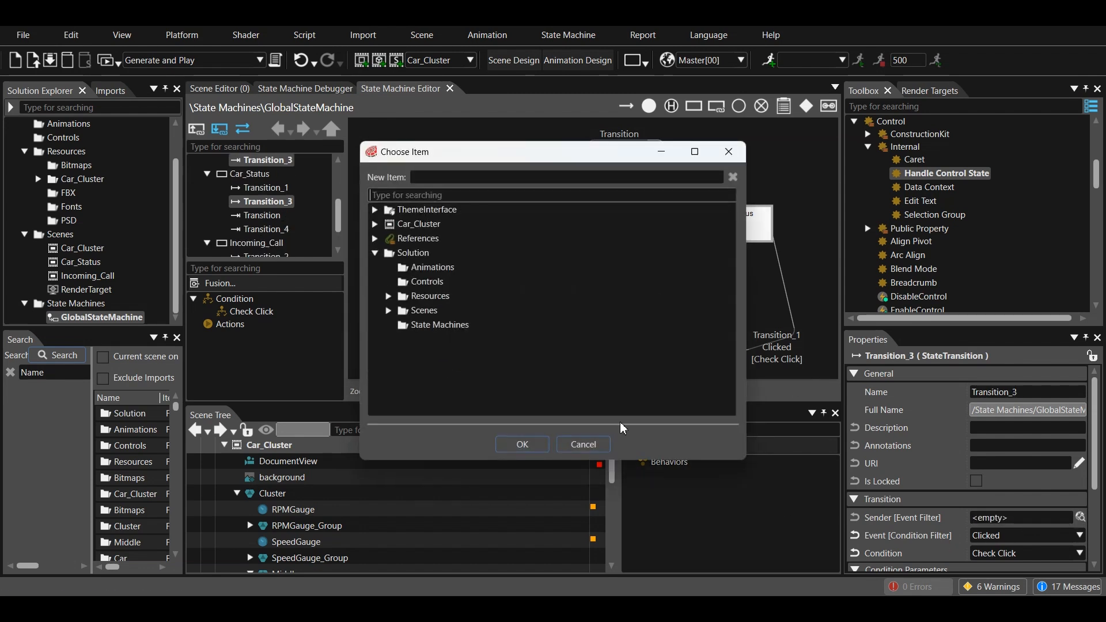
pyautogui.click(387, 310)
pyautogui.click(403, 355)
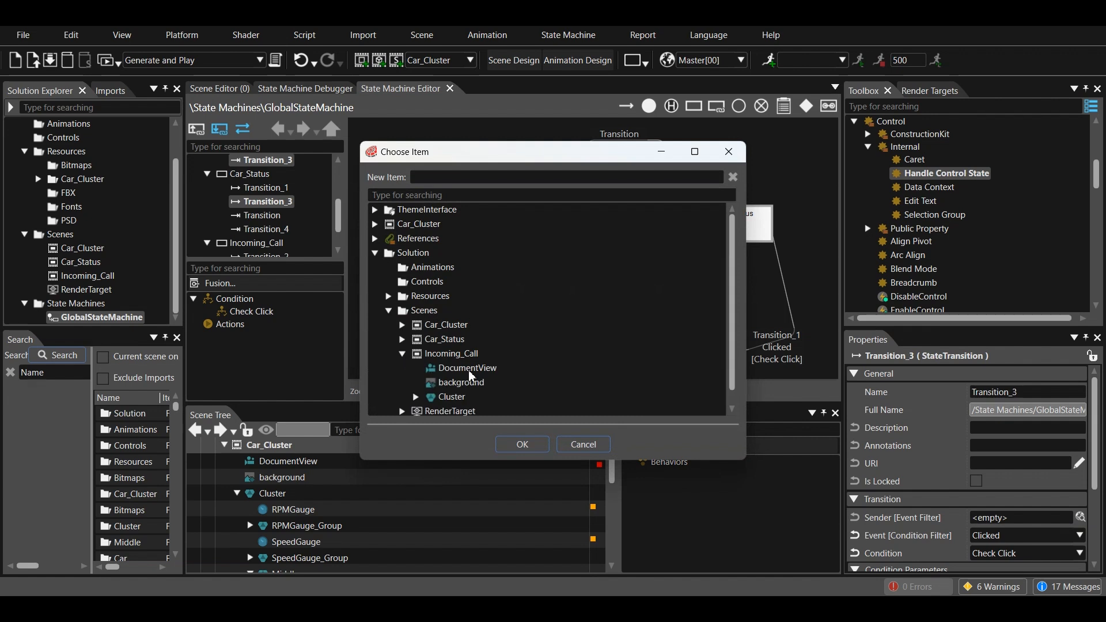
pyautogui.click(416, 397)
pyautogui.click(429, 392)
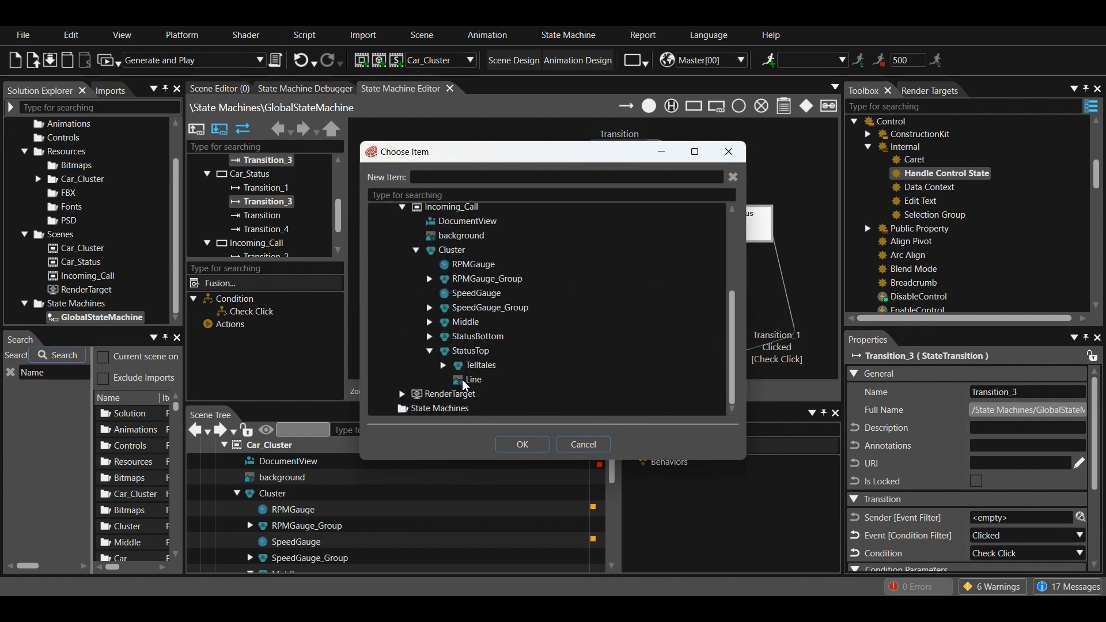
pyautogui.click(729, 151)
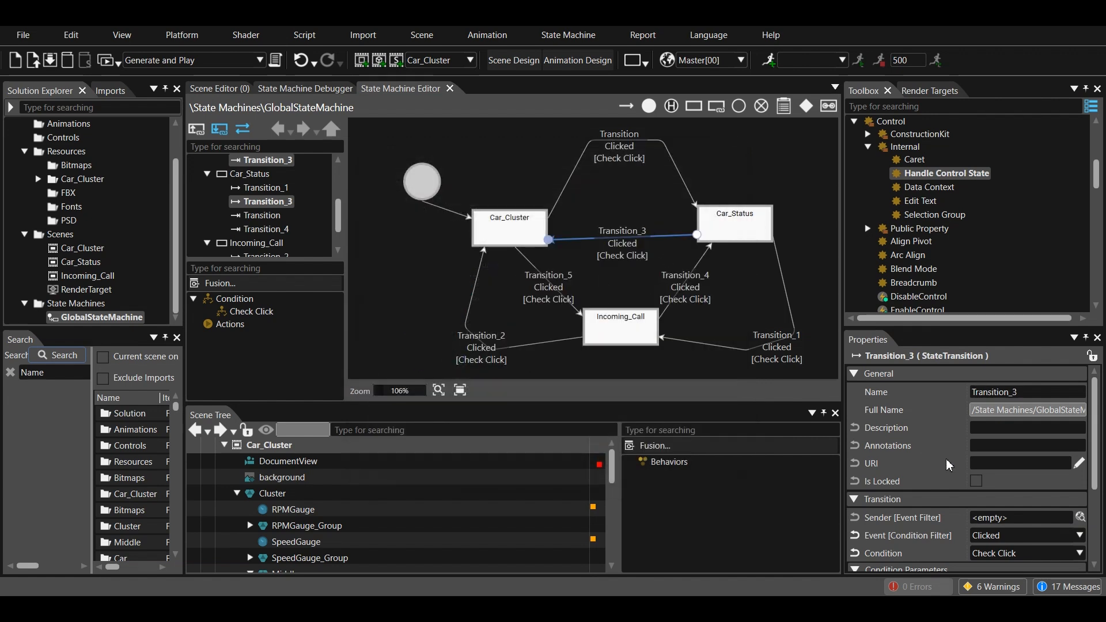
# Set the sender of Transition_3 to IndicatorLeft in the Telltales group of the Car_Status scene
pyautogui.click(1081, 518)
pyautogui.click(389, 311)
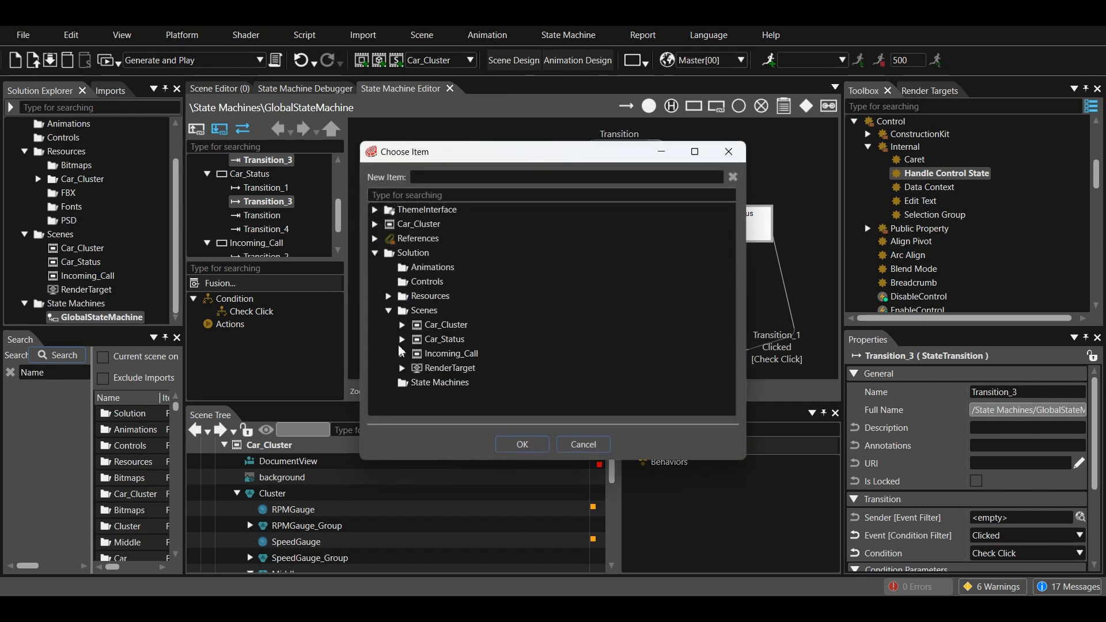
pyautogui.click(445, 339)
pyautogui.click(402, 339)
pyautogui.click(416, 382)
pyautogui.scroll(-2, 426, 382)
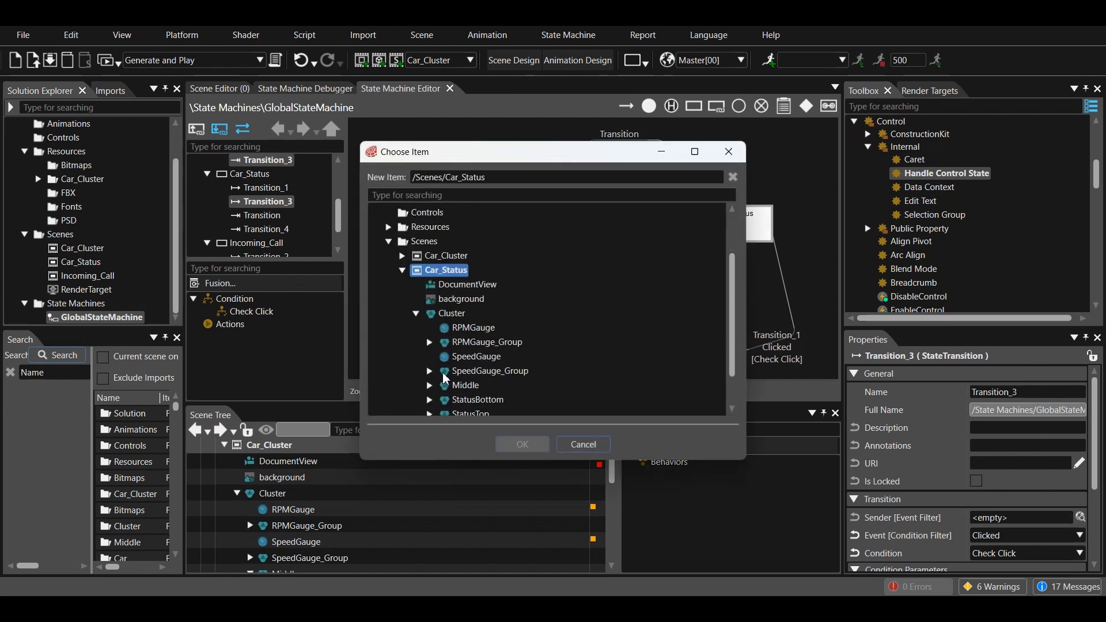
pyautogui.click(430, 380)
pyautogui.scroll(-1, 438, 383)
pyautogui.click(444, 362)
pyautogui.scroll(-2, 491, 371)
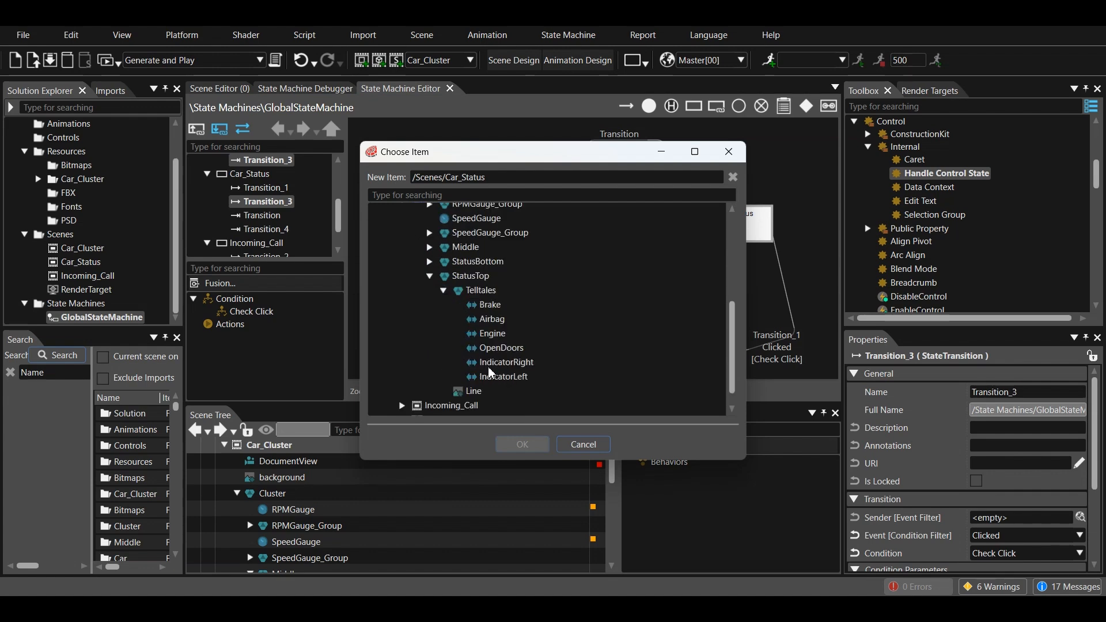
pyautogui.click(502, 376)
pyautogui.click(522, 444)
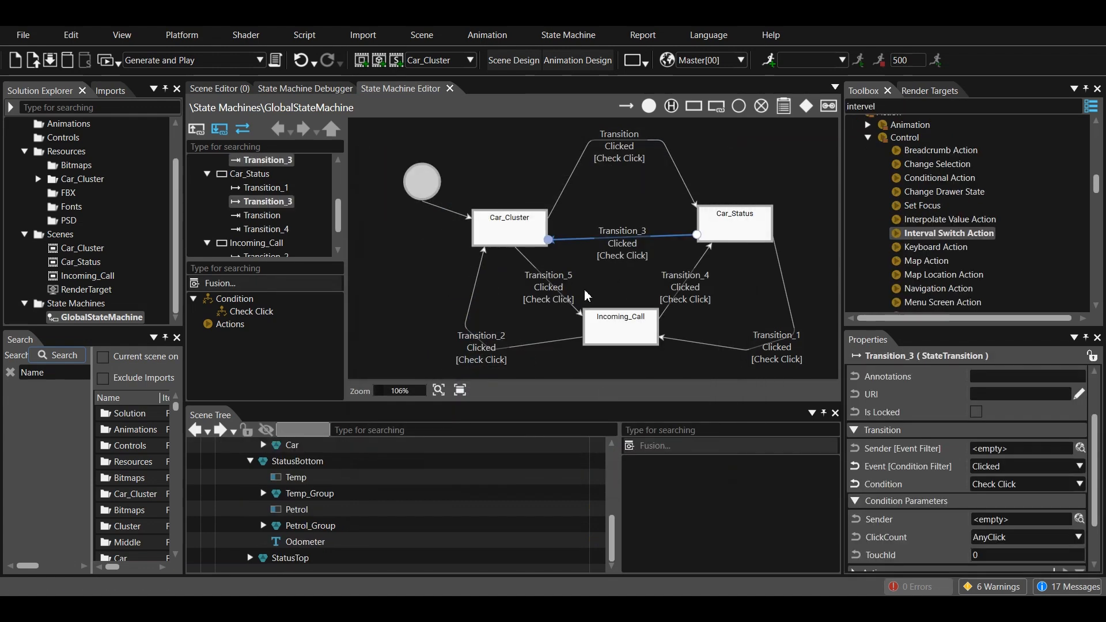
# Open the Car_Cluster scene and attach the Handle Control State behavior to its IndicatorRight and IndicatorLeft telltales
pyautogui.doubleClick(86, 248)
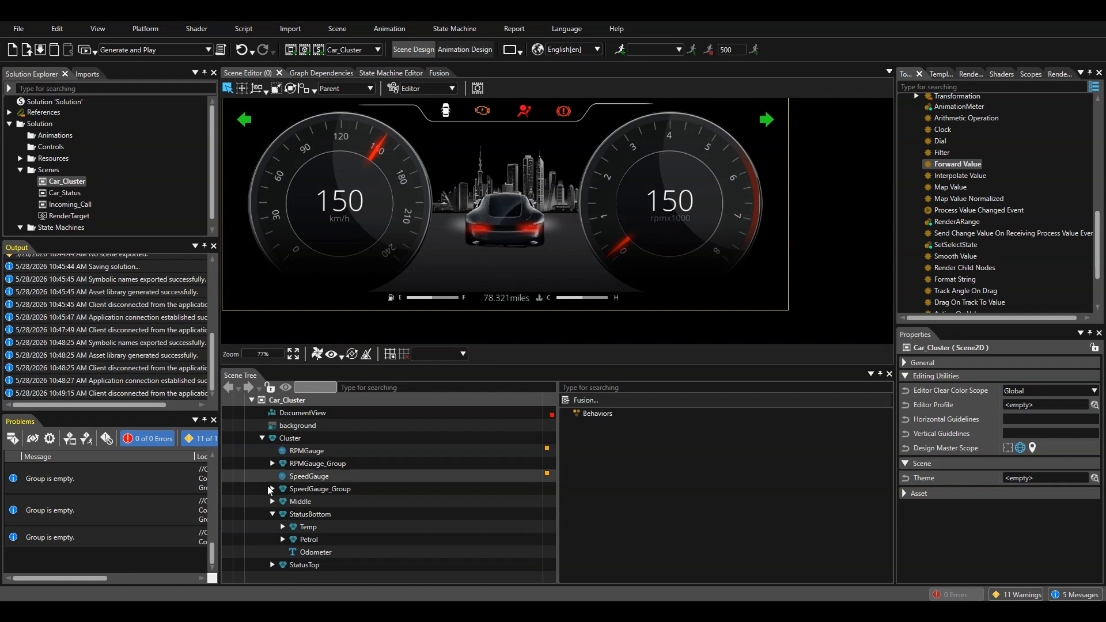
pyautogui.click(272, 565)
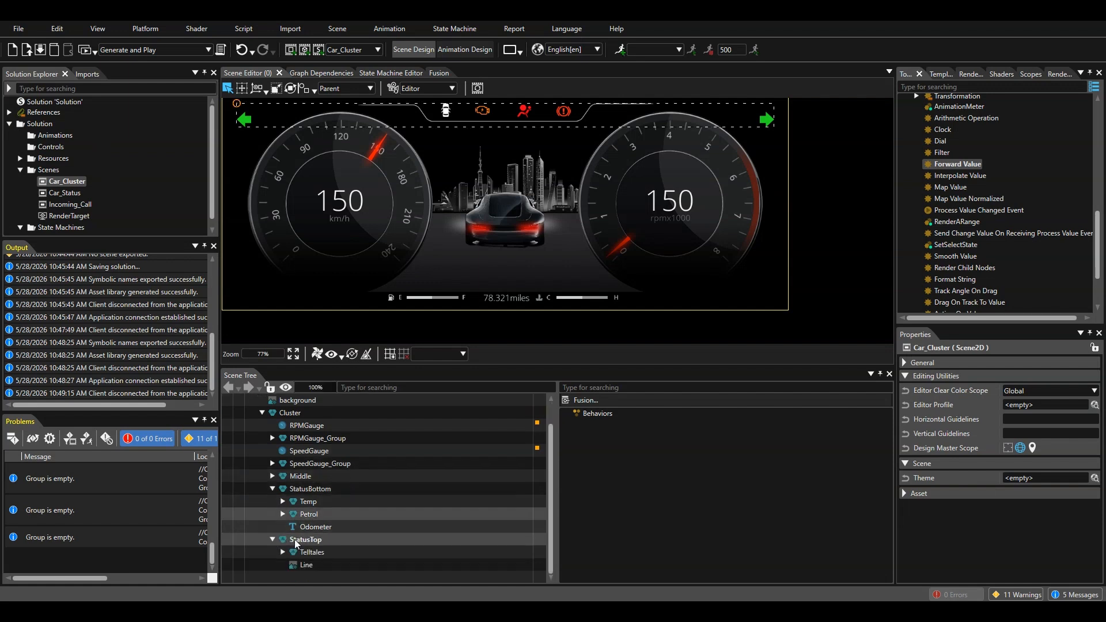
pyautogui.click(285, 552)
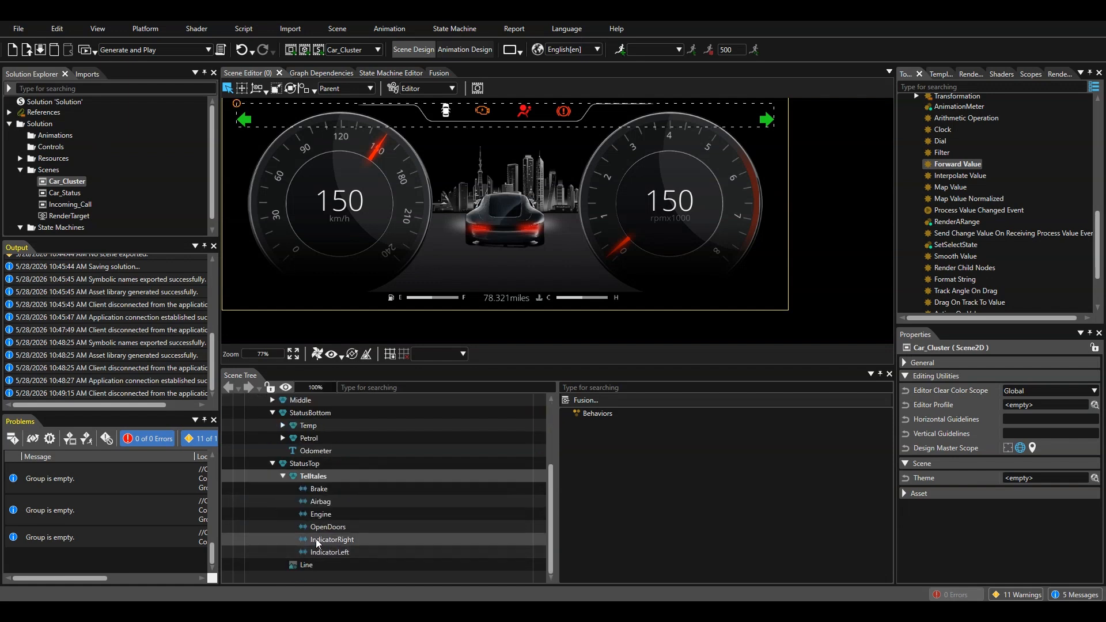
pyautogui.click(318, 539)
pyautogui.click(953, 164)
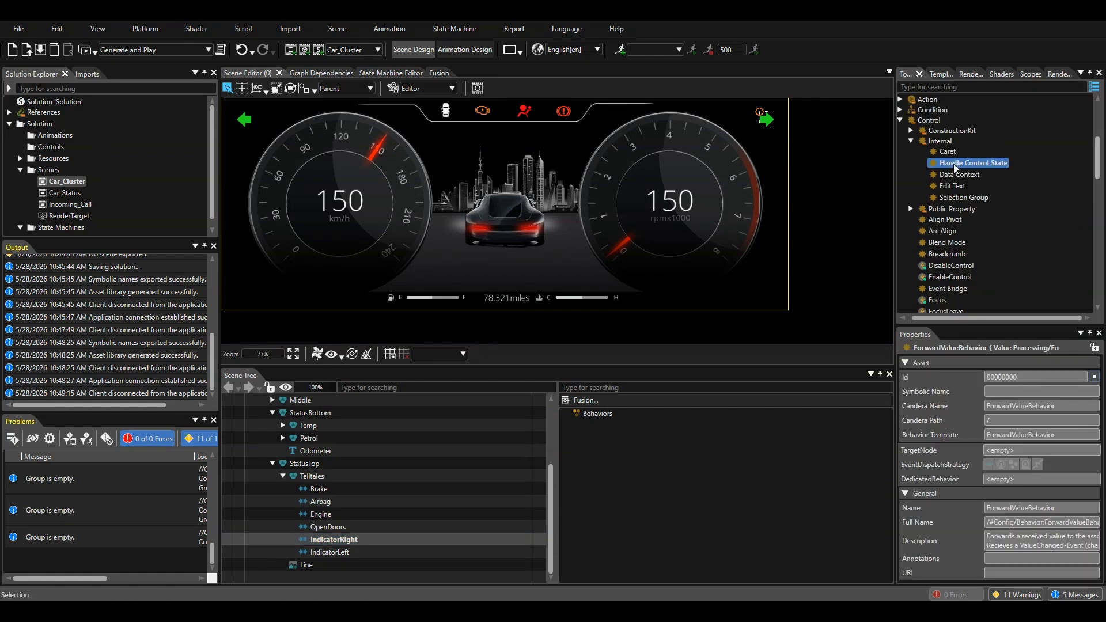
pyautogui.moveTo(953, 164); pyautogui.dragTo(596, 432)
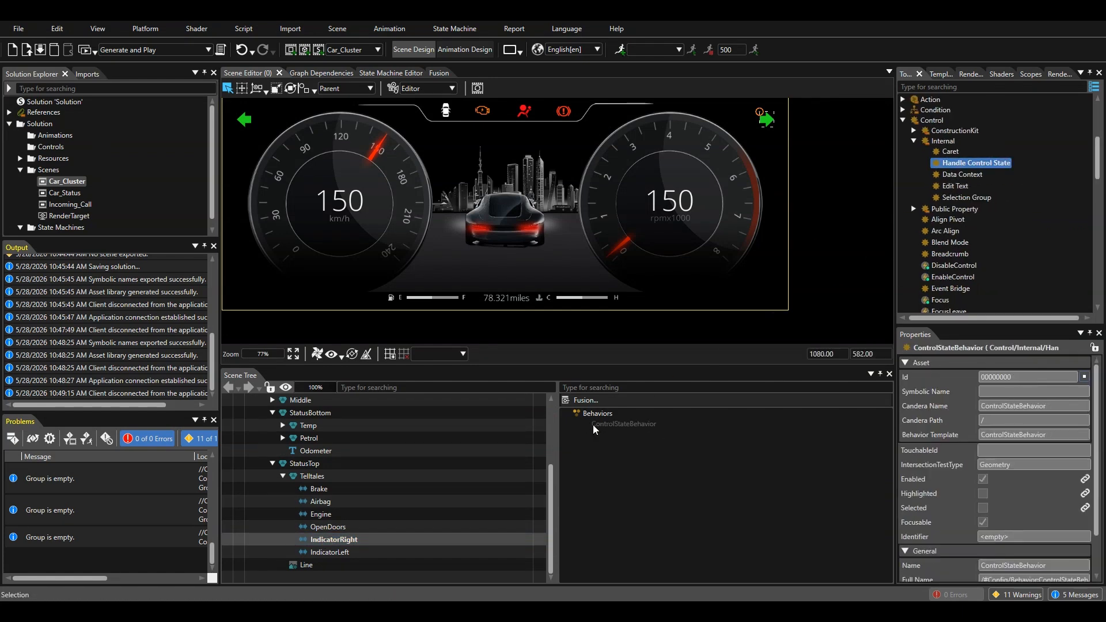
pyautogui.click(340, 552)
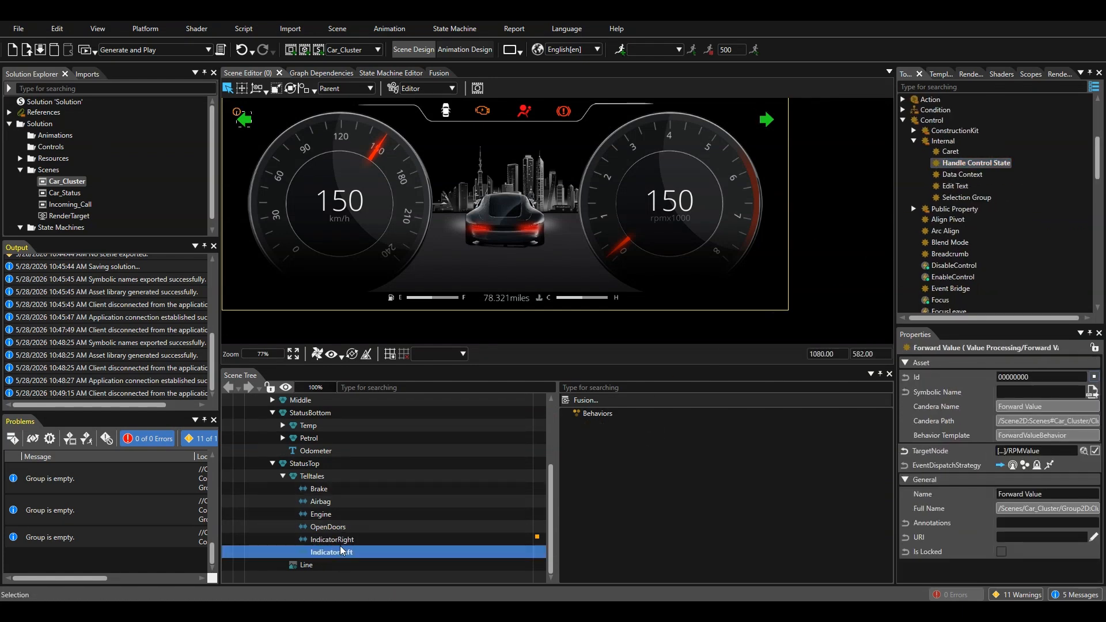
pyautogui.click(978, 163)
pyautogui.moveTo(978, 164); pyautogui.dragTo(621, 455)
# Open the Car_Status scene and attach the Handle Control State behavior to its IndicatorRight and IndicatorLeft telltales
pyautogui.doubleClick(67, 193)
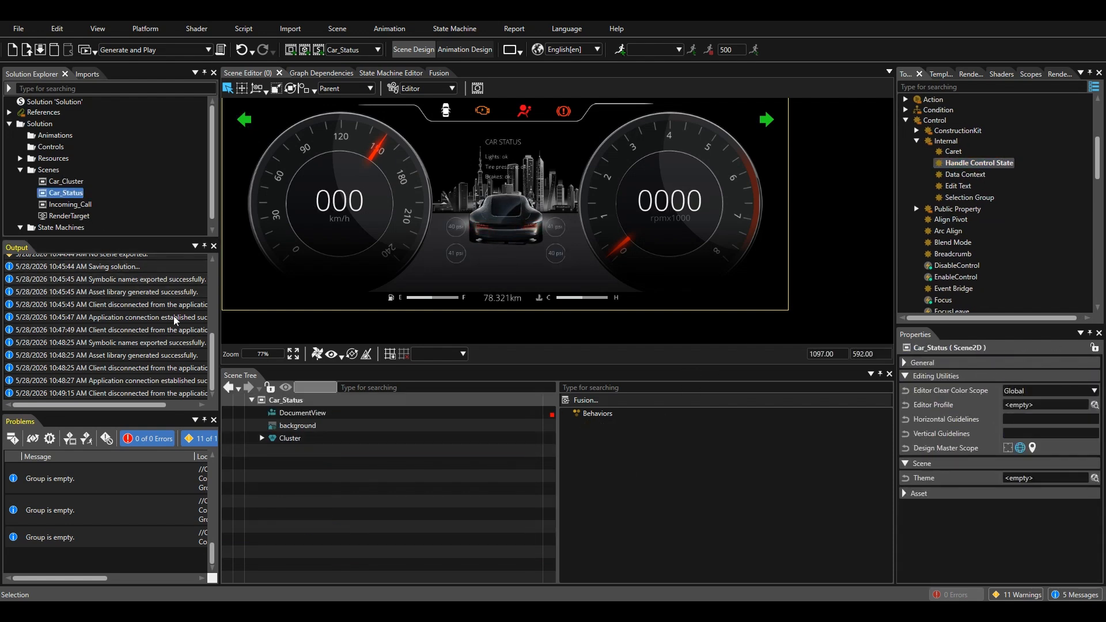
pyautogui.click(273, 528)
pyautogui.click(282, 540)
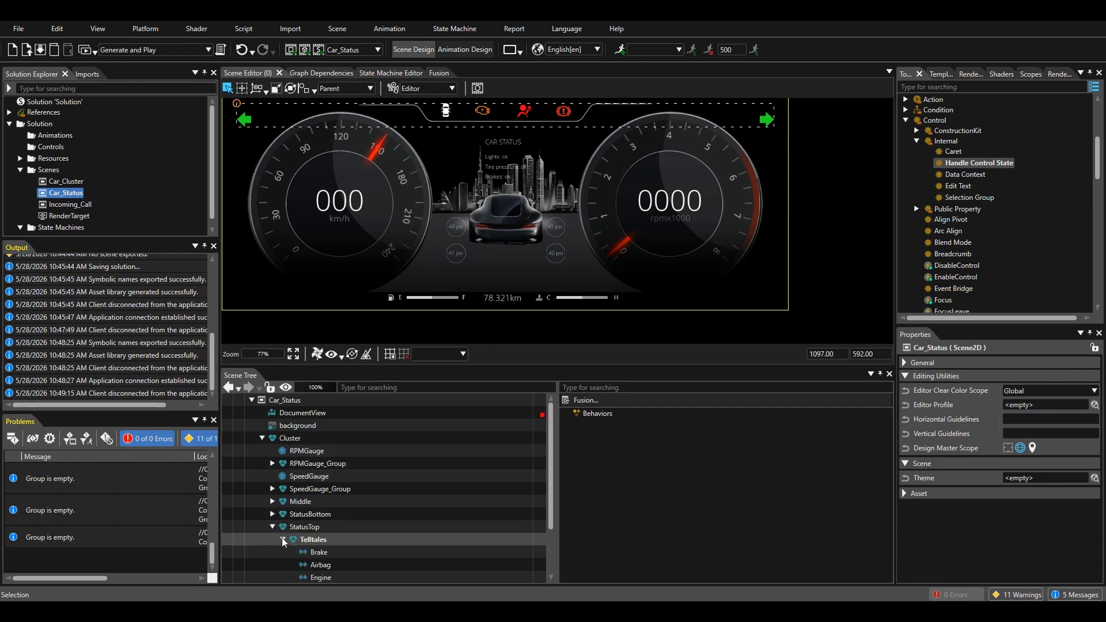
pyautogui.scroll(-2, 291, 543)
pyautogui.click(365, 541)
pyautogui.moveTo(978, 163); pyautogui.dragTo(615, 441)
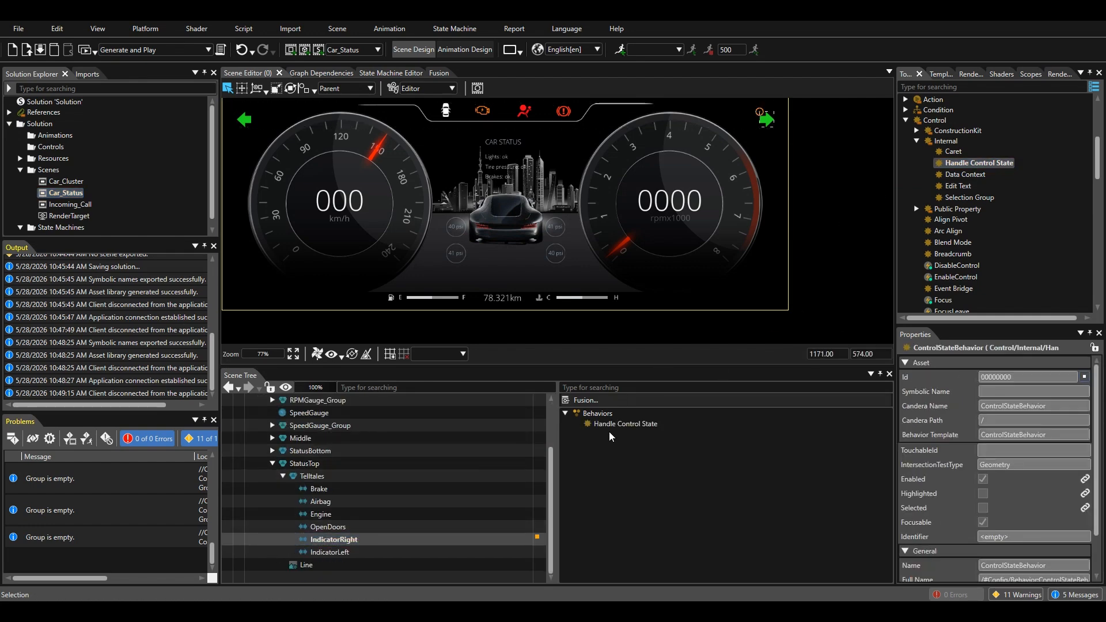
pyautogui.click(353, 552)
pyautogui.moveTo(972, 164); pyautogui.dragTo(627, 468)
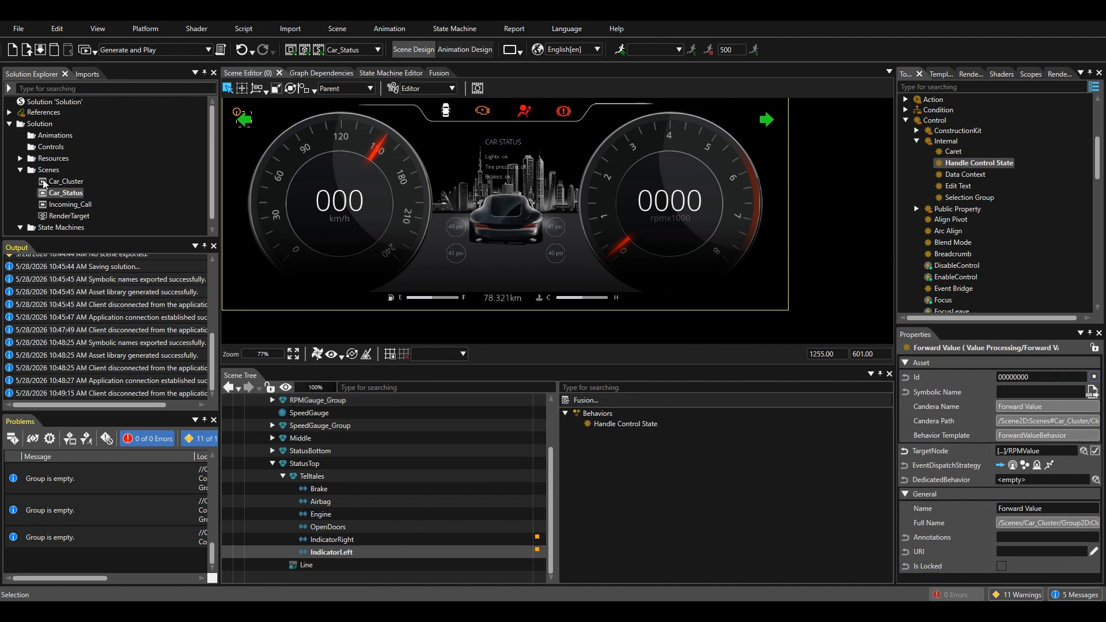
# Open the Incoming_Call scene and attach the Handle Control State behavior to its IndicatorRight and IndicatorLeft telltales
pyautogui.click(70, 205)
pyautogui.click(322, 540)
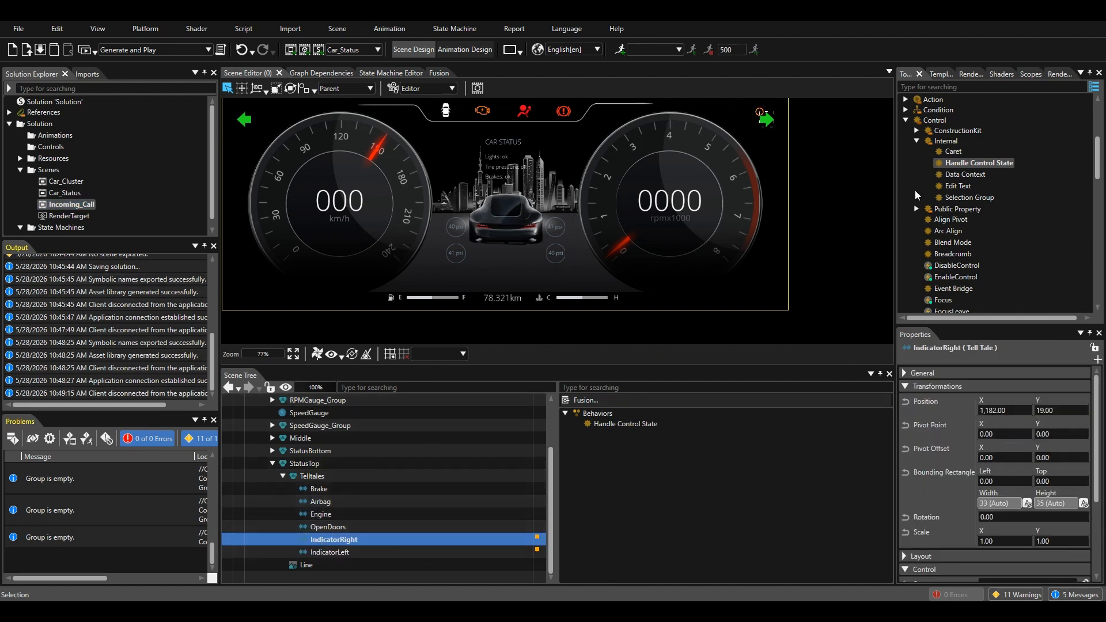
pyautogui.doubleClick(67, 206)
pyautogui.click(262, 439)
pyautogui.click(273, 527)
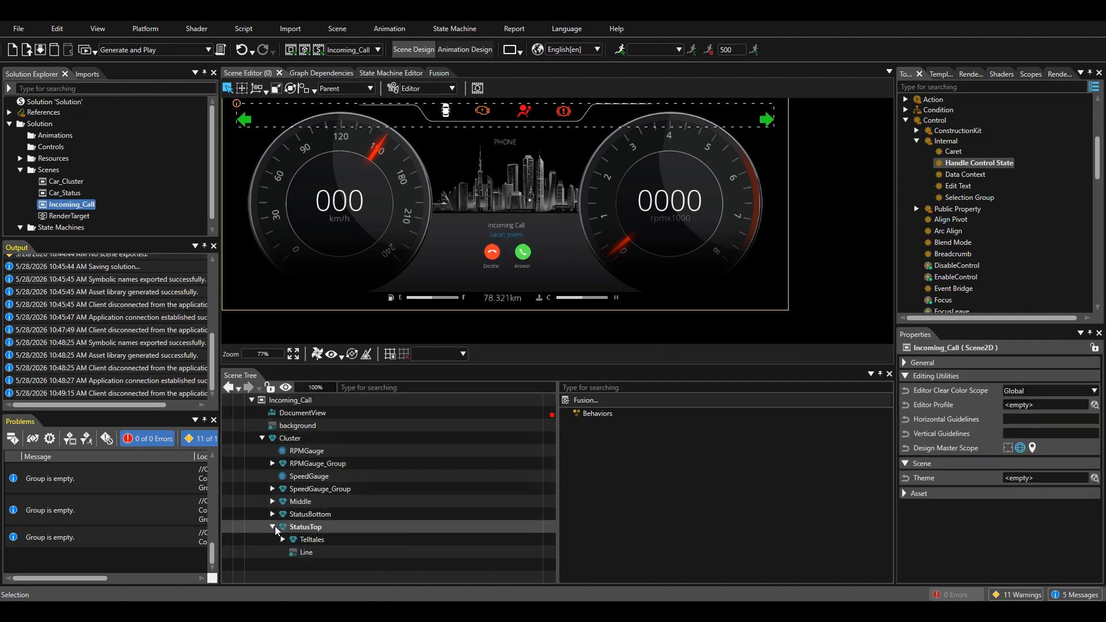
pyautogui.click(291, 539)
pyautogui.click(284, 540)
pyautogui.scroll(-2, 284, 540)
pyautogui.click(326, 540)
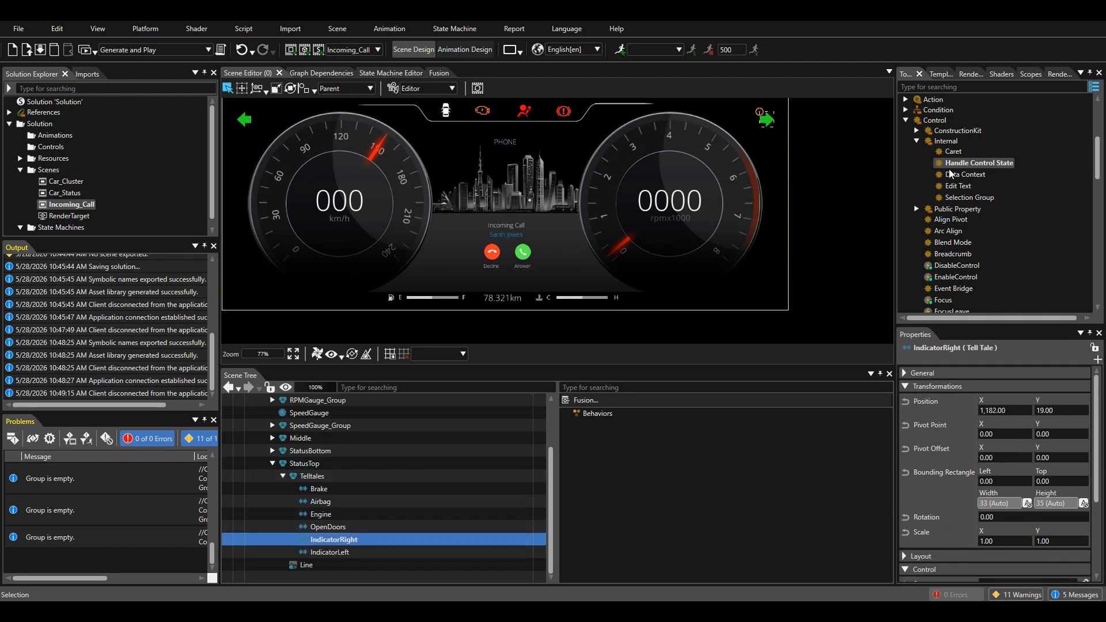
pyautogui.moveTo(951, 165); pyautogui.dragTo(570, 476)
pyautogui.click(332, 552)
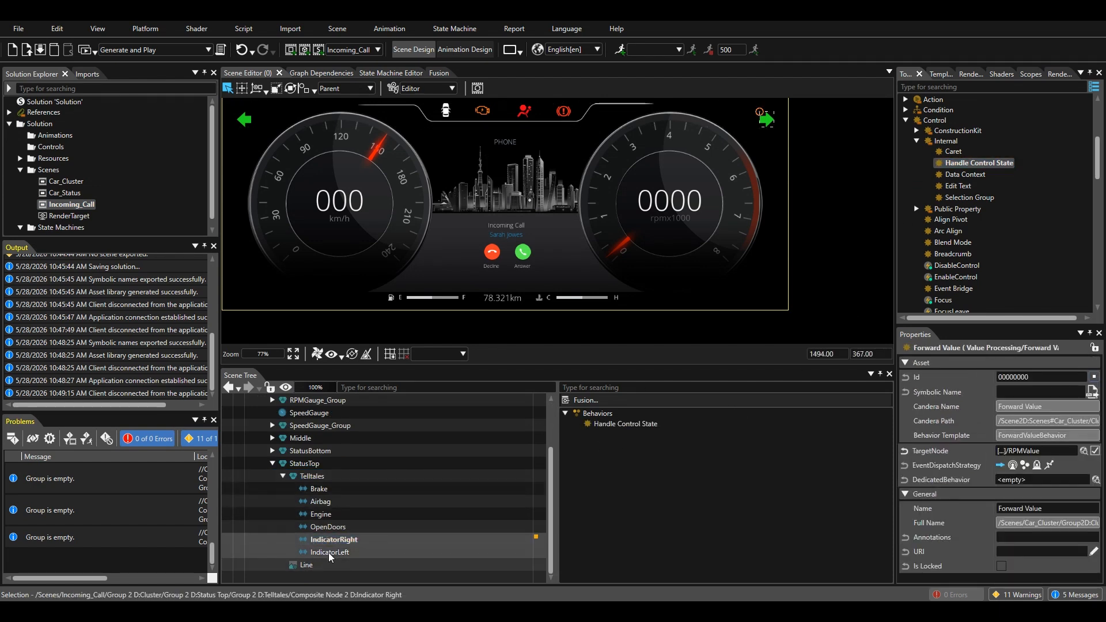
pyautogui.moveTo(974, 163); pyautogui.dragTo(729, 406)
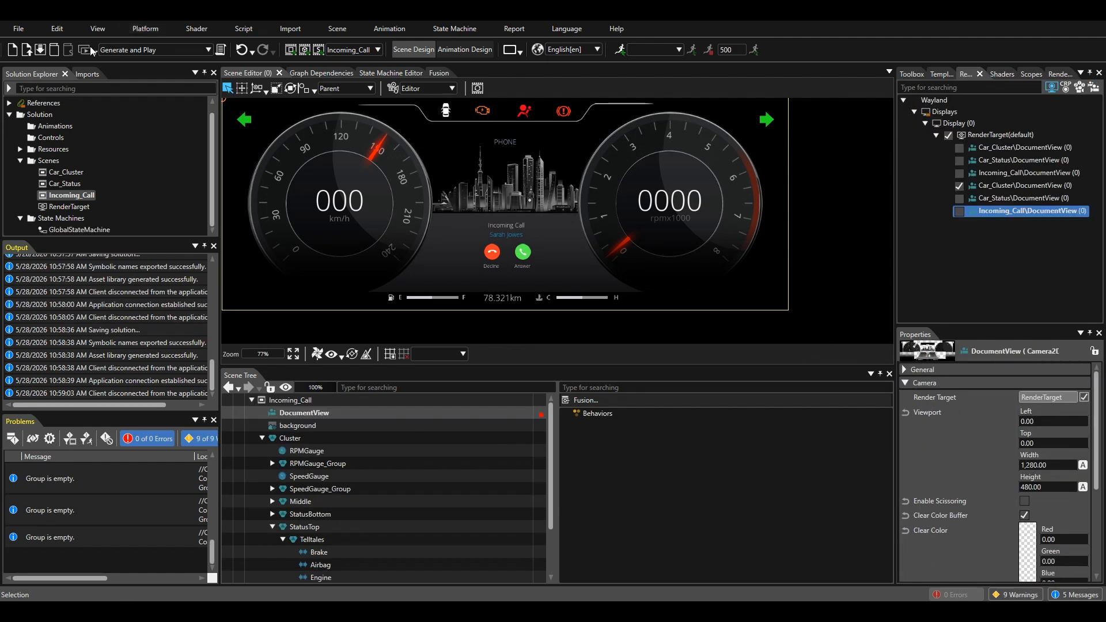
# Save the solution, generate the asset library and play it, bringing the player window with the Car_Cluster scene to the front
pyautogui.click(91, 50)
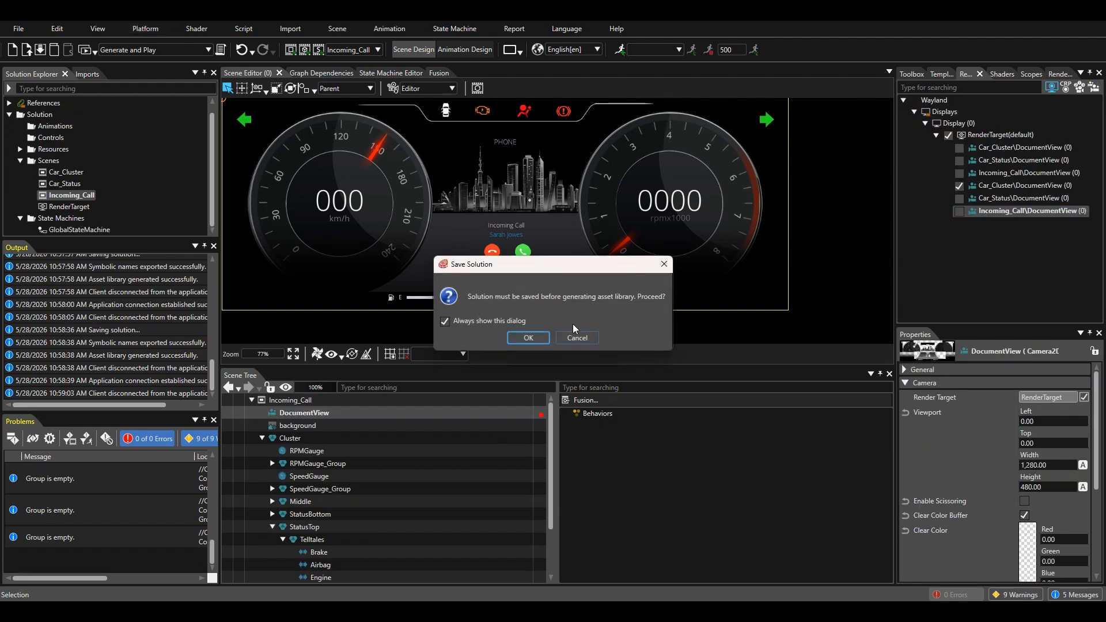
pyautogui.click(527, 338)
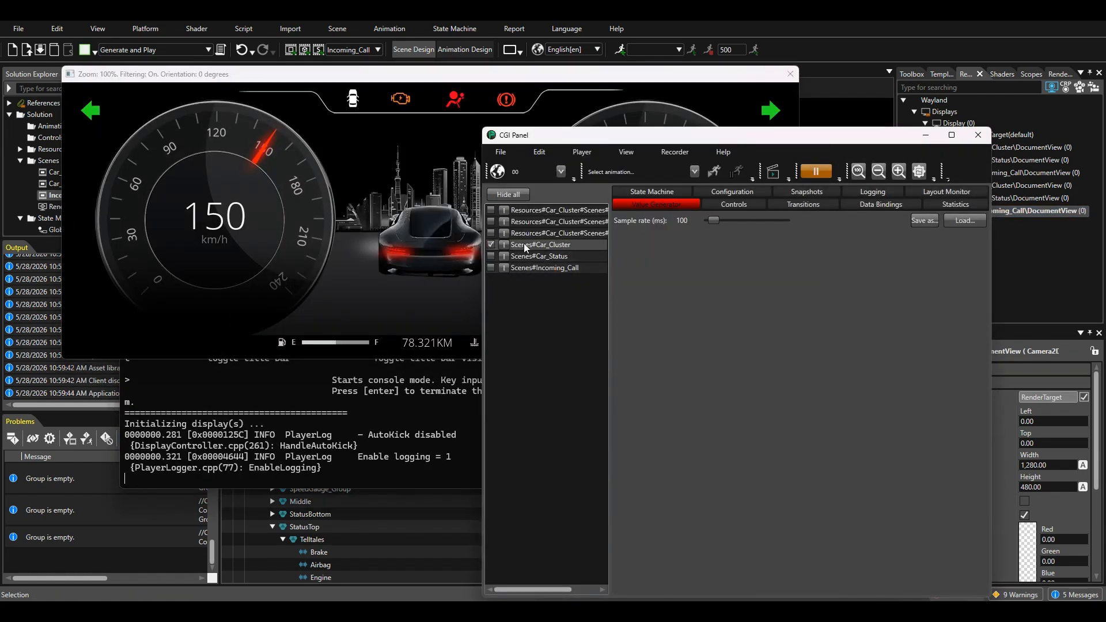
pyautogui.click(422, 197)
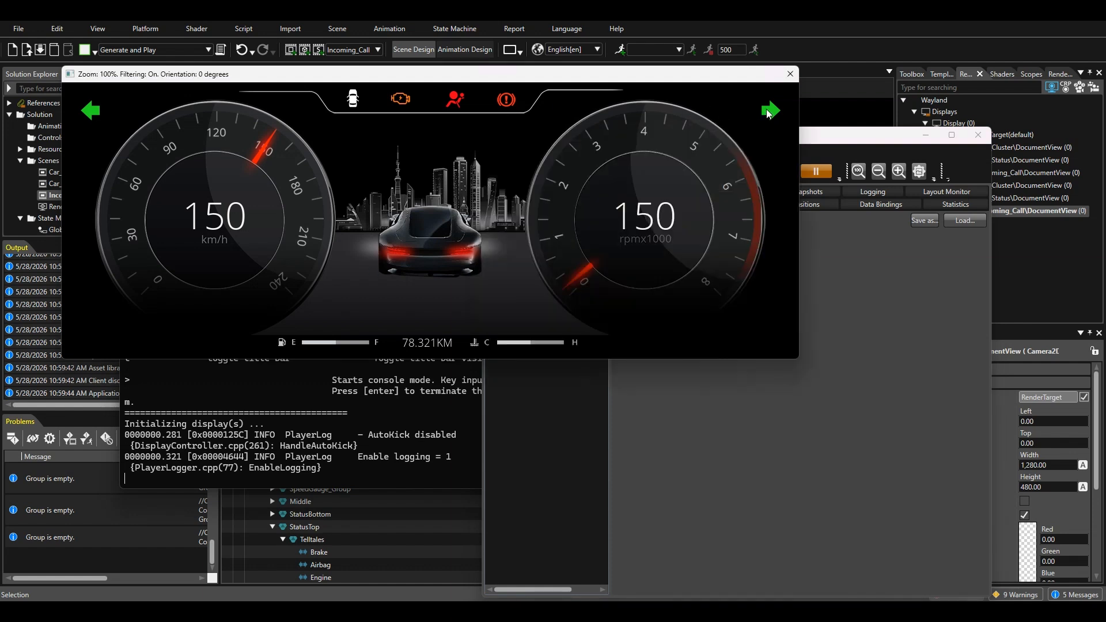
# Test the forward scene transitions in the player by repeatedly triggering the right indicator arrow
pyautogui.click(769, 111)
pyautogui.click(768, 110)
pyautogui.click(769, 110)
# Test the backward scene transitions in the player by repeatedly triggering the left indicator arrow
pyautogui.click(97, 108)
pyautogui.click(97, 109)
pyautogui.click(96, 109)
pyautogui.click(96, 109)
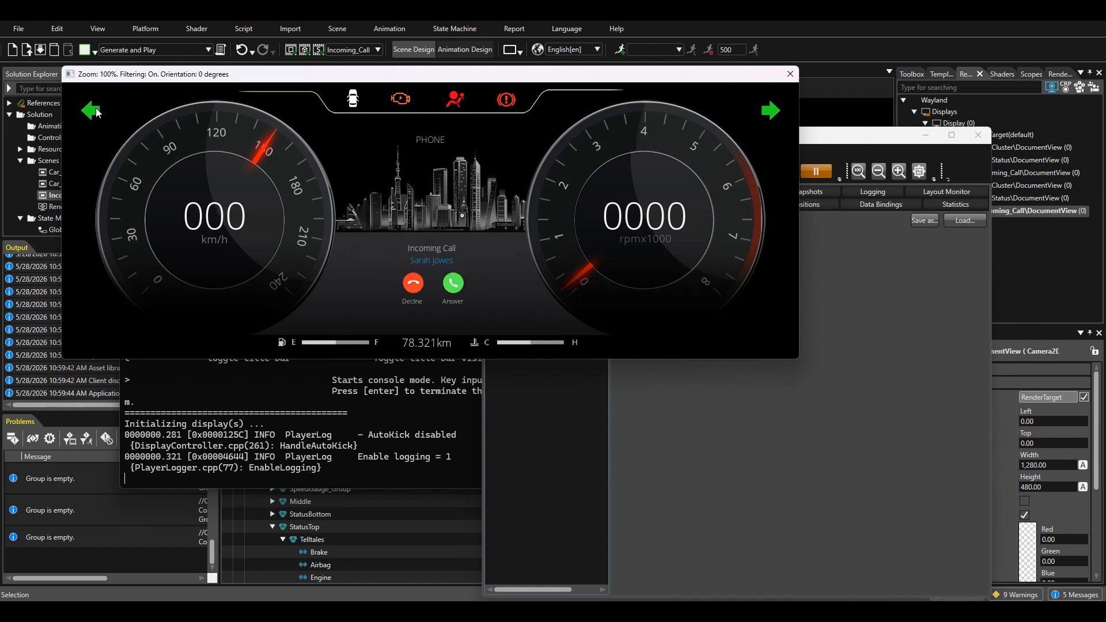
pyautogui.click(96, 109)
pyautogui.click(96, 109)
pyautogui.click(93, 111)
pyautogui.click(93, 110)
pyautogui.click(93, 110)
pyautogui.click(92, 110)
# Bring the CGI Panel window forward and move it so it covers less of the cluster in the player
pyautogui.click(627, 206)
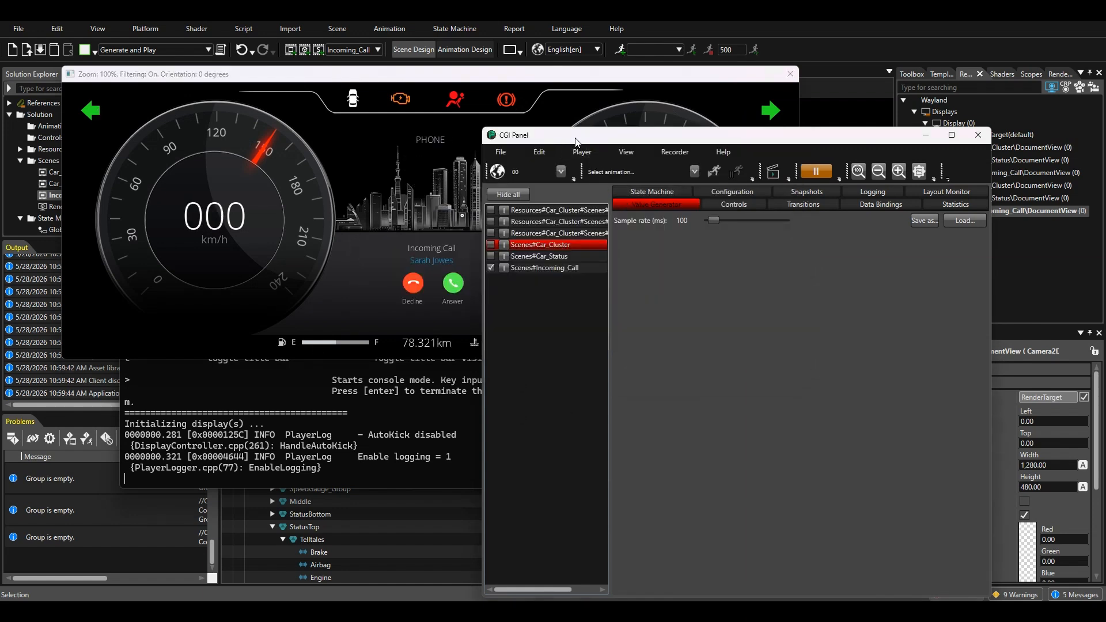
pyautogui.moveTo(576, 140); pyautogui.dragTo(667, 269)
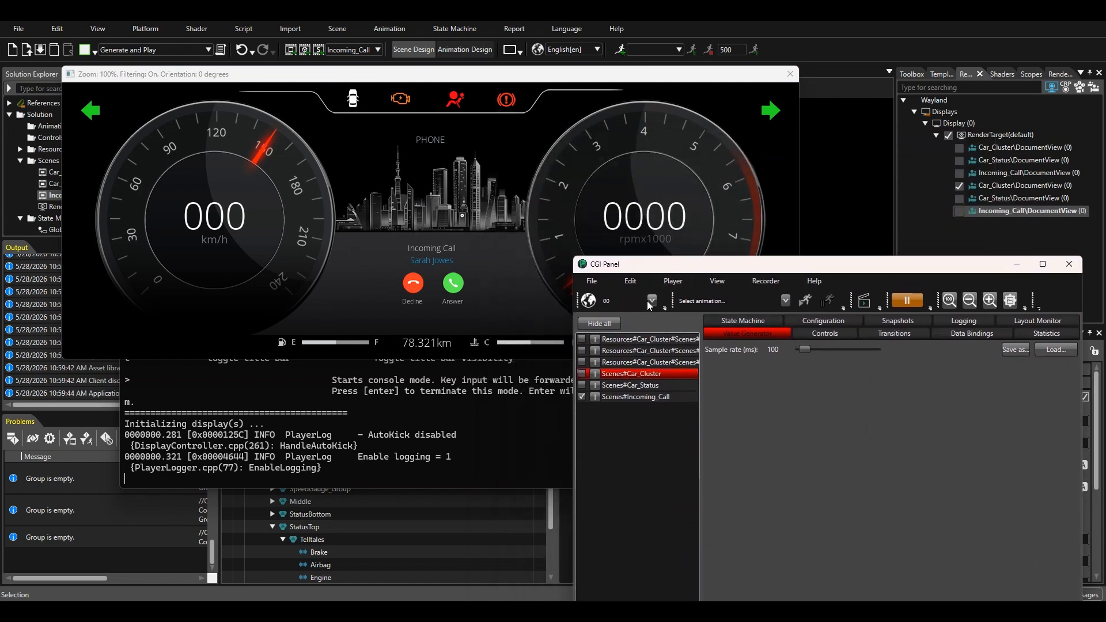